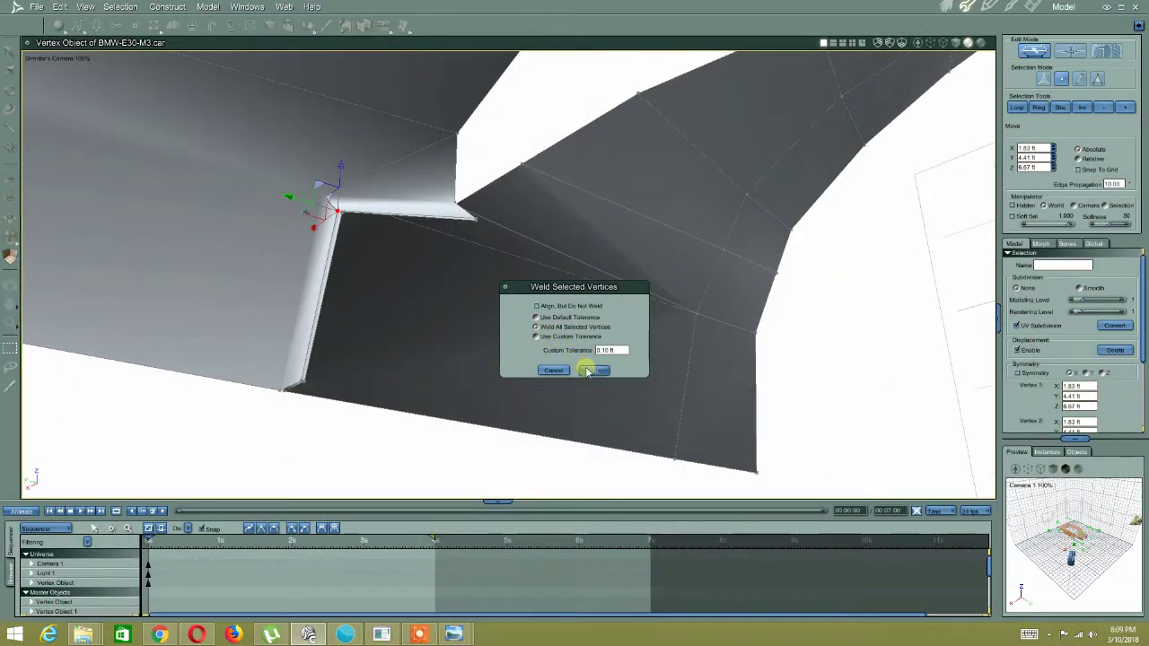
# Weld the overlapping vertices at the upper corner of the panel recess, using Weld All Selected Vertices each time
pyautogui.click(588, 370)
pyautogui.moveTo(358, 244); pyautogui.dragTo(341, 212)
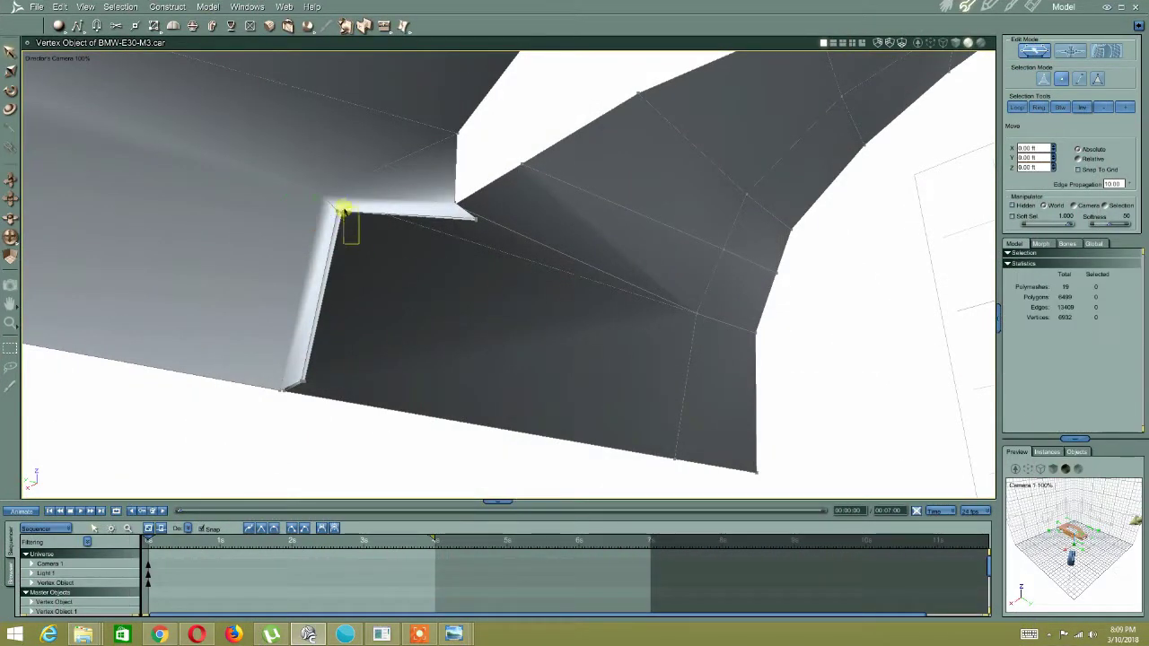
pyautogui.click(418, 635)
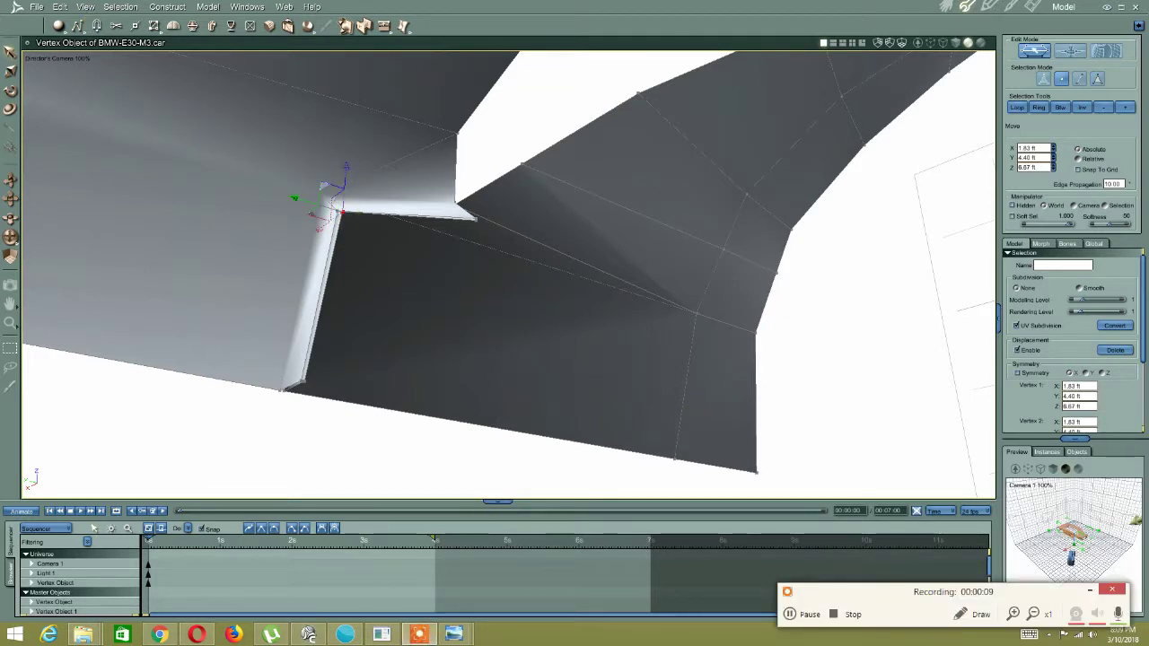
pyautogui.click(207, 6)
pyautogui.click(300, 90)
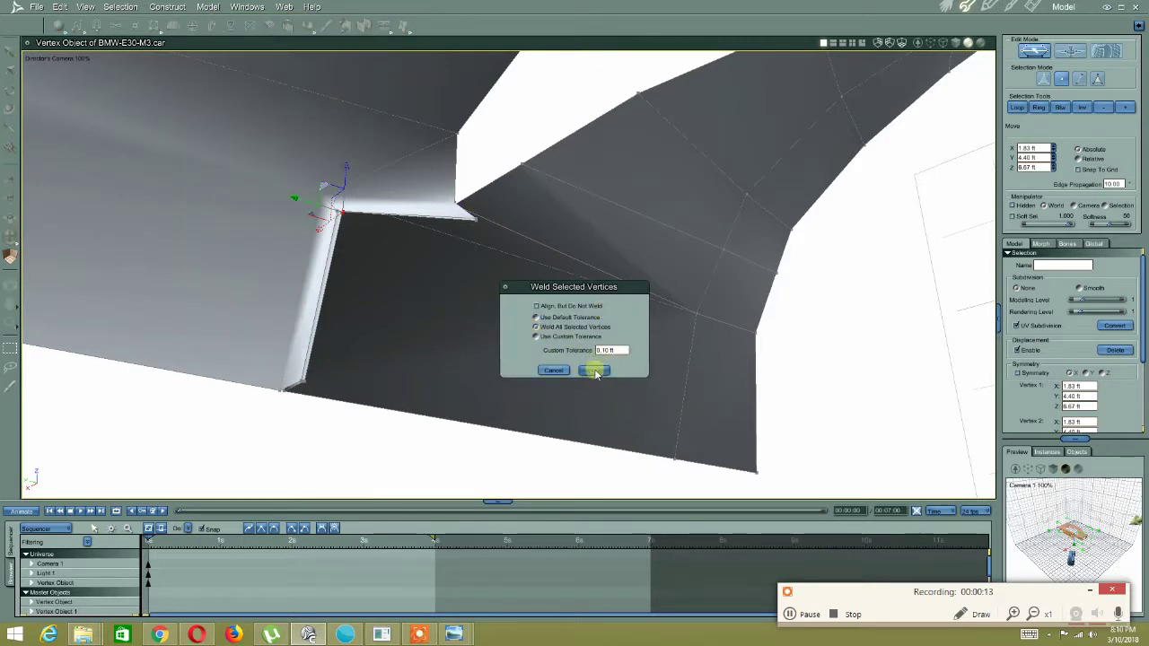
pyautogui.click(594, 370)
# Move the two coincident vertices at the pillar's inner corner along the Y axis, in behind the panel surface, and clear the selection
pyautogui.moveTo(490, 228); pyautogui.dragTo(467, 254, button='middle')
pyautogui.moveTo(493, 192); pyautogui.dragTo(440, 232)
pyautogui.moveTo(439, 234); pyautogui.dragTo(418, 356, button='middle')
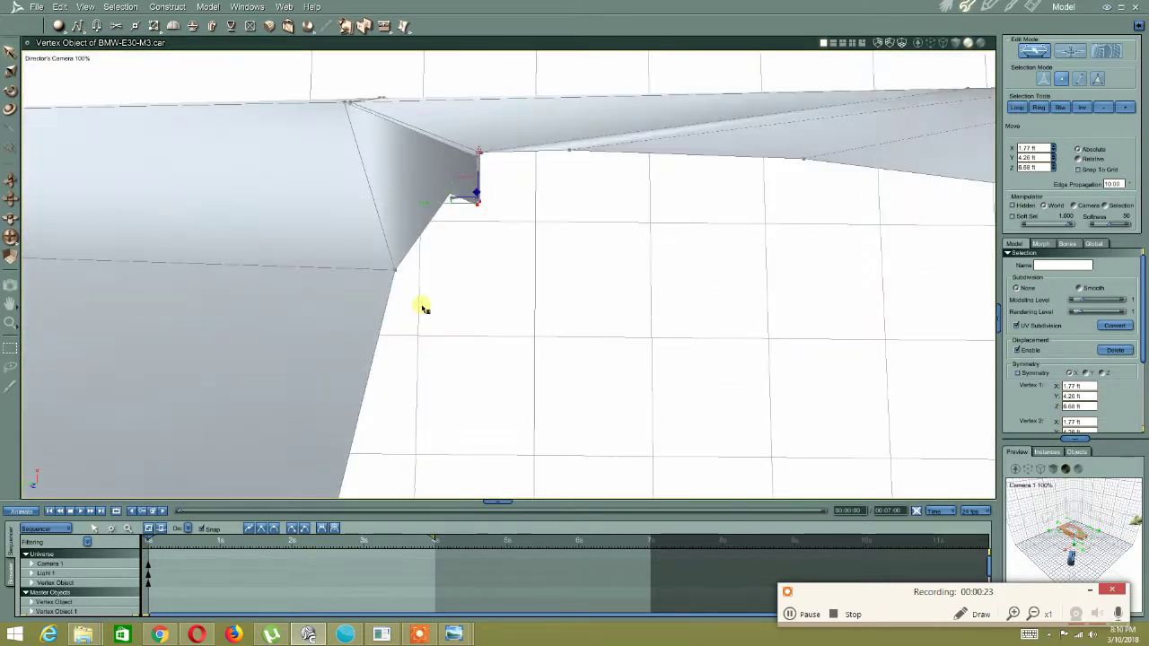
pyautogui.moveTo(434, 208); pyautogui.dragTo(398, 207)
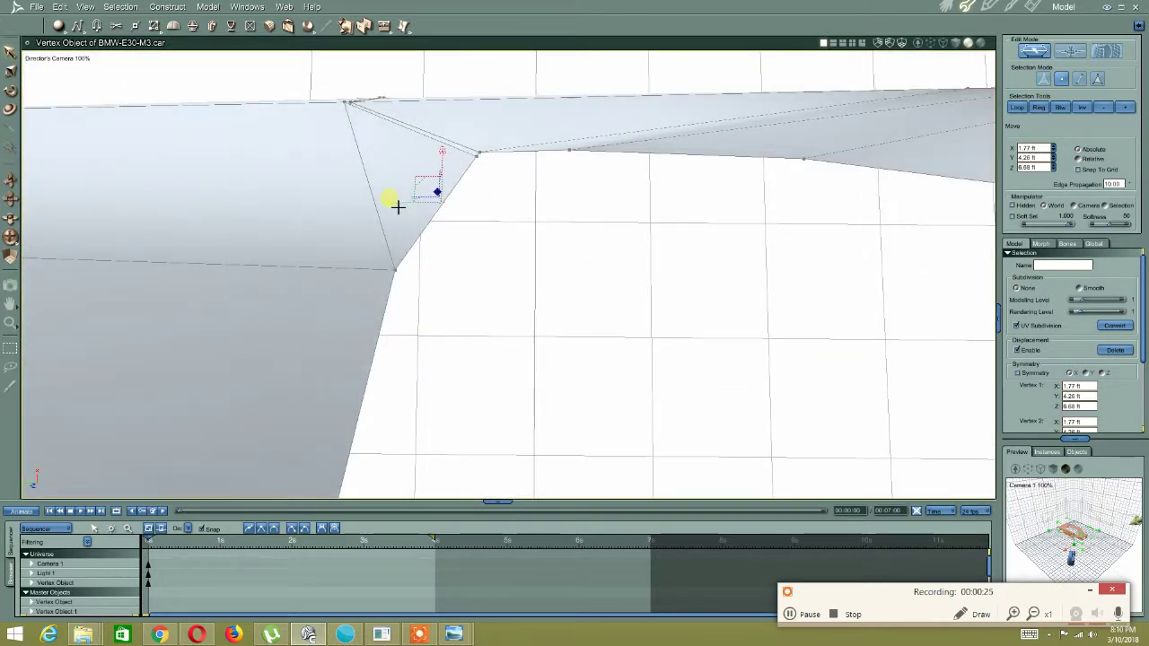
pyautogui.moveTo(400, 220); pyautogui.dragTo(321, 117, button='middle')
pyautogui.moveTo(488, 215); pyautogui.dragTo(516, 216)
pyautogui.moveTo(516, 216); pyautogui.dragTo(529, 294, button='middle')
pyautogui.scroll(5, 529, 305)
pyautogui.click(527, 318)
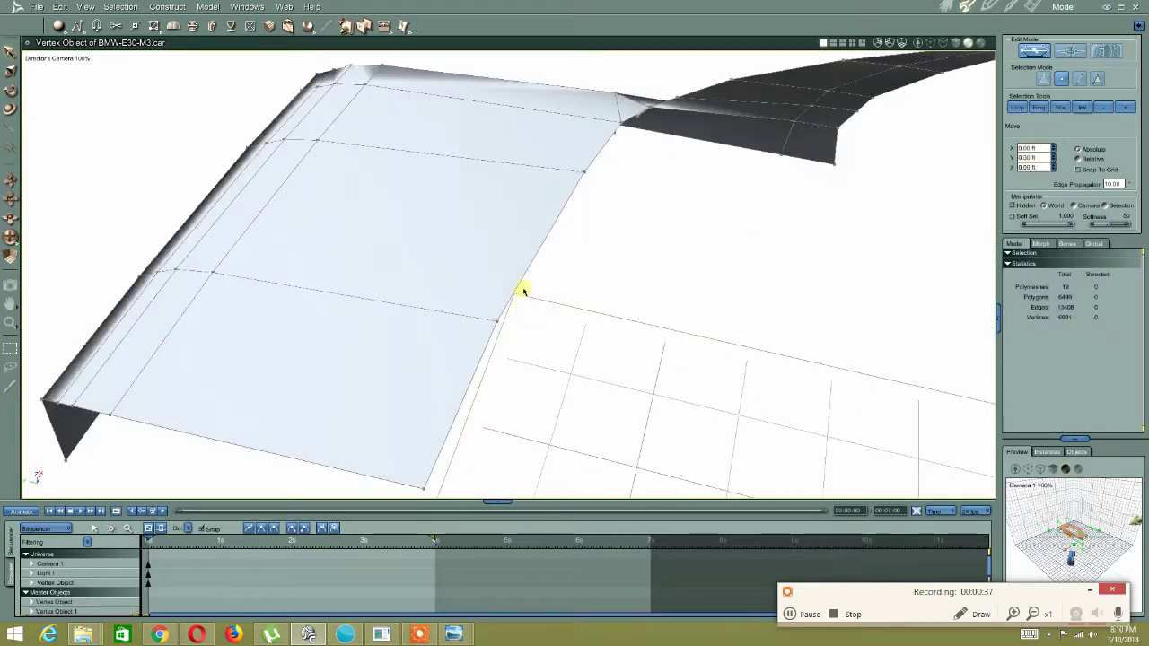
# Extrude the four edges along the deck panel's open border about 0.04 ft downward to form a thin lip
pyautogui.click(1080, 79)
pyautogui.click(628, 120)
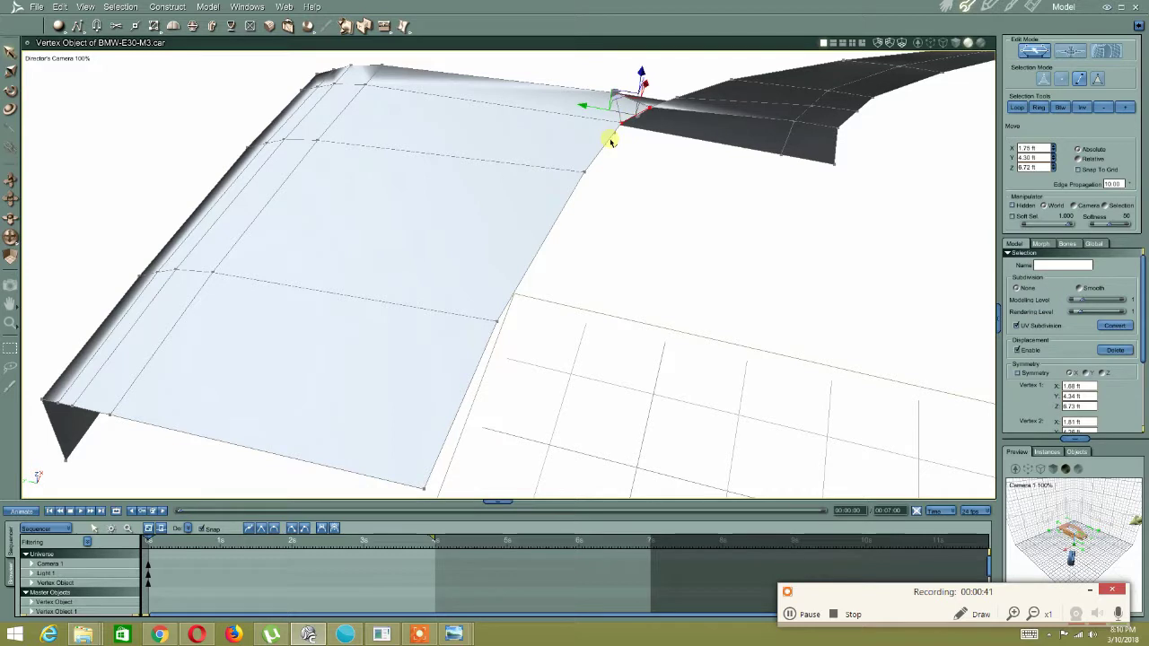
pyautogui.keyDown('shift'); pyautogui.click(611, 140); pyautogui.keyUp('shift')
pyautogui.keyDown('shift'); pyautogui.click(570, 202); pyautogui.keyUp('shift')
pyautogui.moveTo(539, 263); pyautogui.dragTo(487, 351)
pyautogui.moveTo(542, 336); pyautogui.dragTo(539, 257, button='middle')
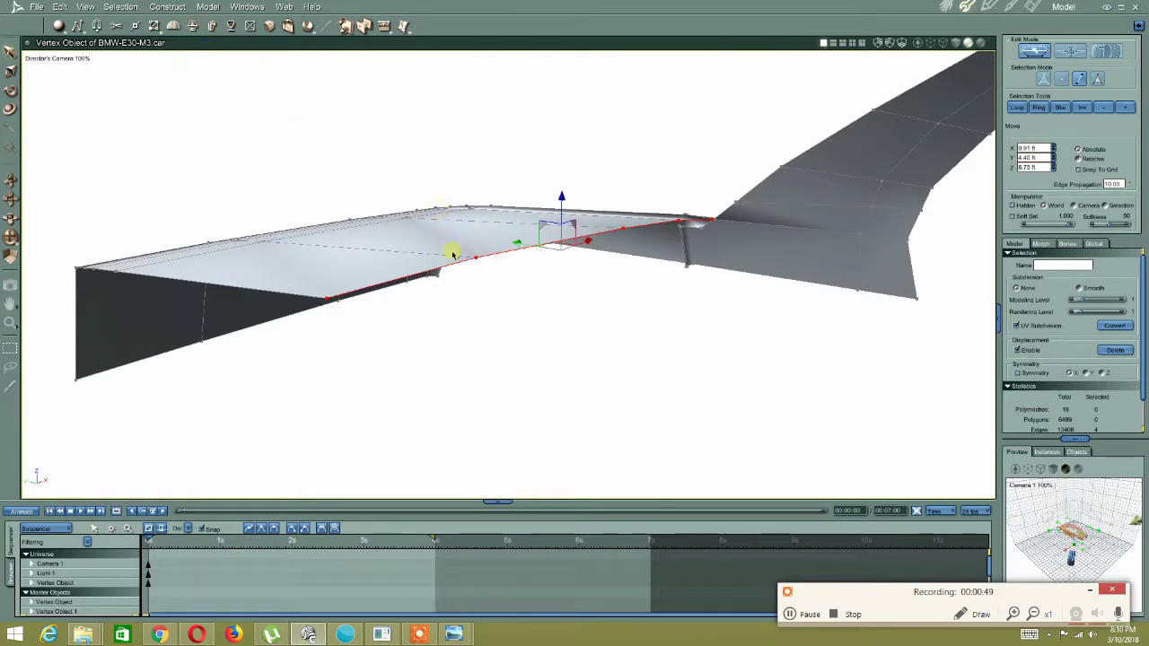
pyautogui.middleClick(489, 278)
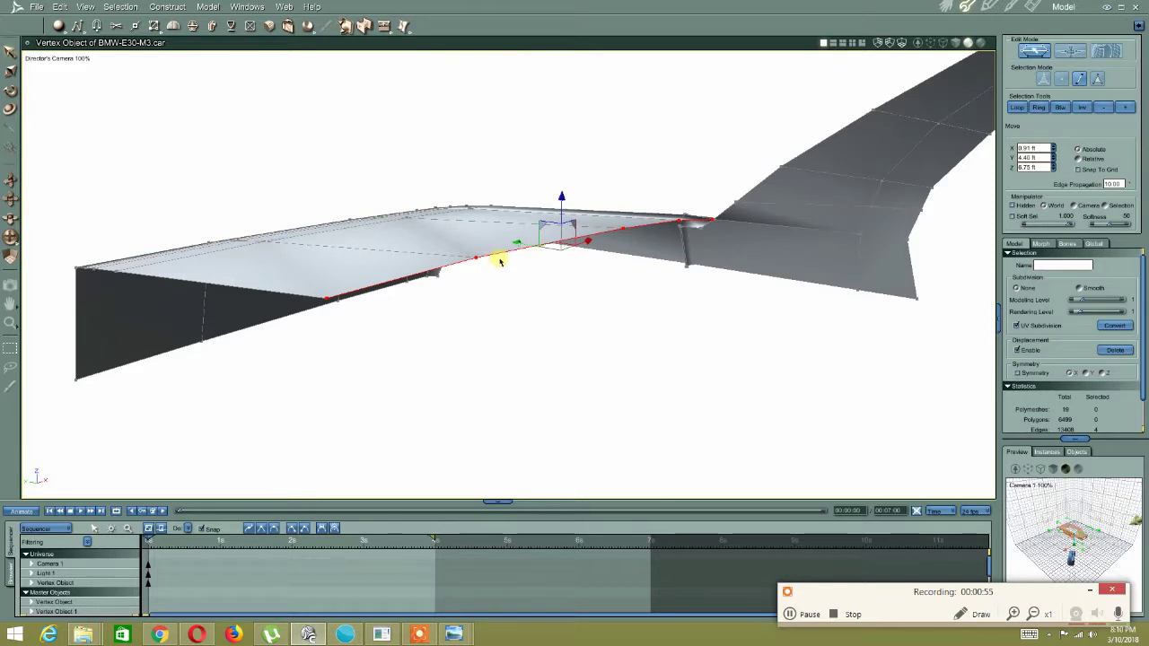
pyautogui.press('h')
pyautogui.moveTo(511, 263)
pyautogui.mouseDown()
pyautogui.moveTo(505, 281)
pyautogui.moveTo(495, 246)
pyautogui.mouseUp()
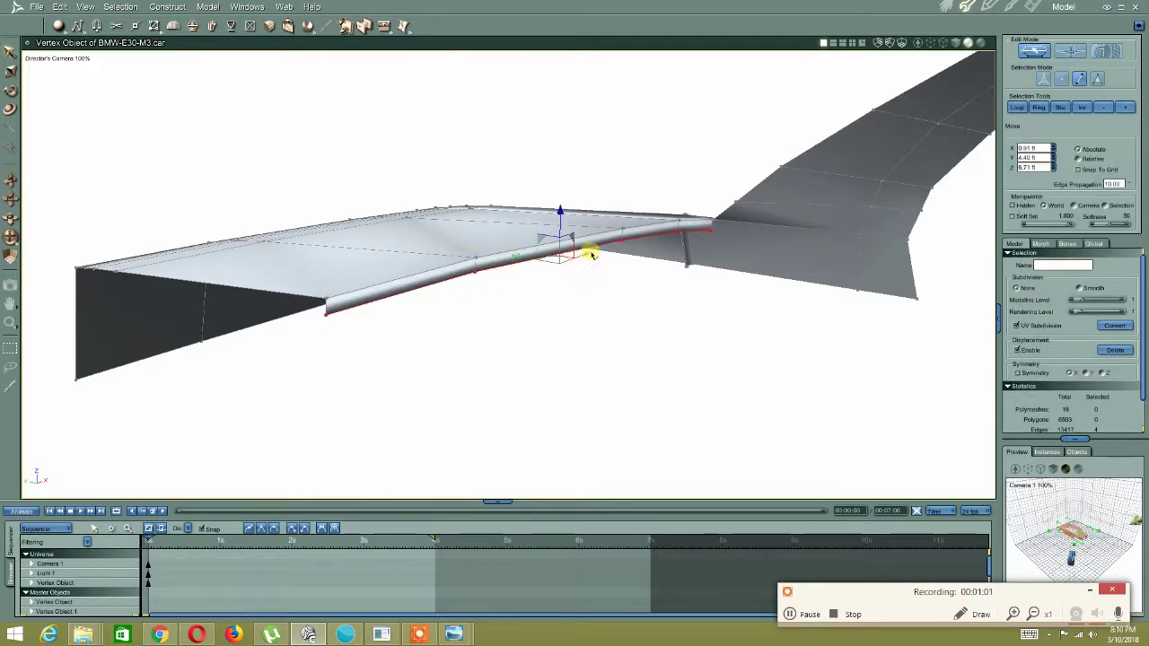
# Examine the extruded lip along the deck panel and its end at the pillar from close up and afar
pyautogui.scroll(2, 610, 249)
pyautogui.moveTo(610, 250); pyautogui.dragTo(666, 225, button='middle')
pyautogui.scroll(4, 539, 222)
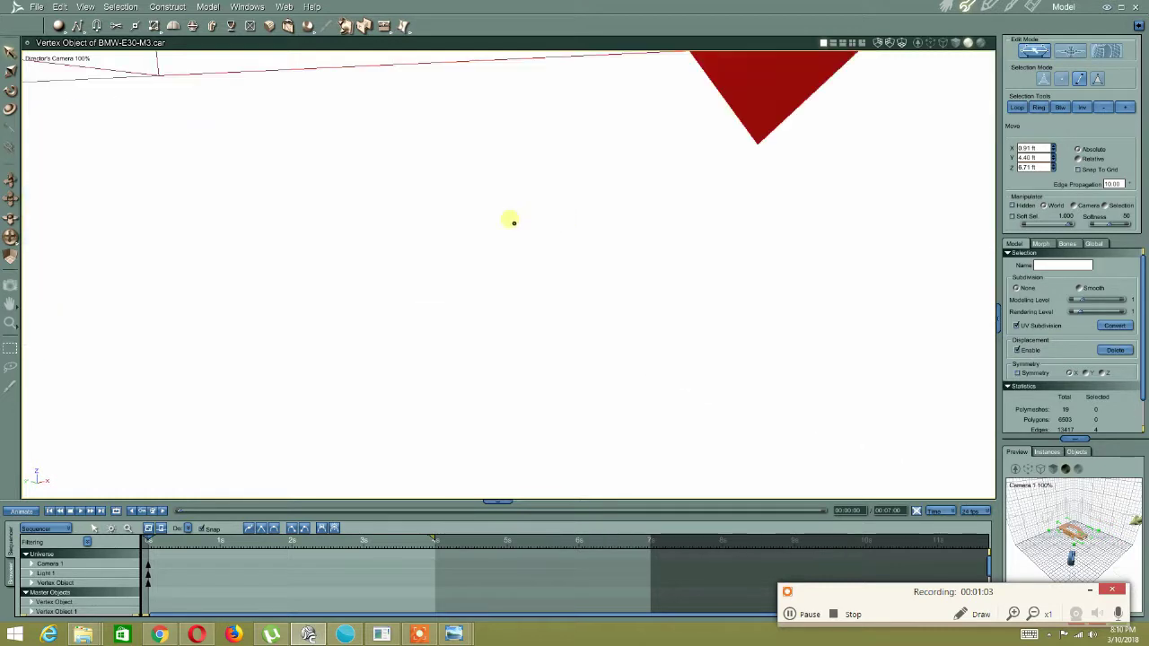
pyautogui.scroll(-10, 458, 236)
pyautogui.scroll(-1, 459, 238)
pyautogui.moveTo(435, 219); pyautogui.dragTo(496, 268, button='middle')
pyautogui.scroll(4, 497, 268)
pyautogui.scroll(-5, 493, 266)
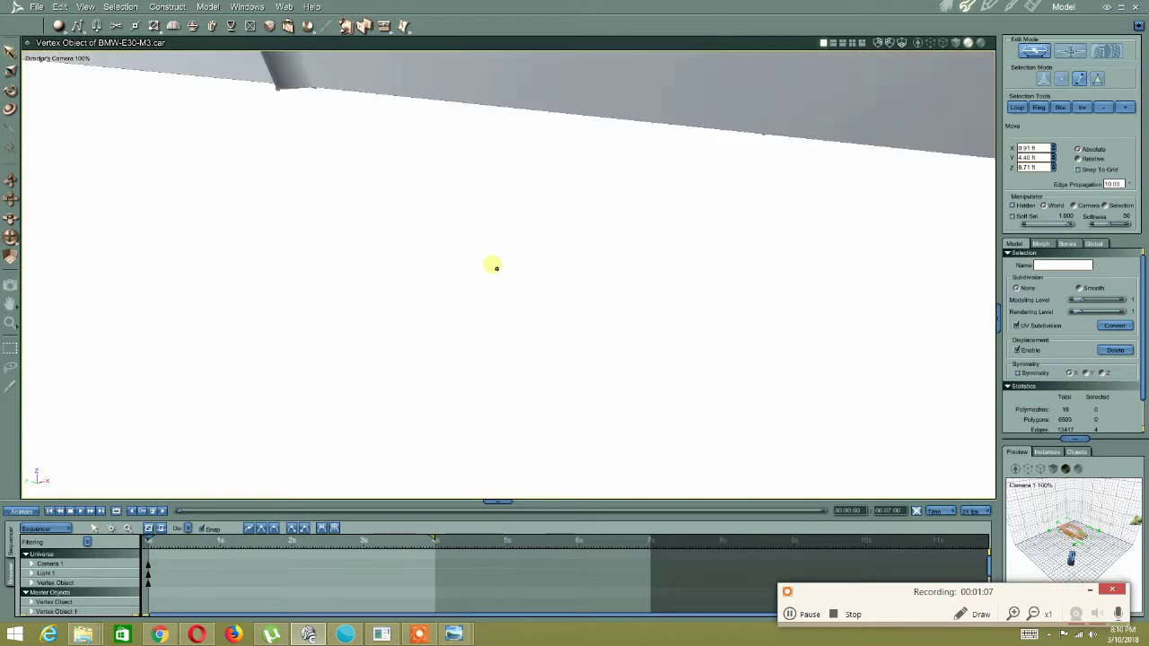
pyautogui.click(200, 7)
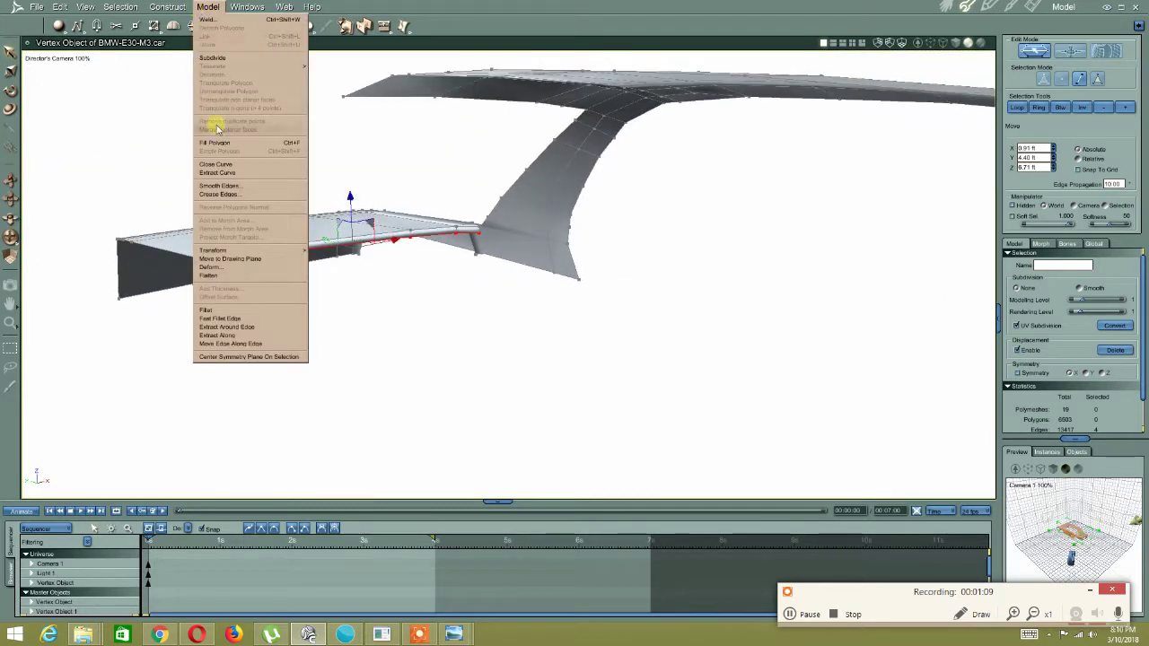
pyautogui.moveTo(240, 68)
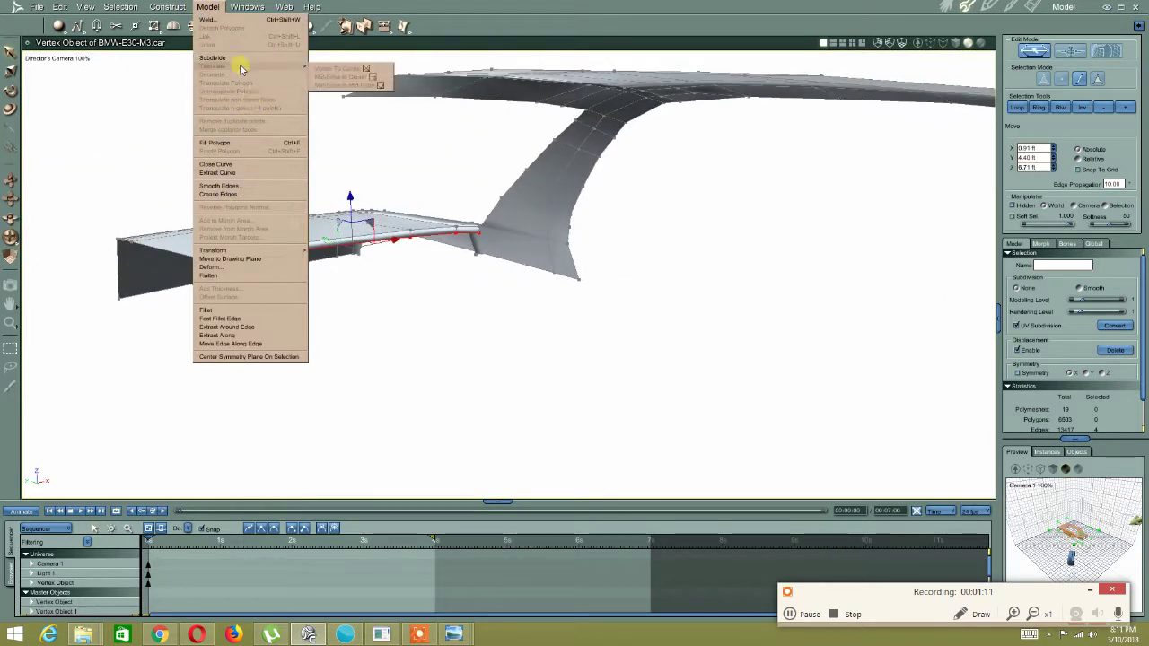
pyautogui.click(207, 7)
pyautogui.click(207, 7)
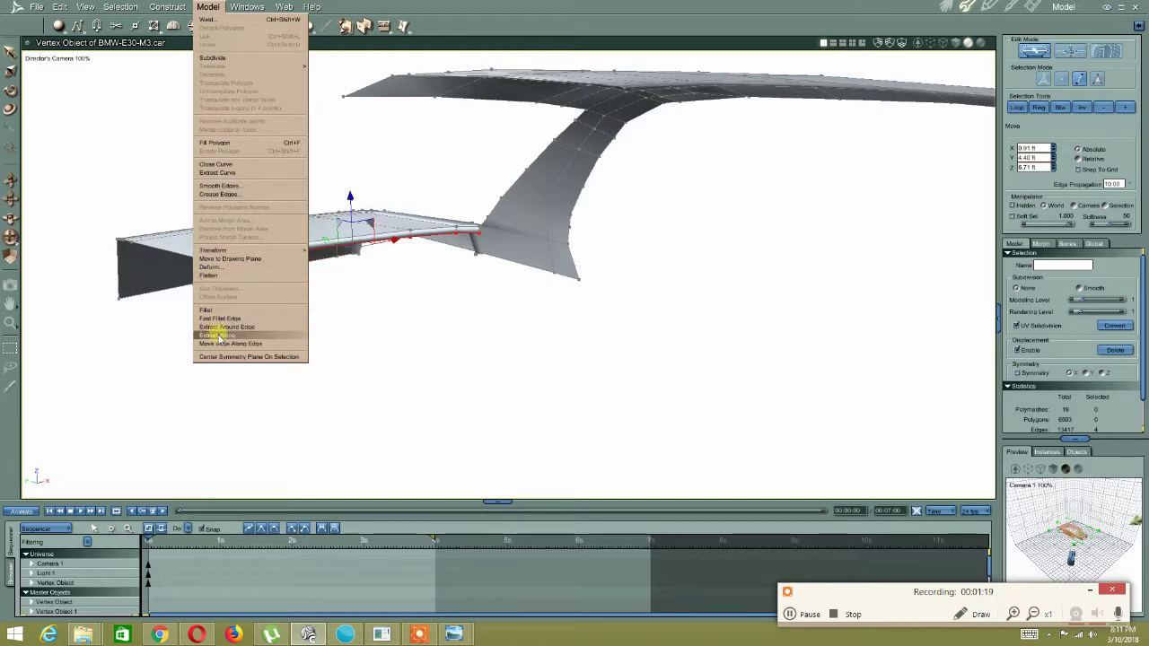
pyautogui.moveTo(250, 254)
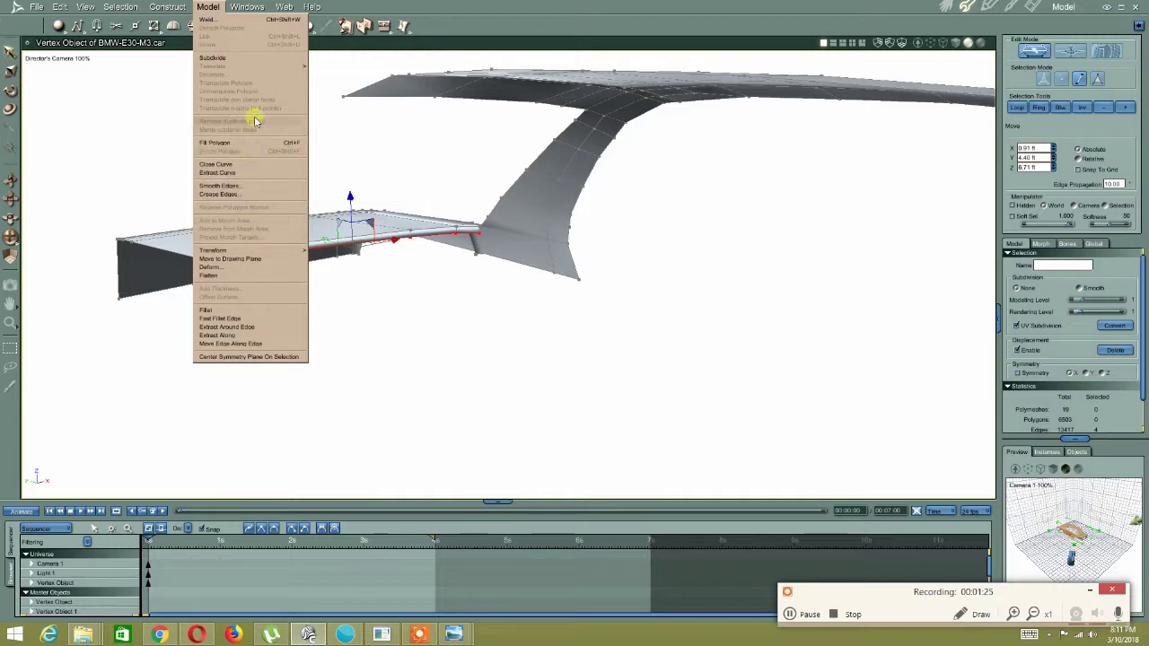
pyautogui.moveTo(168, 8)
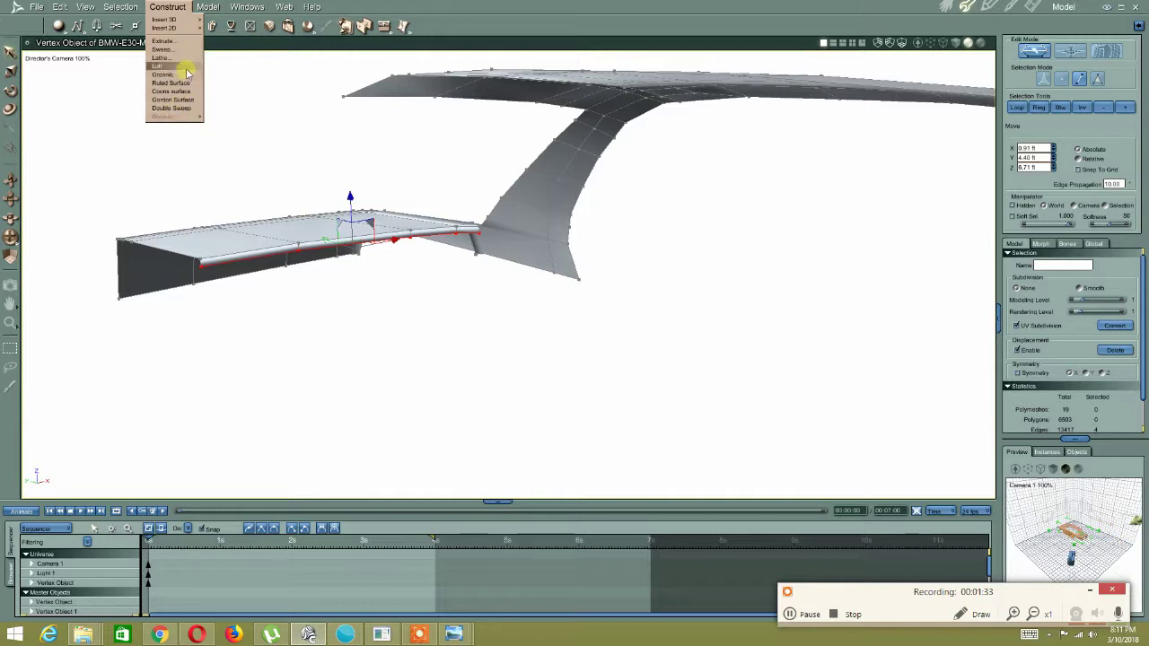
pyautogui.moveTo(200, 31)
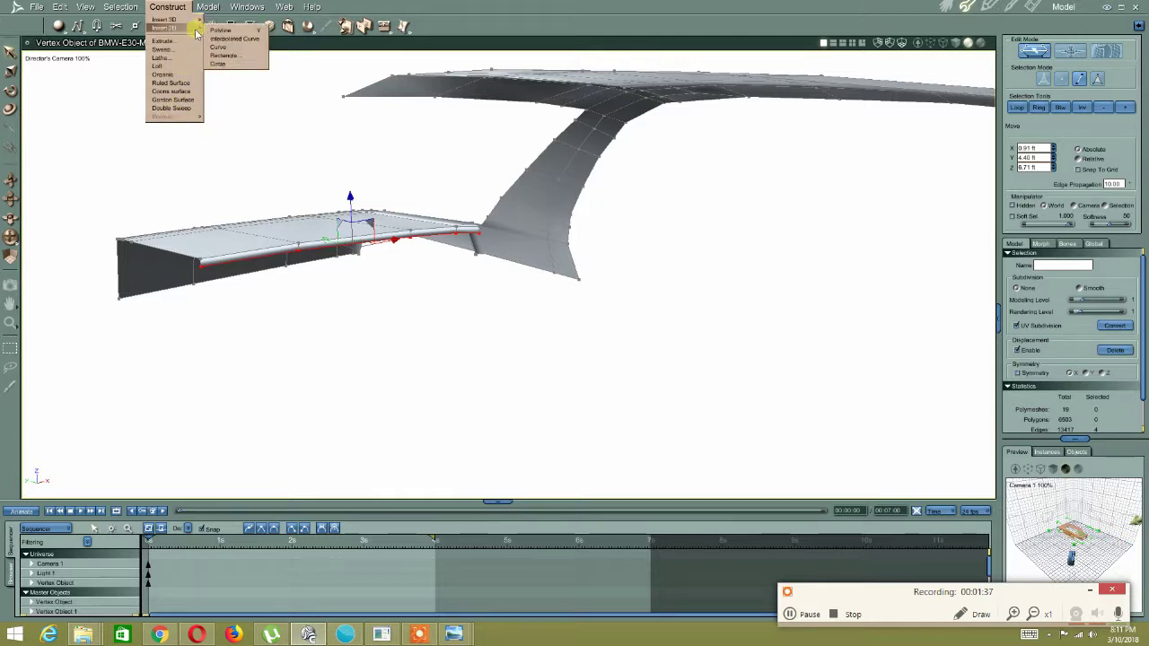
pyautogui.click(416, 12)
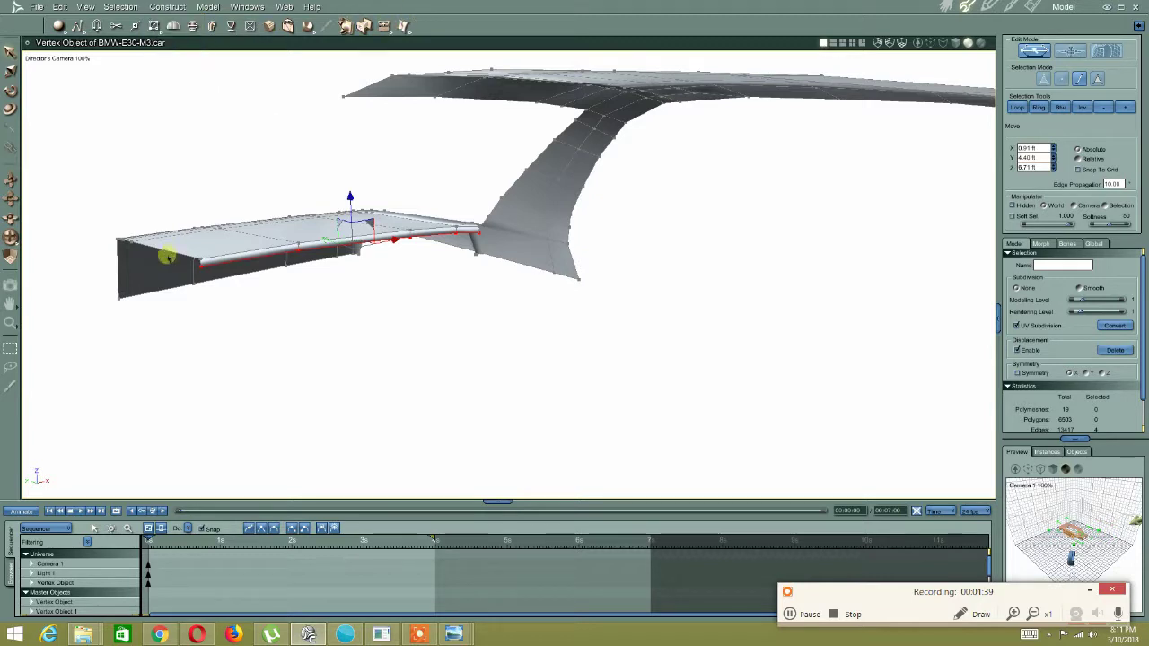
# Examine the junction between the extruded lip and the pillar from below and in wireframe display
pyautogui.scroll(3, 205, 330)
pyautogui.moveTo(360, 286); pyautogui.dragTo(313, 310)
pyautogui.scroll(5, 341, 311)
pyautogui.scroll(-4, 341, 307)
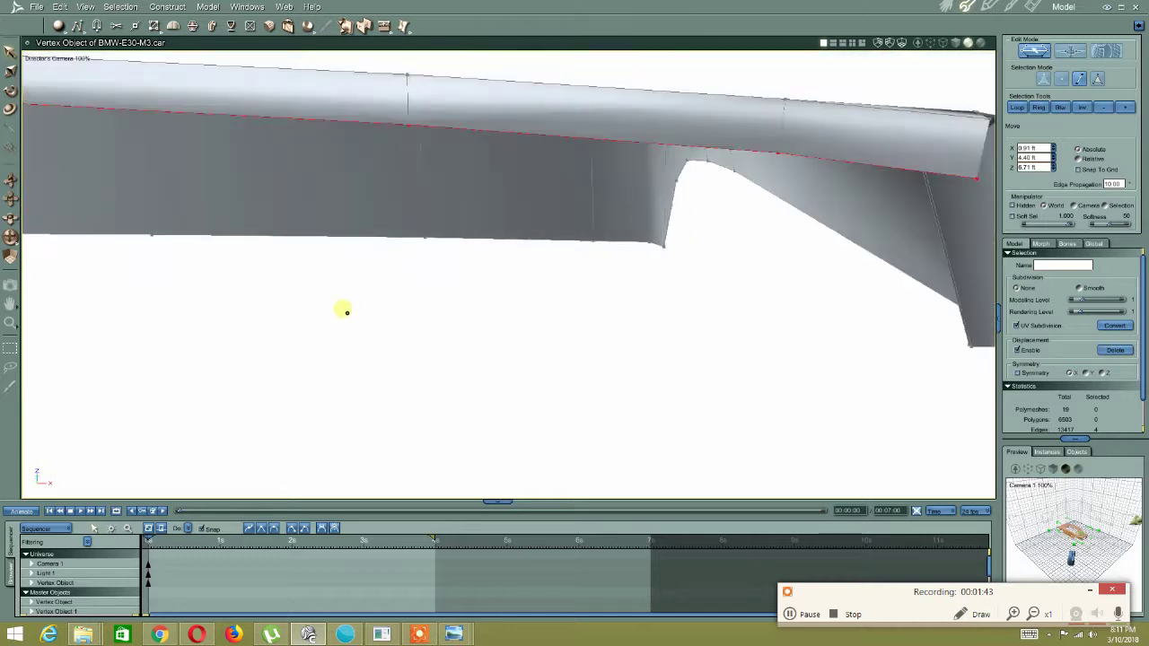
pyautogui.moveTo(393, 291)
pyautogui.mouseDown()
pyautogui.moveTo(381, 307)
pyautogui.moveTo(395, 277)
pyautogui.moveTo(398, 304)
pyautogui.mouseUp()
pyautogui.moveTo(587, 314); pyautogui.dragTo(548, 357, button='middle')
pyautogui.moveTo(554, 224); pyautogui.dragTo(636, 232, button='middle')
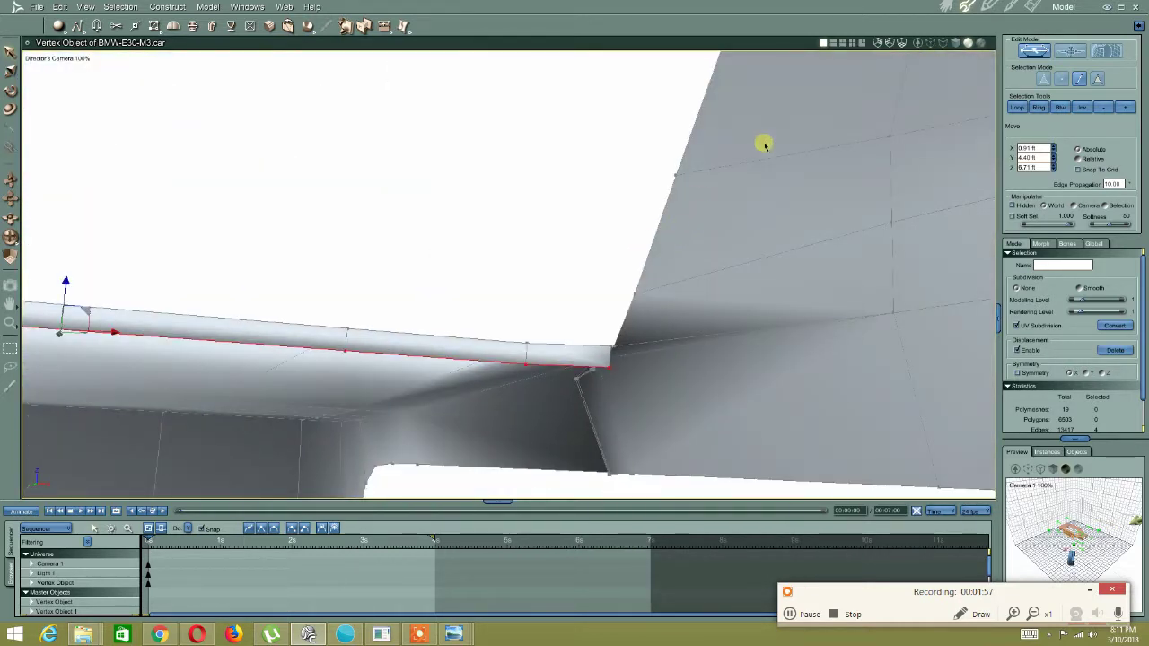
pyautogui.click(930, 42)
pyautogui.moveTo(856, 292); pyautogui.dragTo(688, 372, button='middle')
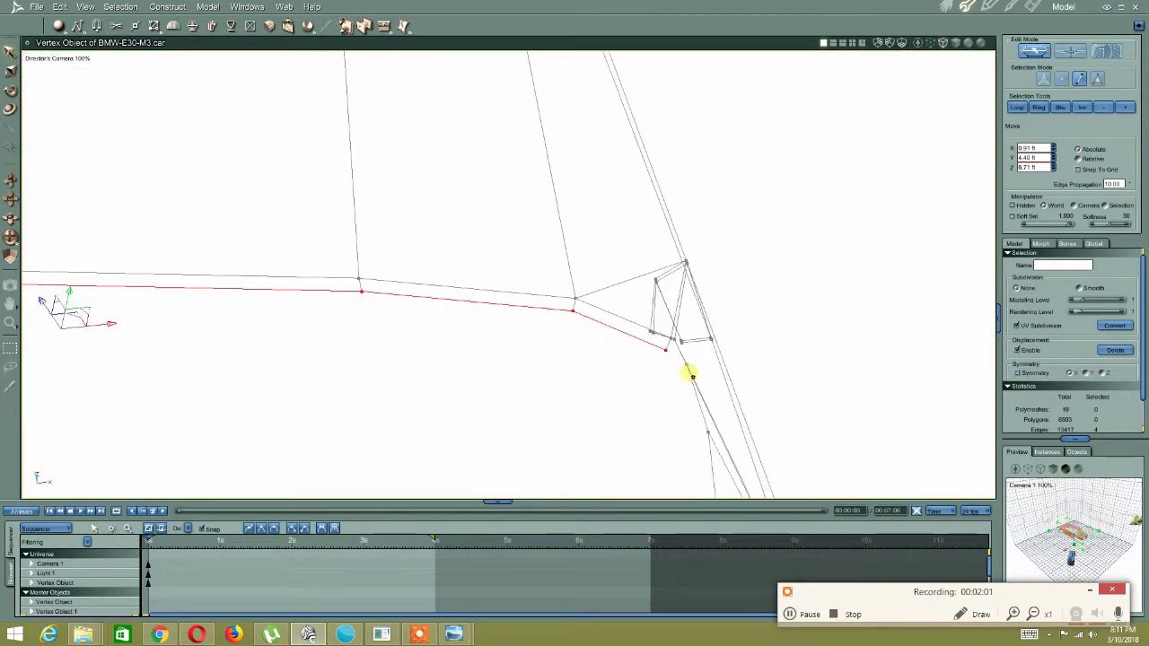
# Target-weld the inner corner vertex beside the pillar onto the end vertex of the extruded lip
pyautogui.click(639, 395)
pyautogui.click(1061, 79)
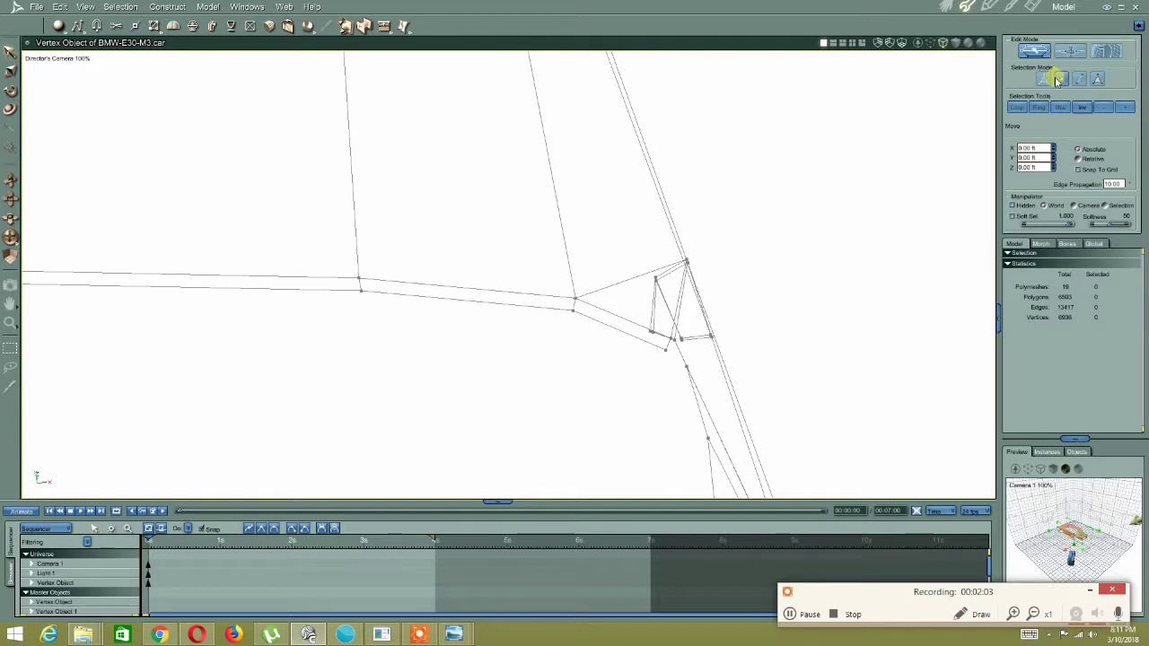
pyautogui.click(653, 334)
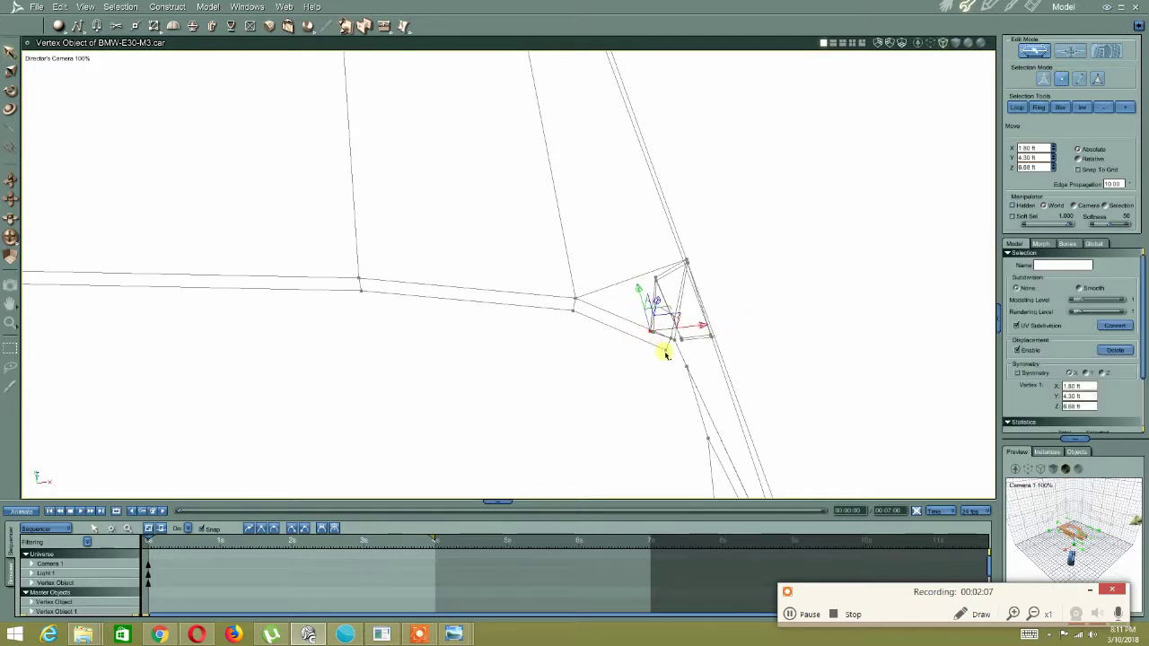
pyautogui.keyDown('shift'); pyautogui.click(666, 351); pyautogui.keyUp('shift')
pyautogui.moveTo(629, 377); pyautogui.dragTo(644, 361, button='middle')
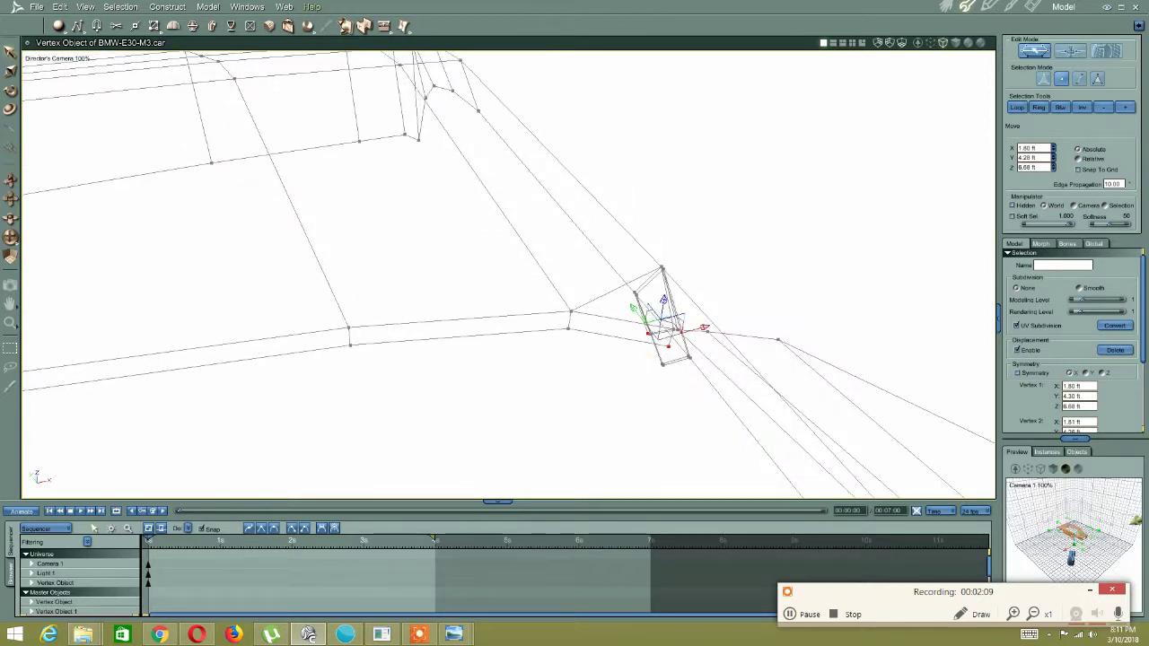
pyautogui.click(682, 167)
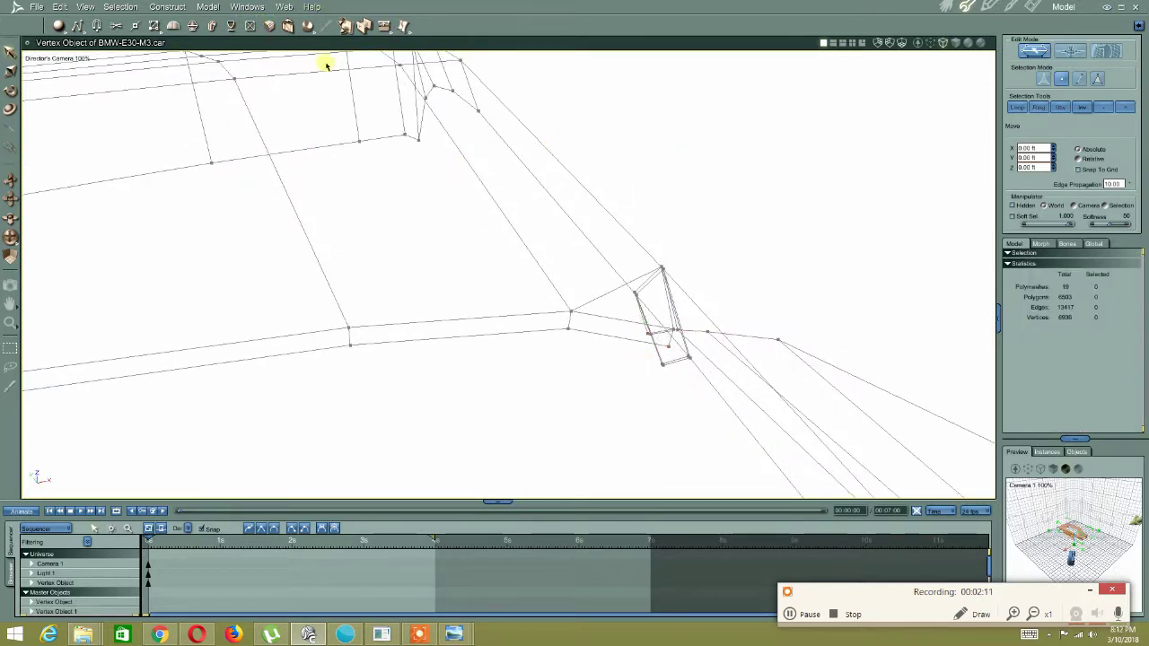
pyautogui.click(286, 26)
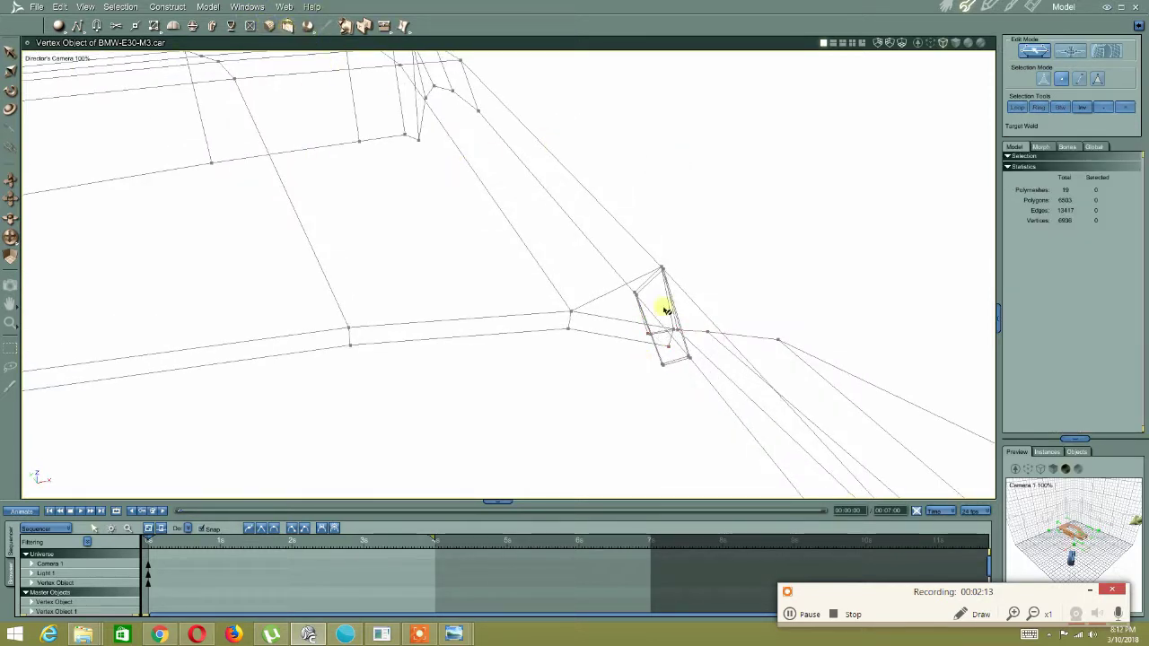
pyautogui.click(648, 337)
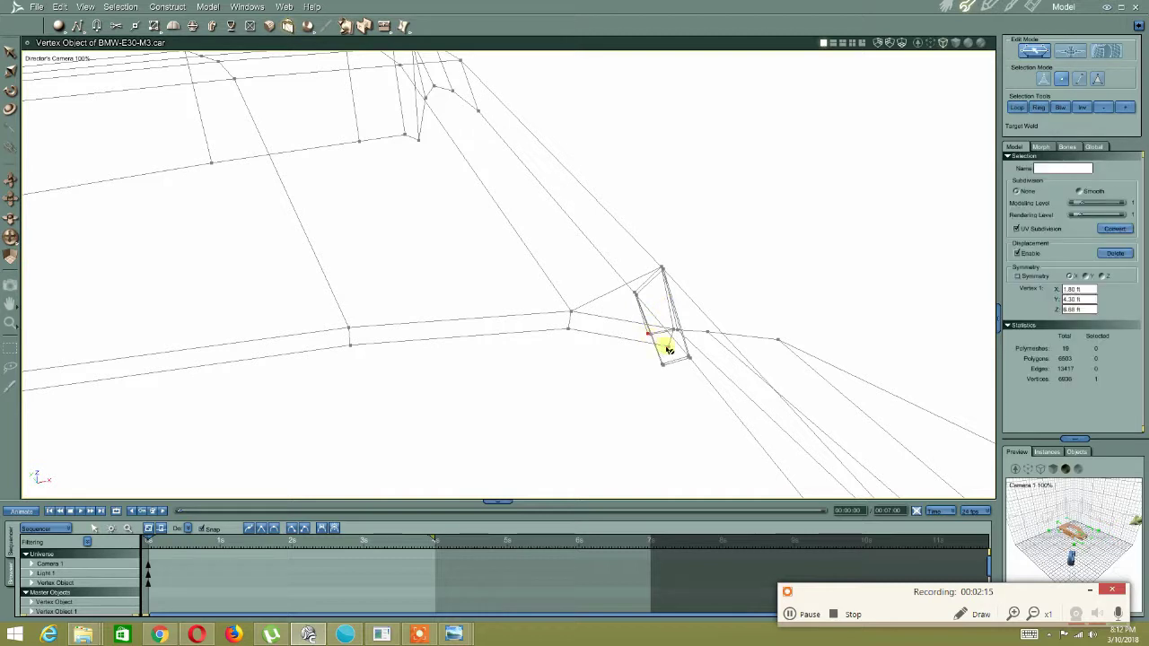
pyautogui.click(669, 349)
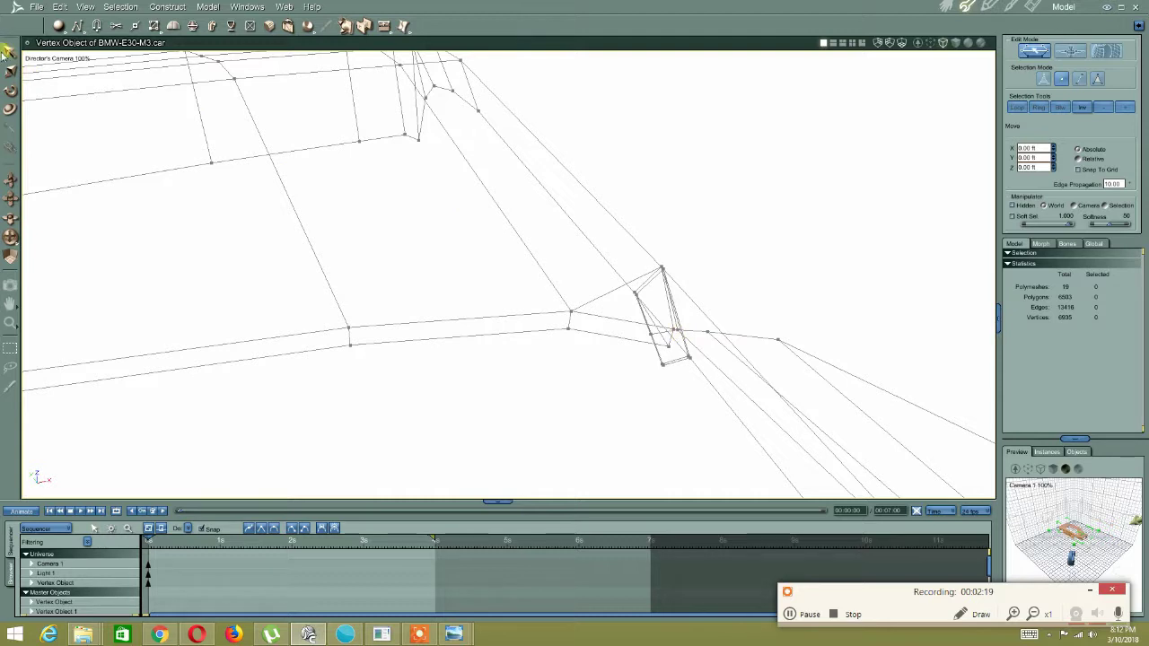
# Restore shaded display and select the edge loop running along the inner border of the pillar and roof
pyautogui.click(1080, 79)
pyautogui.click(748, 338)
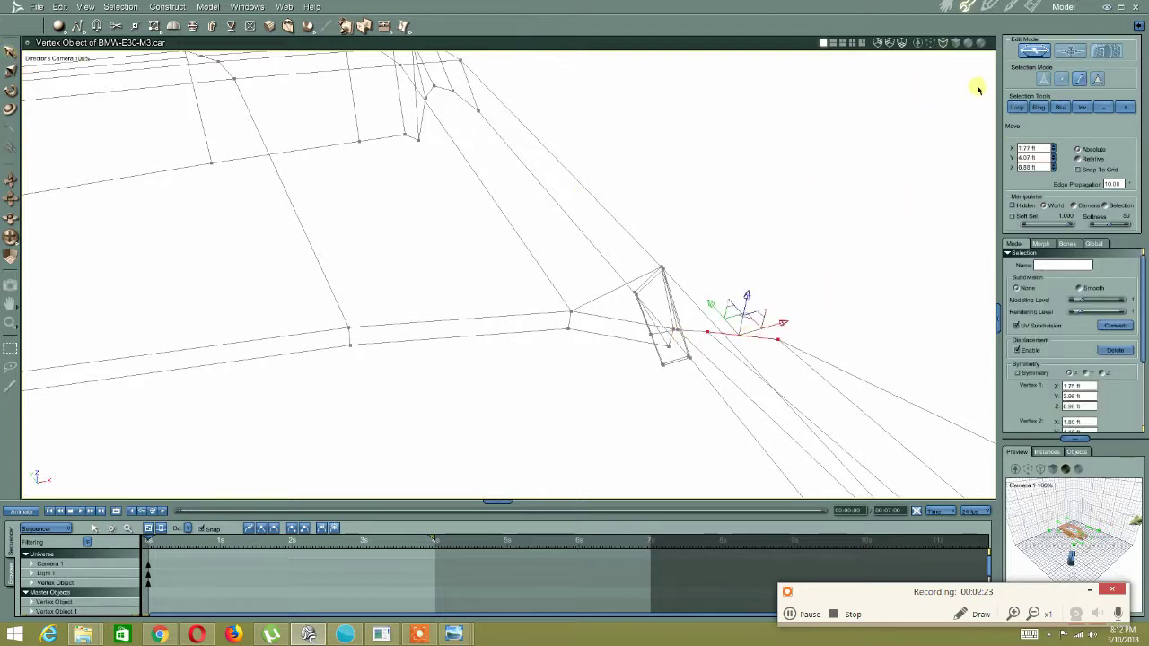
pyautogui.click(969, 42)
pyautogui.scroll(-5, 744, 267)
pyautogui.moveTo(592, 292); pyautogui.dragTo(758, 304, button='middle')
pyautogui.moveTo(759, 303)
pyautogui.mouseDown()
pyautogui.moveTo(587, 318)
pyautogui.moveTo(601, 344)
pyautogui.moveTo(668, 332)
pyautogui.mouseUp()
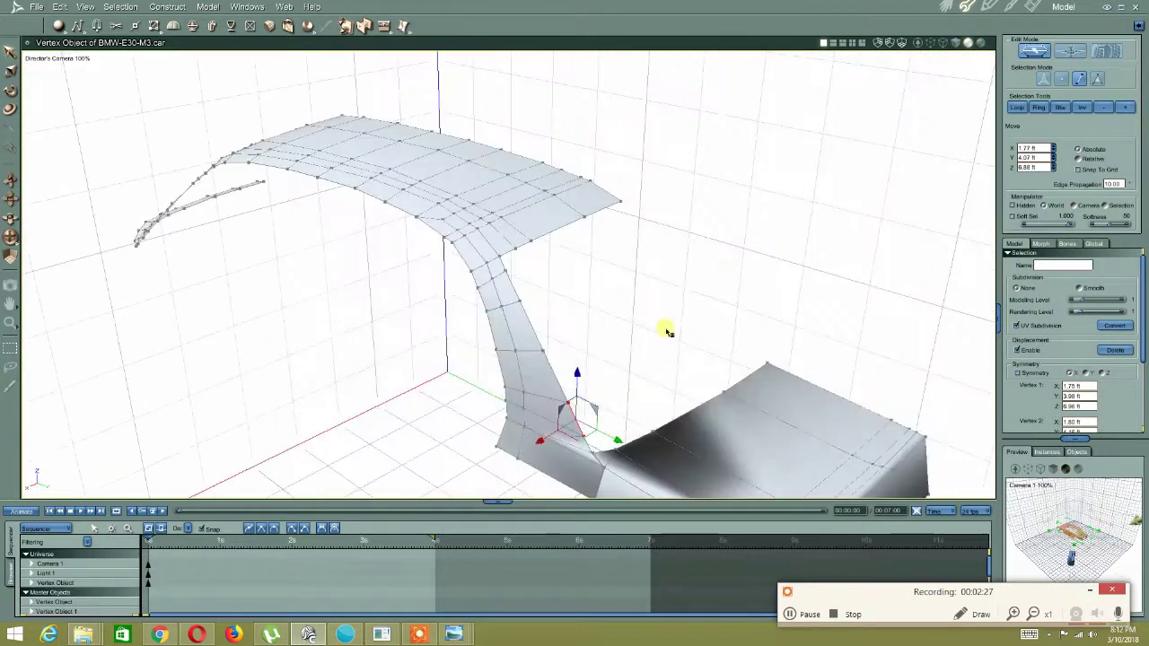
pyautogui.click(1018, 106)
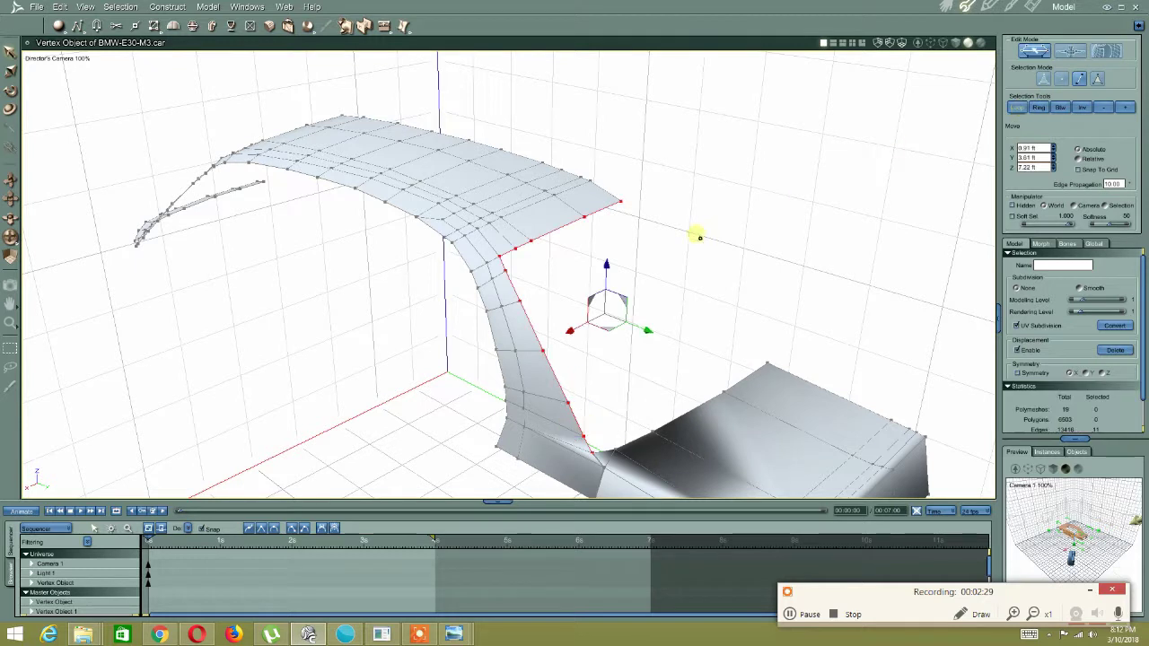
# Remove the lowest vertex, at the foot of the pillar, from the selected pillar and roof border
pyautogui.moveTo(695, 234); pyautogui.dragTo(647, 245)
pyautogui.moveTo(578, 226)
pyautogui.mouseDown()
pyautogui.moveTo(485, 259)
pyautogui.moveTo(485, 230)
pyautogui.moveTo(567, 285)
pyautogui.moveTo(553, 308)
pyautogui.moveTo(603, 292)
pyautogui.moveTo(565, 273)
pyautogui.moveTo(775, 385)
pyautogui.moveTo(512, 179)
pyautogui.moveTo(724, 318)
pyautogui.moveTo(670, 333)
pyautogui.moveTo(592, 314)
pyautogui.moveTo(810, 336)
pyautogui.moveTo(688, 313)
pyautogui.mouseUp()
pyautogui.moveTo(645, 251); pyautogui.dragTo(472, 328)
pyautogui.click(1061, 78)
pyautogui.keyDown('shift'); pyautogui.moveTo(385, 429); pyautogui.dragTo(432, 363); pyautogui.keyUp('shift')
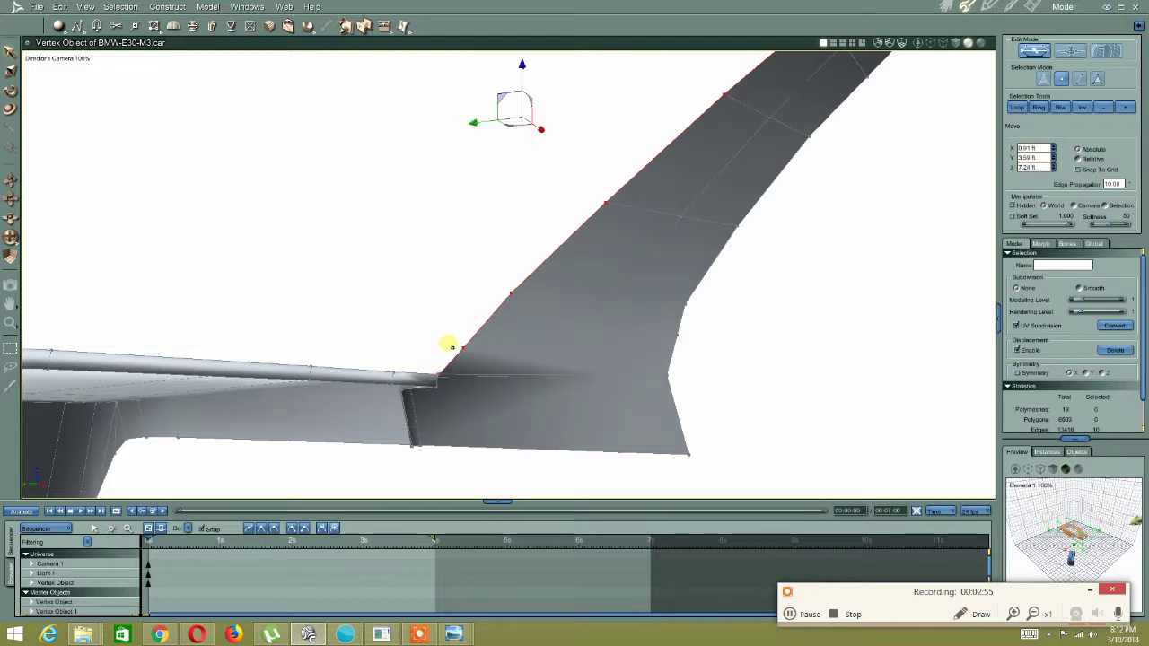
# Extrude a lip from the selected pillar and front roof border with Dynamic Extrusion
pyautogui.scroll(-4, 449, 352)
pyautogui.moveTo(443, 357); pyautogui.dragTo(424, 334, button='middle')
pyautogui.hotkey('ctrl', 'l')
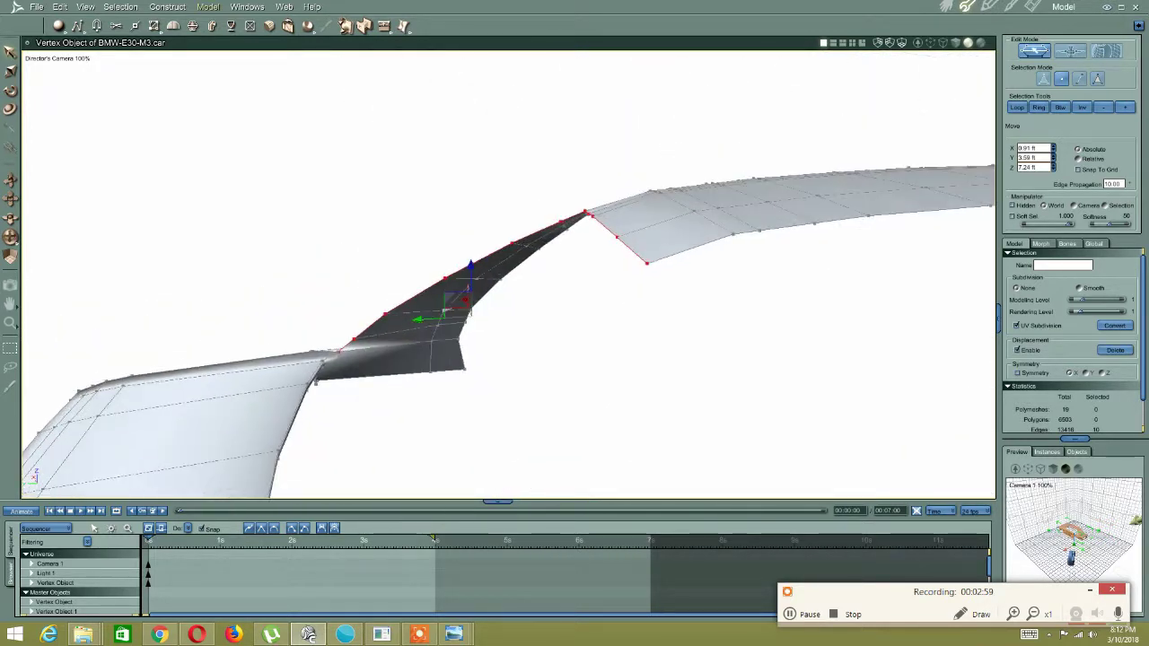
pyautogui.click(192, 25)
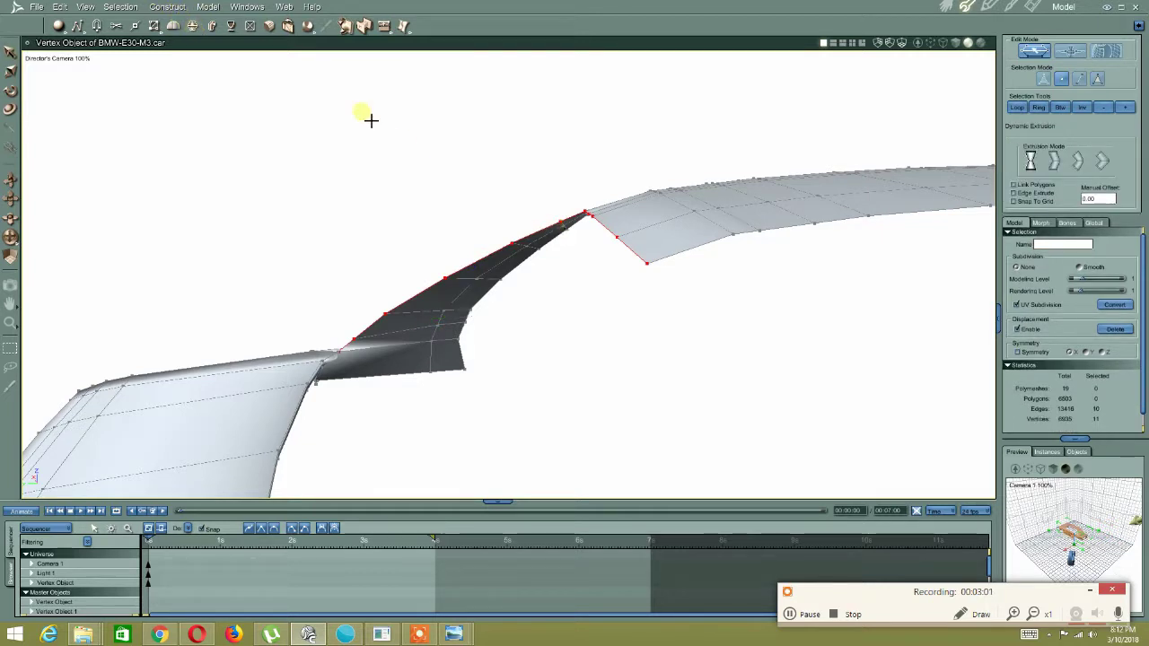
pyautogui.click(648, 267)
pyautogui.click(641, 271)
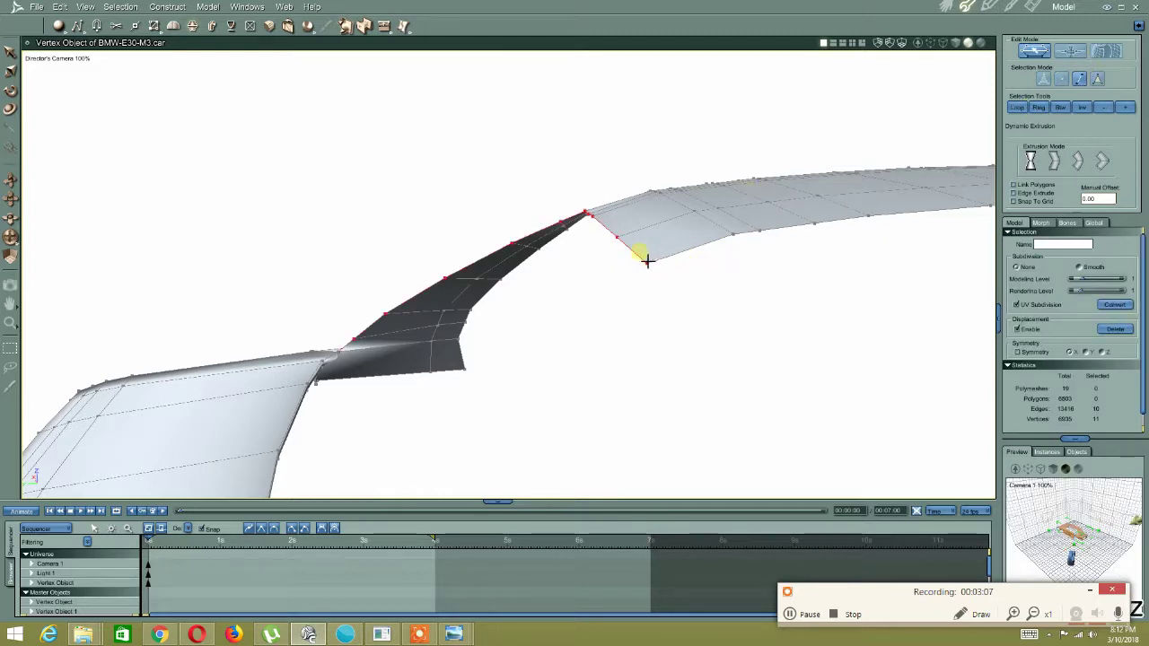
pyautogui.moveTo(646, 262)
pyautogui.mouseDown()
pyautogui.moveTo(623, 252)
pyautogui.moveTo(628, 239)
pyautogui.moveTo(605, 210)
pyautogui.mouseUp()
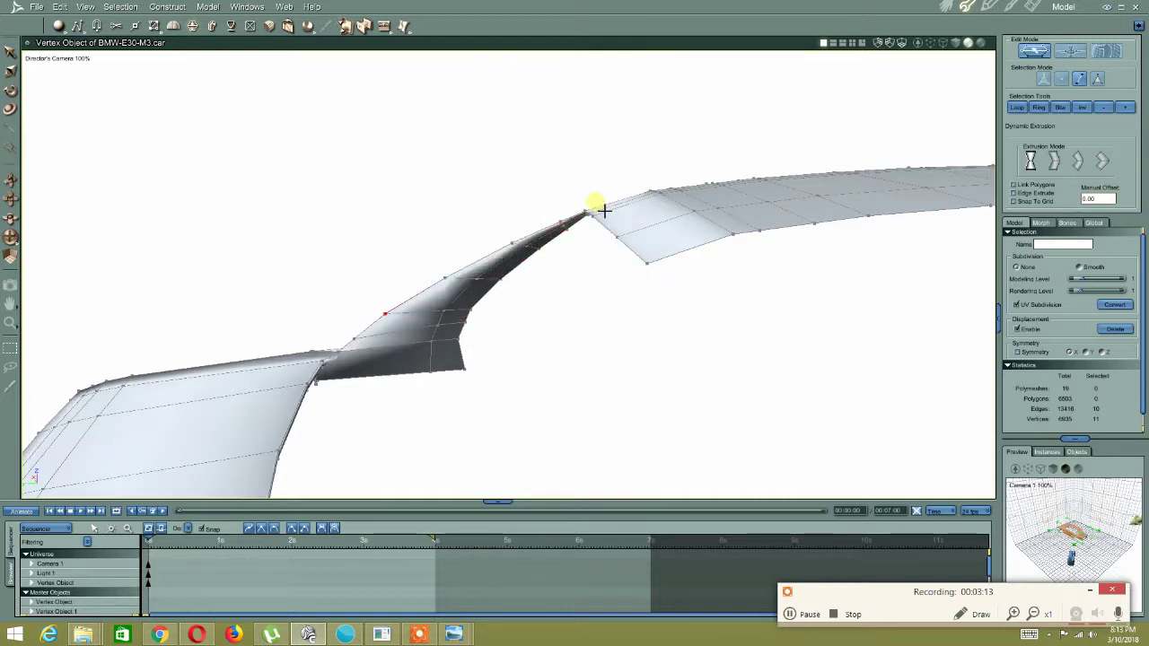
# Lower the extruded lip edges along the pillar and front roof border to Z 7.20 ft
pyautogui.click(10, 52)
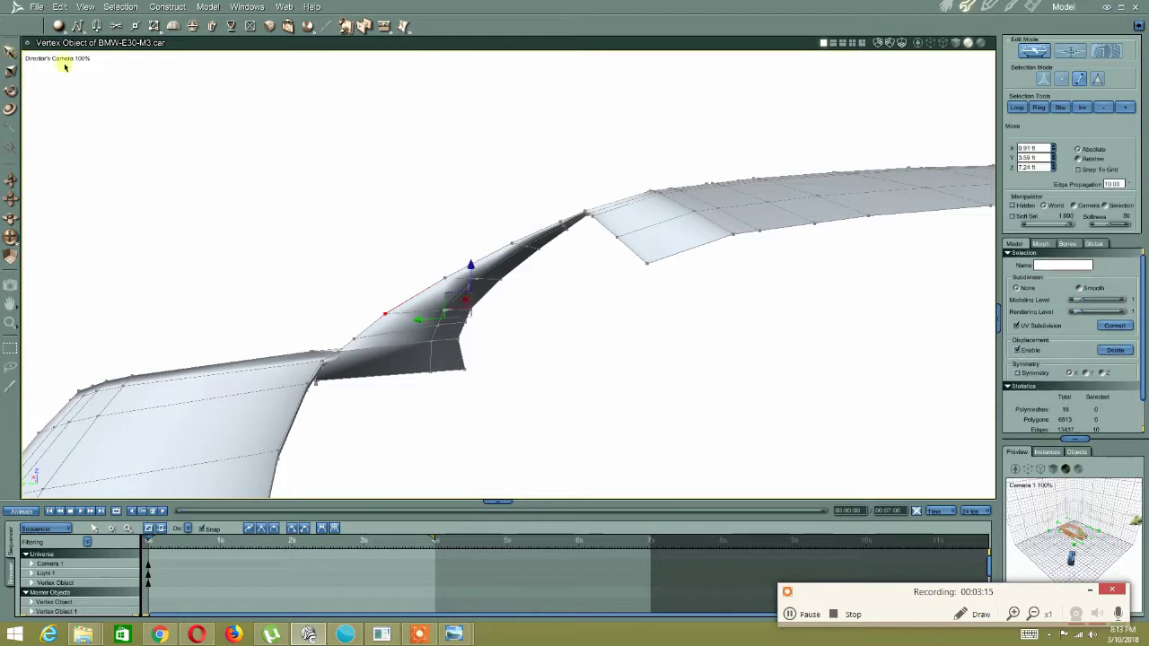
pyautogui.moveTo(472, 265); pyautogui.dragTo(470, 275)
pyautogui.moveTo(460, 316); pyautogui.dragTo(468, 292, button='middle')
pyautogui.scroll(2, 410, 365)
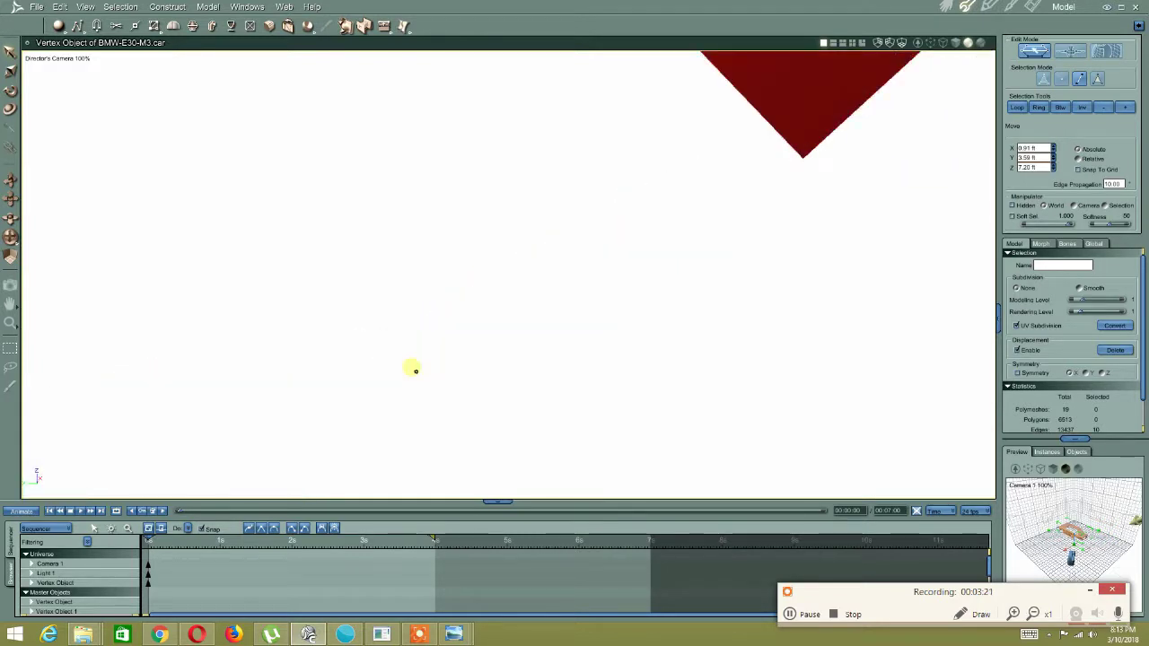
pyautogui.moveTo(405, 385); pyautogui.dragTo(454, 397, button='middle')
pyautogui.moveTo(648, 201); pyautogui.dragTo(646, 208, button='middle')
pyautogui.moveTo(592, 137); pyautogui.dragTo(593, 135)
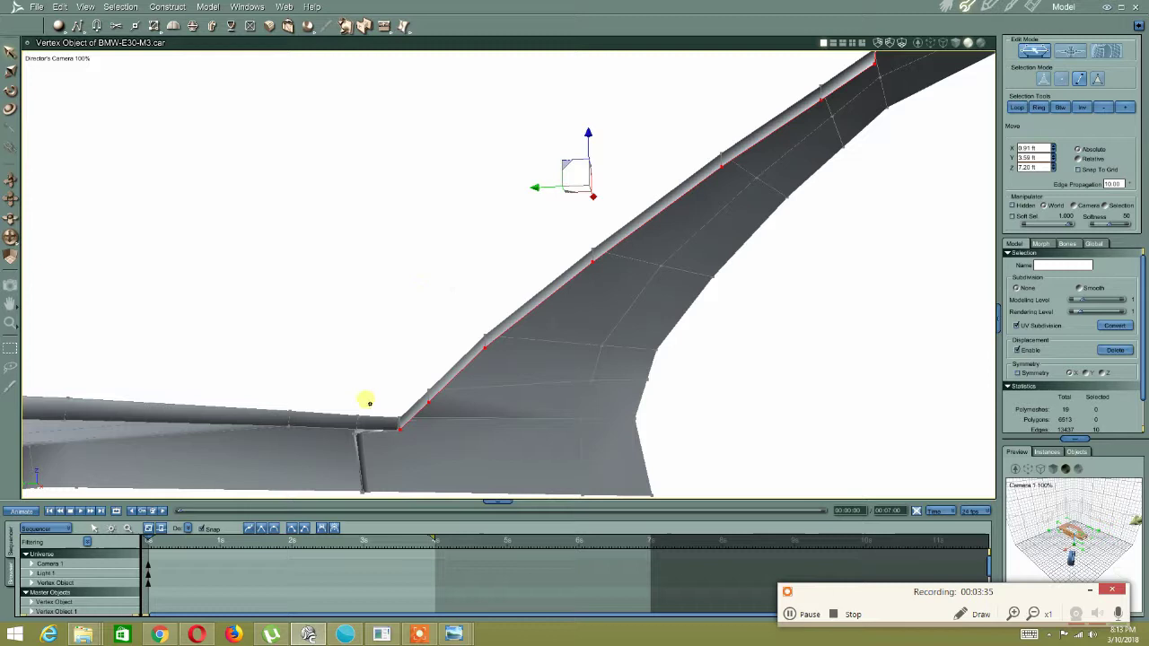
# Target-weld the lower end vertex of the hood lip onto the neighbouring bottom vertex of the pillar lip
pyautogui.click(397, 434)
pyautogui.moveTo(380, 439); pyautogui.dragTo(302, 317, button='middle')
pyautogui.click(308, 246)
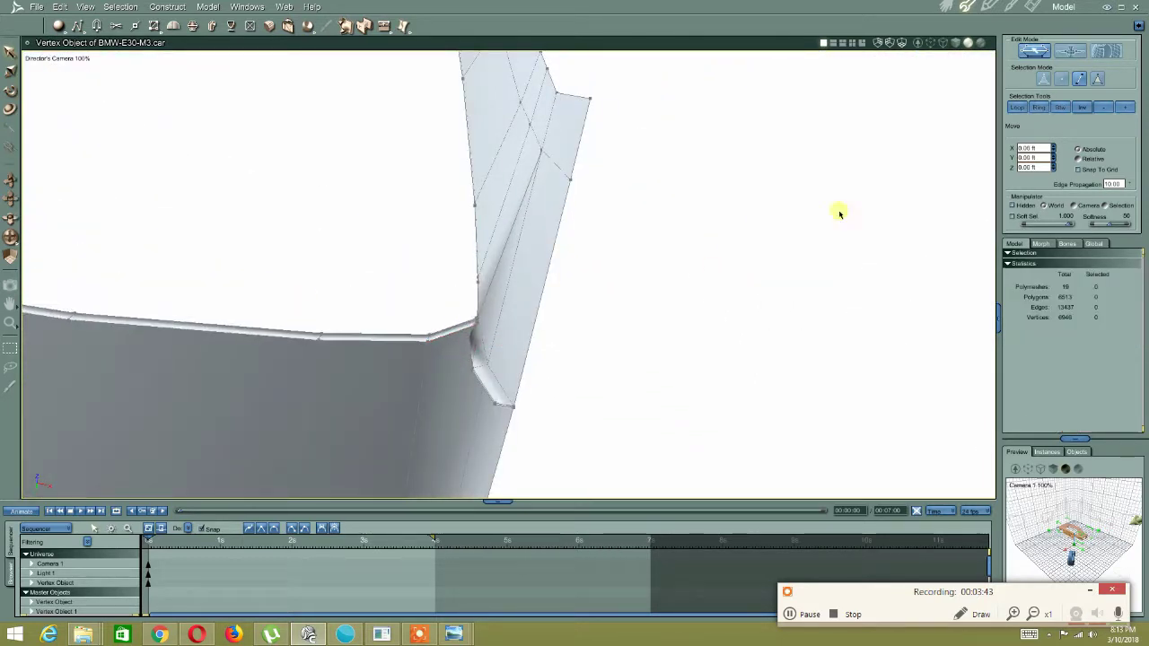
pyautogui.click(468, 333)
pyautogui.moveTo(470, 336); pyautogui.dragTo(442, 359, button='middle')
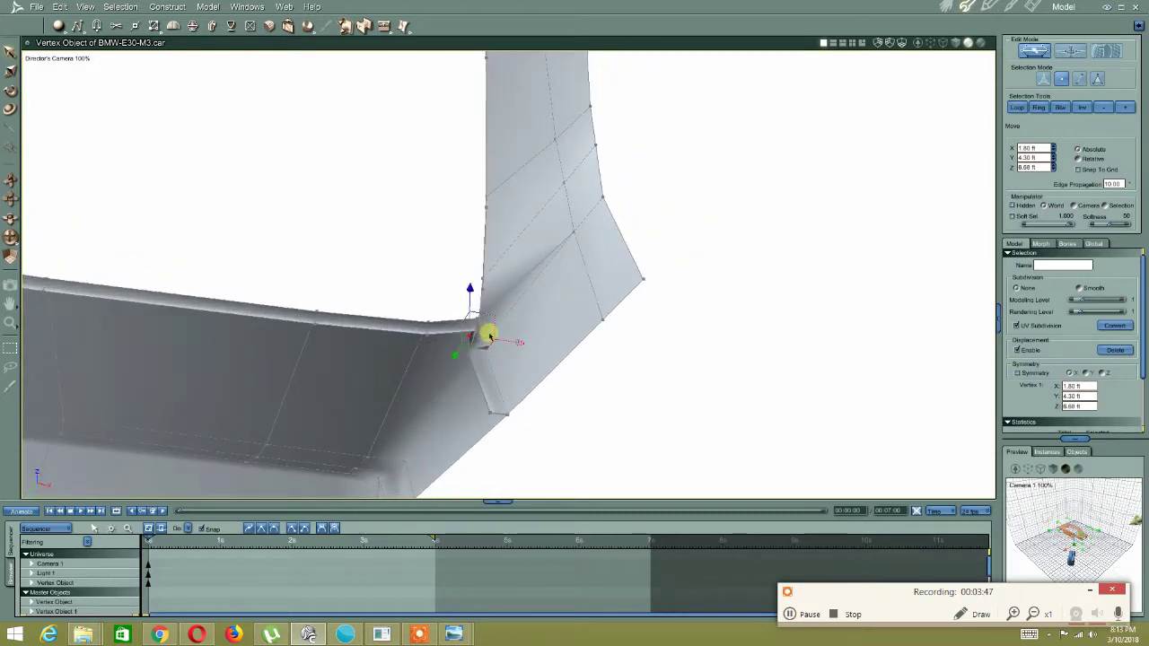
pyautogui.click(289, 27)
pyautogui.click(469, 326)
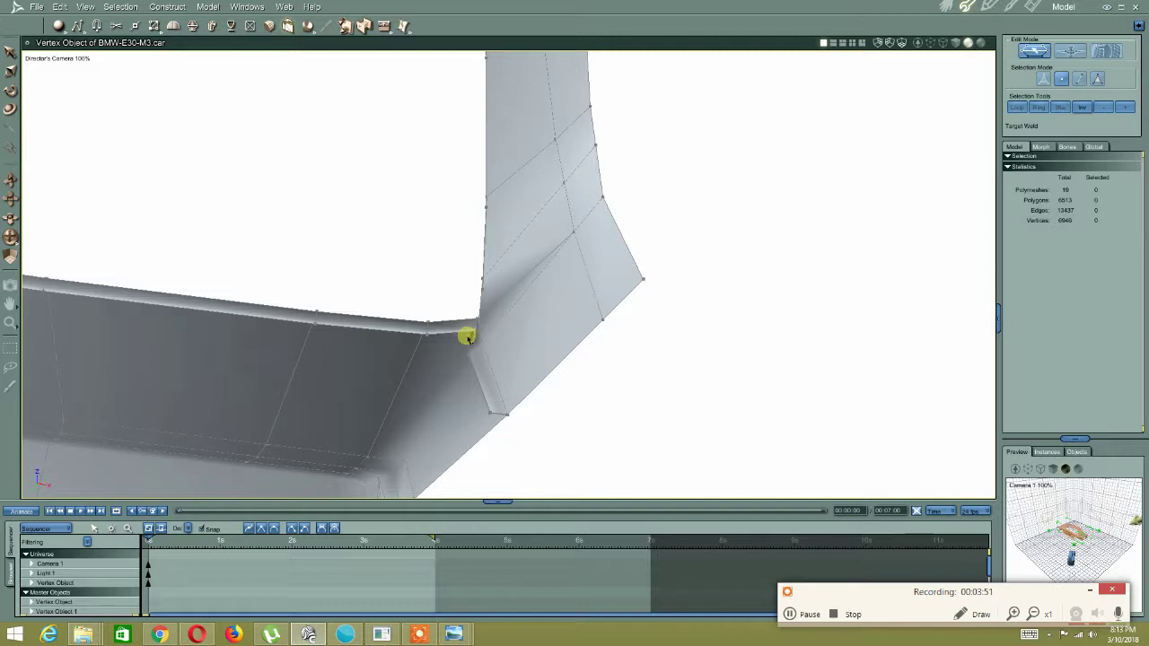
pyautogui.click(469, 337)
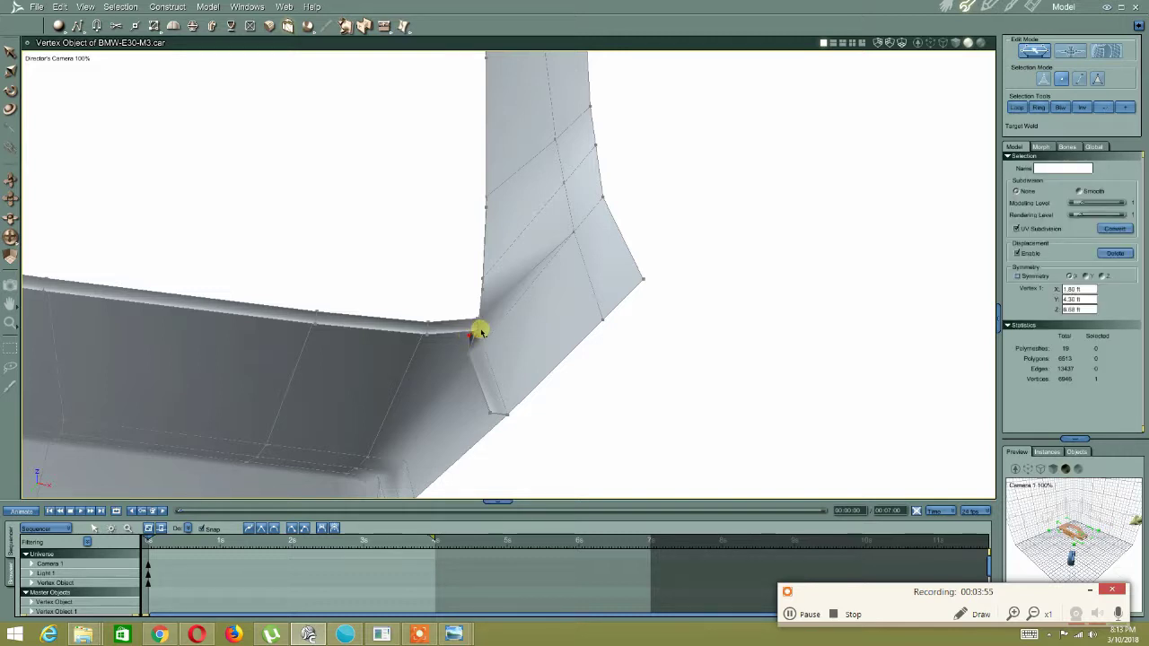
pyautogui.click(480, 330)
pyautogui.moveTo(474, 342); pyautogui.dragTo(476, 342, button='middle')
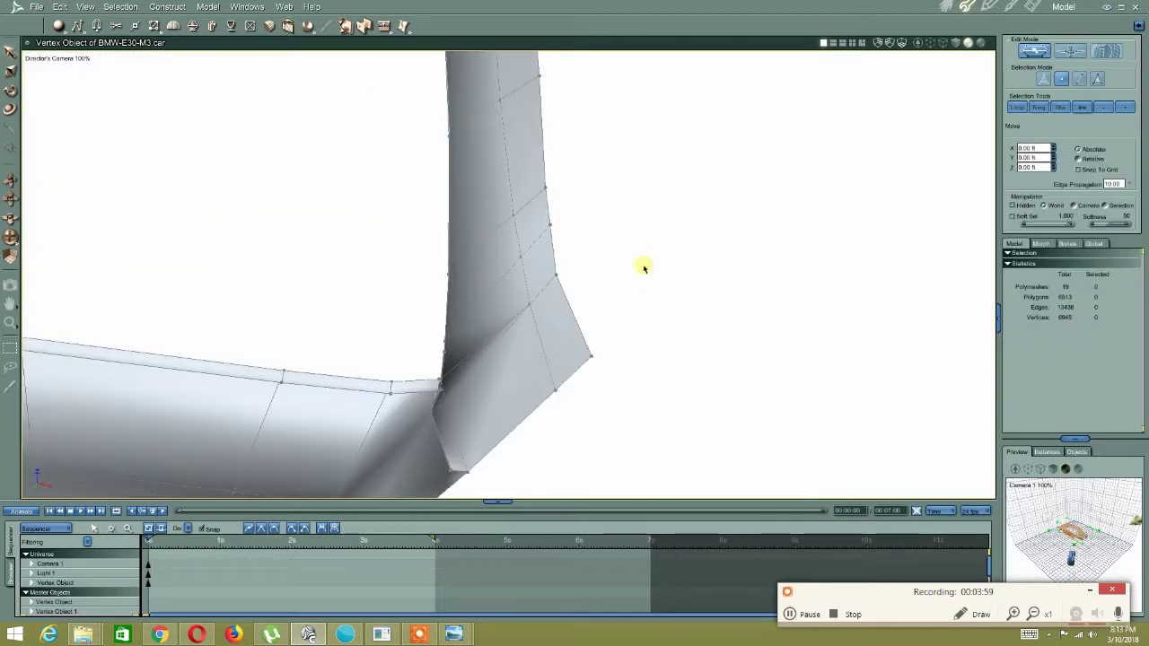
pyautogui.click(1080, 79)
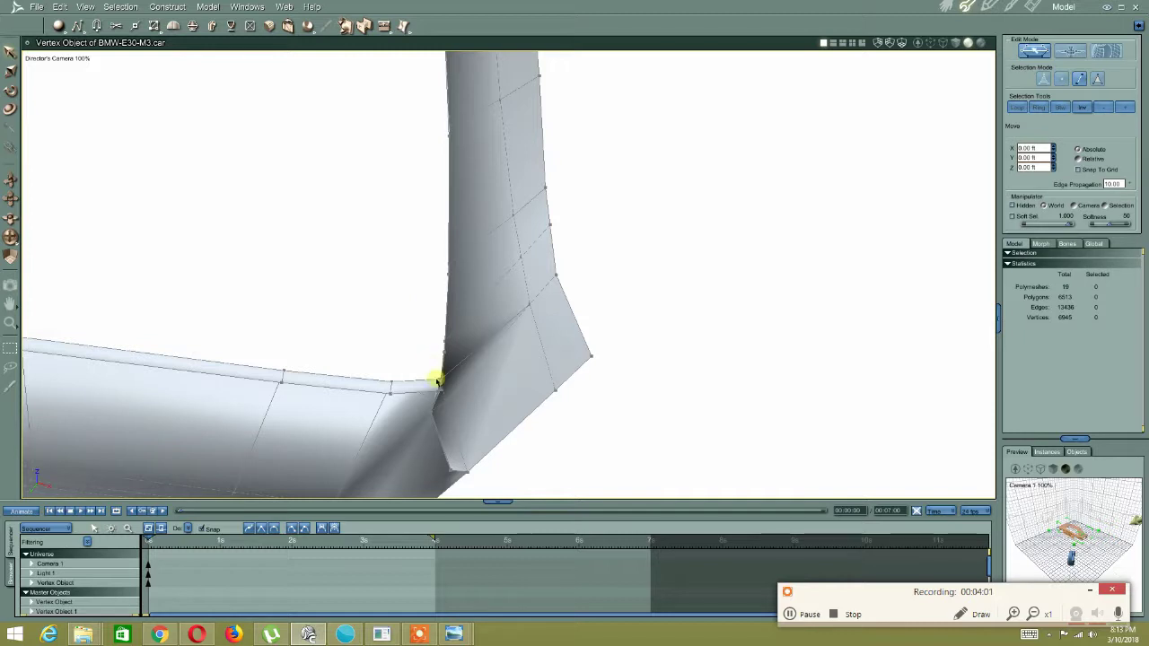
pyautogui.click(438, 385)
pyautogui.moveTo(438, 384); pyautogui.dragTo(389, 368, button='middle')
pyautogui.moveTo(648, 389); pyautogui.dragTo(591, 447, button='middle')
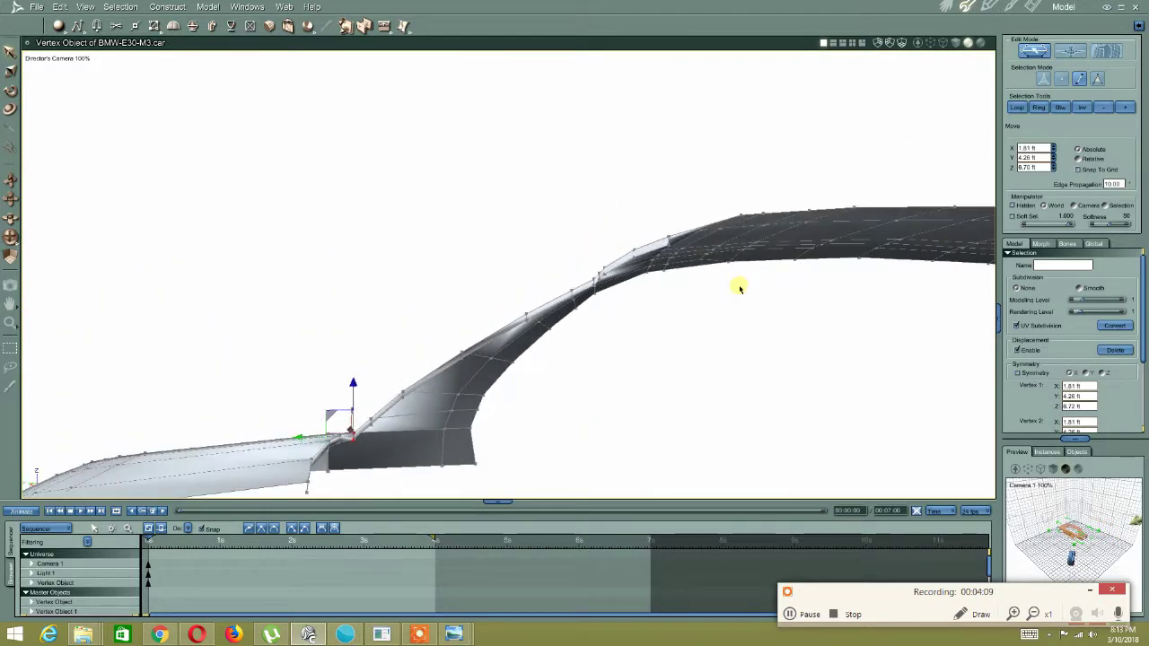
pyautogui.click(739, 285)
# Move the four inner lip edges along the front of the roof back to Y 2.90 ft and up to Z 7.88 ft
pyautogui.click(1080, 79)
pyautogui.click(659, 254)
pyautogui.moveTo(601, 272)
pyautogui.mouseDown(button='middle')
pyautogui.moveTo(587, 278)
pyautogui.moveTo(615, 286)
pyautogui.mouseUp(button='middle')
pyautogui.keyDown('shift'); pyautogui.click(562, 254); pyautogui.keyUp('shift')
pyautogui.keyDown('shift'); pyautogui.click(490, 256); pyautogui.keyUp('shift')
pyautogui.keyDown('shift'); pyautogui.click(480, 257); pyautogui.keyUp('shift')
pyautogui.moveTo(479, 257); pyautogui.dragTo(558, 247, button='middle')
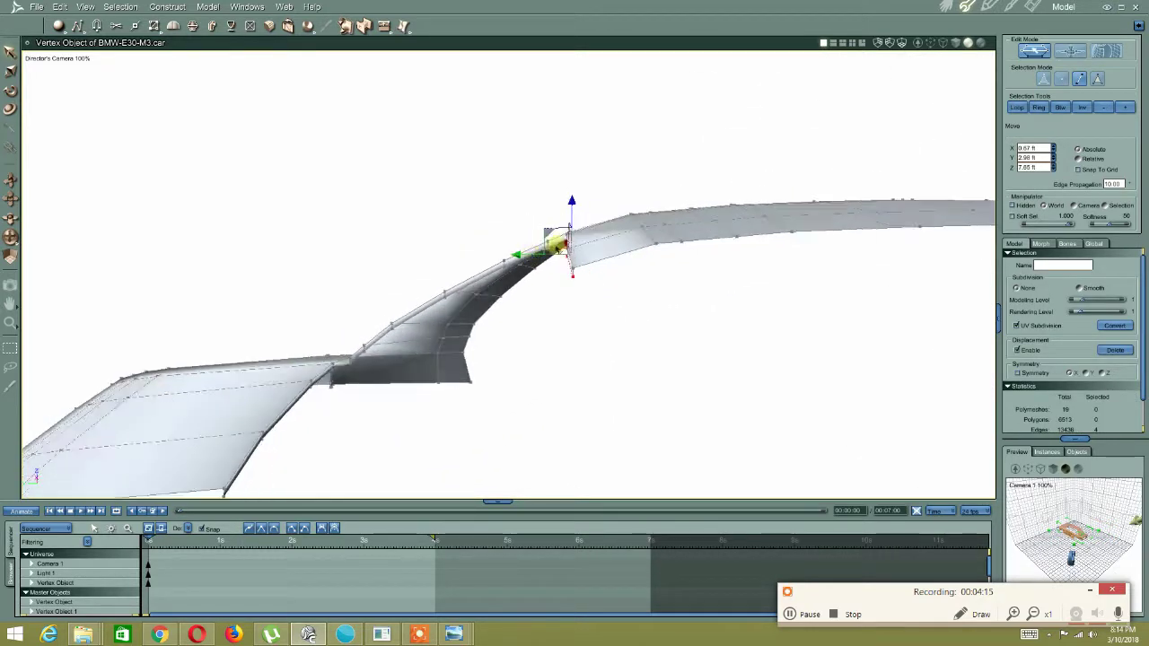
pyautogui.moveTo(530, 251); pyautogui.dragTo(559, 246)
pyautogui.moveTo(600, 212); pyautogui.dragTo(598, 208)
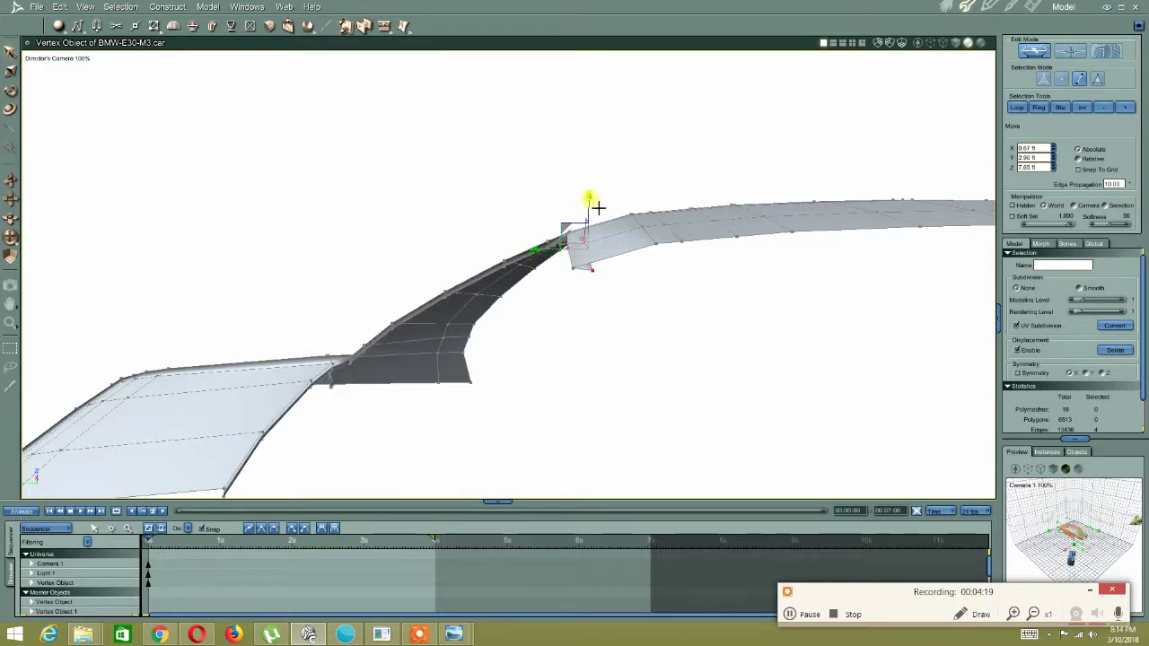
# Lower the nine inner lip edges running down the pillar and along the hood's rear border to Z 7.08 ft
pyautogui.moveTo(579, 207); pyautogui.dragTo(475, 249, button='middle')
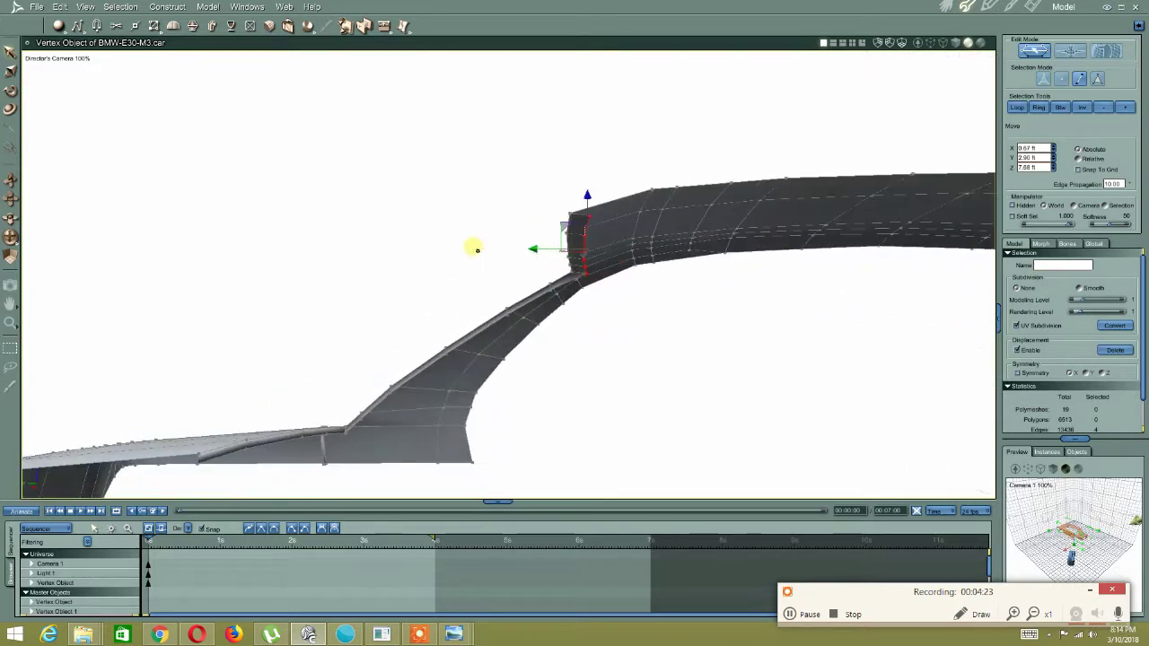
pyautogui.click(531, 303)
pyautogui.keyDown('shift'); pyautogui.click(482, 329); pyautogui.keyUp('shift')
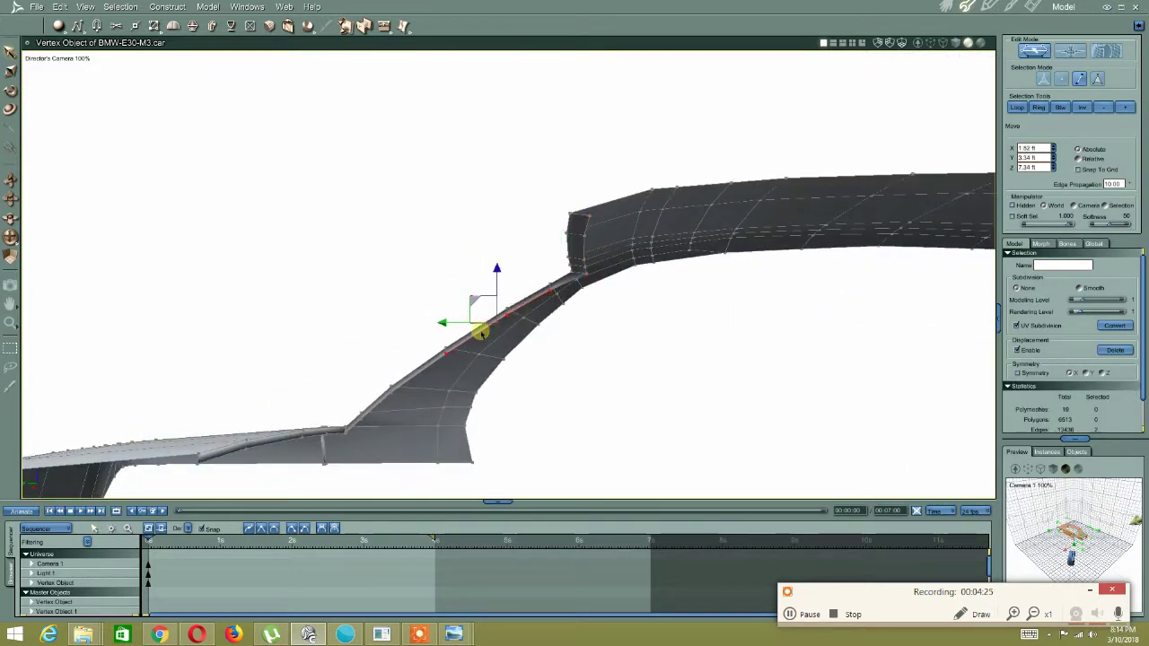
pyautogui.keyDown('shift'); pyautogui.click(420, 374); pyautogui.keyUp('shift')
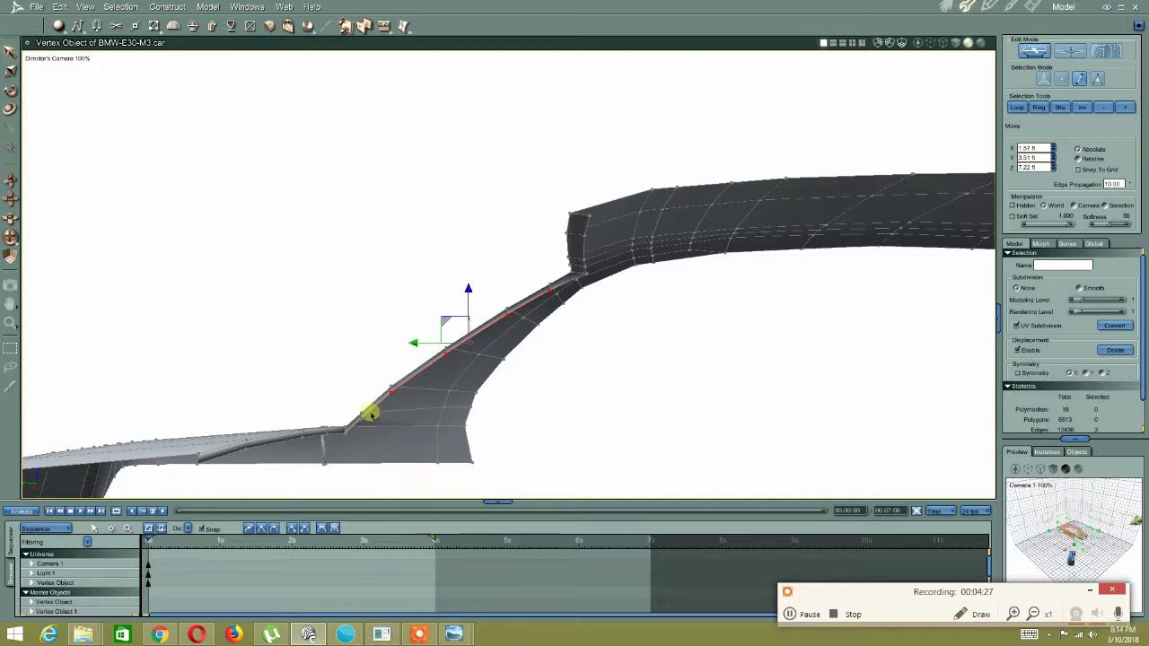
pyautogui.keyDown('shift'); pyautogui.click(357, 422); pyautogui.keyUp('shift')
pyautogui.keyDown('shift'); pyautogui.click(351, 430); pyautogui.keyUp('shift')
pyautogui.moveTo(380, 381); pyautogui.dragTo(462, 314, button='middle')
pyautogui.keyDown('shift'); pyautogui.click(447, 326); pyautogui.keyUp('shift')
pyautogui.keyDown('shift'); pyautogui.click(398, 346); pyautogui.keyUp('shift')
pyautogui.keyDown('shift'); pyautogui.click(372, 372); pyautogui.keyUp('shift')
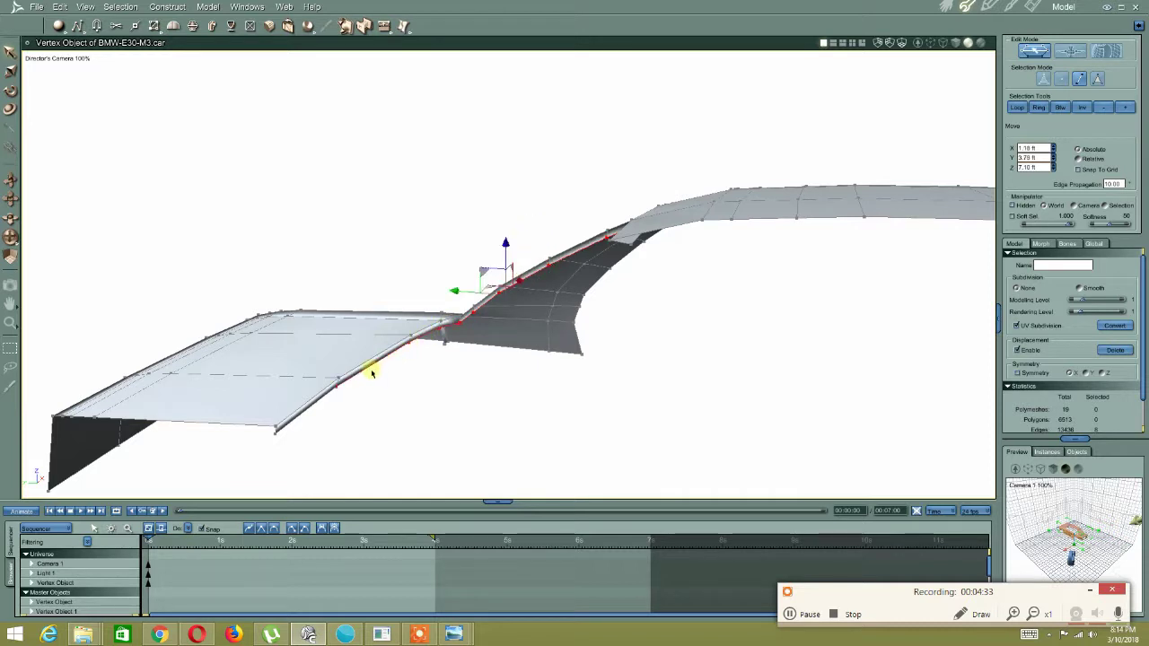
pyautogui.keyDown('shift'); pyautogui.click(365, 381); pyautogui.keyUp('shift')
pyautogui.keyDown('shift'); pyautogui.click(316, 400); pyautogui.keyUp('shift')
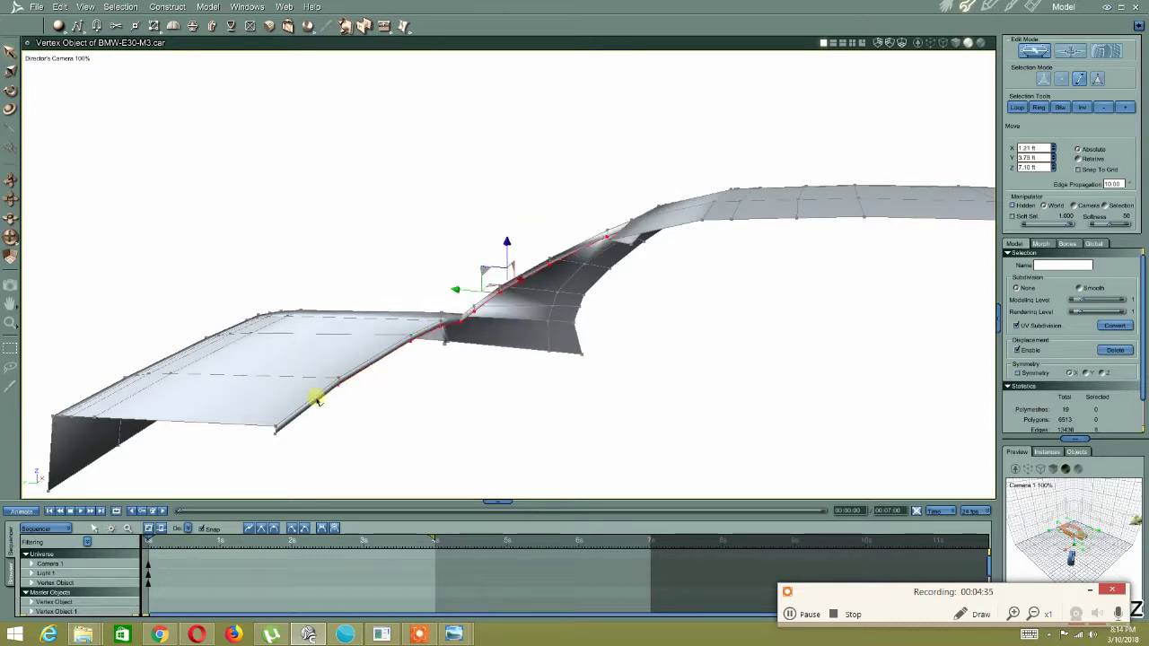
pyautogui.keyDown('shift'); pyautogui.click(313, 402); pyautogui.keyUp('shift')
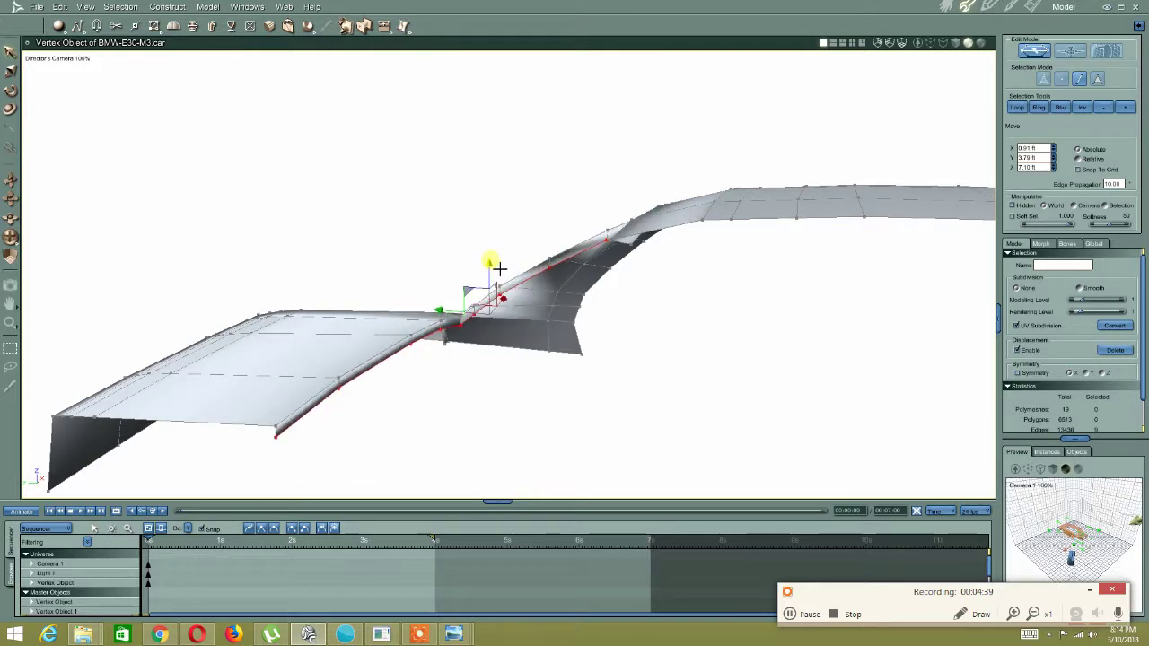
pyautogui.moveTo(490, 261); pyautogui.dragTo(491, 260)
pyautogui.moveTo(430, 308); pyautogui.dragTo(469, 292, button='middle')
pyautogui.moveTo(490, 258); pyautogui.dragTo(490, 261)
# Move the lip's corner vertex where the roof meets the pillar inward to X 1.32 ft
pyautogui.moveTo(495, 264); pyautogui.dragTo(367, 239, button='middle')
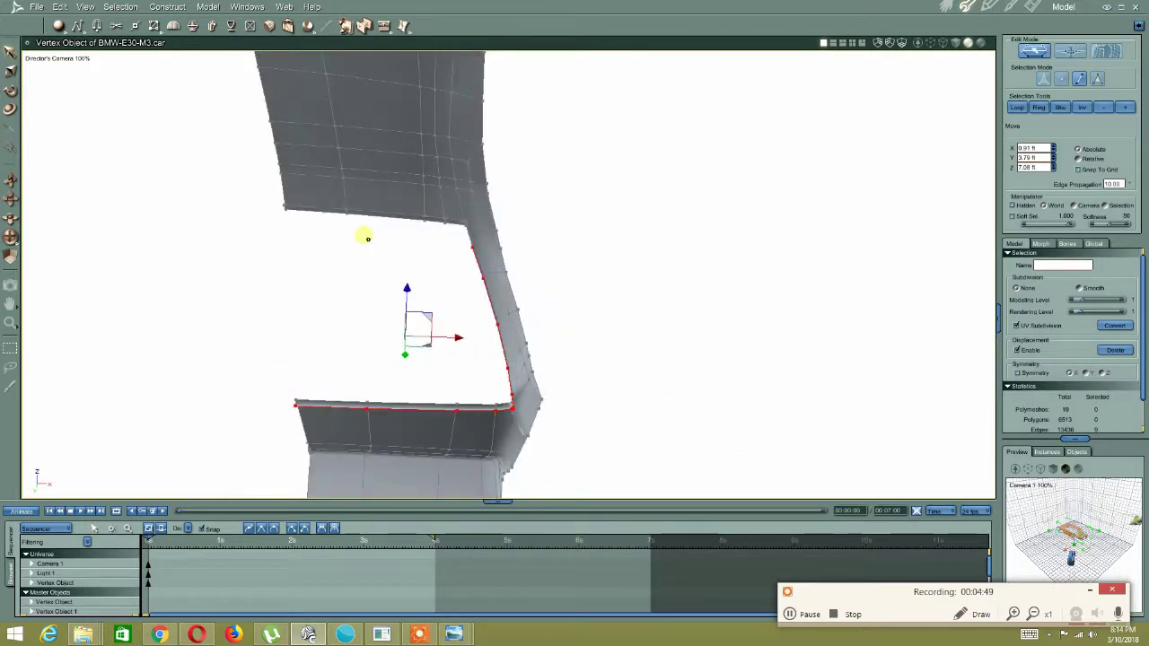
pyautogui.click(681, 209)
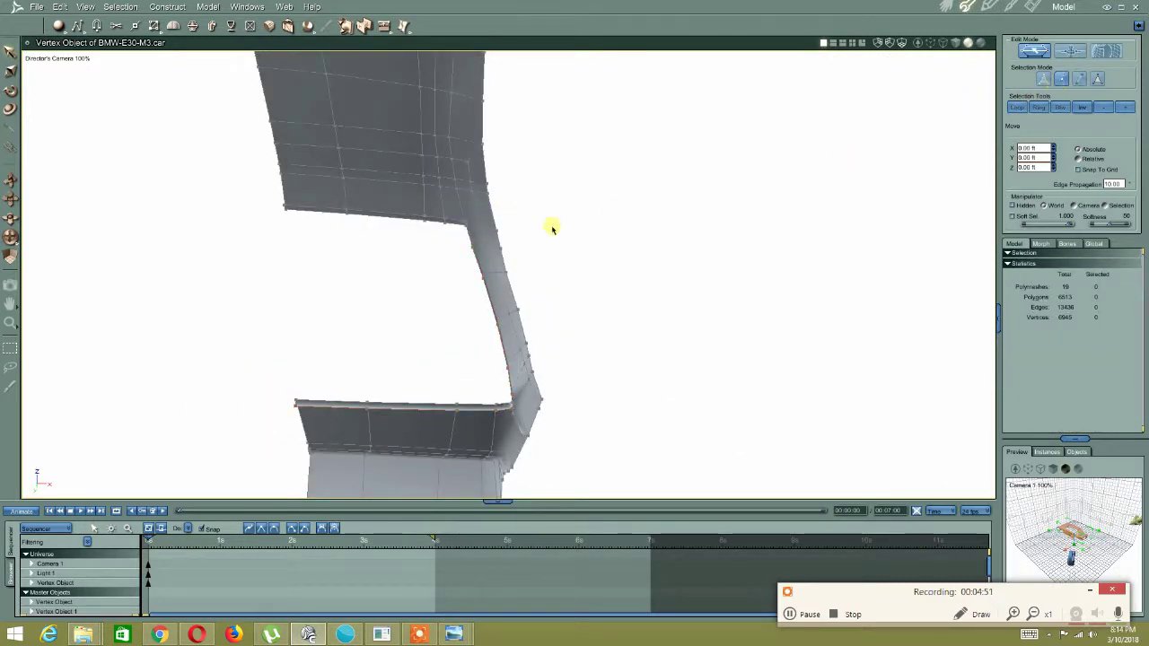
pyautogui.click(474, 223)
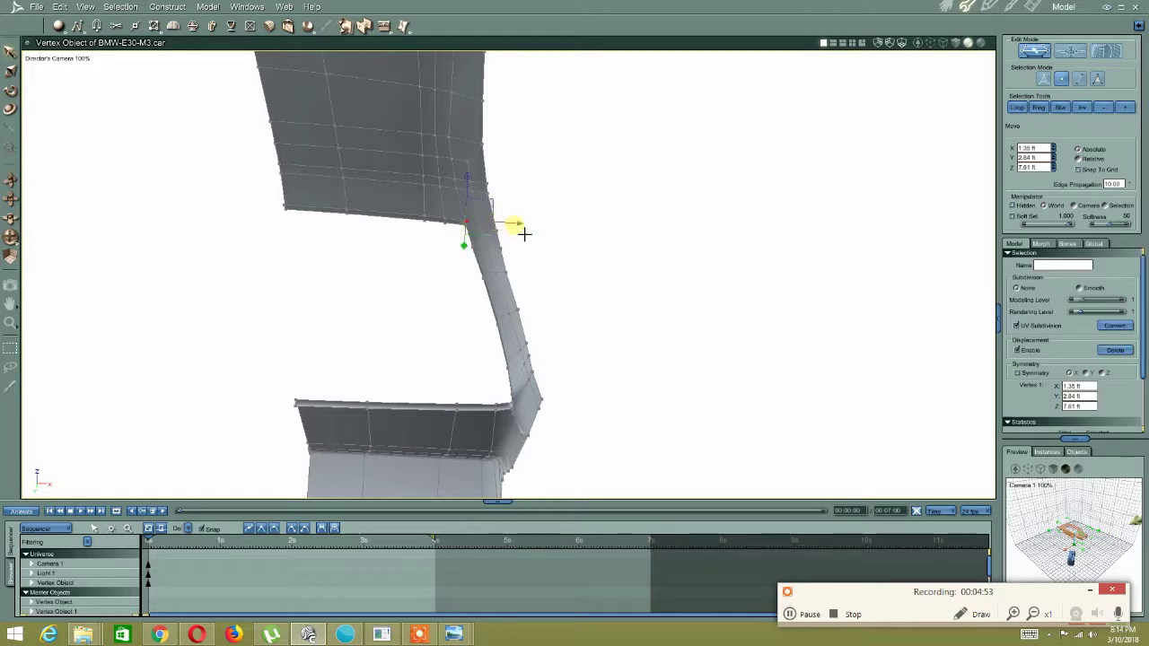
pyautogui.moveTo(474, 264); pyautogui.dragTo(201, 276, button='middle')
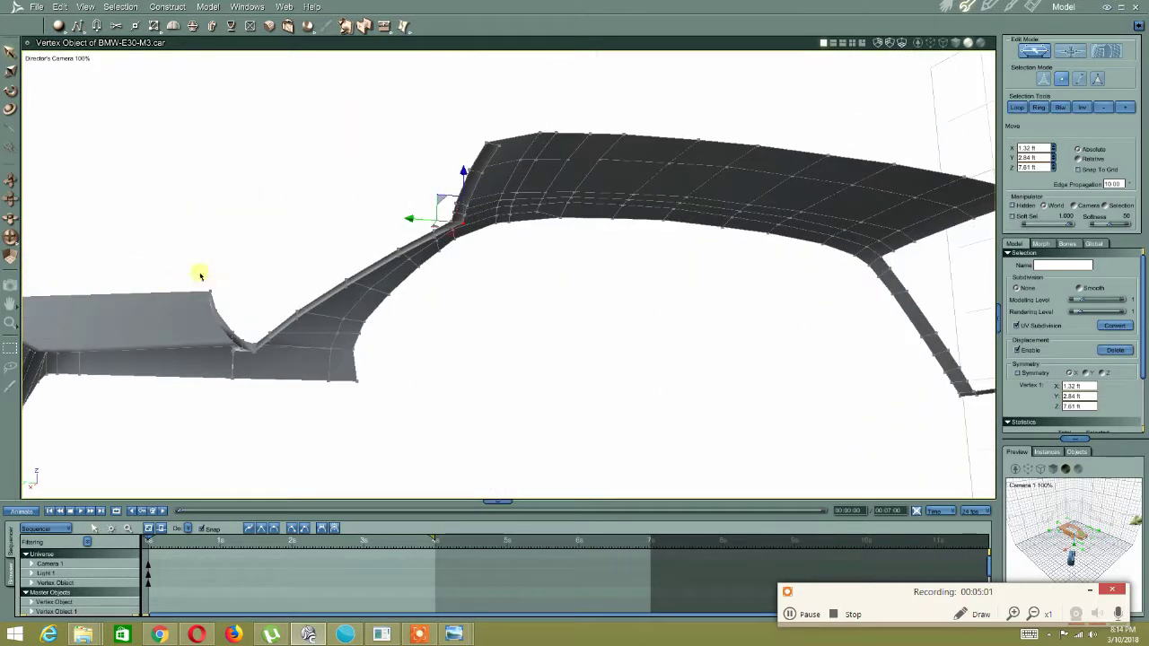
pyautogui.click(443, 333)
# Shift the four inner lip edges along the front of the roof slightly rearward along the Y axis
pyautogui.click(1079, 79)
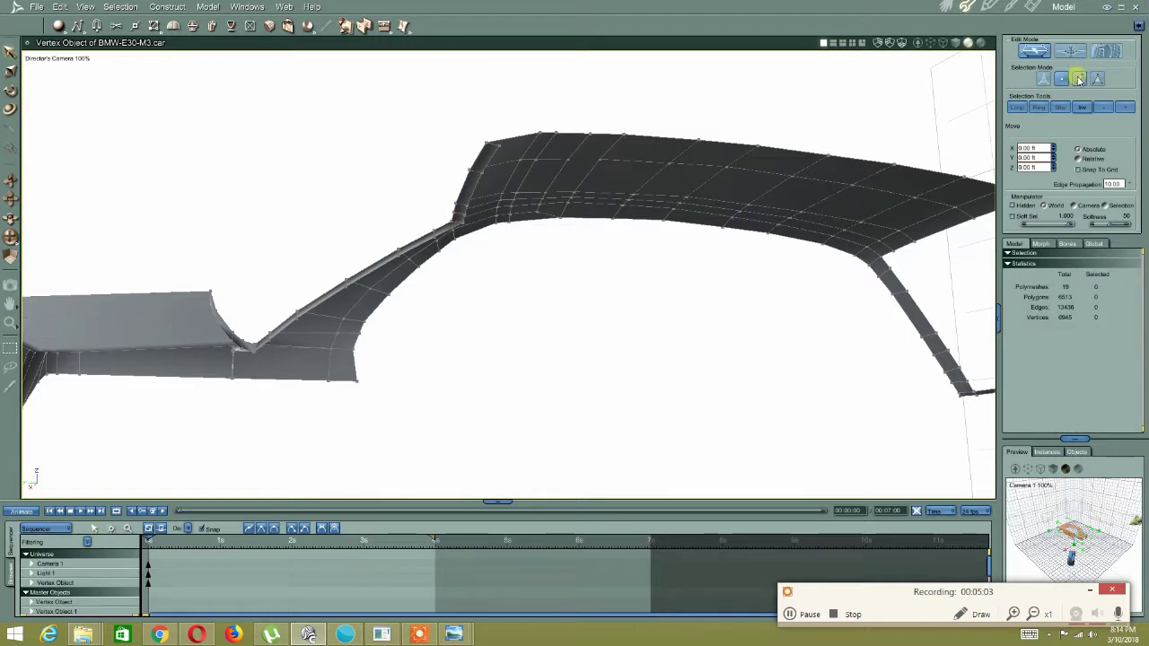
pyautogui.click(462, 215)
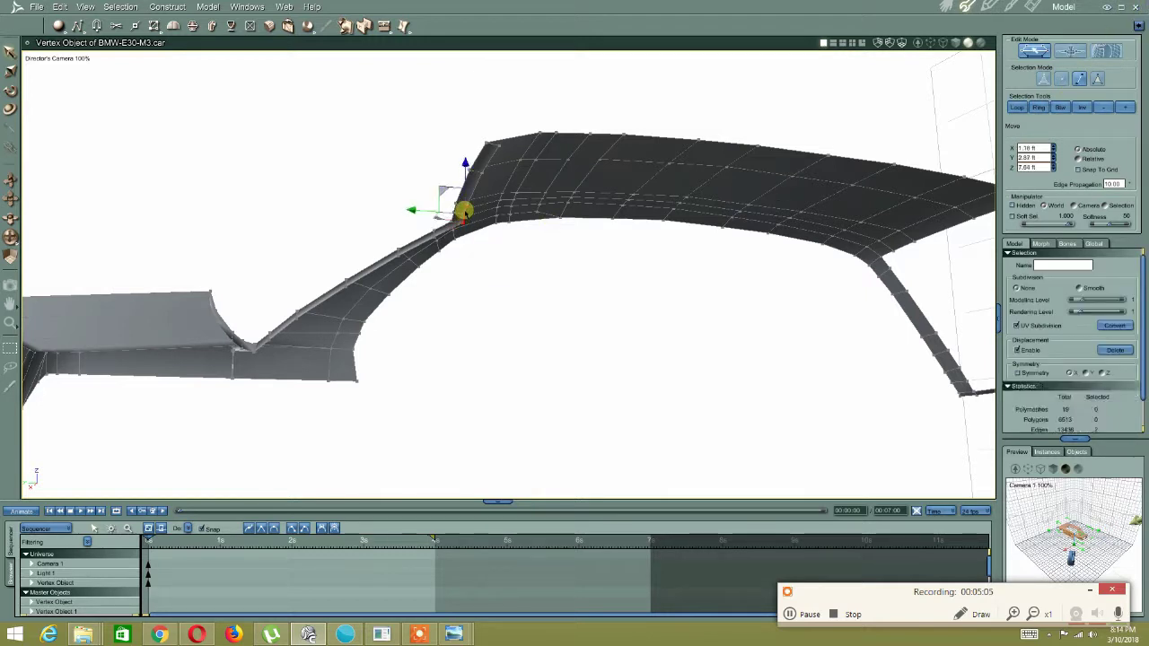
pyautogui.moveTo(469, 195); pyautogui.dragTo(483, 164)
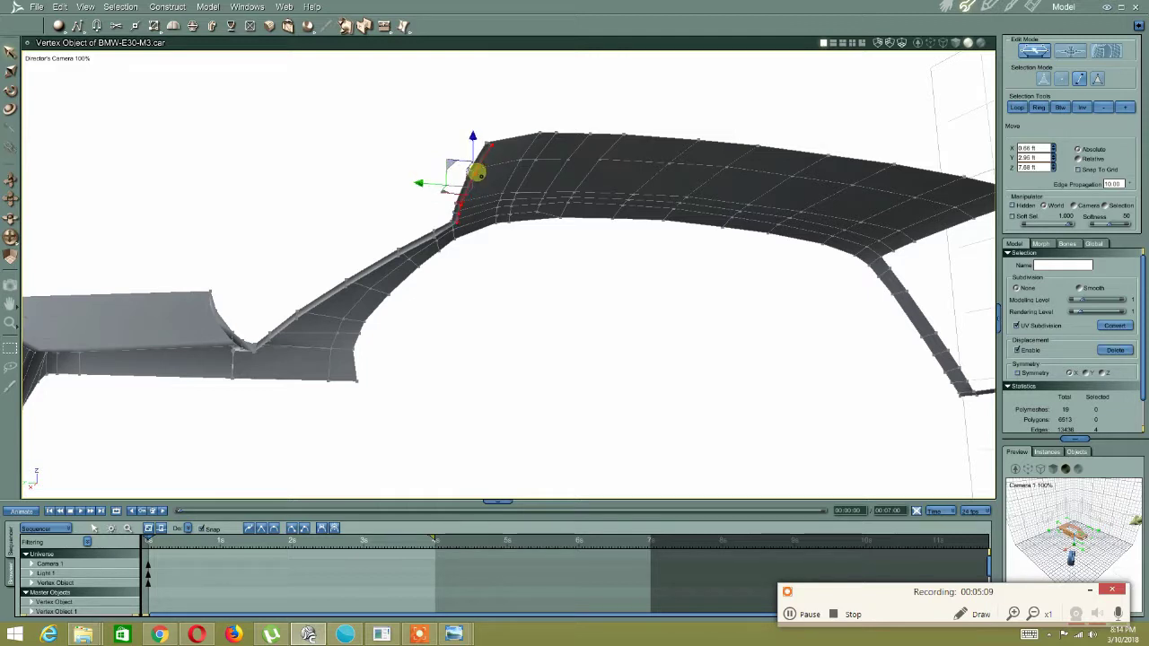
pyautogui.moveTo(479, 174); pyautogui.dragTo(468, 185, button='middle')
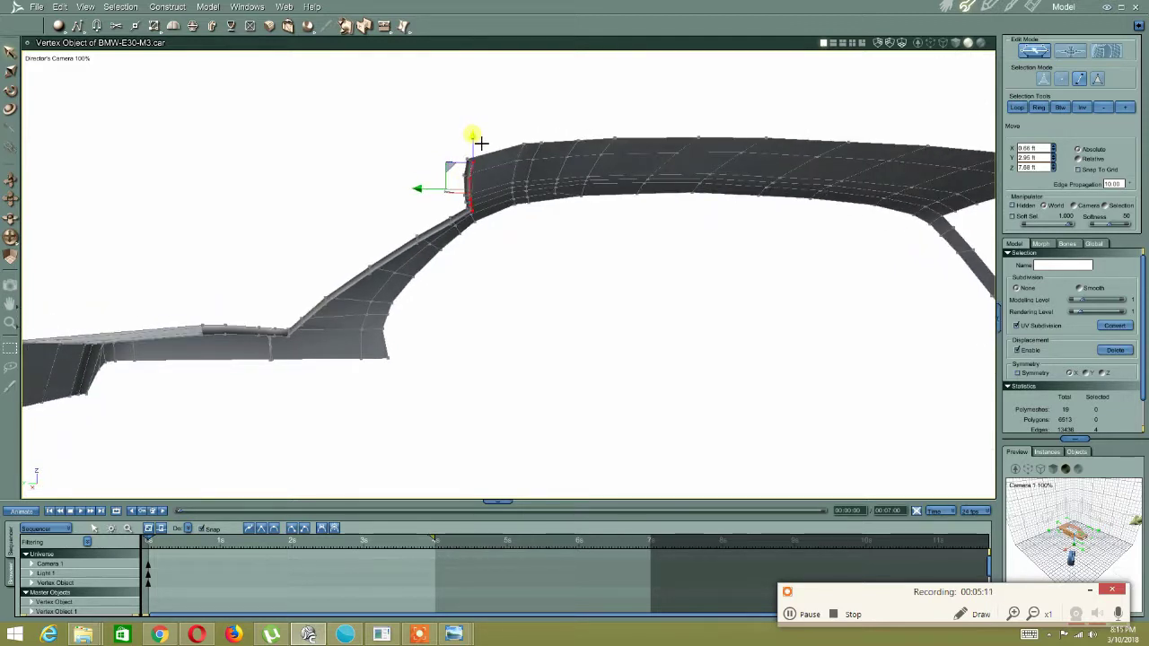
pyautogui.moveTo(423, 187); pyautogui.dragTo(426, 188)
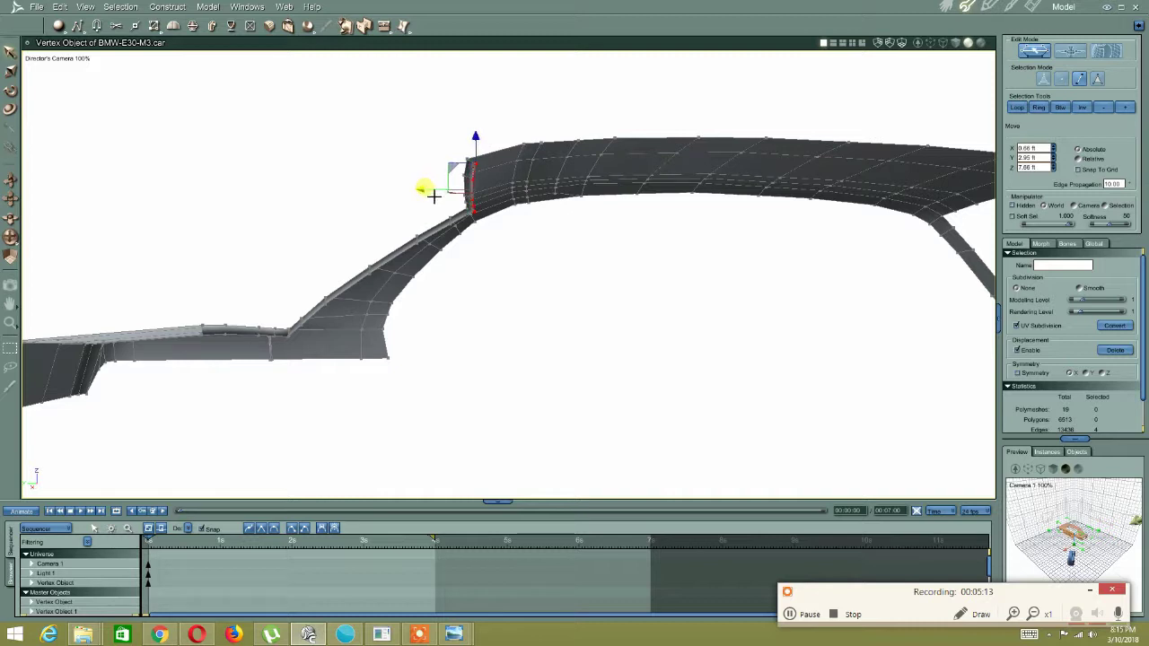
# Extrude a lip from the rear window opening's inner border, covering the roof's rear edge, the rear pillar and the lower strip
pyautogui.moveTo(455, 188); pyautogui.dragTo(471, 110, button='middle')
pyautogui.click(633, 203)
pyautogui.moveTo(641, 201); pyautogui.dragTo(639, 182, button='middle')
pyautogui.click(692, 370)
pyautogui.moveTo(687, 361); pyautogui.dragTo(687, 306, button='middle')
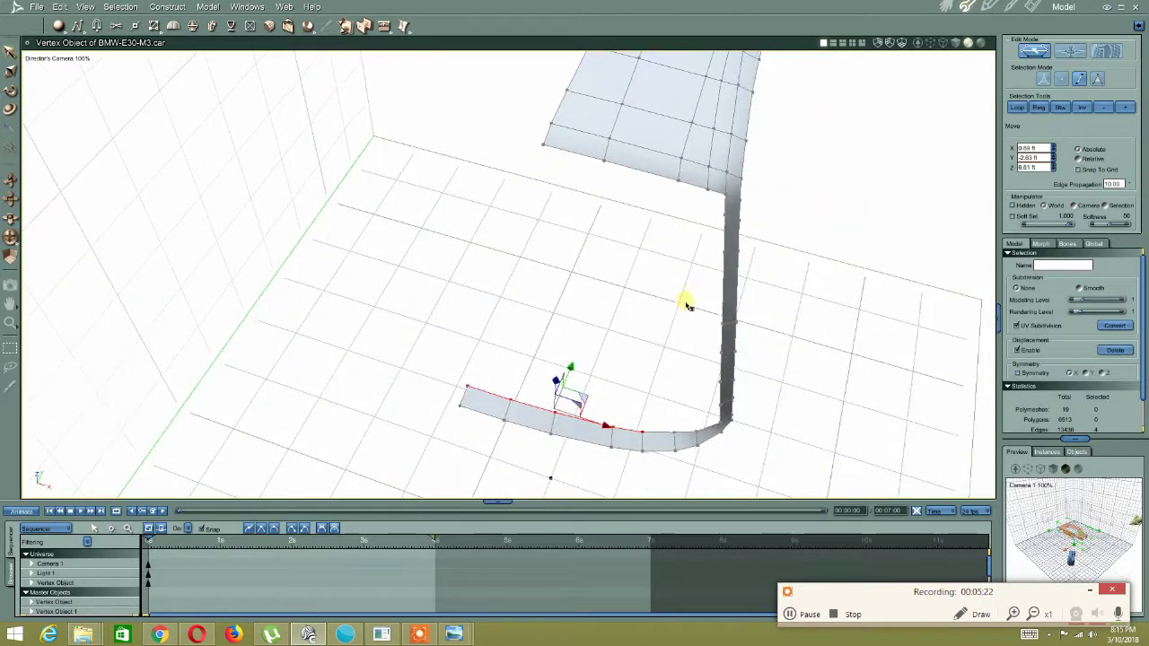
pyautogui.keyDown('shift'); pyautogui.click(723, 416); pyautogui.keyUp('shift')
pyautogui.keyDown('shift'); pyautogui.click(693, 190); pyautogui.keyUp('shift')
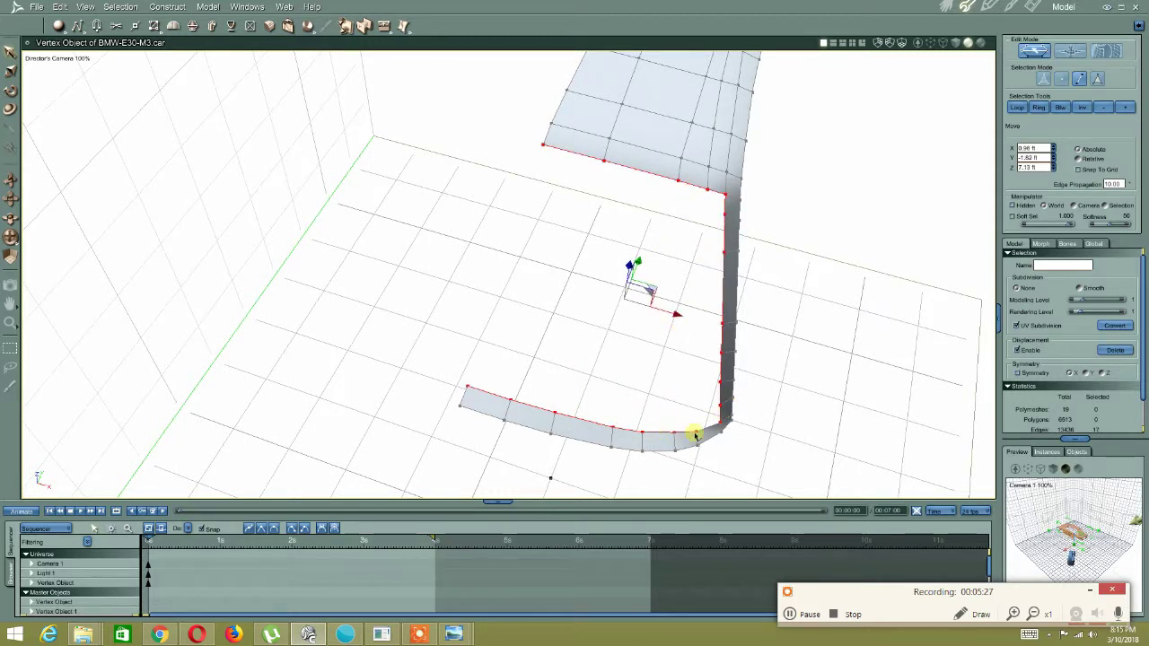
pyautogui.moveTo(748, 427); pyautogui.dragTo(638, 359, button='middle')
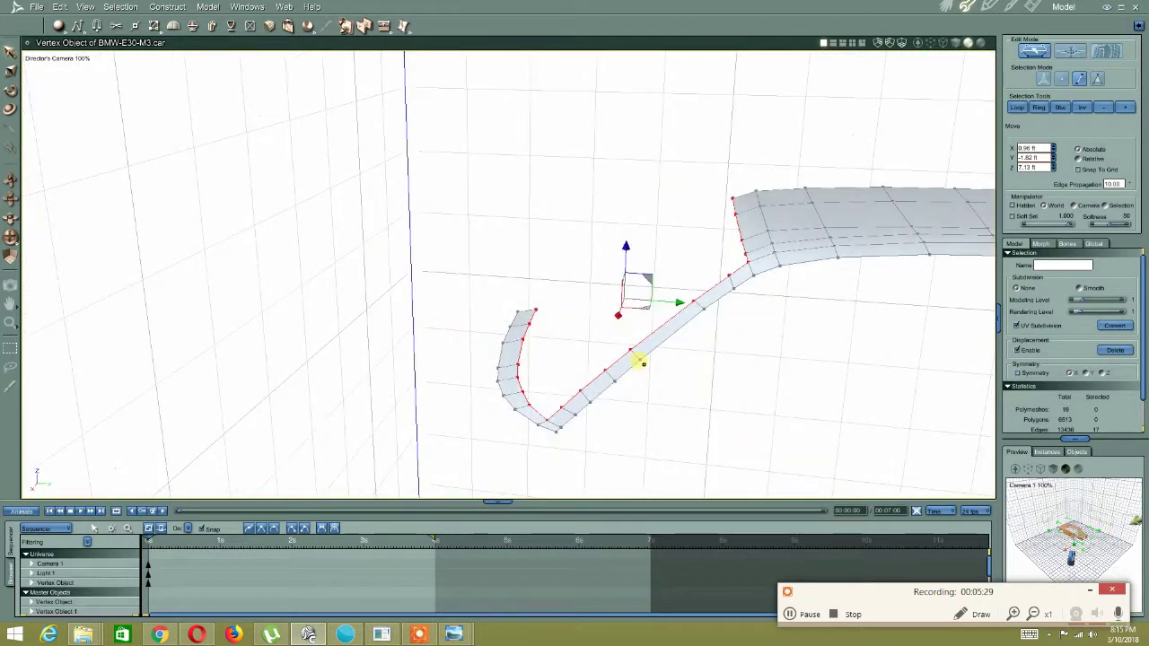
pyautogui.click(193, 27)
pyautogui.moveTo(752, 256); pyautogui.dragTo(751, 264)
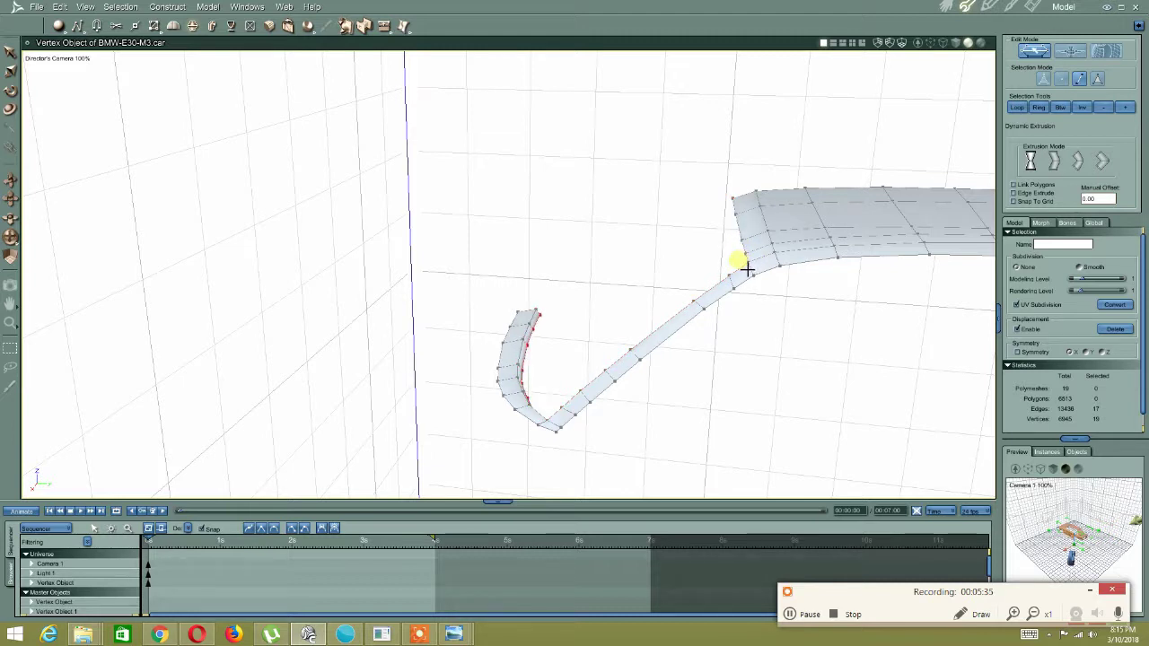
# Add the last pillar edge to the rear window border selection and extrude all 18 edges inward into a lip
pyautogui.click(739, 275)
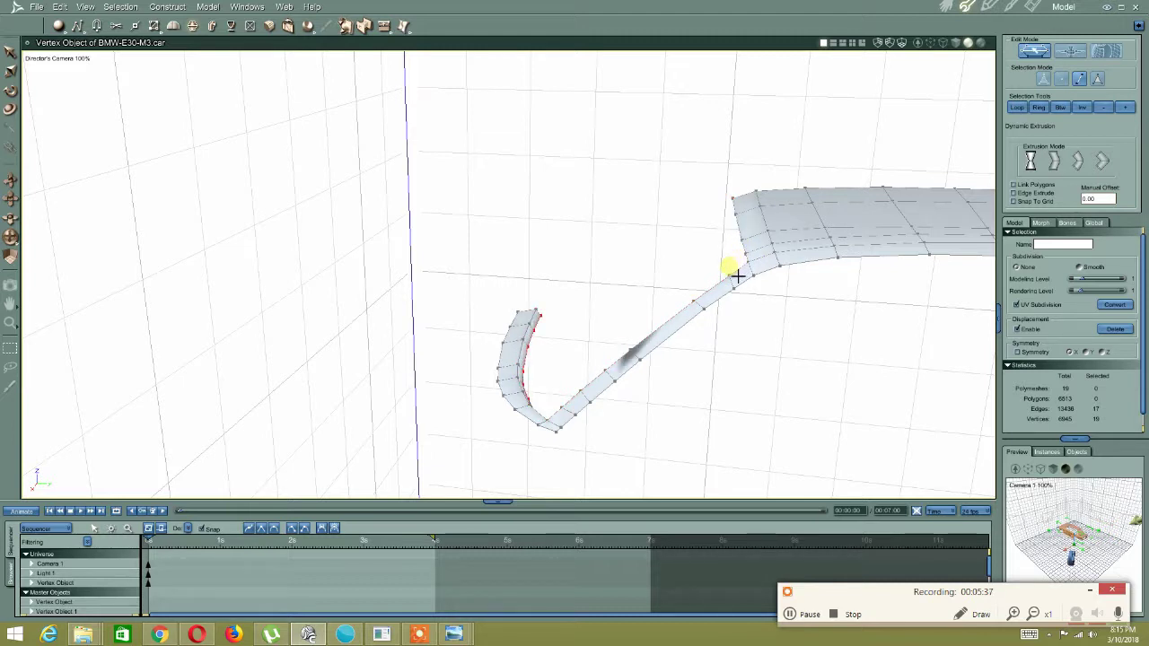
pyautogui.moveTo(642, 350); pyautogui.dragTo(565, 313, button='middle')
pyautogui.moveTo(482, 306); pyautogui.dragTo(391, 336)
pyautogui.moveTo(391, 335); pyautogui.dragTo(439, 336, button='middle')
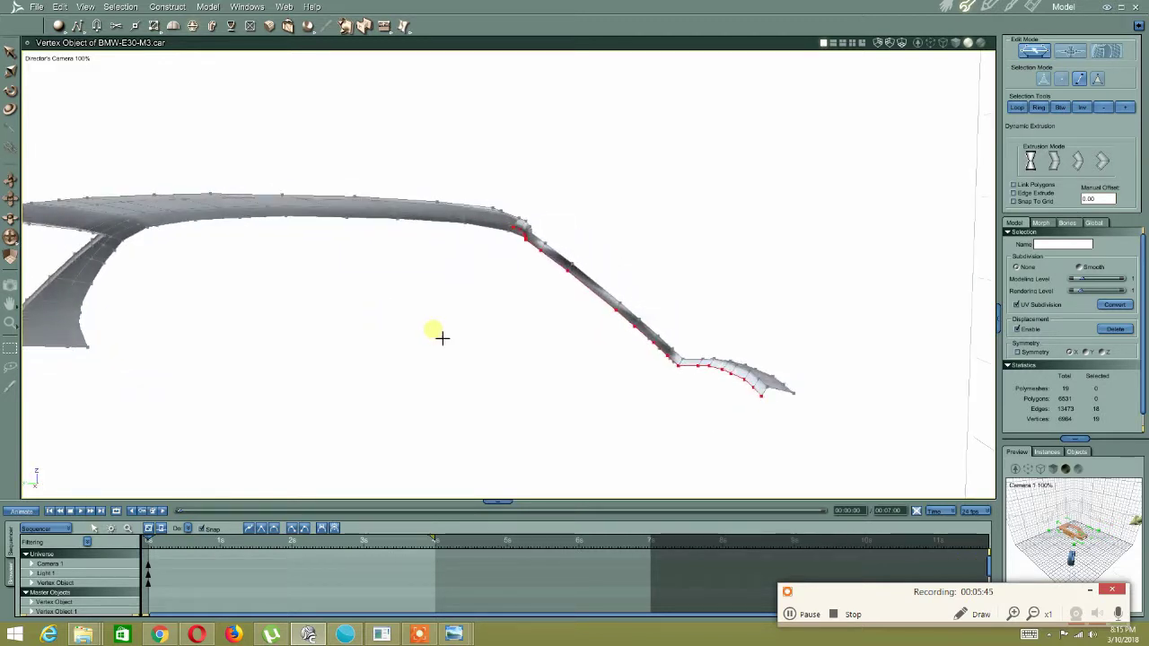
pyautogui.moveTo(541, 324); pyautogui.dragTo(575, 340, button='middle')
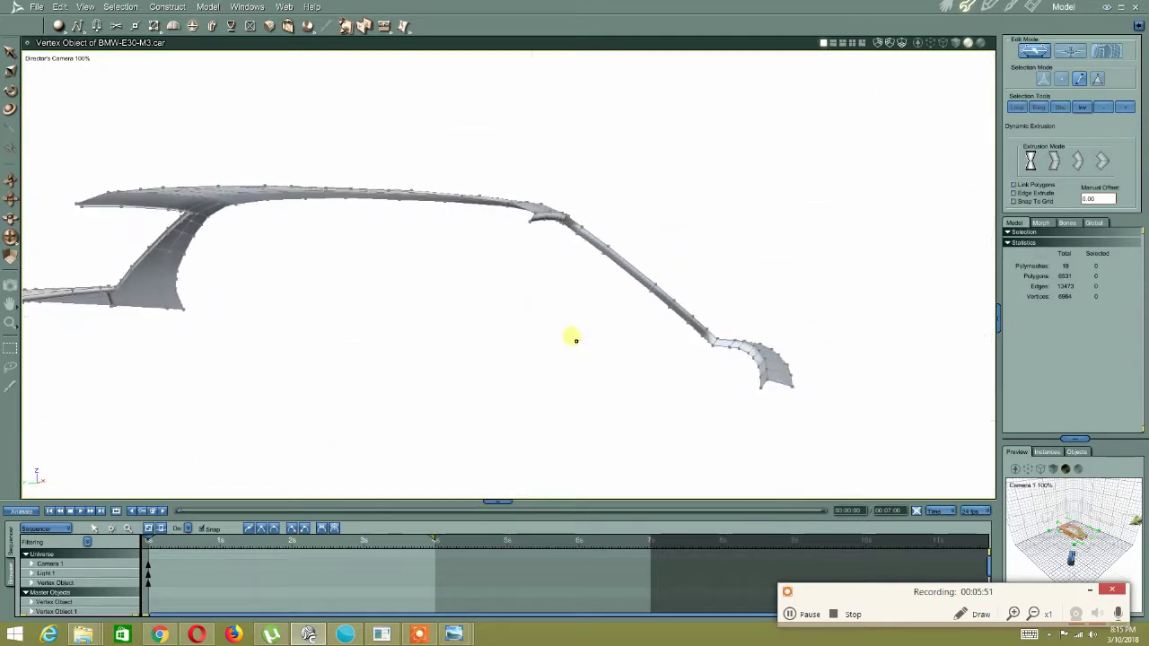
# Raise the four inner lip edges along the roof's rear edge slightly and shift them a little rearward along the Y axis
pyautogui.rightClick(538, 237)
pyautogui.click(519, 256)
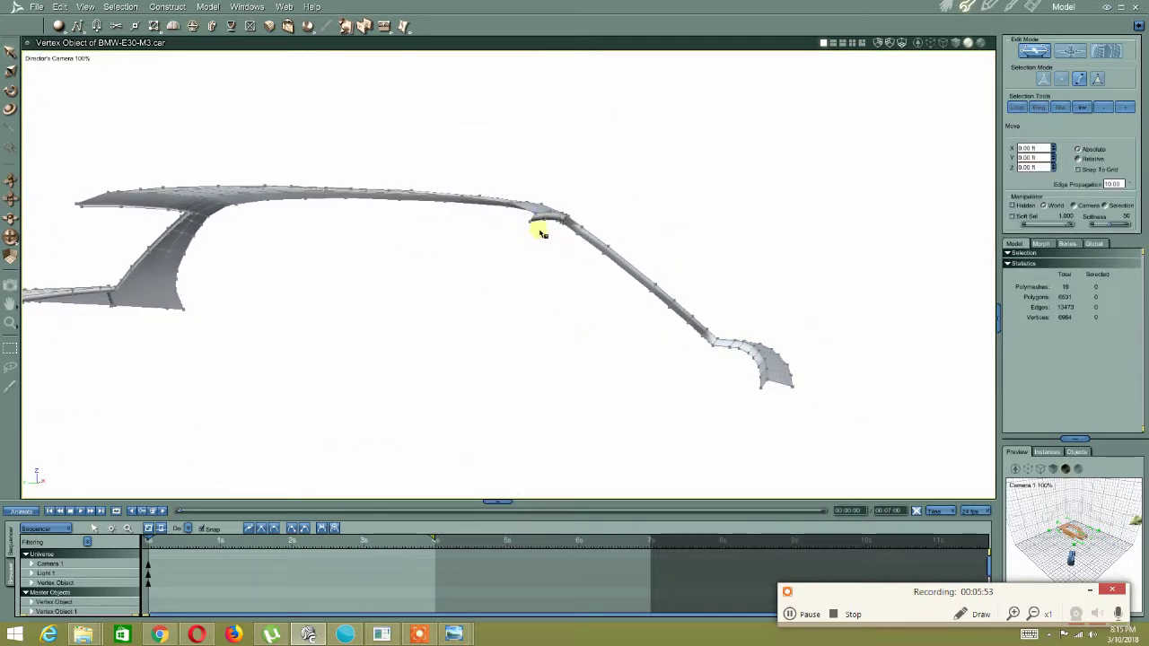
pyautogui.click(543, 224)
pyautogui.moveTo(587, 215); pyautogui.dragTo(531, 212, button='middle')
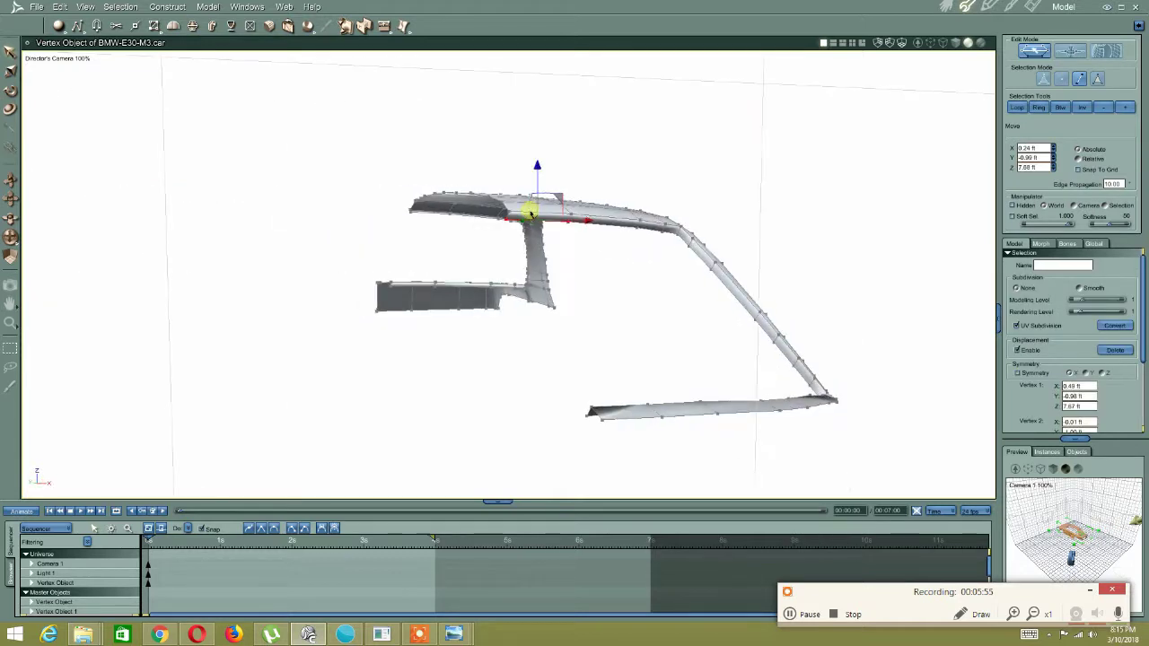
pyautogui.keyDown('shift'); pyautogui.click(624, 230); pyautogui.keyUp('shift')
pyautogui.keyDown('shift'); pyautogui.click(656, 230); pyautogui.keyUp('shift')
pyautogui.keyDown('shift'); pyautogui.click(674, 233); pyautogui.keyUp('shift')
pyautogui.moveTo(573, 256); pyautogui.dragTo(551, 233, button='middle')
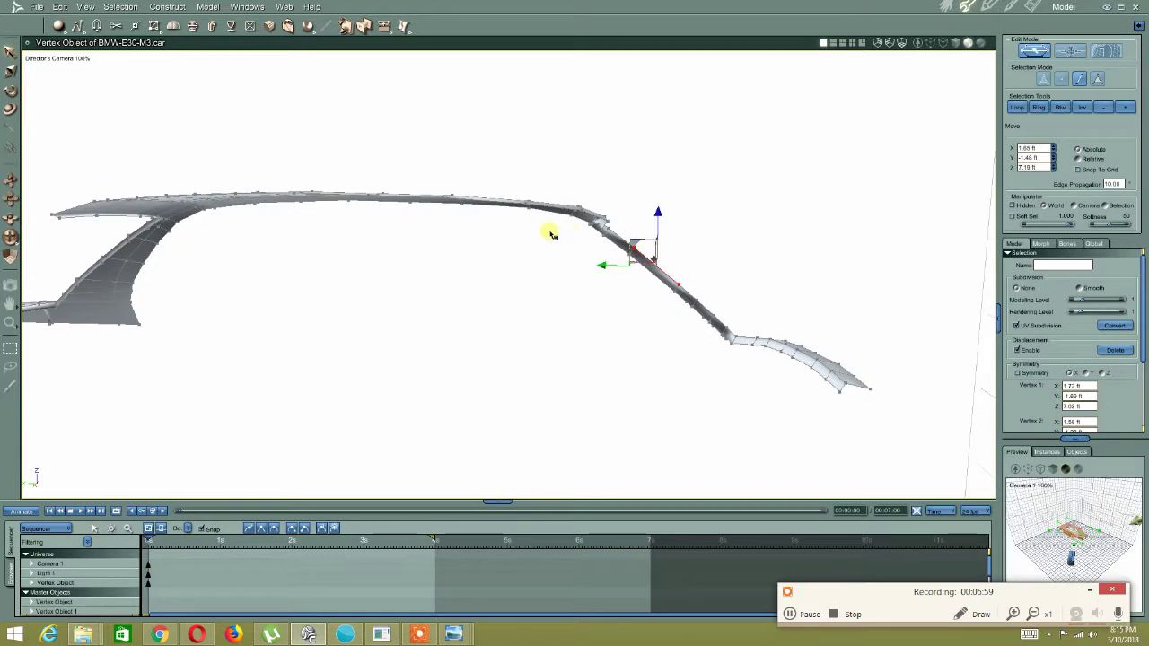
pyautogui.keyDown('shift'); pyautogui.click(598, 254); pyautogui.keyUp('shift')
pyautogui.moveTo(561, 237); pyautogui.dragTo(553, 237)
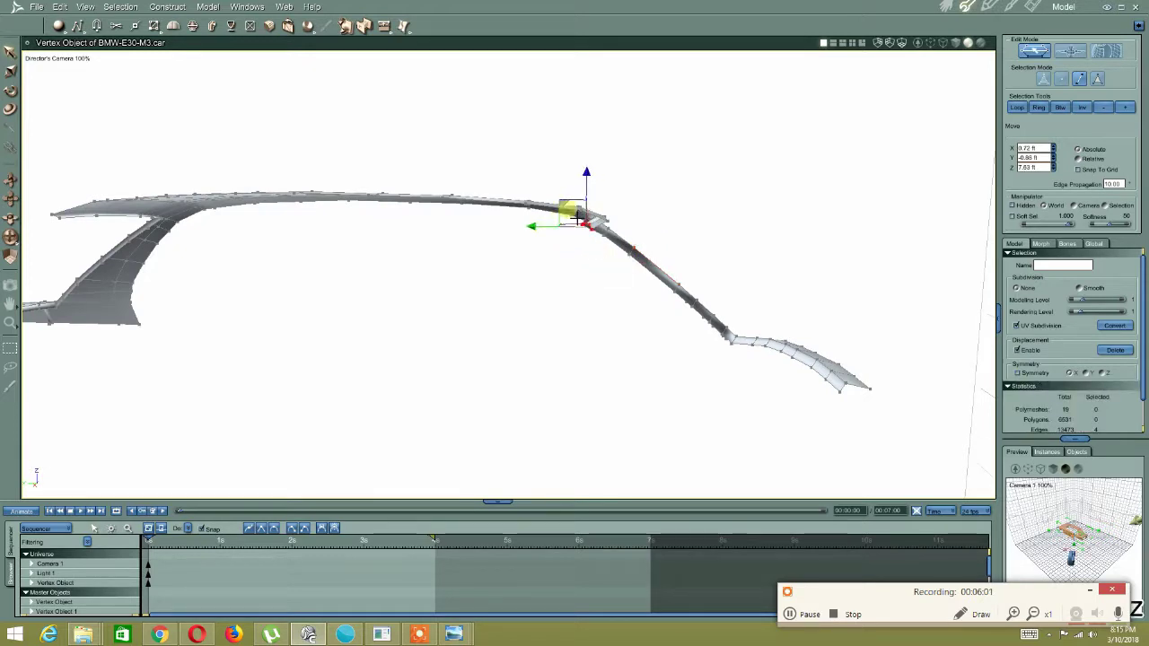
pyautogui.moveTo(594, 187); pyautogui.dragTo(596, 183)
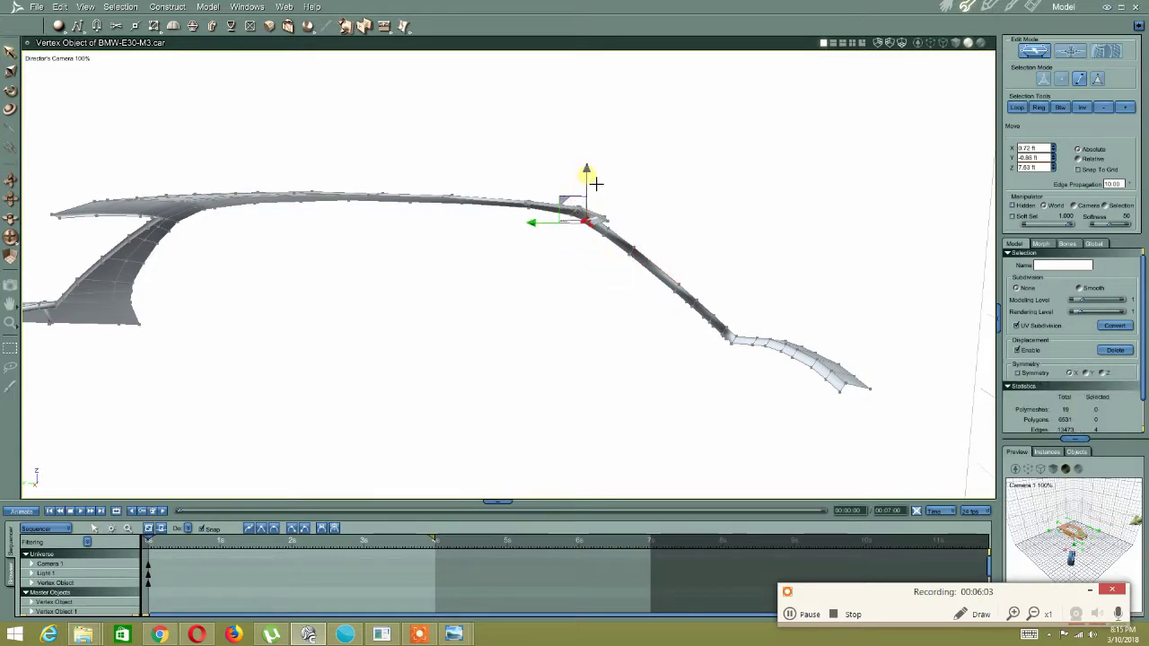
pyautogui.moveTo(537, 231); pyautogui.dragTo(541, 233)
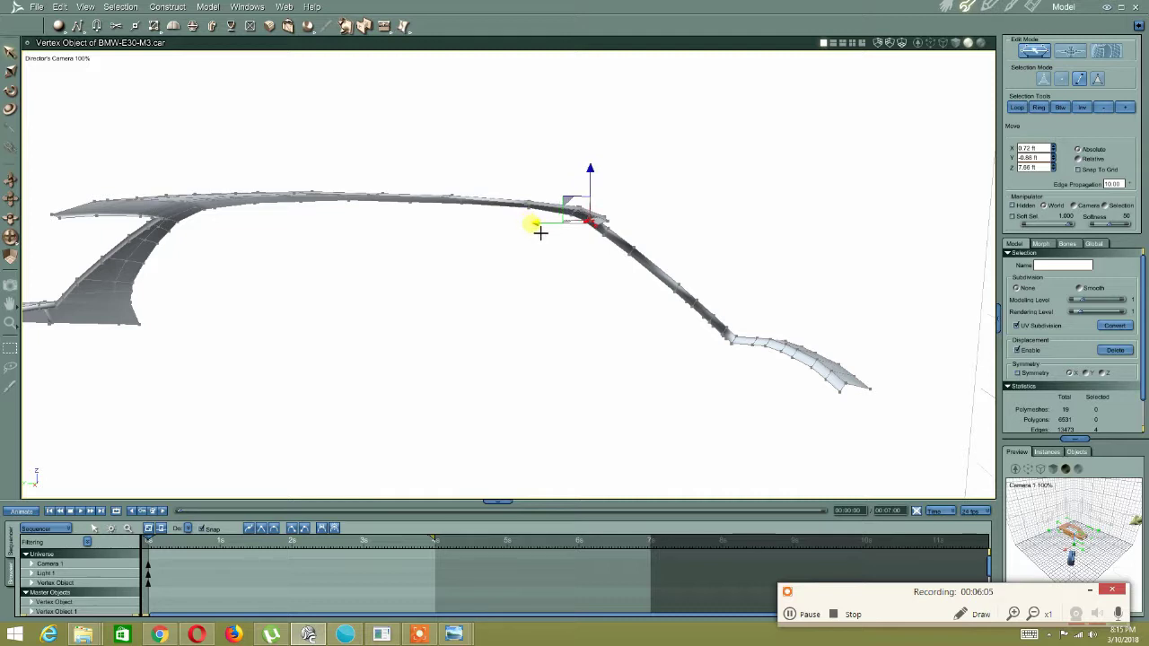
# Shift the rear window lip's entire inner edge loop slightly forward to Y -1.73 ft
pyautogui.moveTo(656, 232); pyautogui.dragTo(513, 179, button='middle')
pyautogui.click(1017, 112)
pyautogui.moveTo(739, 259); pyautogui.dragTo(616, 264, button='middle')
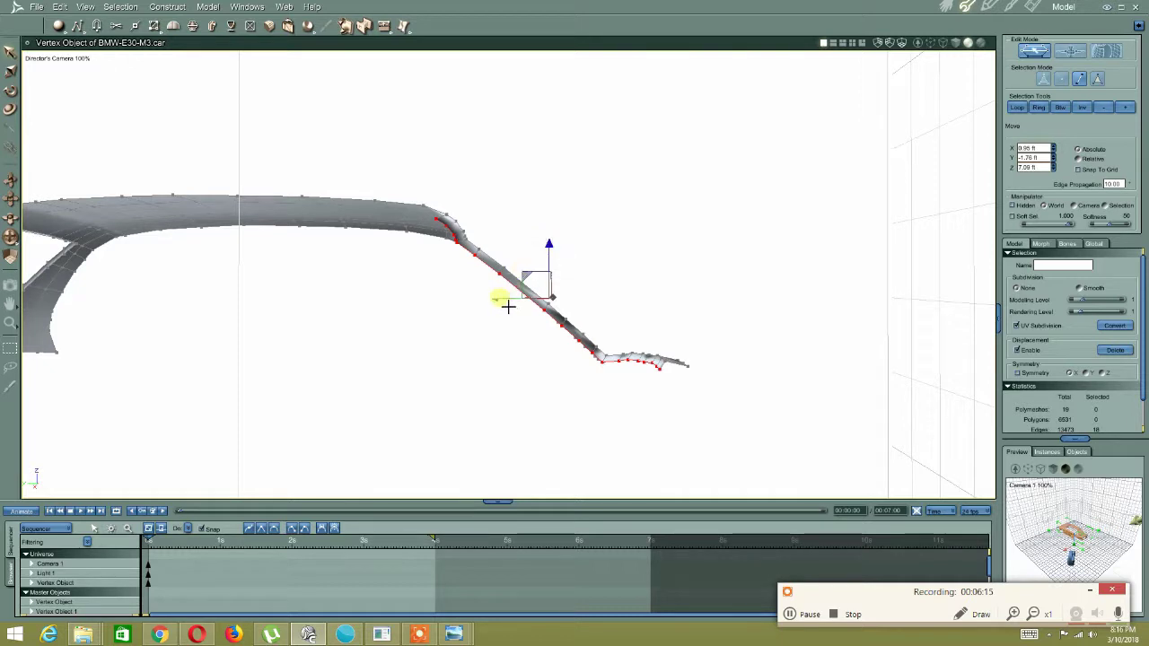
pyautogui.moveTo(508, 306); pyautogui.dragTo(507, 303)
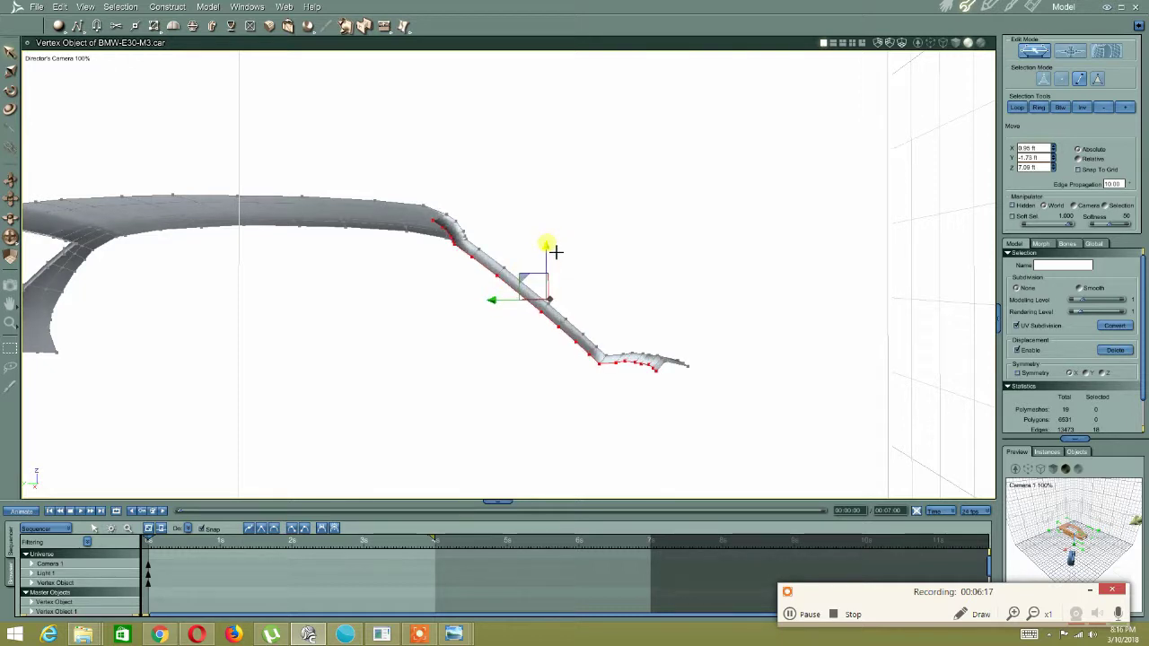
# Extrude a lip from the side window opening's border, covering the rear pillar, the roof side and the front pillar
pyautogui.moveTo(626, 243); pyautogui.dragTo(663, 283, button='middle')
pyautogui.doubleClick(538, 357)
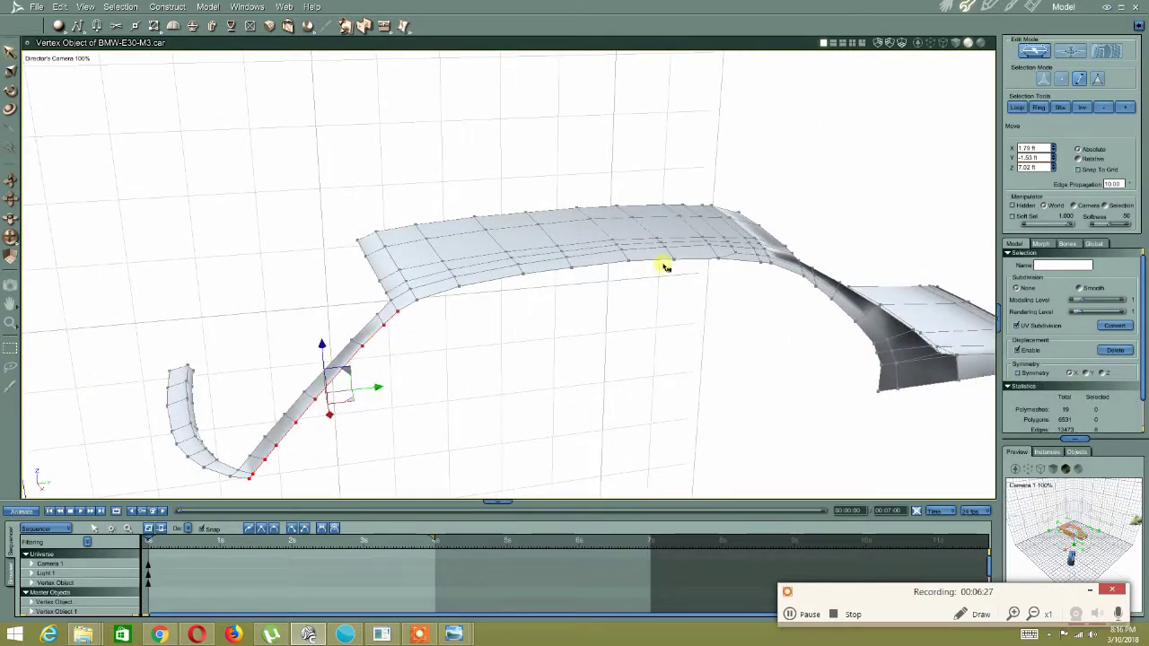
pyautogui.keyDown('shift'); pyautogui.doubleClick(665, 265); pyautogui.keyUp('shift')
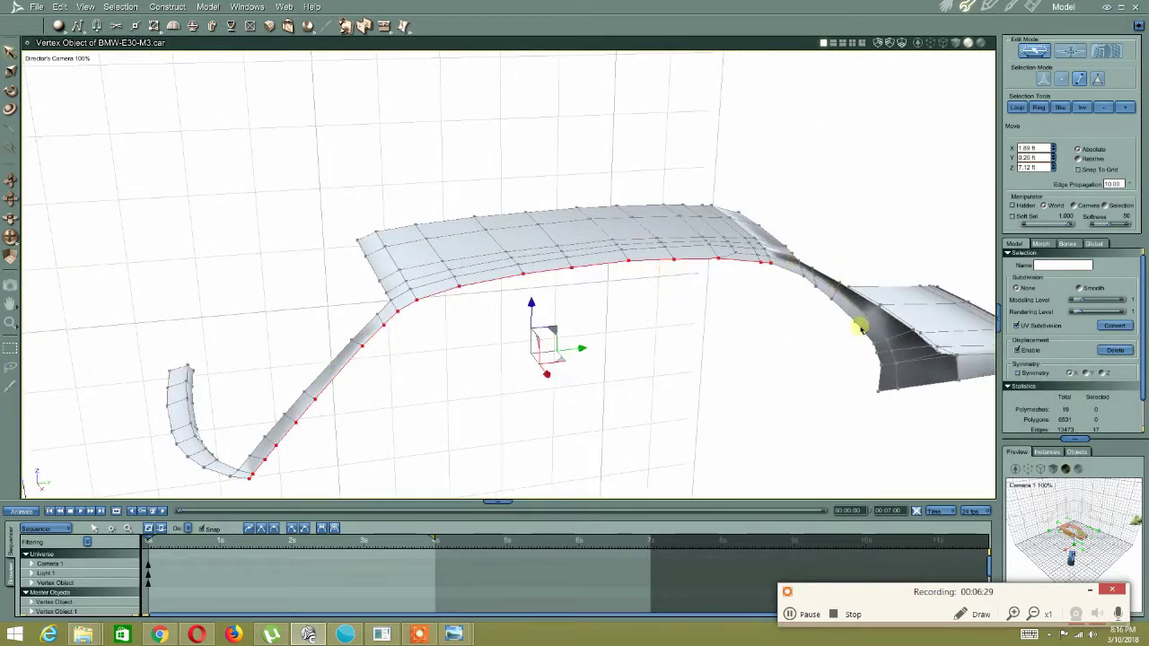
pyautogui.moveTo(941, 319); pyautogui.dragTo(834, 338, button='middle')
pyautogui.keyDown('shift'); pyautogui.click(784, 372); pyautogui.keyUp('shift')
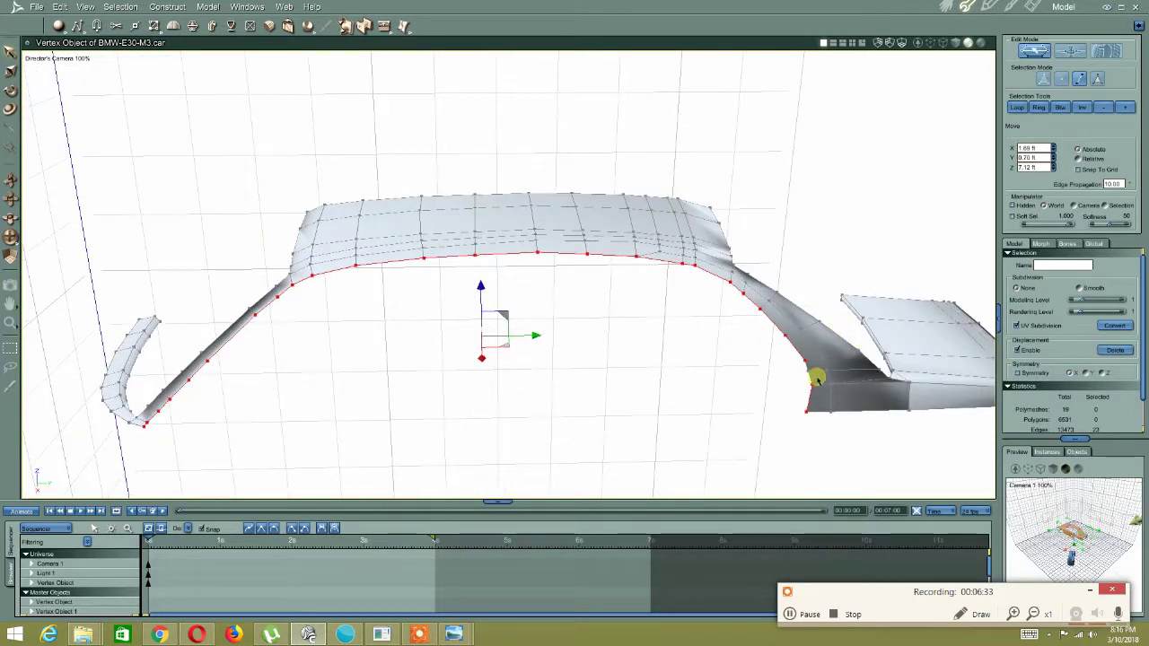
pyautogui.moveTo(688, 342); pyautogui.dragTo(746, 275, button='middle')
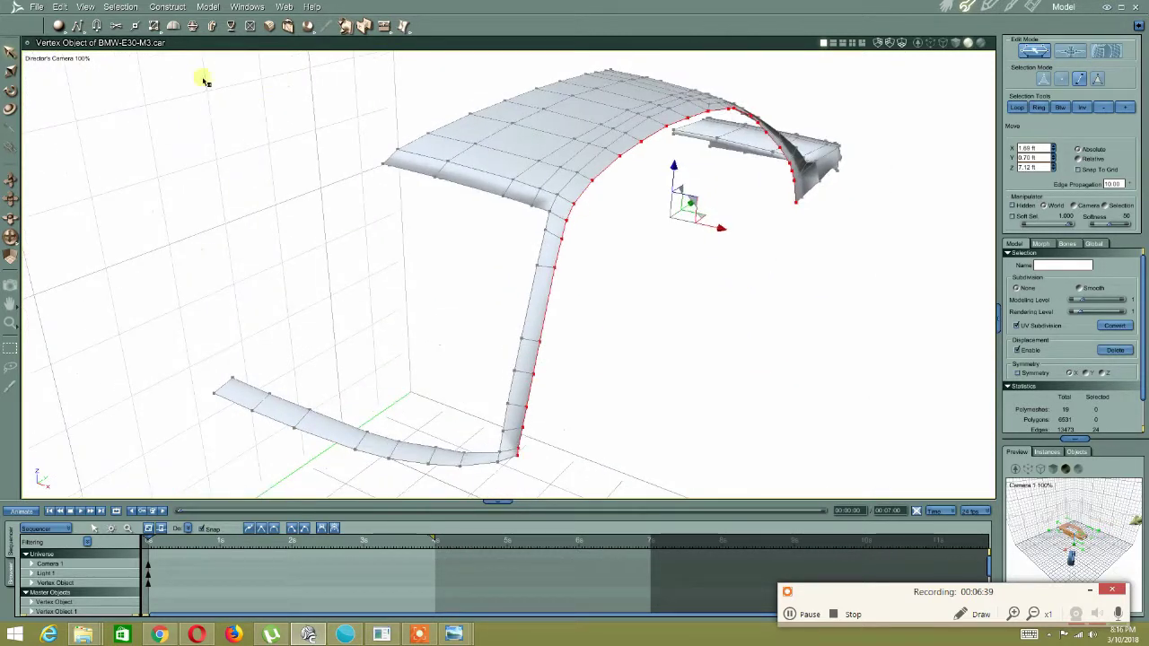
pyautogui.click(194, 25)
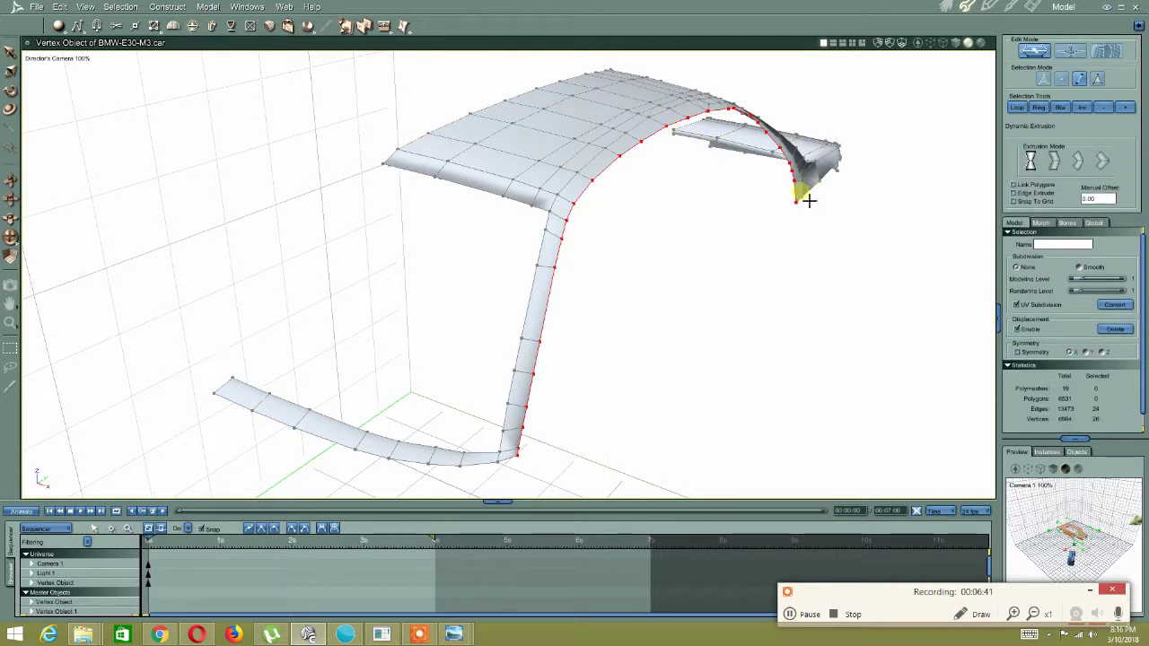
pyautogui.moveTo(804, 203); pyautogui.dragTo(680, 214)
# Move the side window lip's 25 inner edges inward along the X axis to about 1.60 ft
pyautogui.rightClick(680, 214)
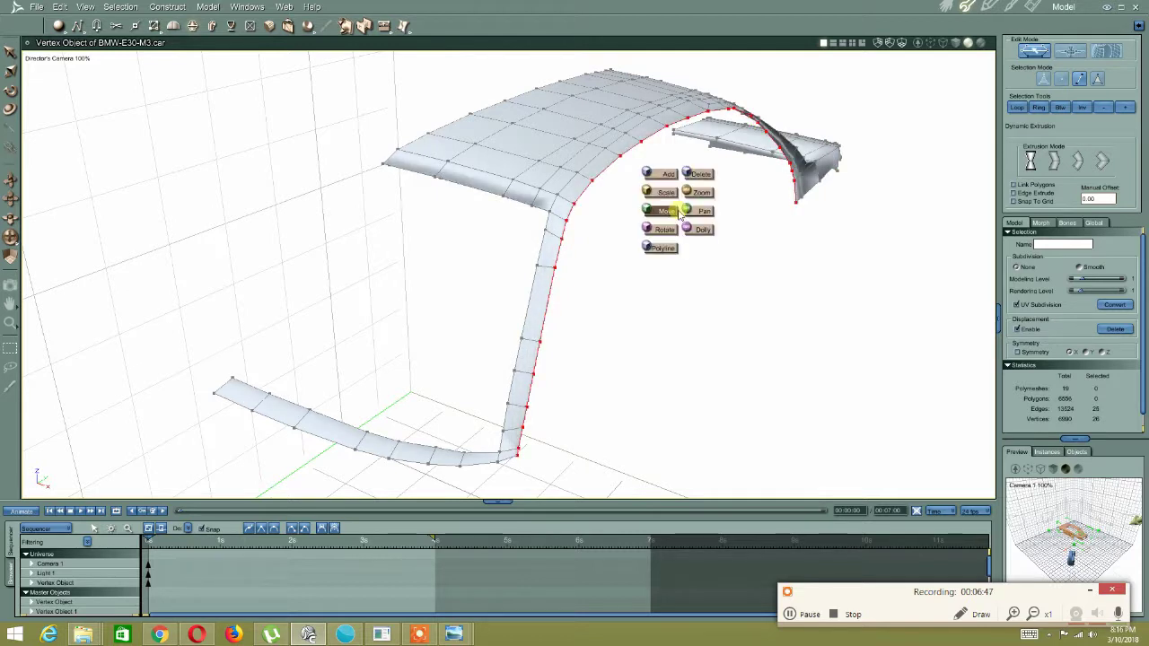
pyautogui.click(672, 213)
pyautogui.moveTo(625, 215); pyautogui.dragTo(709, 211, button='middle')
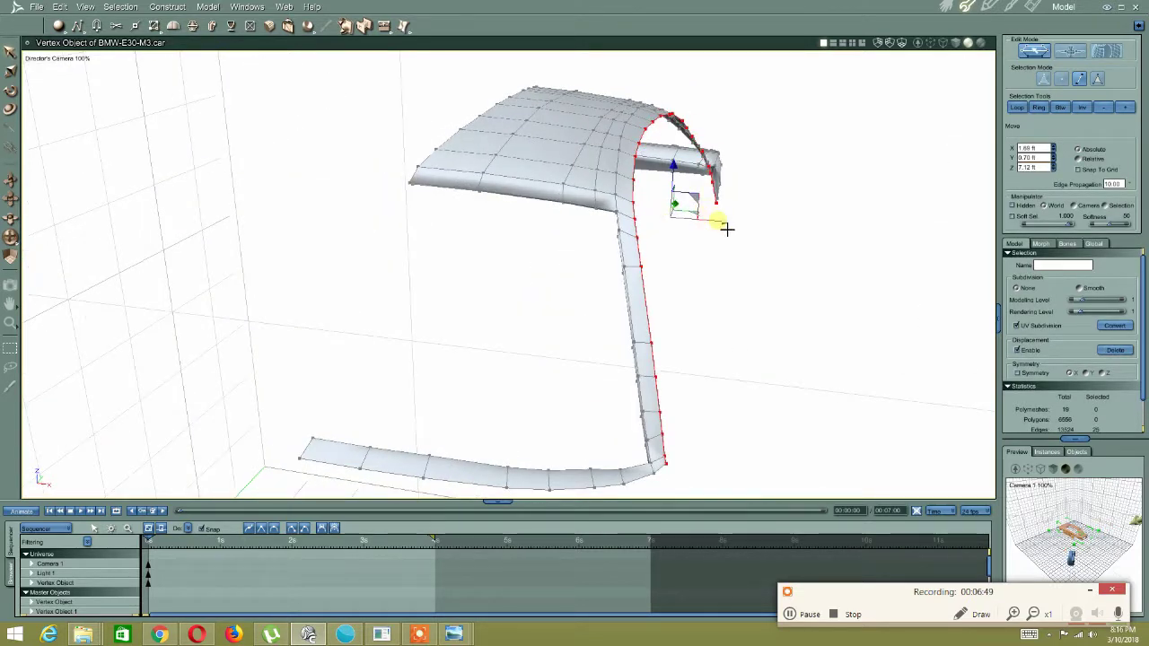
pyautogui.moveTo(727, 228); pyautogui.dragTo(717, 232)
pyautogui.moveTo(736, 235); pyautogui.dragTo(759, 197, button='middle')
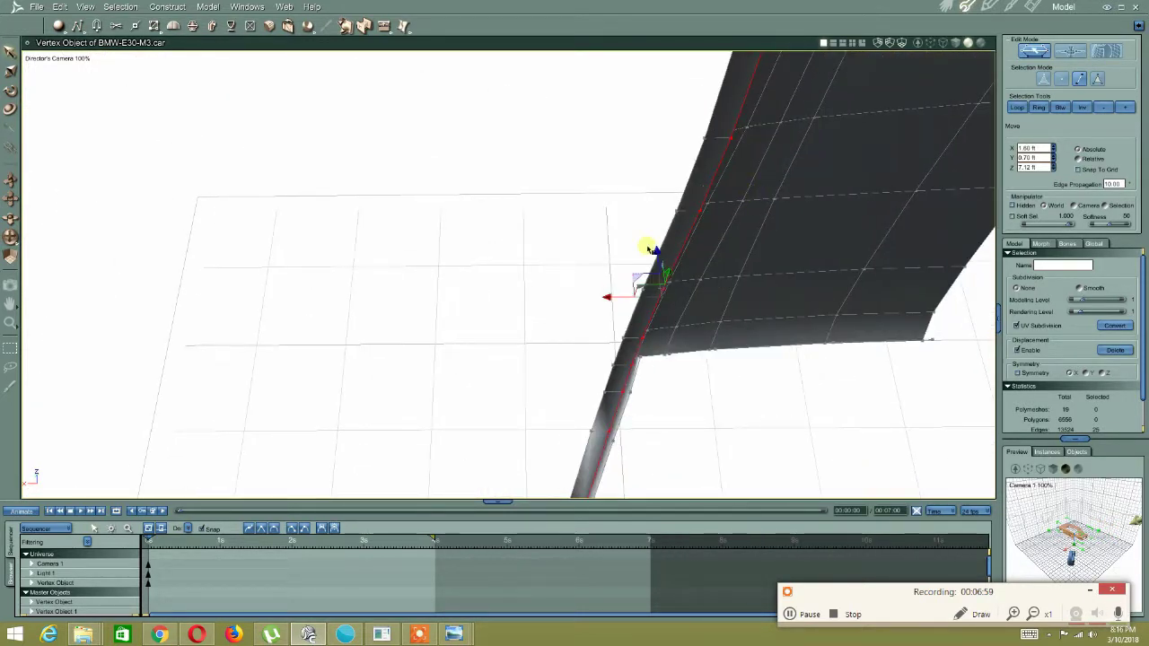
pyautogui.moveTo(617, 304); pyautogui.dragTo(608, 305)
# Extrude a short lip downward from the eight outer edges of the strip below the rear window
pyautogui.moveTo(608, 305); pyautogui.dragTo(459, 333, button='middle')
pyautogui.click(467, 307)
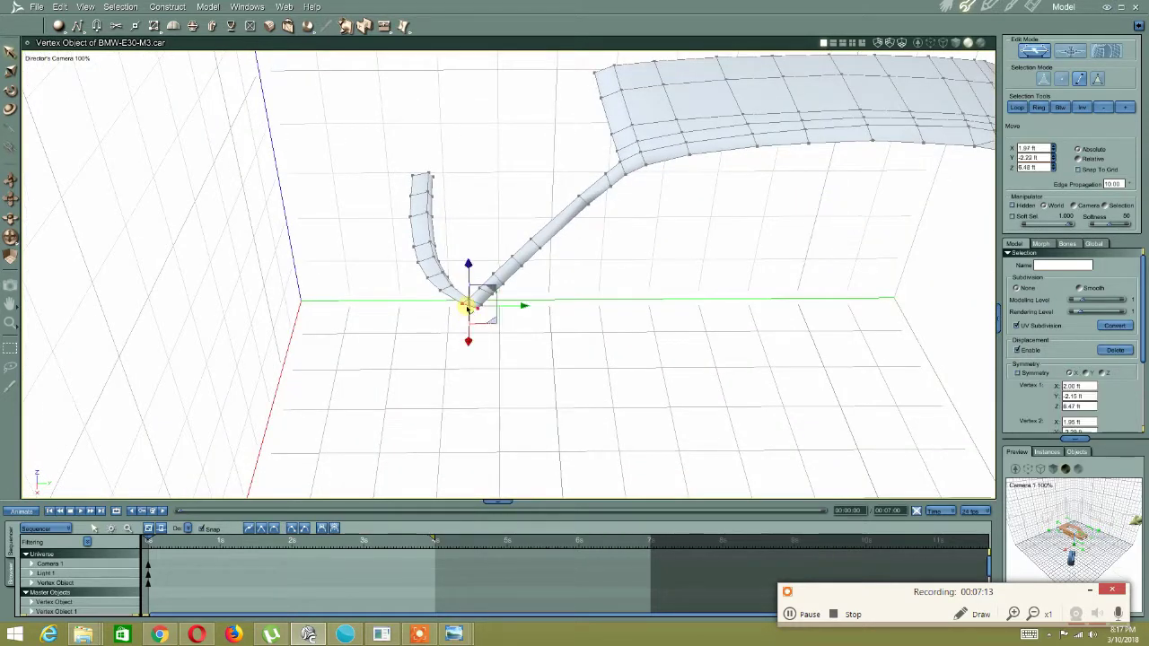
pyautogui.click(447, 300)
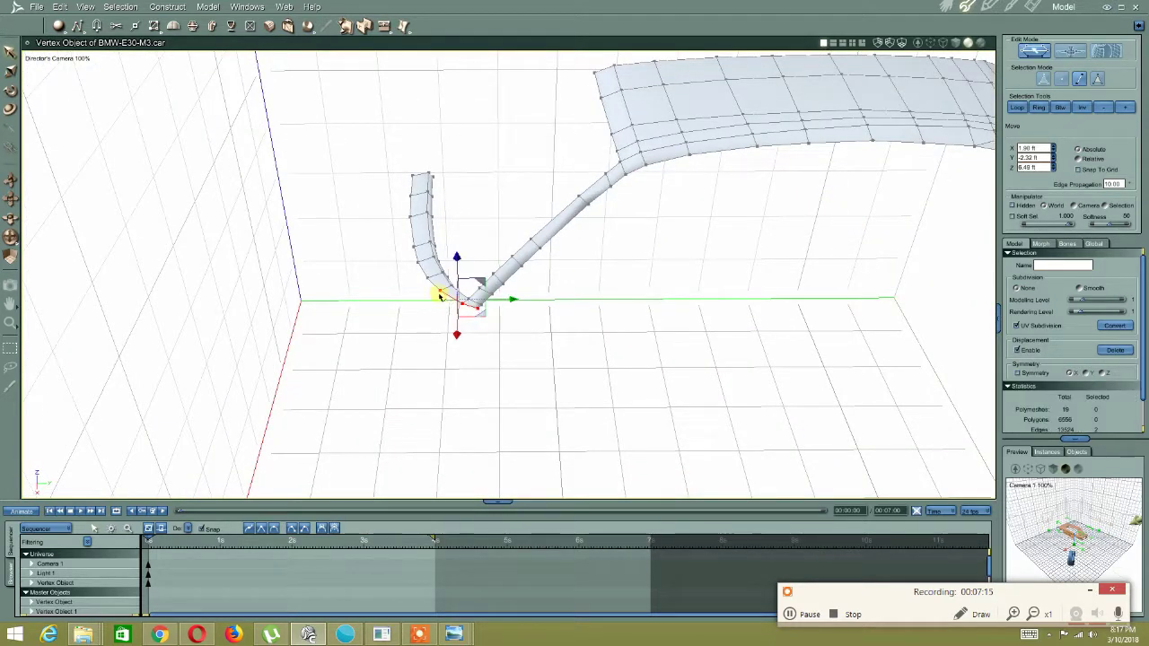
pyautogui.keyDown('shift'); pyautogui.click(436, 287); pyautogui.keyUp('shift')
pyautogui.keyDown('shift'); pyautogui.click(422, 271); pyautogui.keyUp('shift')
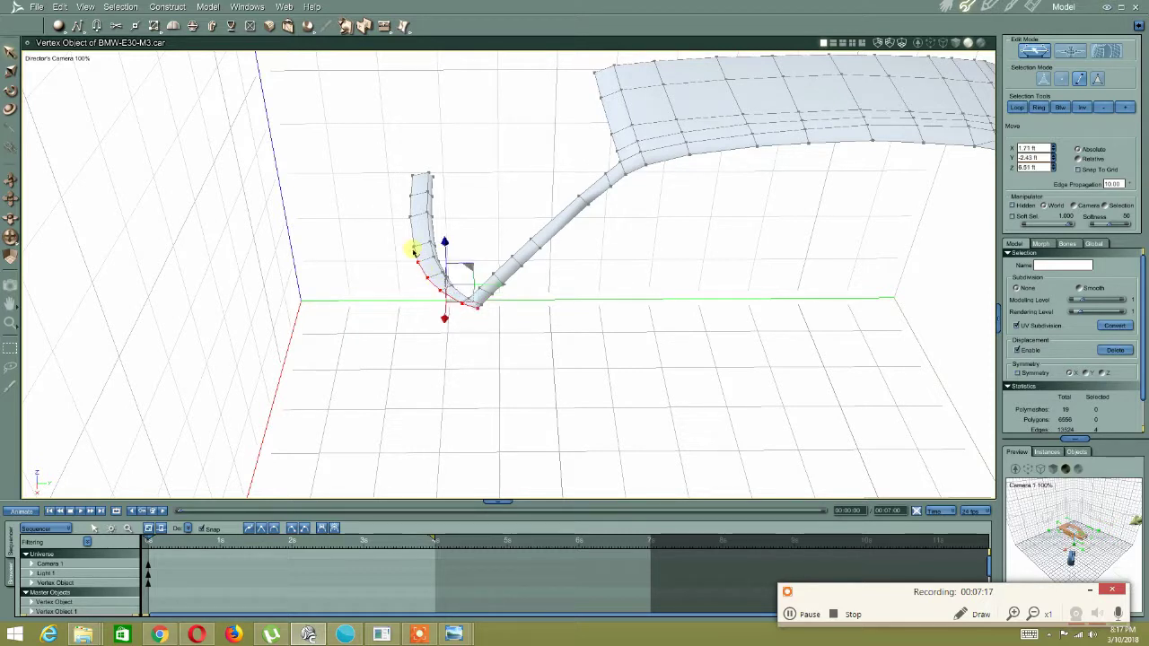
pyautogui.keyDown('shift'); pyautogui.click(415, 255); pyautogui.keyUp('shift')
pyautogui.scroll(2, 424, 274)
pyautogui.moveTo(422, 273); pyautogui.dragTo(490, 259, button='middle')
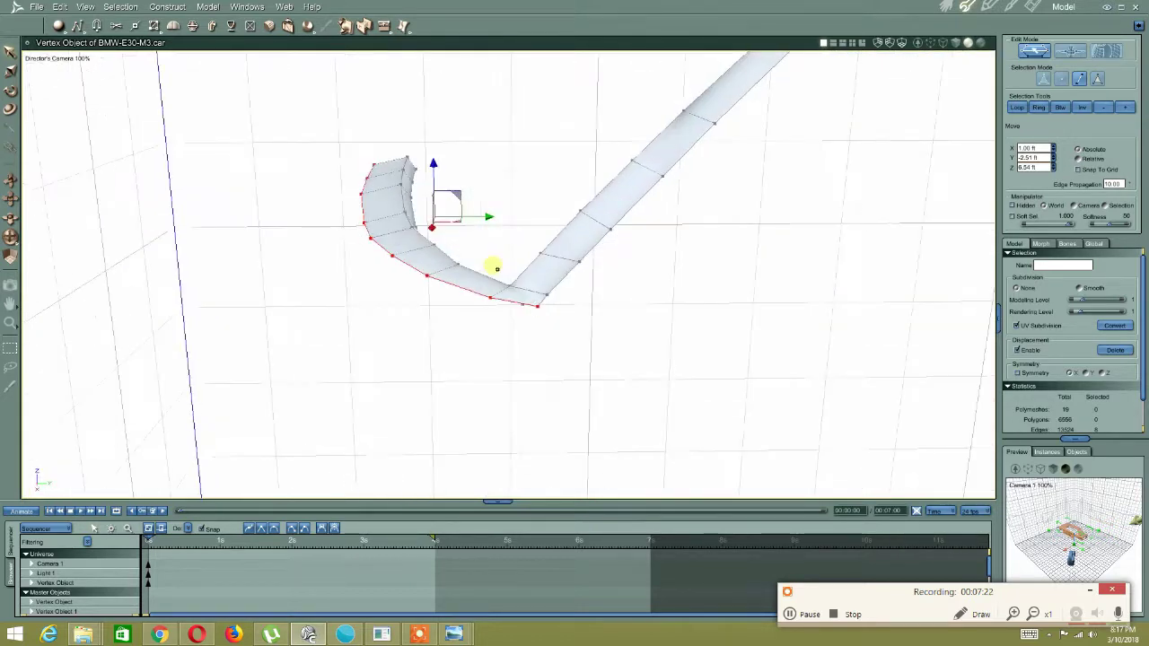
pyautogui.click(192, 26)
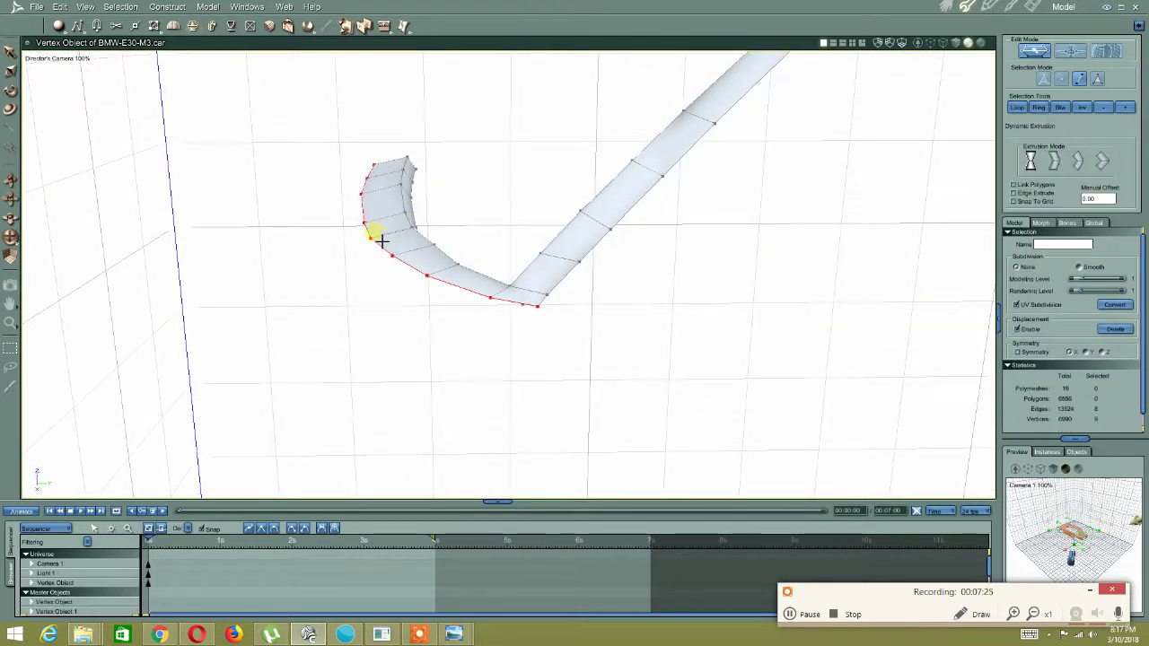
pyautogui.moveTo(377, 240); pyautogui.dragTo(378, 245)
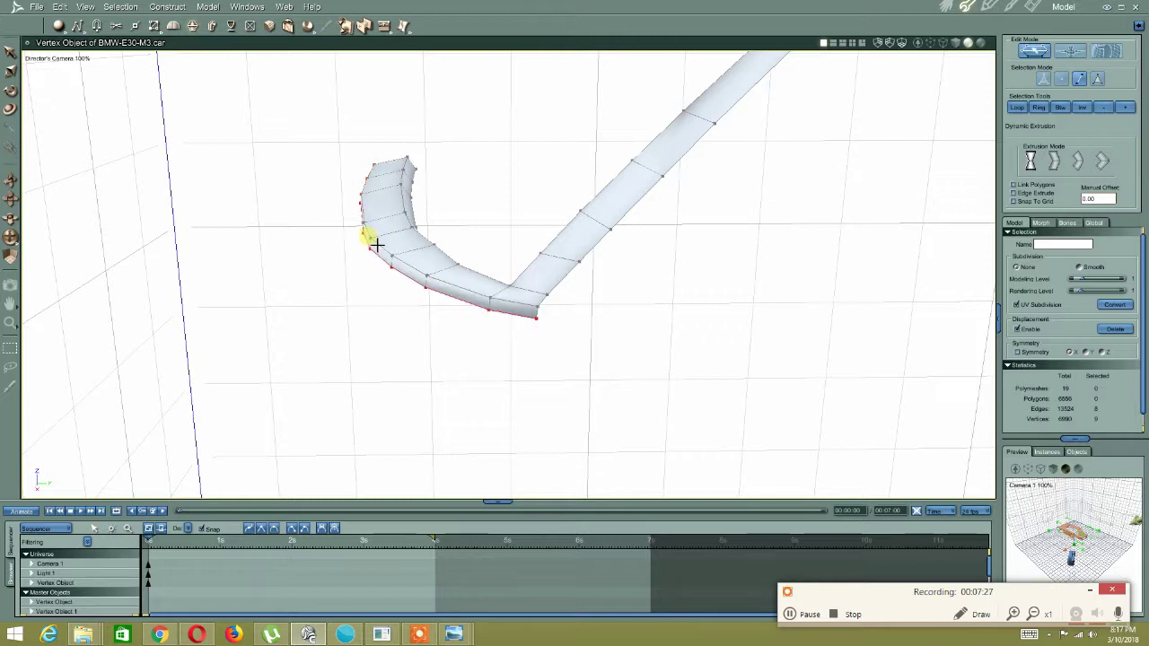
# Move the end edge of the lower strip's new lip, beside the rear pillar, slightly inward to X 1.95 ft
pyautogui.moveTo(517, 261); pyautogui.dragTo(401, 272, button='middle')
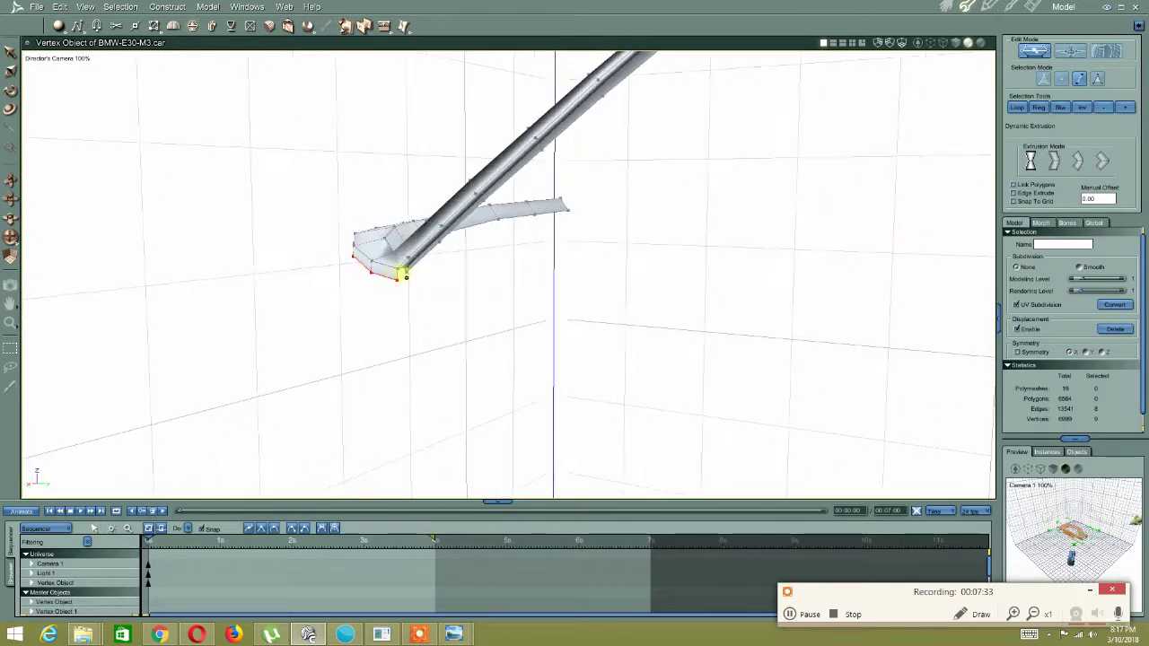
pyautogui.scroll(3, 410, 278)
pyautogui.scroll(-5, 422, 275)
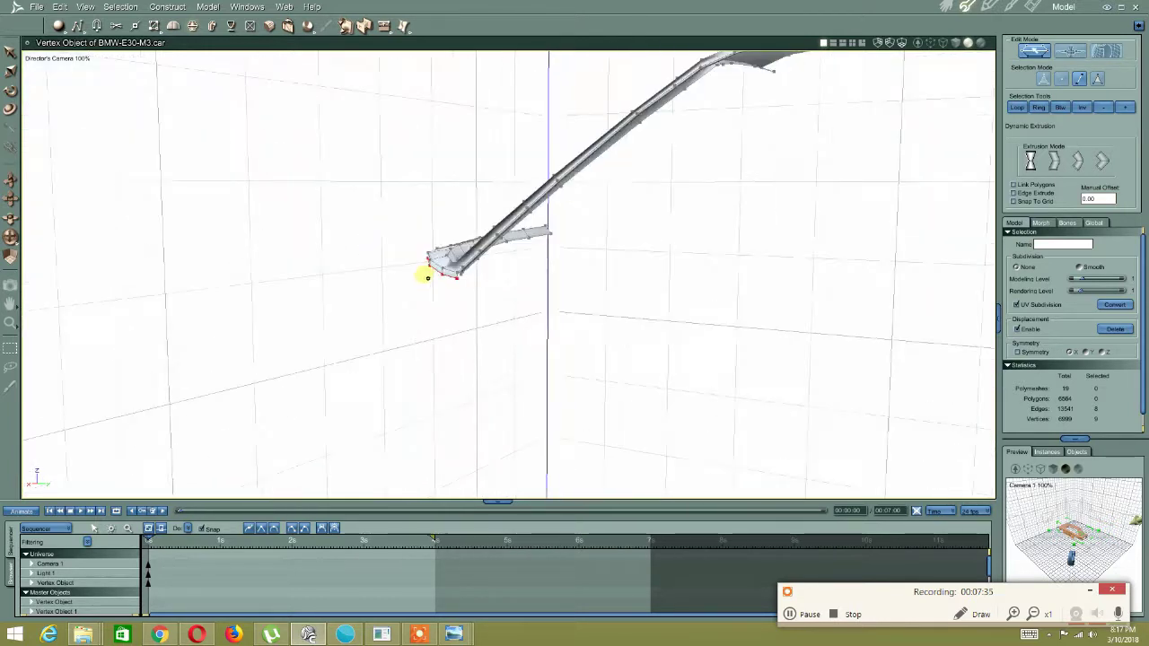
pyautogui.scroll(2, 500, 276)
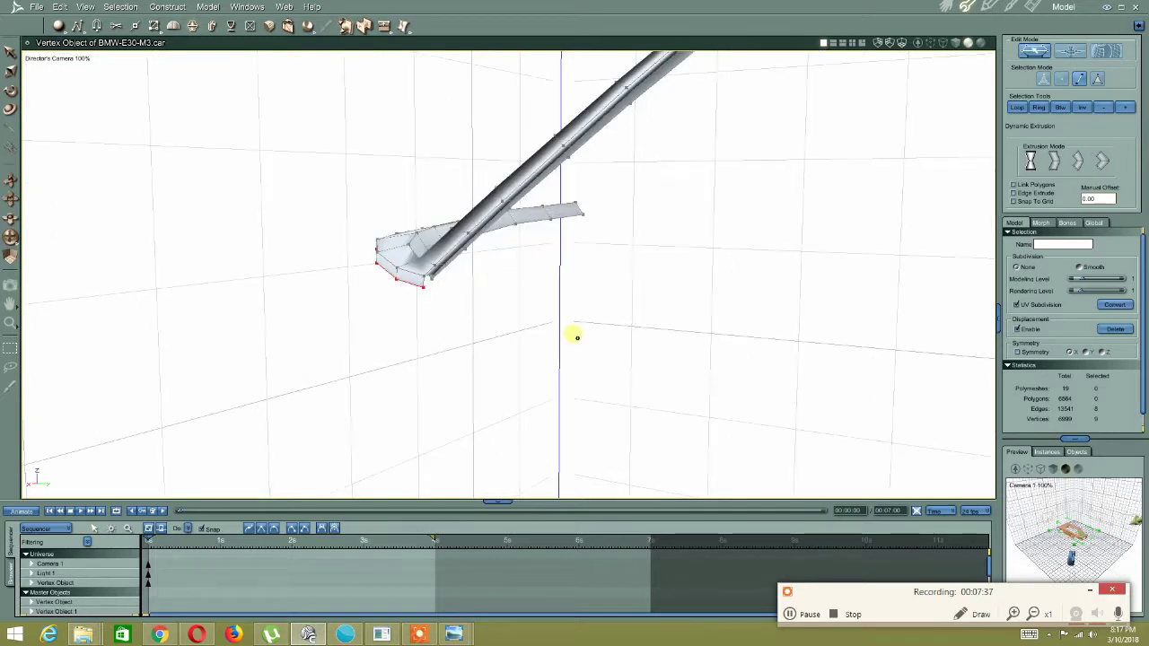
pyautogui.click(489, 331)
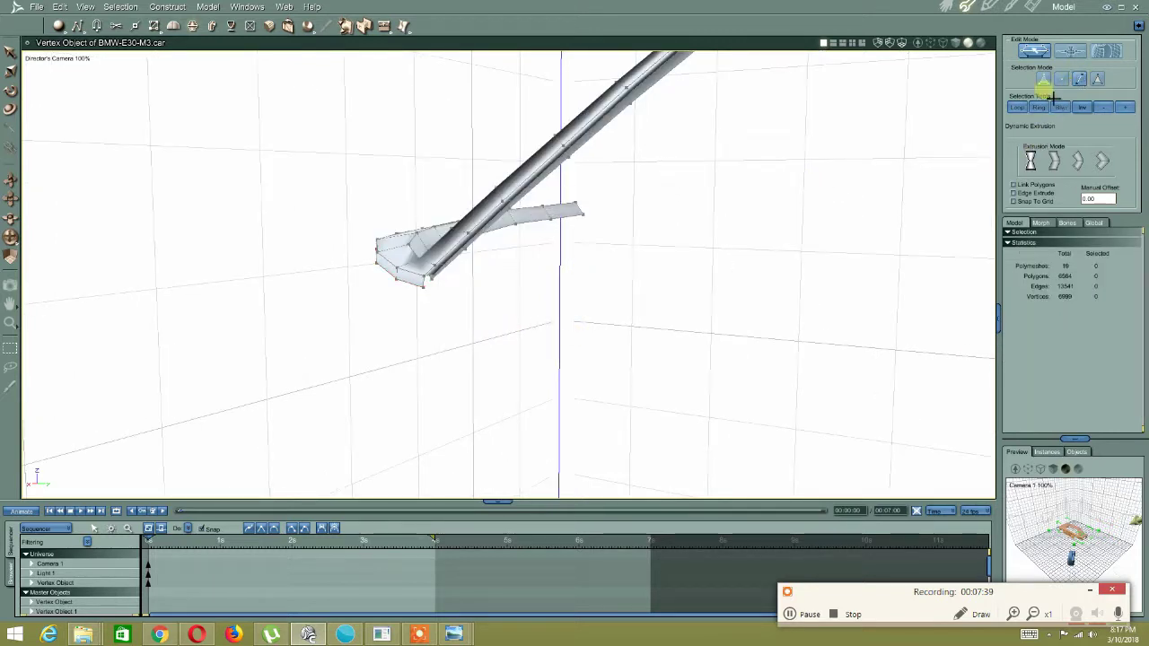
pyautogui.click(8, 53)
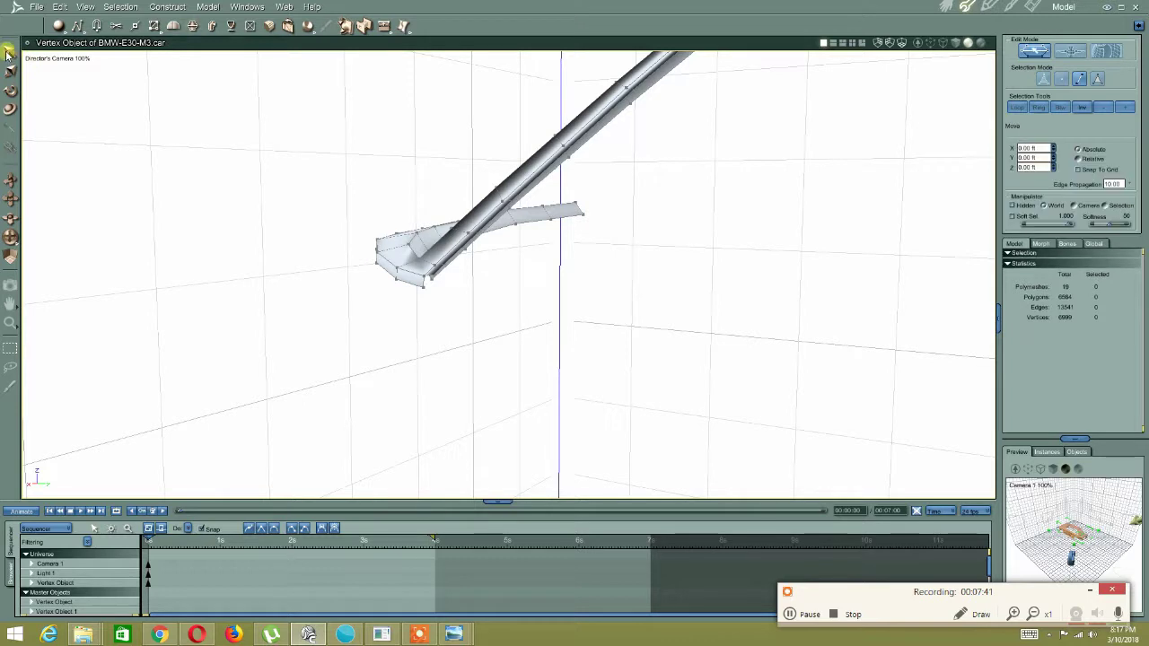
pyautogui.click(432, 278)
pyautogui.moveTo(481, 289); pyautogui.dragTo(426, 296, button='middle')
pyautogui.moveTo(367, 292); pyautogui.dragTo(372, 292)
pyautogui.moveTo(333, 308); pyautogui.dragTo(360, 323, button='middle')
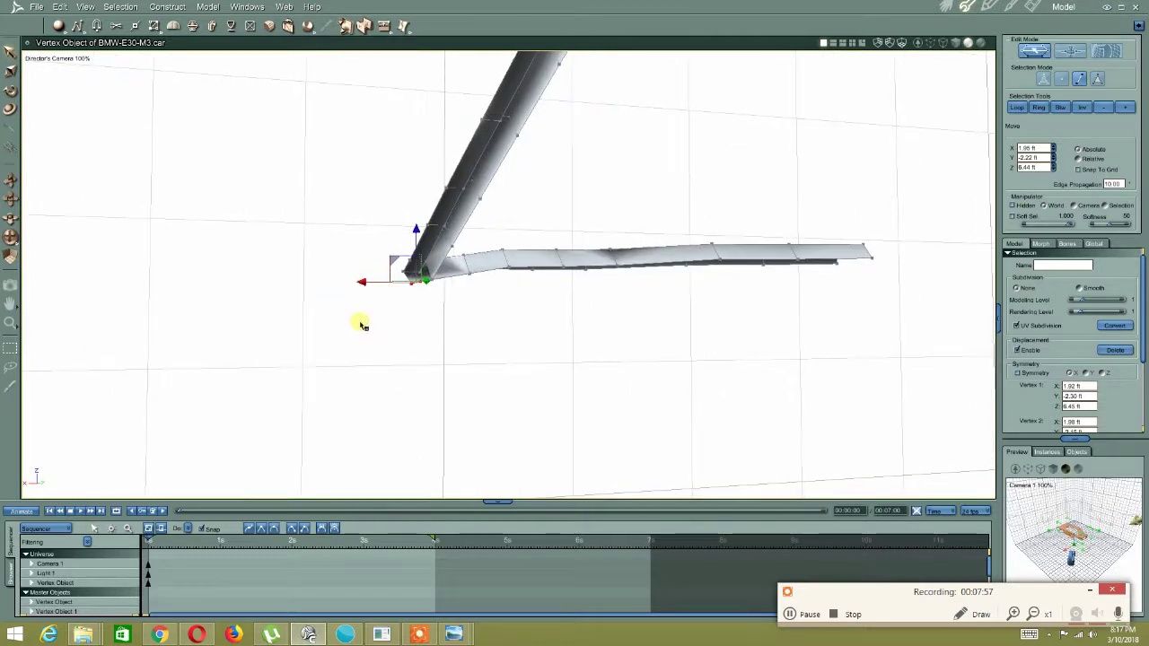
pyautogui.click(362, 324)
pyautogui.click(415, 275)
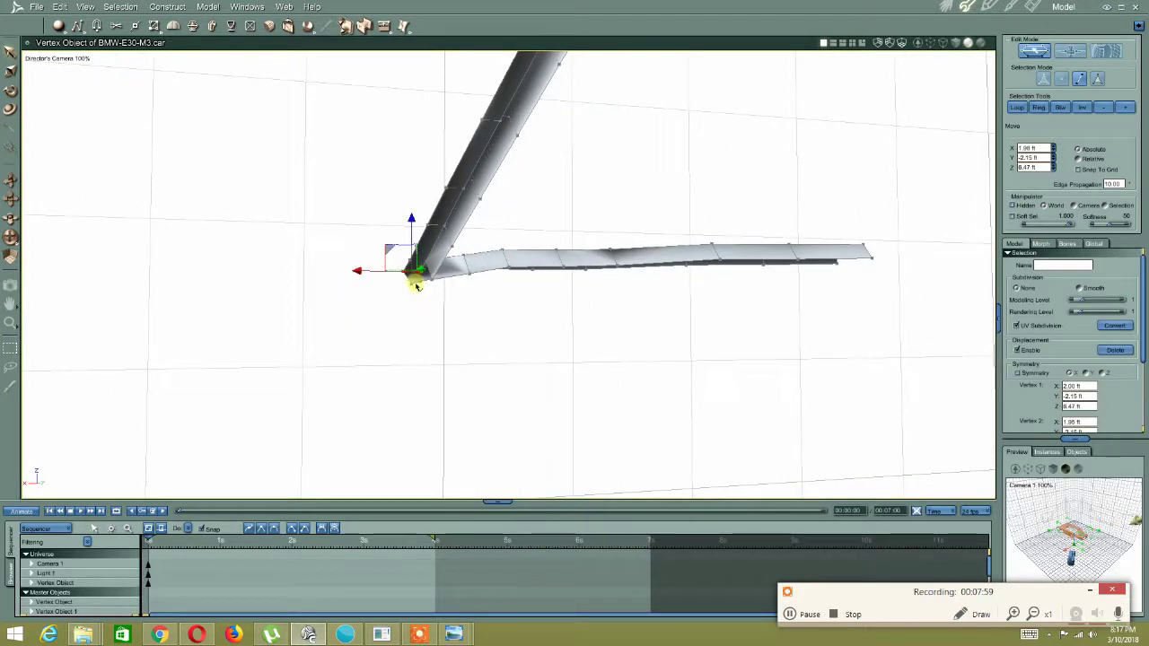
pyautogui.moveTo(409, 281); pyautogui.dragTo(438, 289)
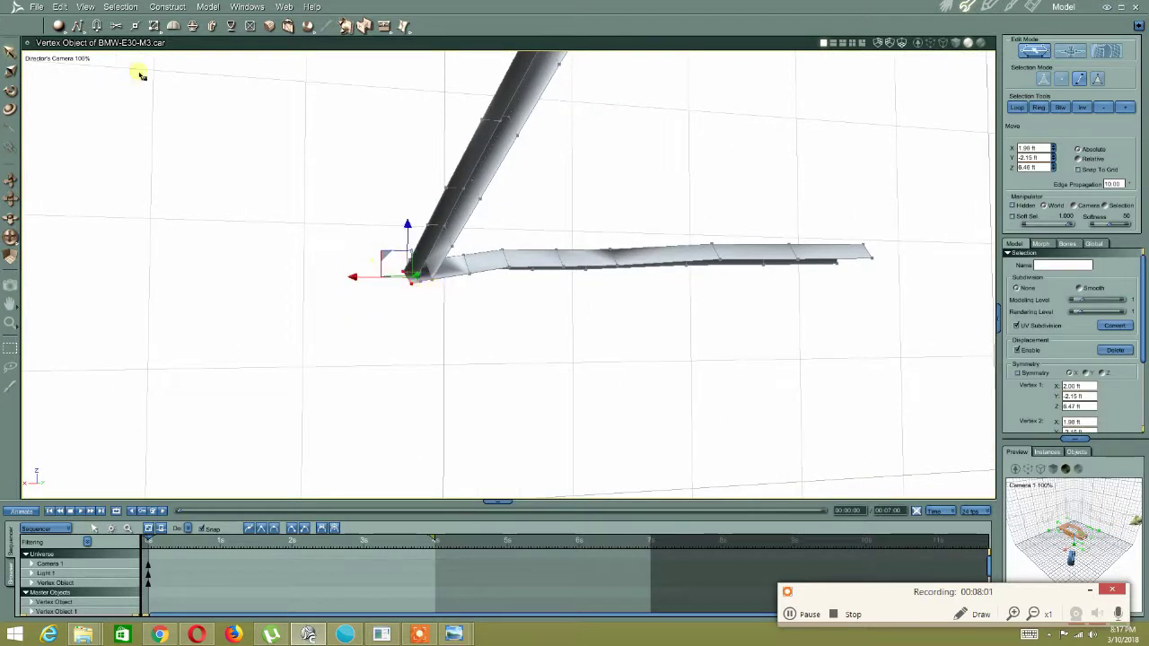
pyautogui.click(191, 26)
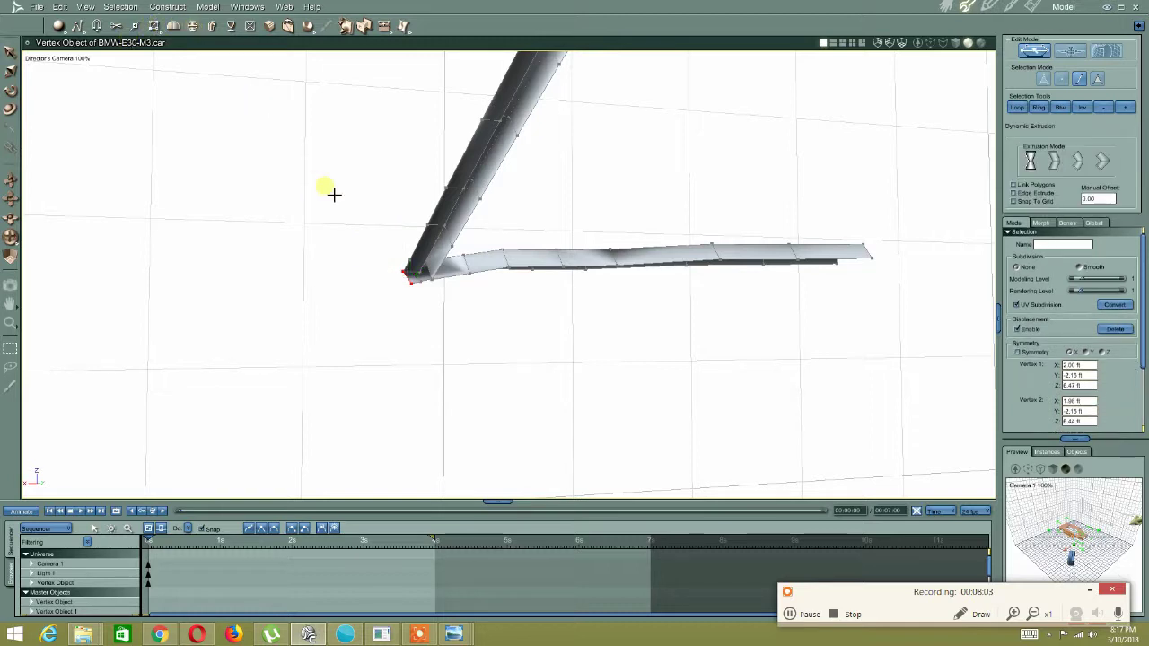
pyautogui.click(418, 285)
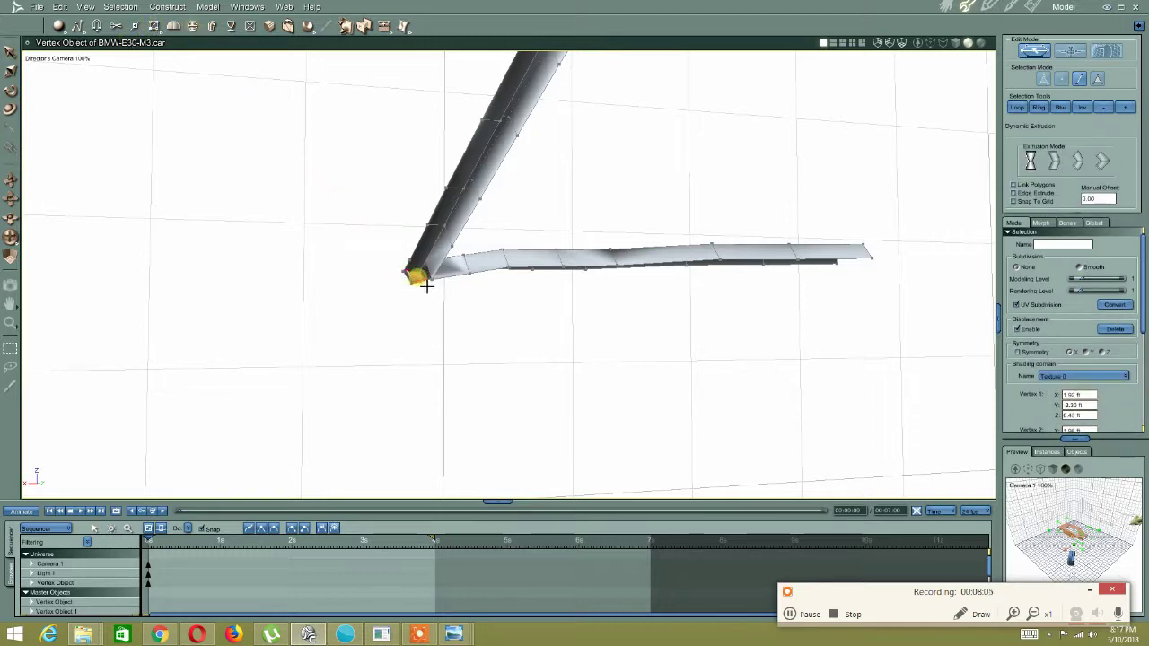
pyautogui.hotkey('ctrl', 'z')
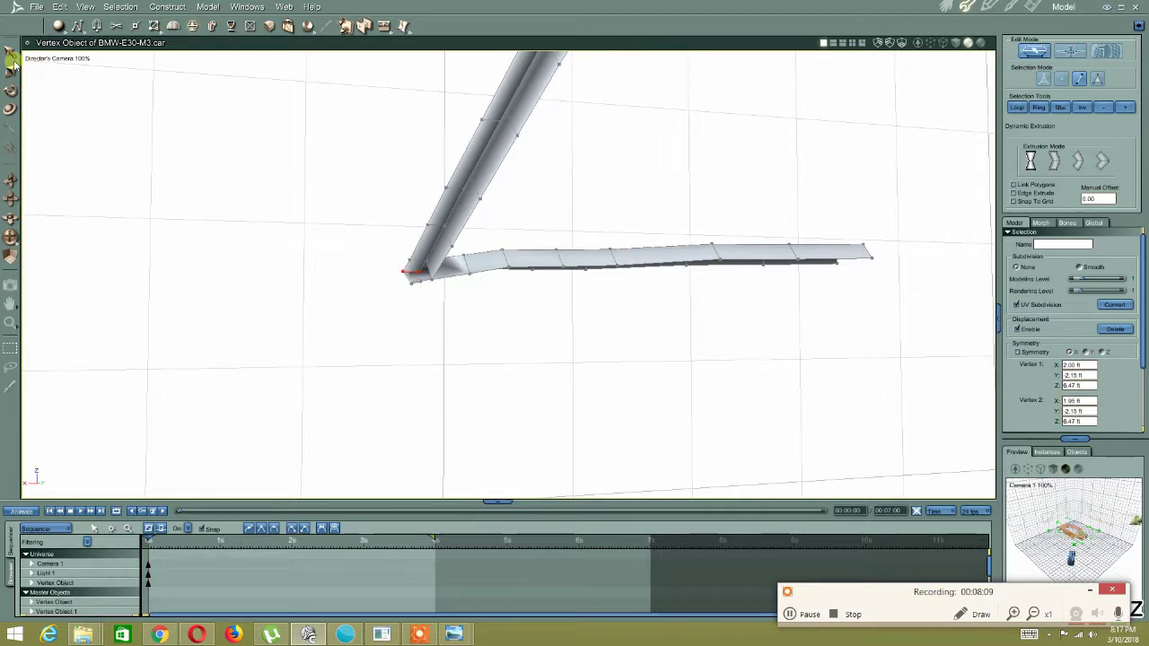
# Extrude the short end edge of the rear window's lower strip, at the foot of the rear pillar
pyautogui.click(11, 51)
pyautogui.moveTo(412, 284); pyautogui.dragTo(407, 290)
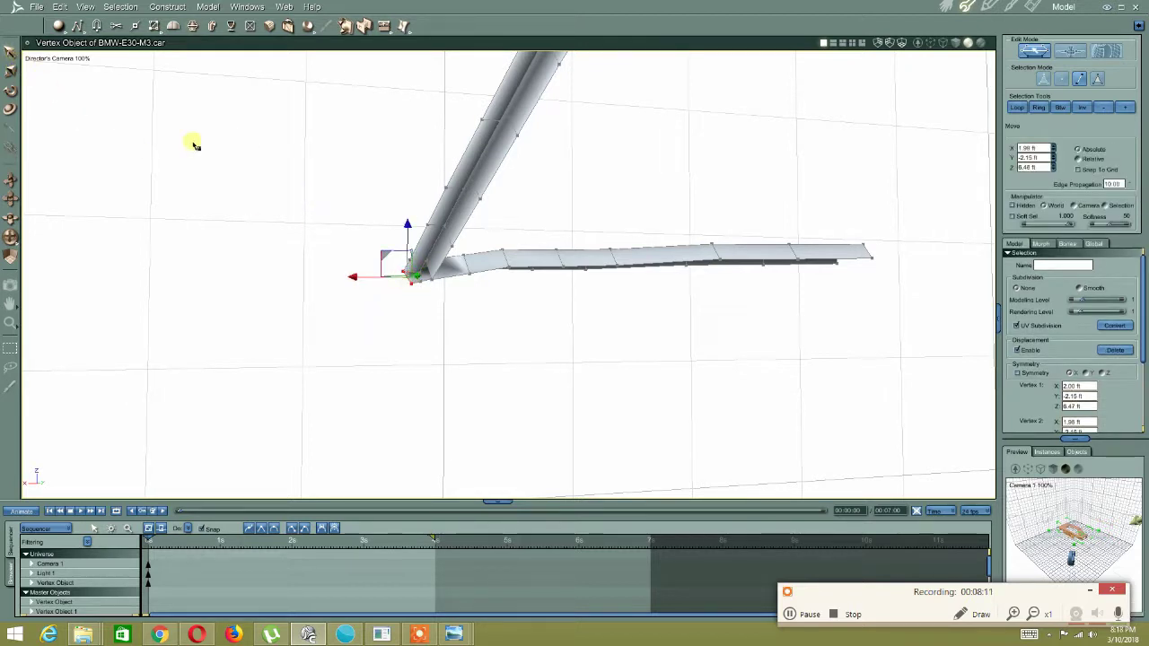
pyautogui.click(191, 27)
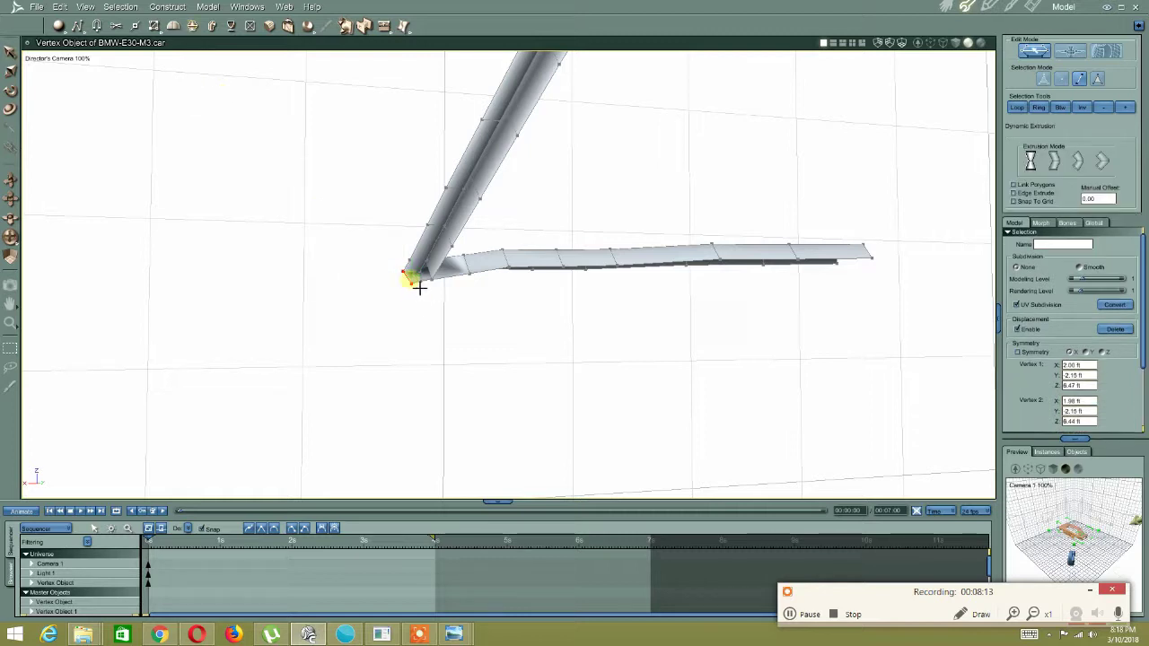
pyautogui.moveTo(422, 286); pyautogui.dragTo(424, 283)
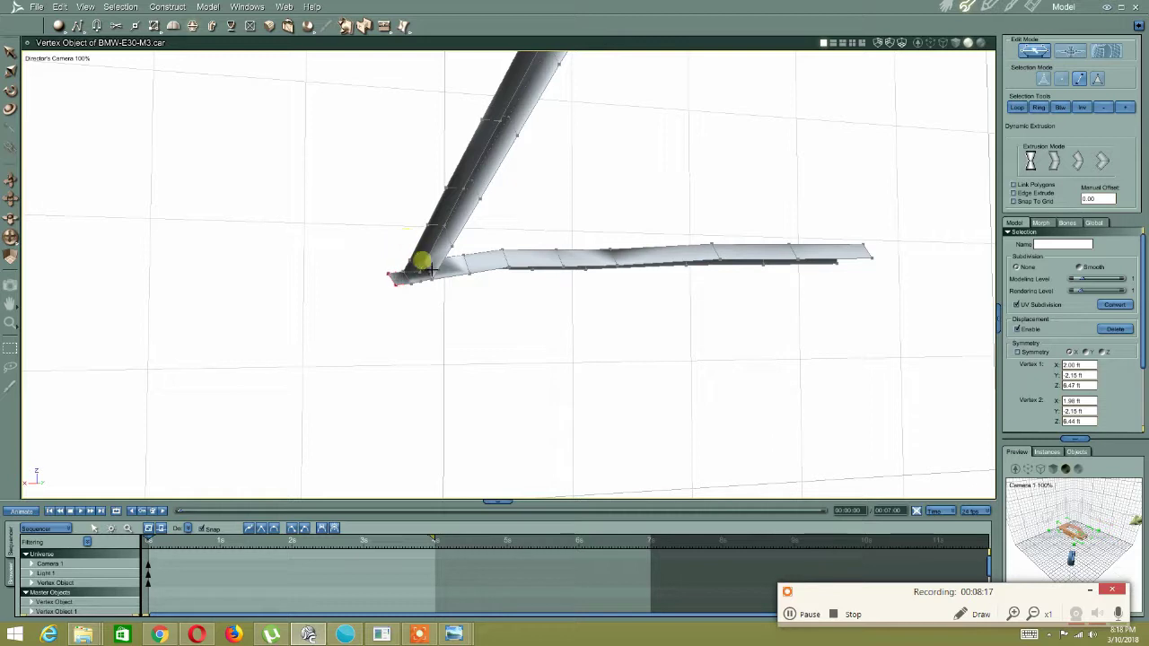
pyautogui.moveTo(366, 282); pyautogui.dragTo(433, 295, button='middle')
pyautogui.moveTo(422, 302); pyautogui.dragTo(403, 287)
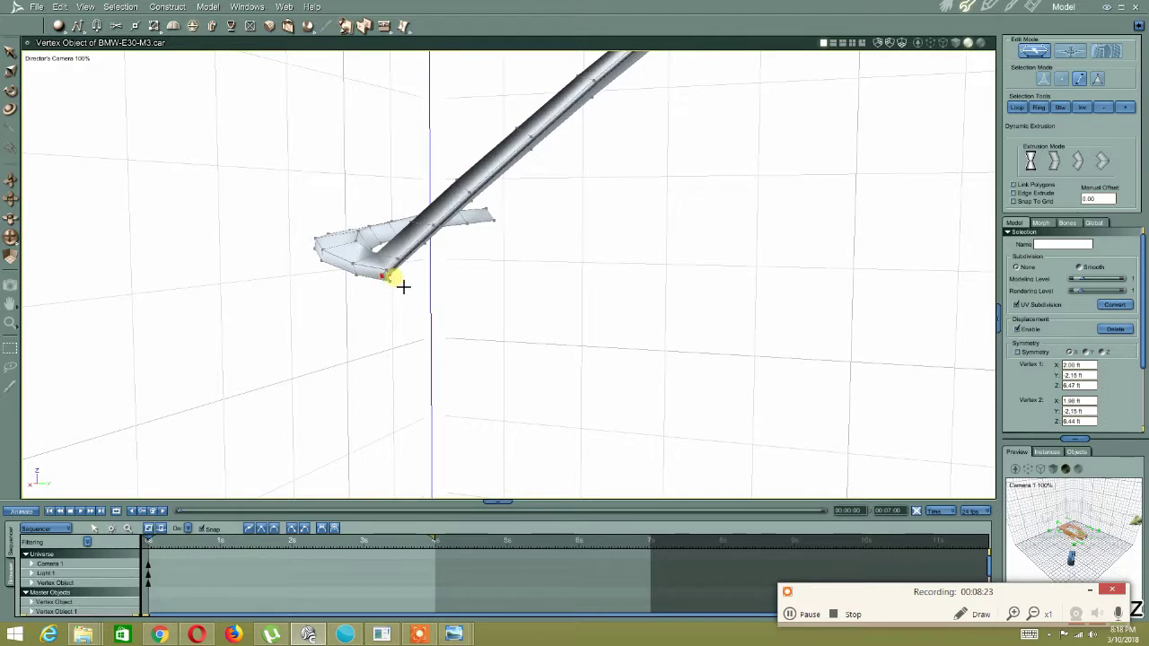
# Move the newly extruded end edge at the rear pillar's foot inward along the X axis to about 1.95 ft
pyautogui.moveTo(440, 267); pyautogui.dragTo(383, 264, button='middle')
pyautogui.rightClick(380, 261)
pyautogui.click(362, 262)
pyautogui.click(377, 281)
pyautogui.moveTo(351, 281); pyautogui.dragTo(365, 283)
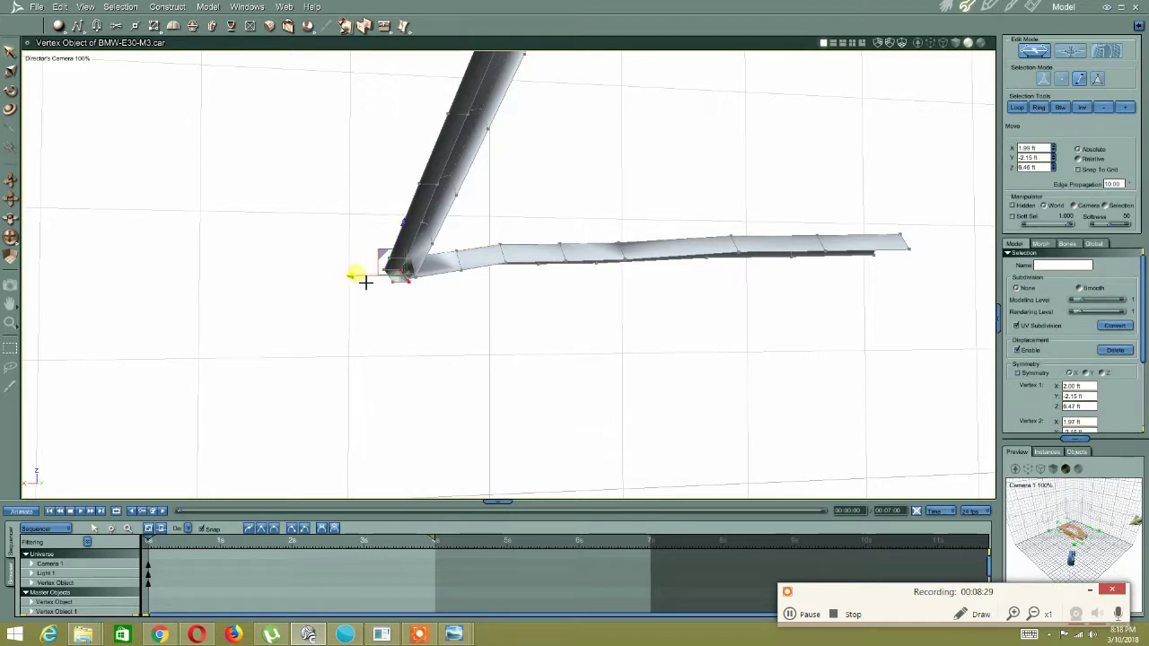
pyautogui.click(371, 361)
# Weld the two overlapping vertices at the rear pillar's lower corner using the default tolerance
pyautogui.moveTo(384, 283); pyautogui.dragTo(441, 277, button='middle')
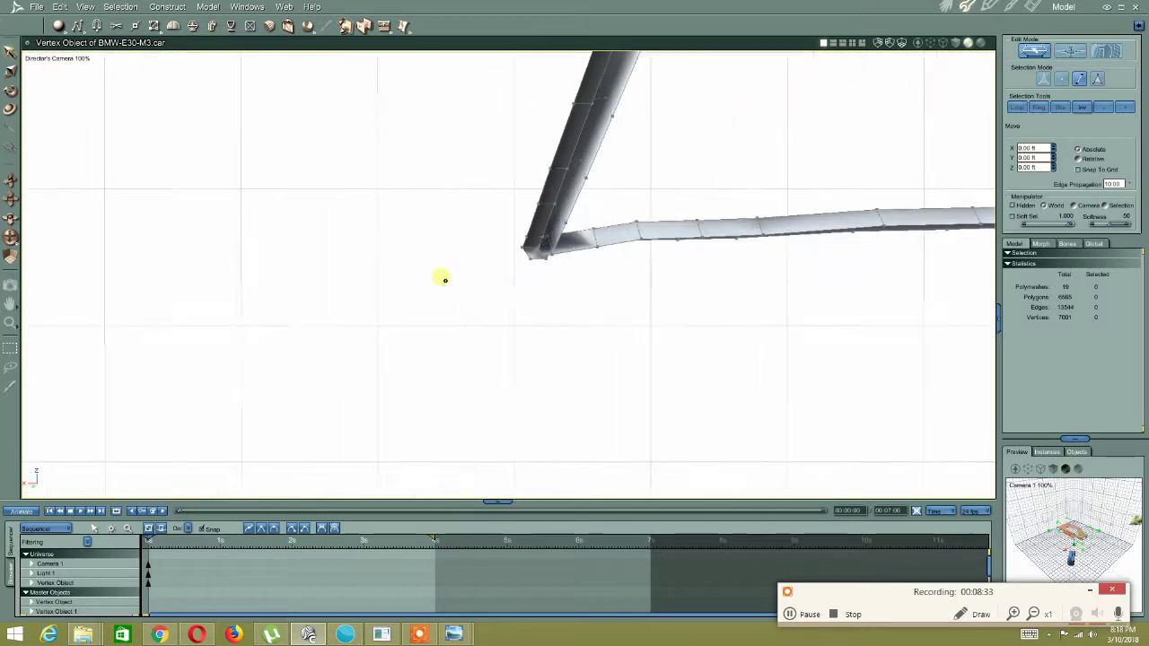
pyautogui.click(539, 252)
pyautogui.moveTo(536, 249); pyautogui.dragTo(521, 281, button='middle')
pyautogui.click(521, 281)
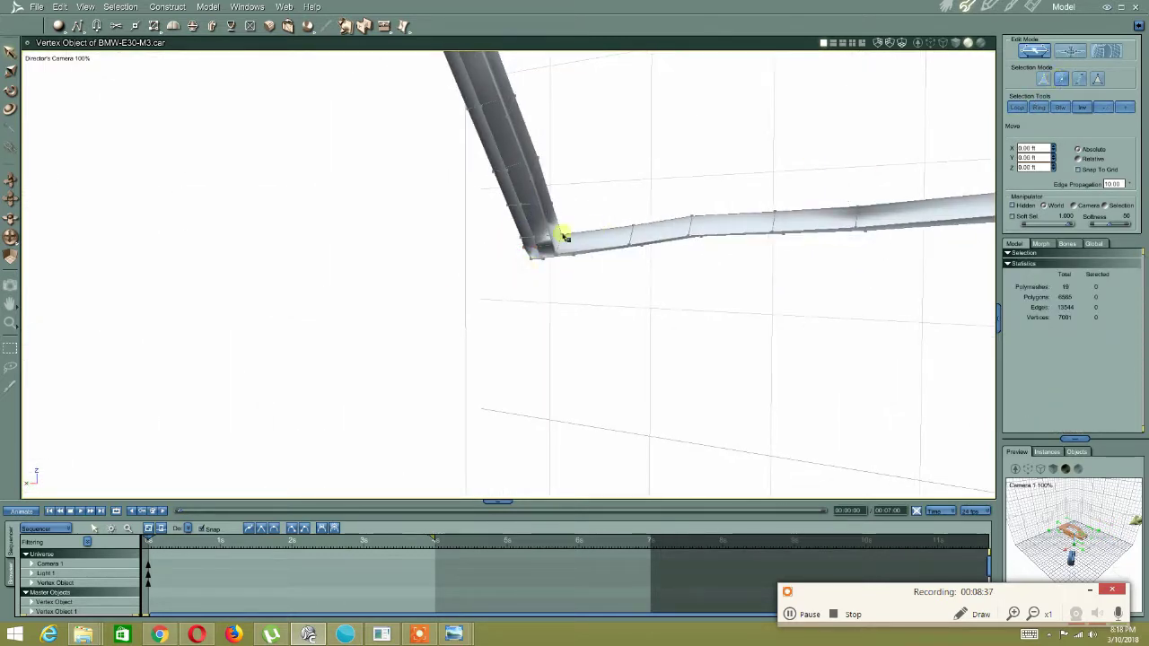
pyautogui.click(530, 253)
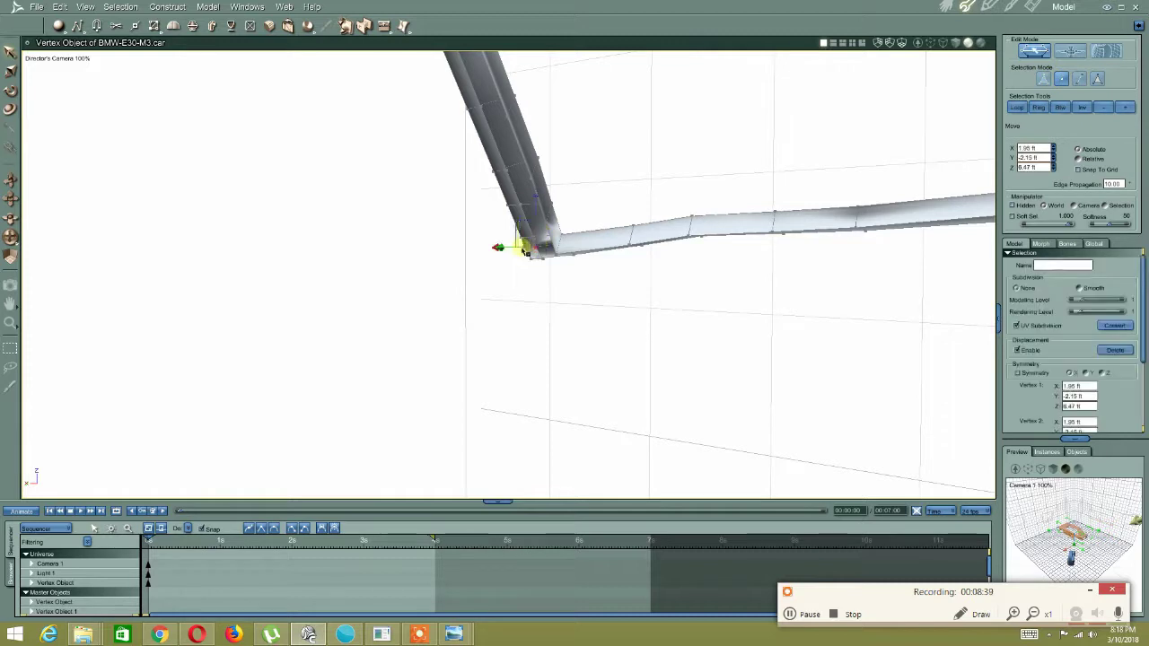
pyautogui.click(210, 7)
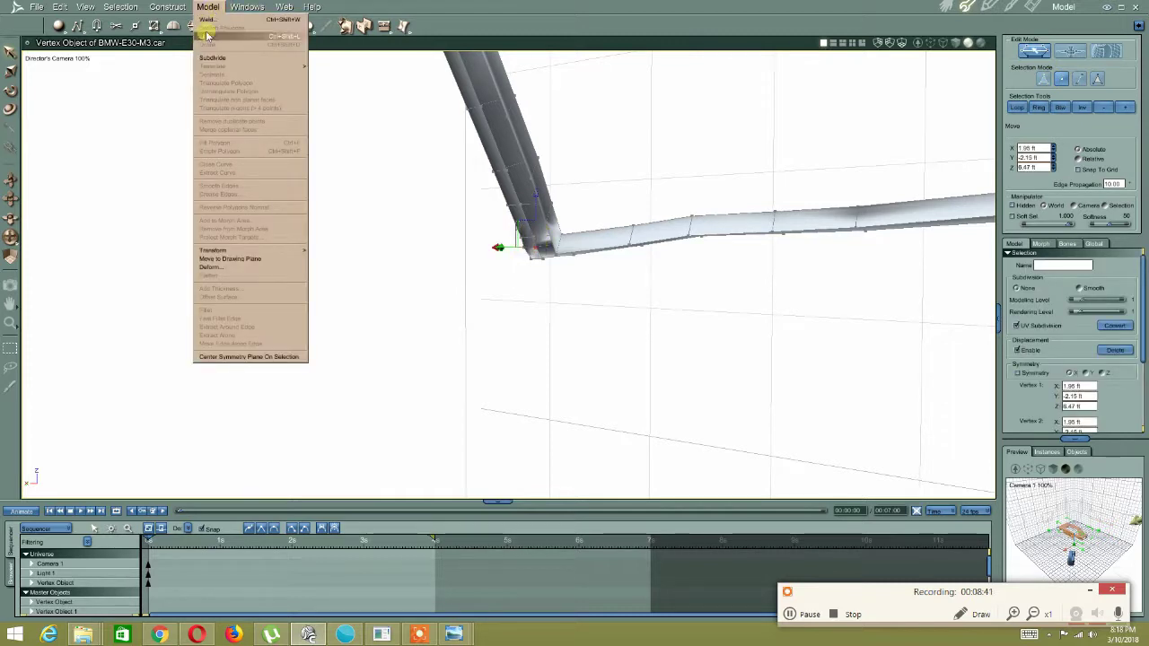
pyautogui.click(210, 36)
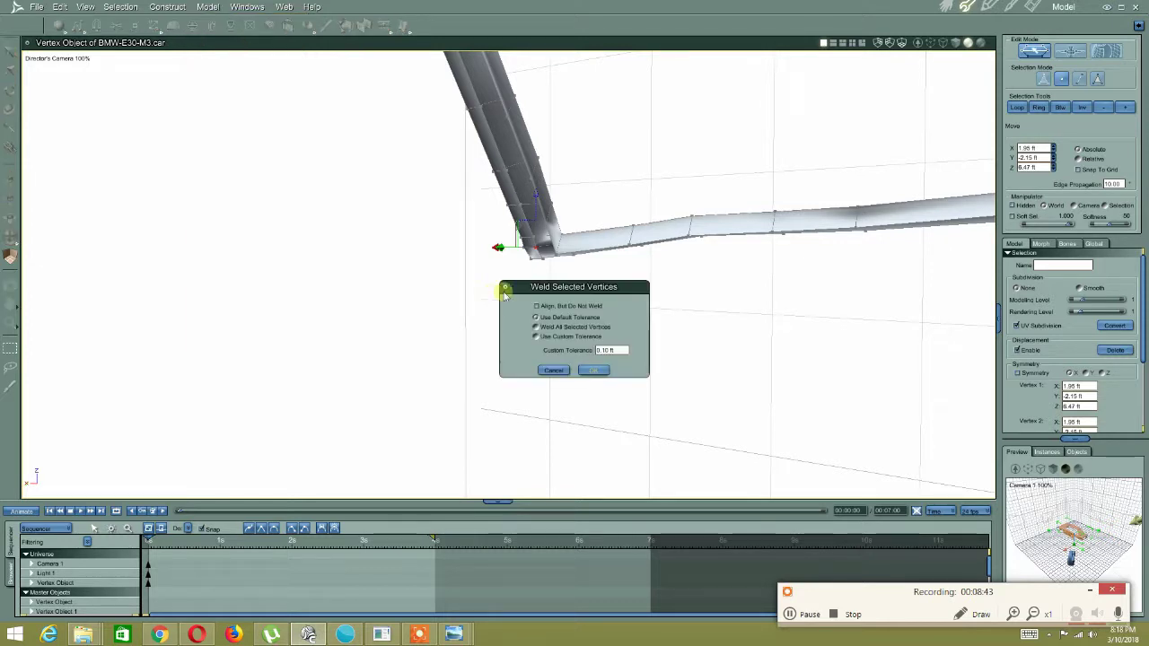
pyautogui.click(593, 369)
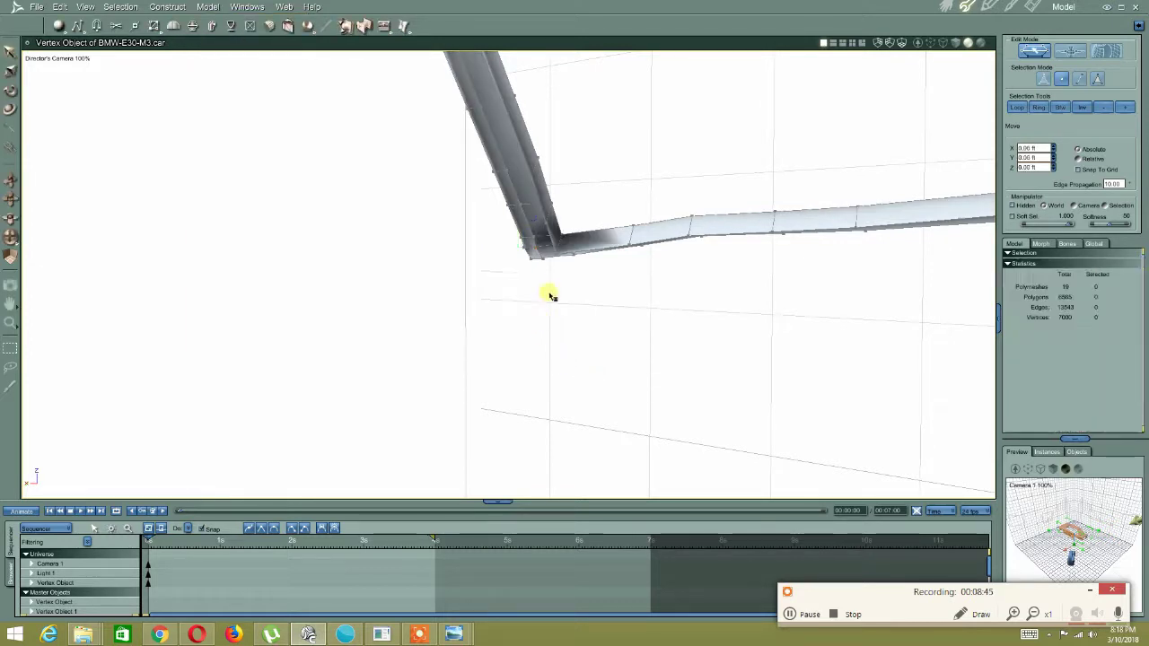
# Move the lower vertex of the new face at the rear pillar's foot along the X axis to 1.95 ft
pyautogui.click(542, 259)
pyautogui.moveTo(542, 260); pyautogui.dragTo(511, 289, button='middle')
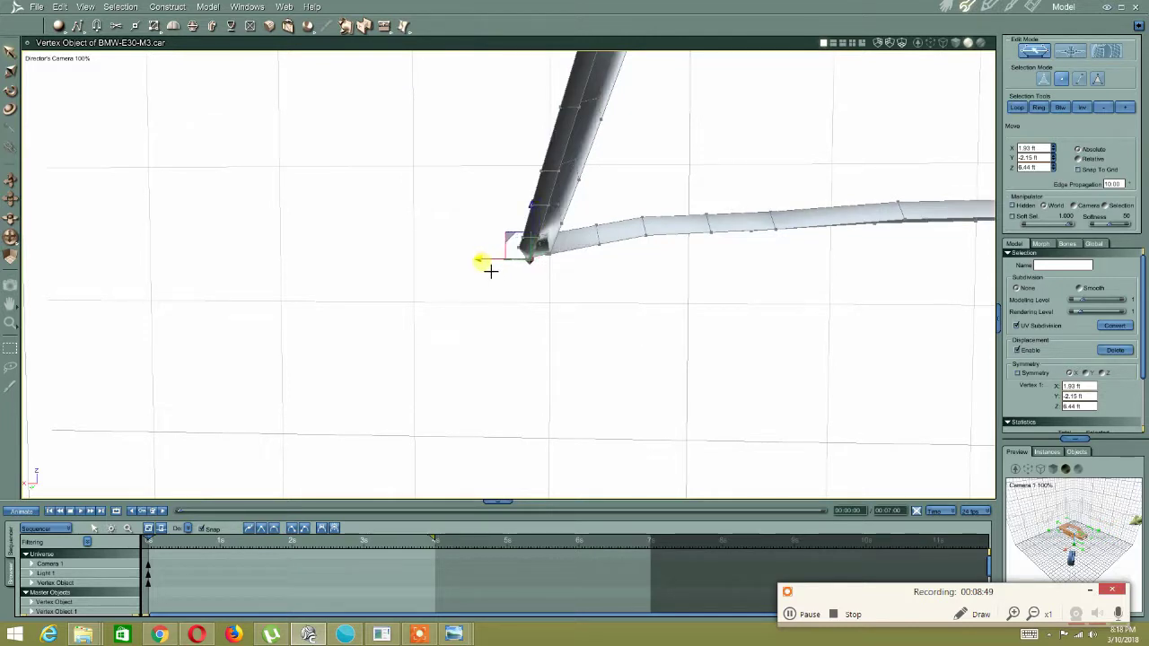
pyautogui.scroll(-4, 505, 260)
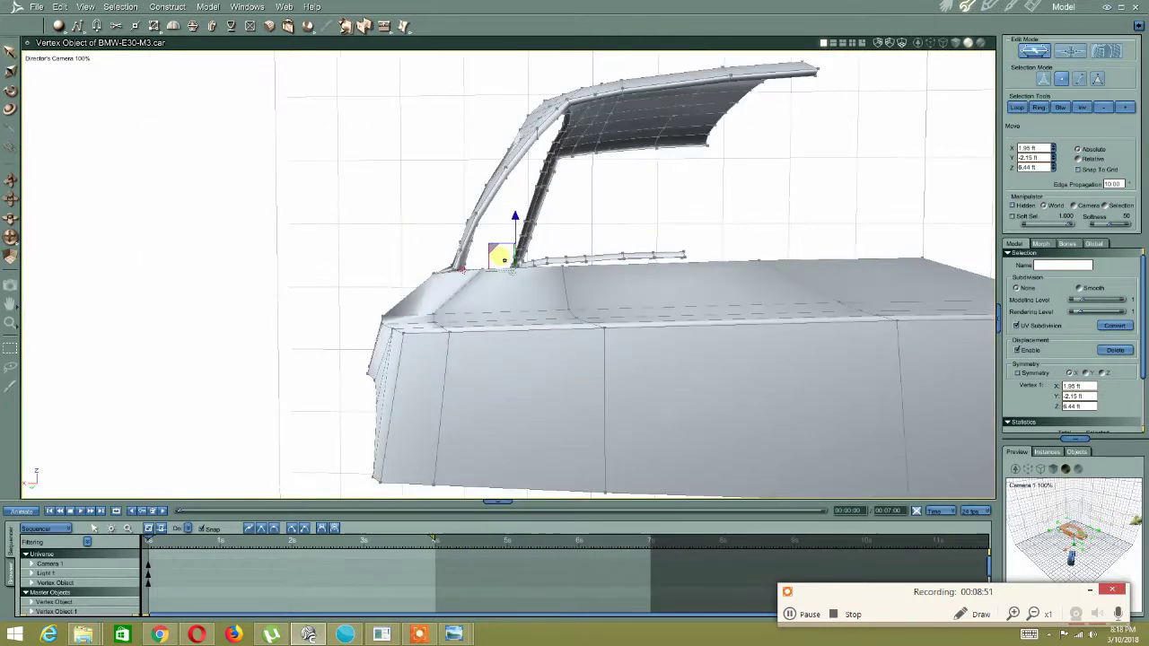
# Extrude a lip inward from the two bottom edges under the front pillar and move its edges to X 1.91 ft
pyautogui.moveTo(500, 260); pyautogui.dragTo(461, 246, button='middle')
pyautogui.moveTo(421, 279); pyautogui.dragTo(555, 242, button='middle')
pyautogui.moveTo(485, 239); pyautogui.dragTo(460, 341, button='middle')
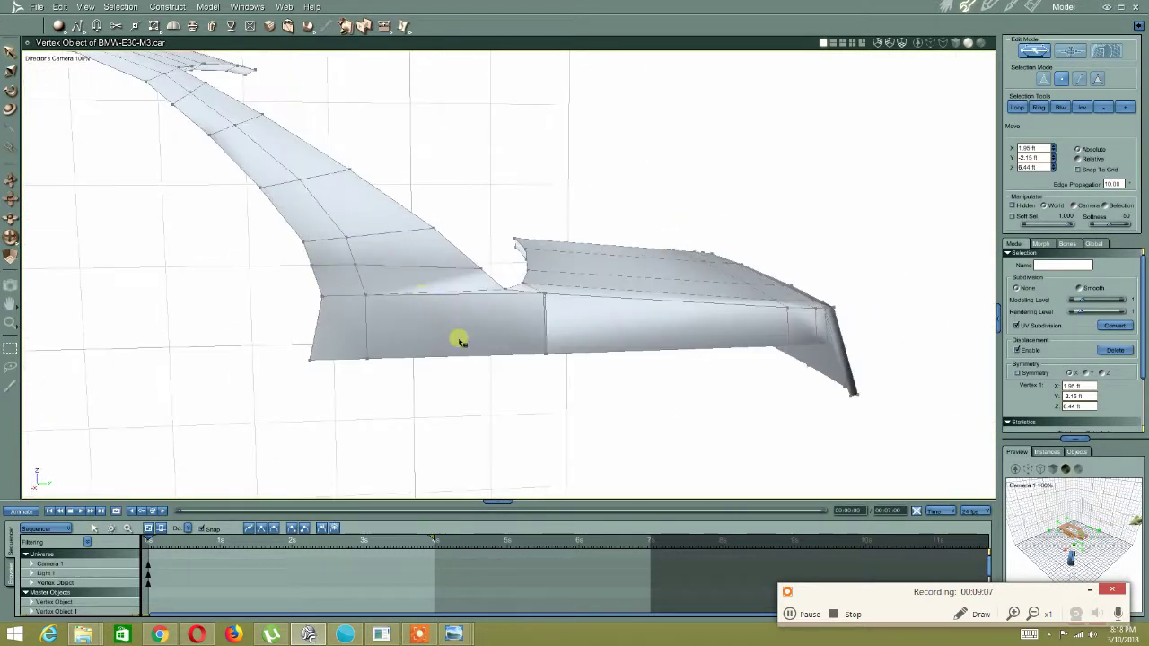
pyautogui.click(454, 361)
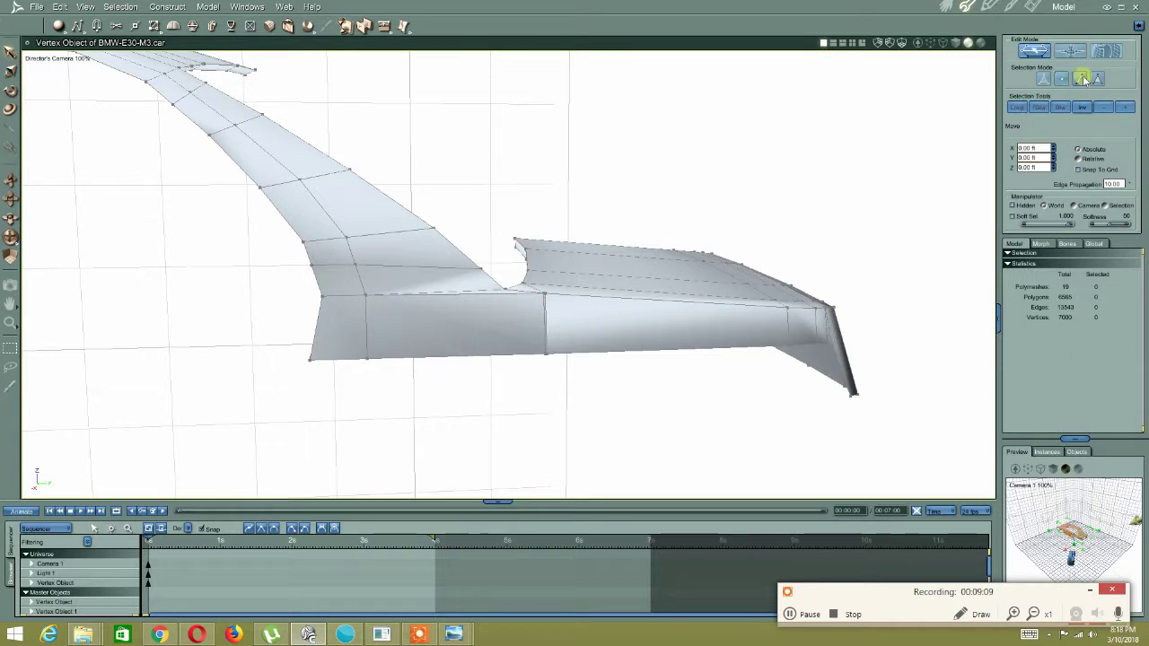
pyautogui.click(422, 359)
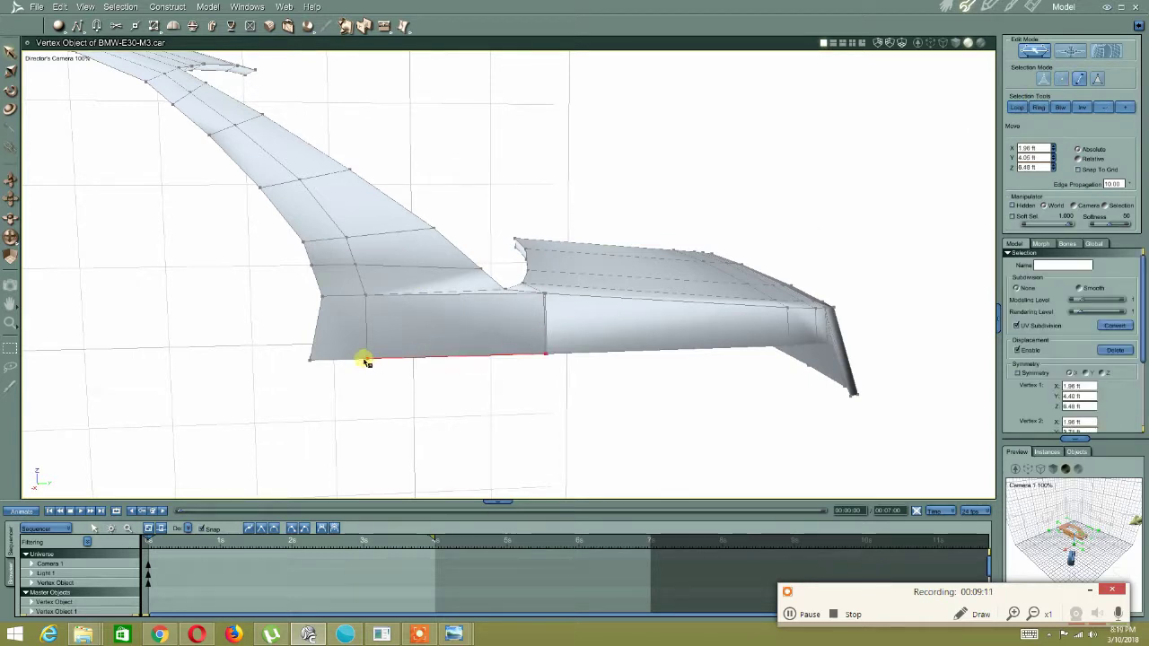
pyautogui.keyDown('shift'); pyautogui.click(350, 361); pyautogui.keyUp('shift')
pyautogui.moveTo(302, 361); pyautogui.dragTo(398, 190, button='middle')
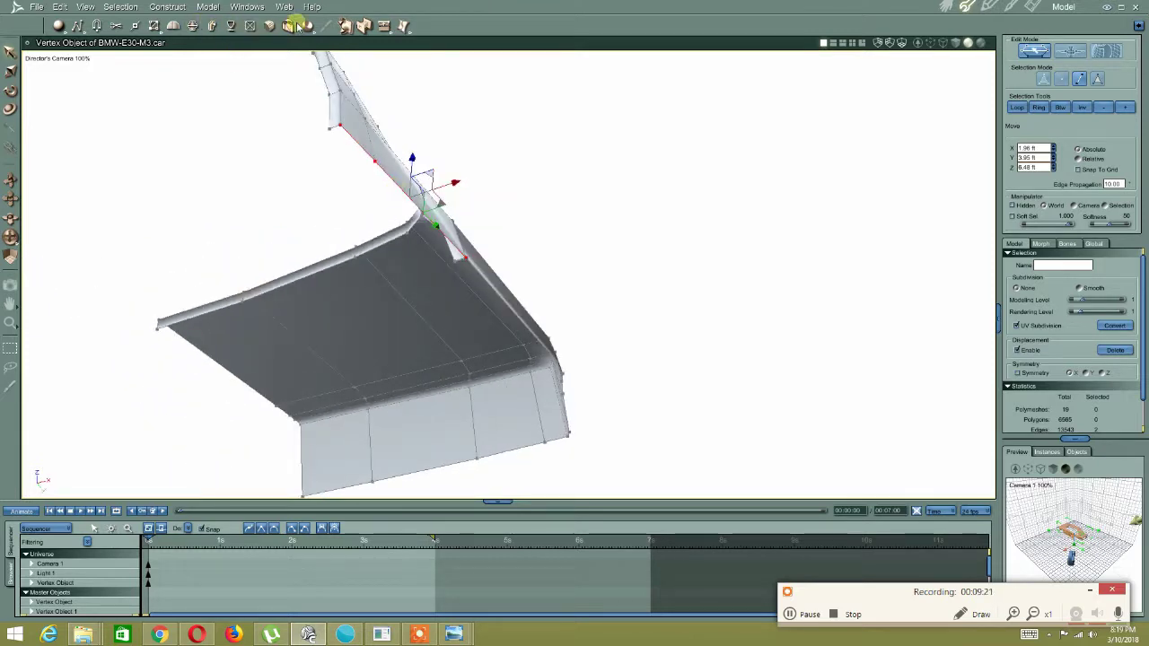
pyautogui.click(193, 25)
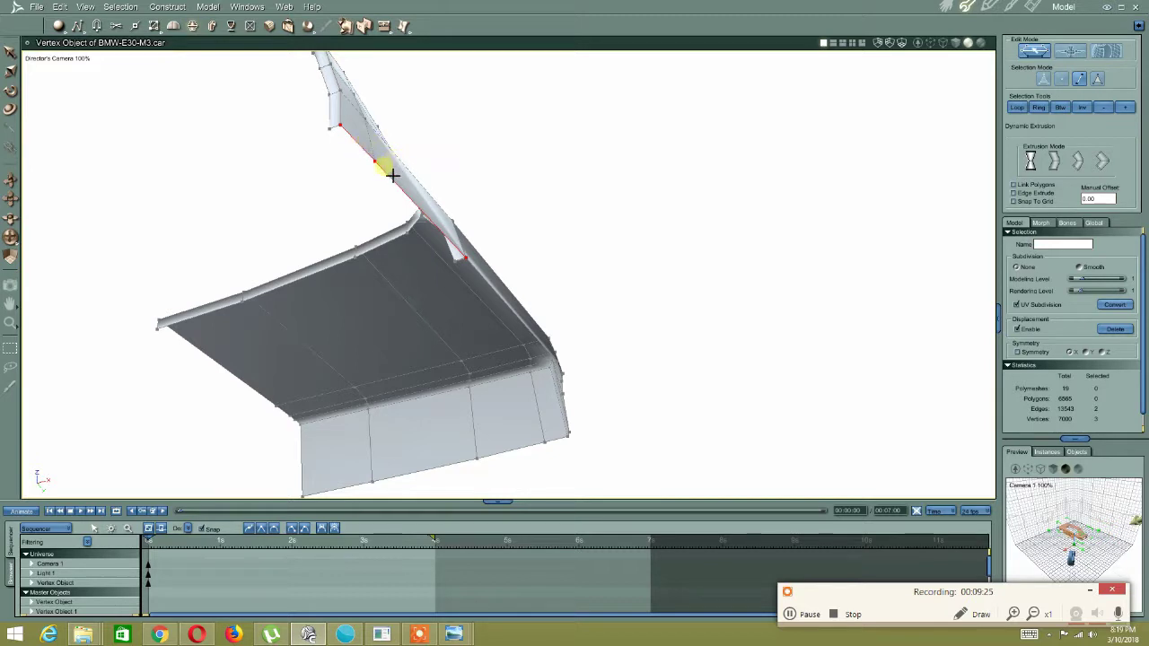
pyautogui.moveTo(392, 177); pyautogui.dragTo(353, 185)
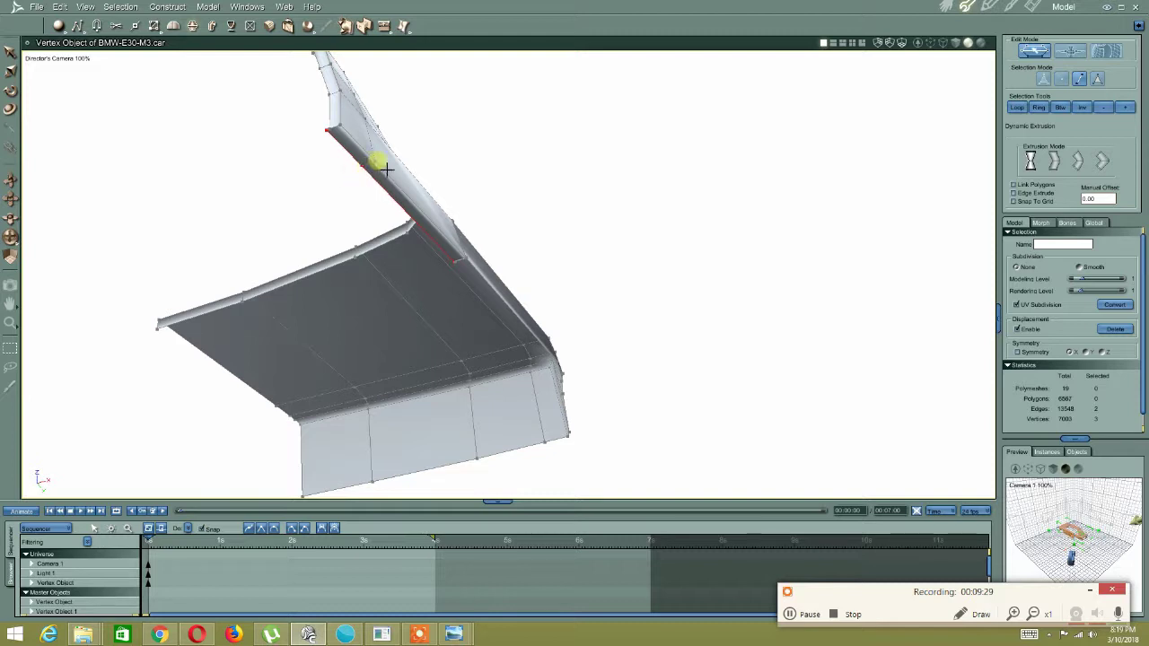
pyautogui.click(9, 53)
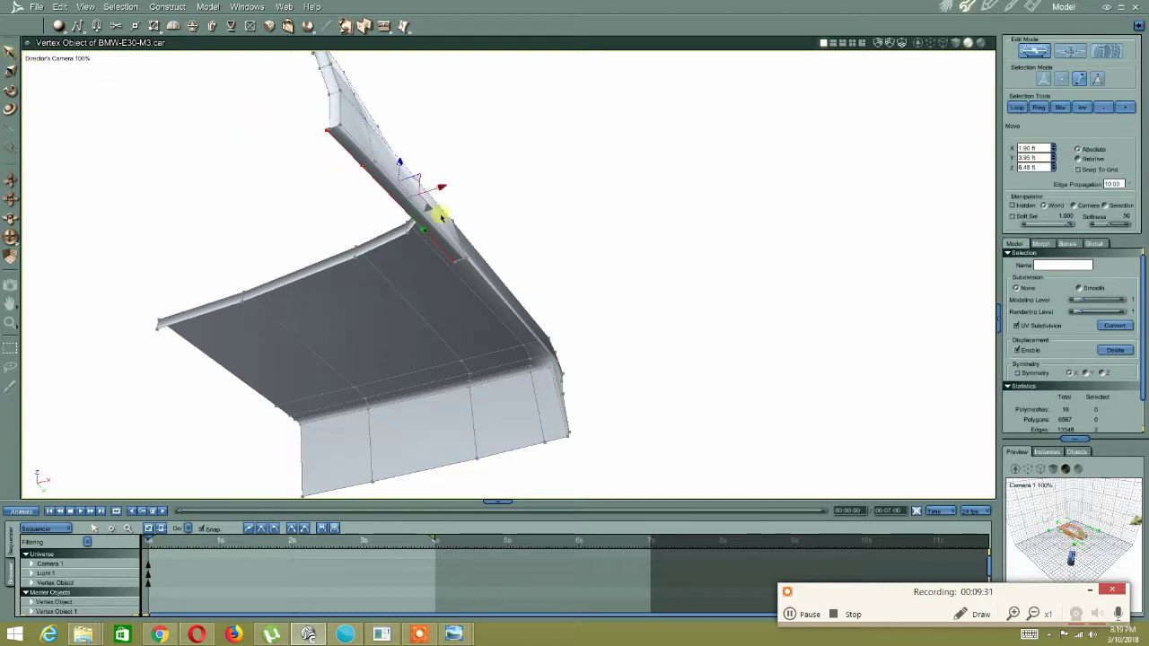
pyautogui.moveTo(450, 193); pyautogui.dragTo(441, 187)
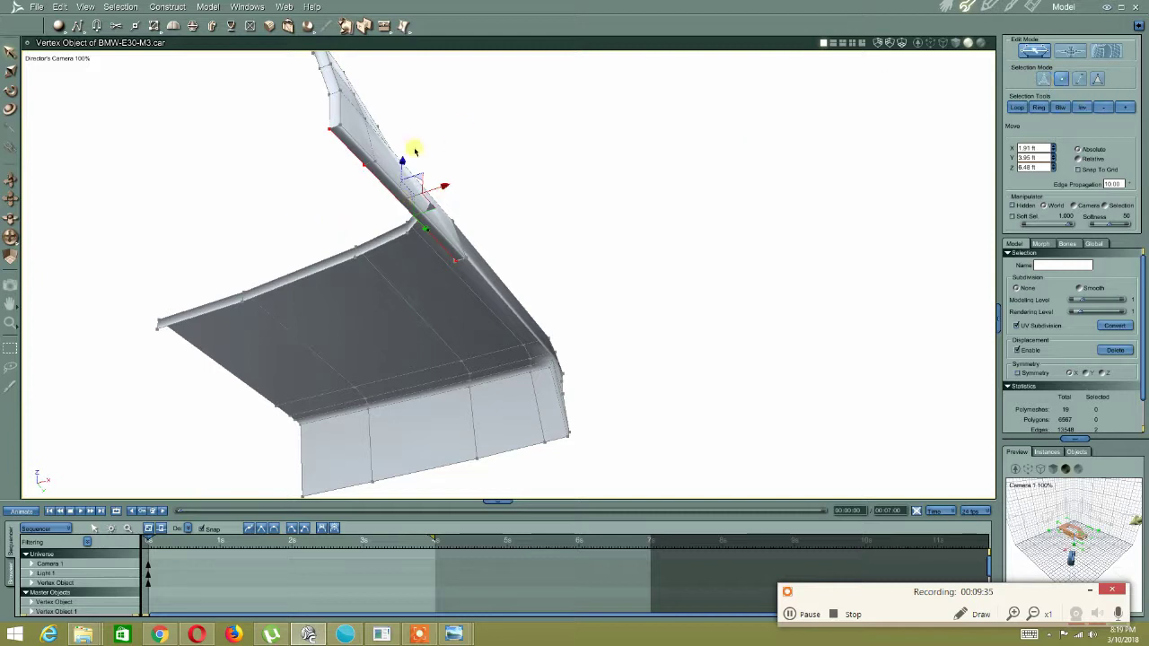
# Weld the overlapping vertices at the rear end of the front pillar's bottom lip, using the option for all selected vertices
pyautogui.click(313, 137)
pyautogui.click(325, 133)
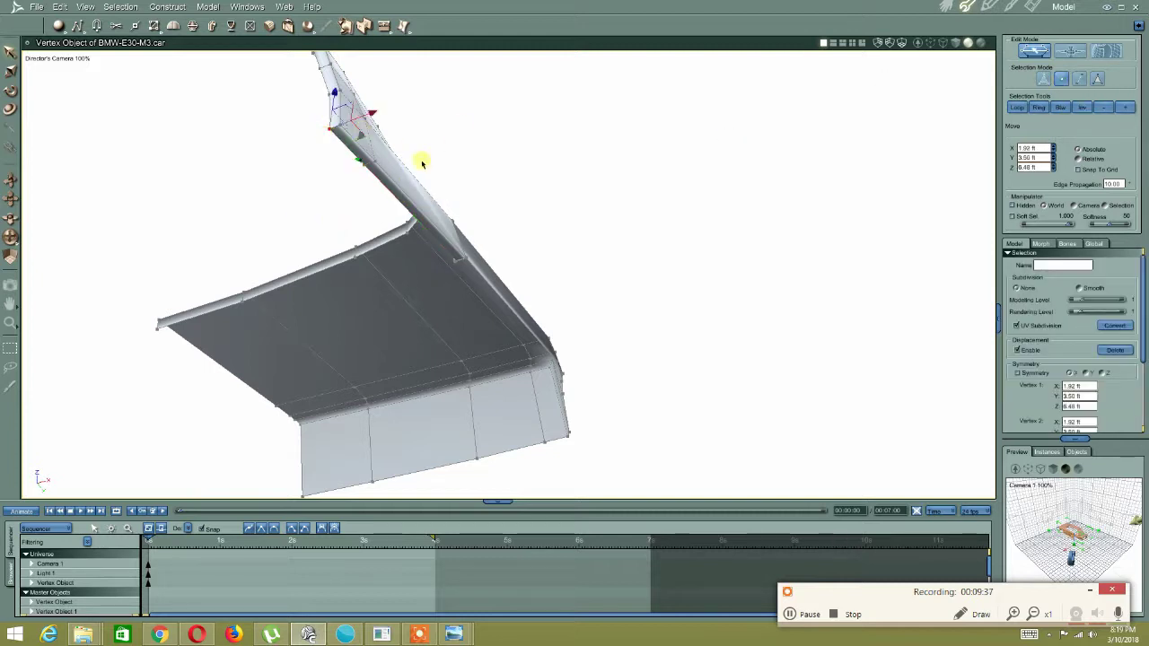
pyautogui.click(206, 8)
pyautogui.click(200, 16)
pyautogui.click(206, 8)
pyautogui.click(238, 267)
pyautogui.click(536, 329)
pyautogui.click(596, 369)
# Target-weld the loose vertex at the end of the pillar's bottom lip onto the adjacent corner vertex of the neighbouring panel's flange
pyautogui.moveTo(439, 216); pyautogui.dragTo(381, 204, button='middle')
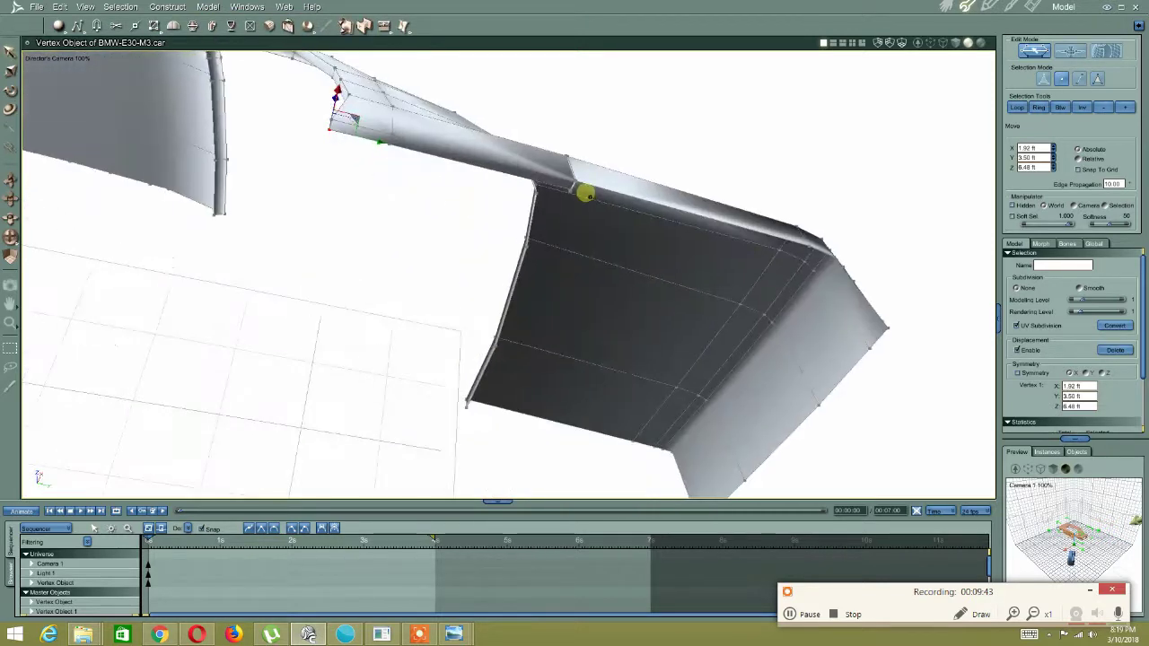
pyautogui.moveTo(589, 196); pyautogui.dragTo(542, 216, button='middle')
pyautogui.moveTo(345, 304); pyautogui.dragTo(419, 277, button='middle')
pyautogui.moveTo(618, 176); pyautogui.dragTo(562, 202, button='middle')
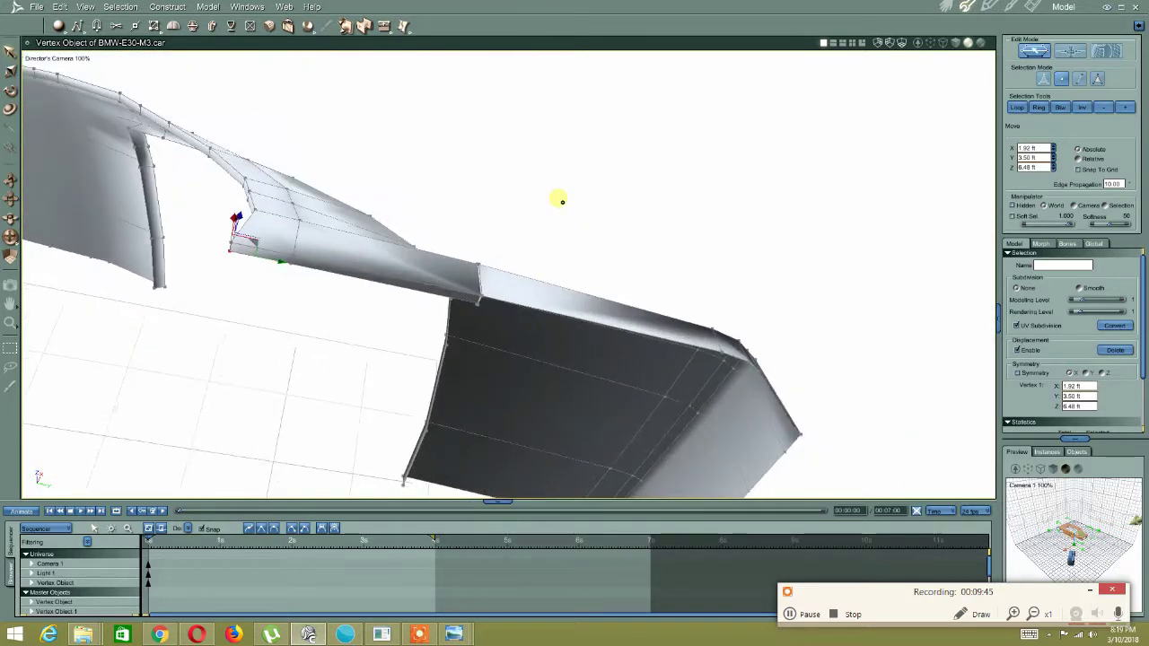
pyautogui.scroll(6, 503, 270)
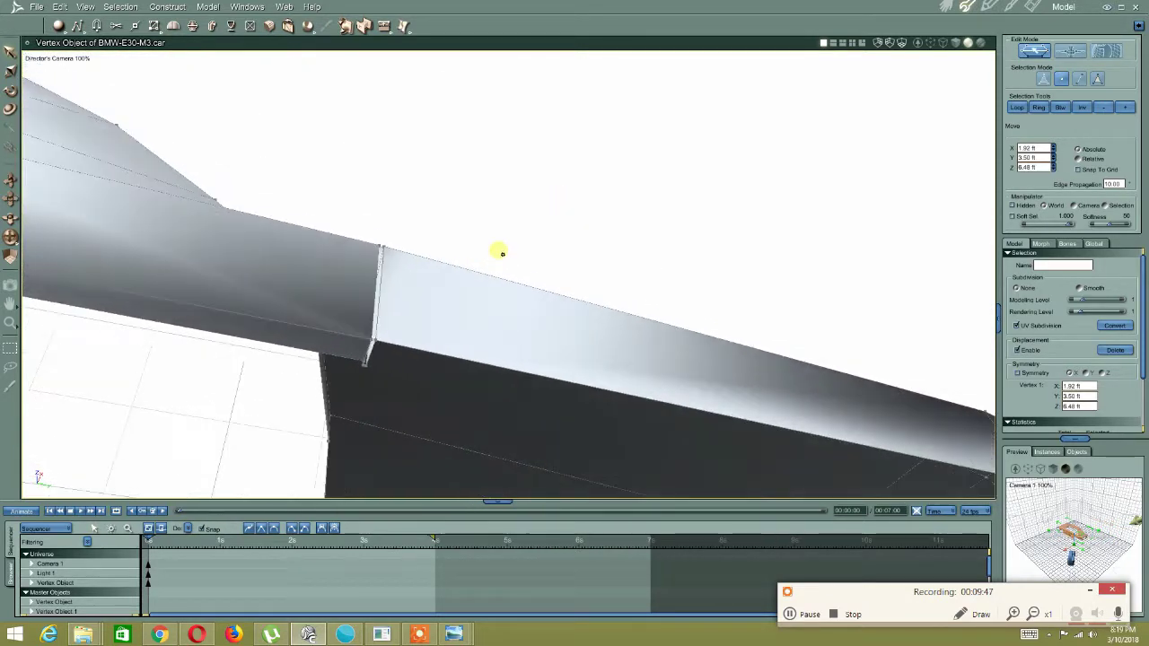
pyautogui.click(362, 359)
pyautogui.click(366, 363)
pyautogui.moveTo(366, 363); pyautogui.dragTo(426, 357, button='middle')
pyautogui.click(485, 354)
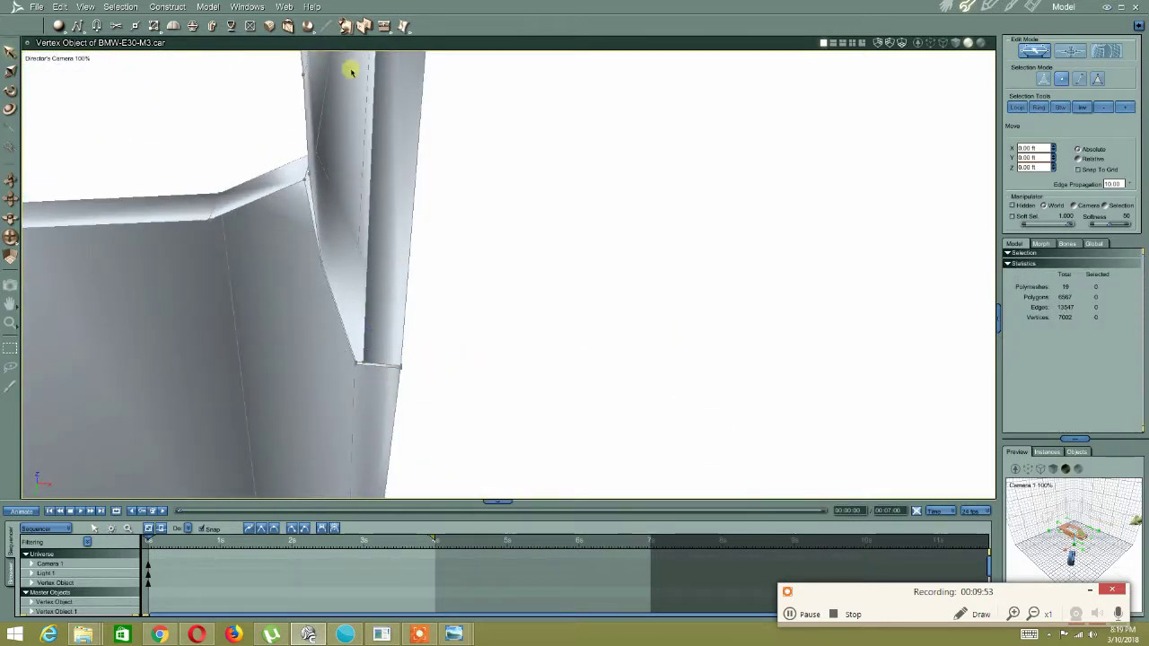
pyautogui.click(285, 26)
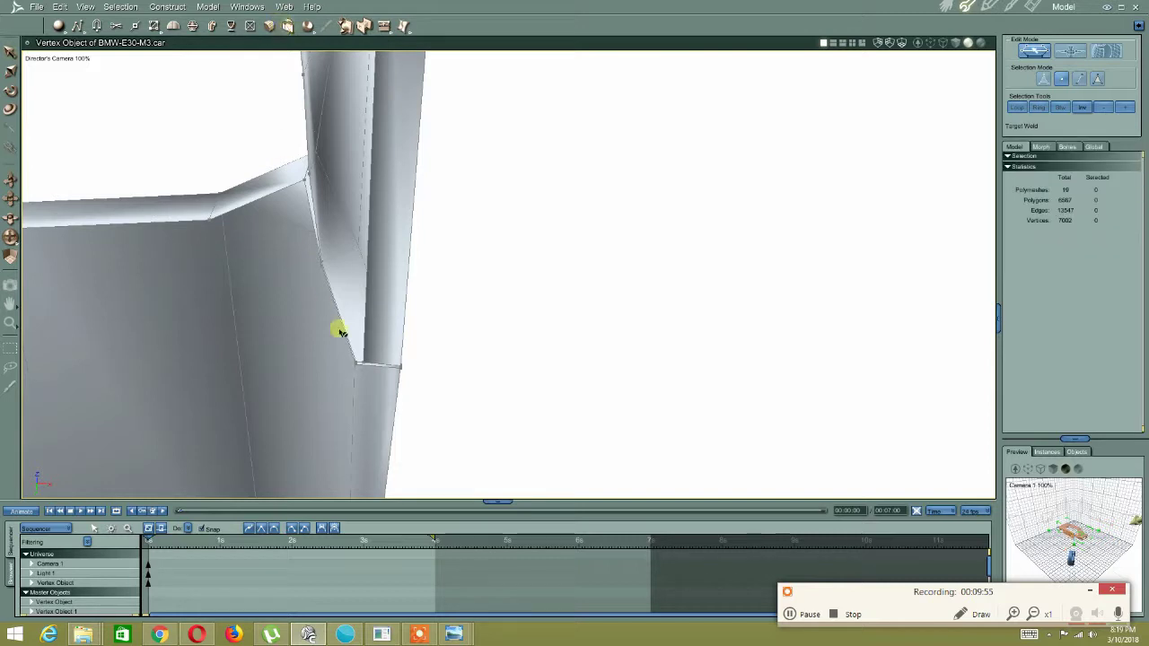
pyautogui.click(361, 361)
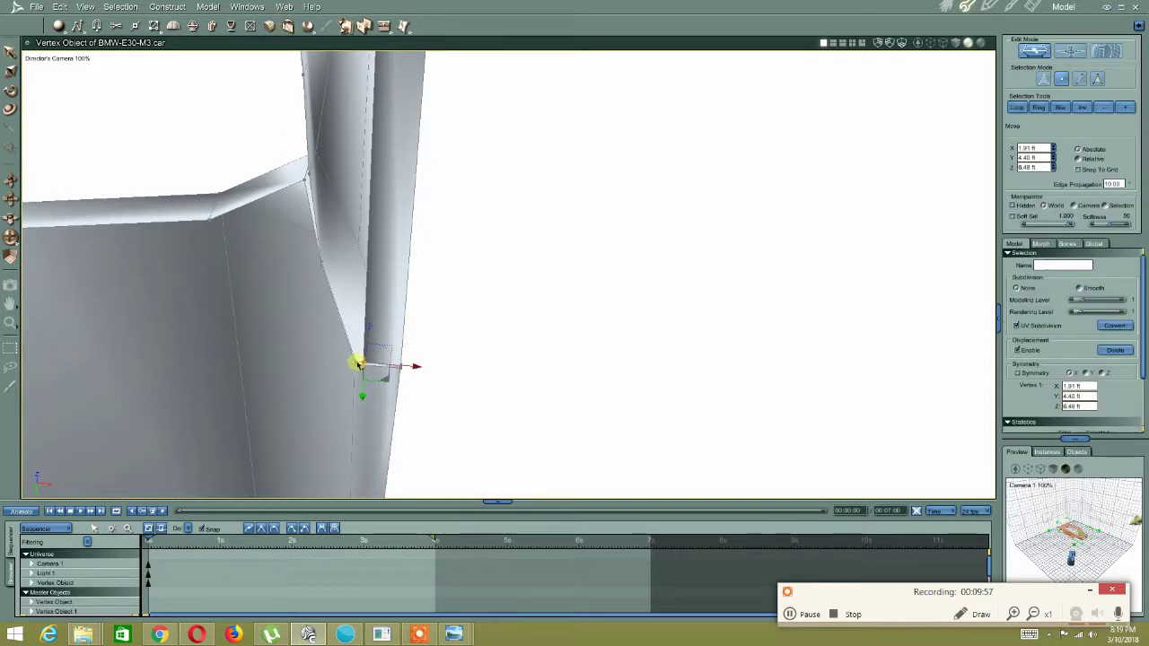
pyautogui.click(443, 357)
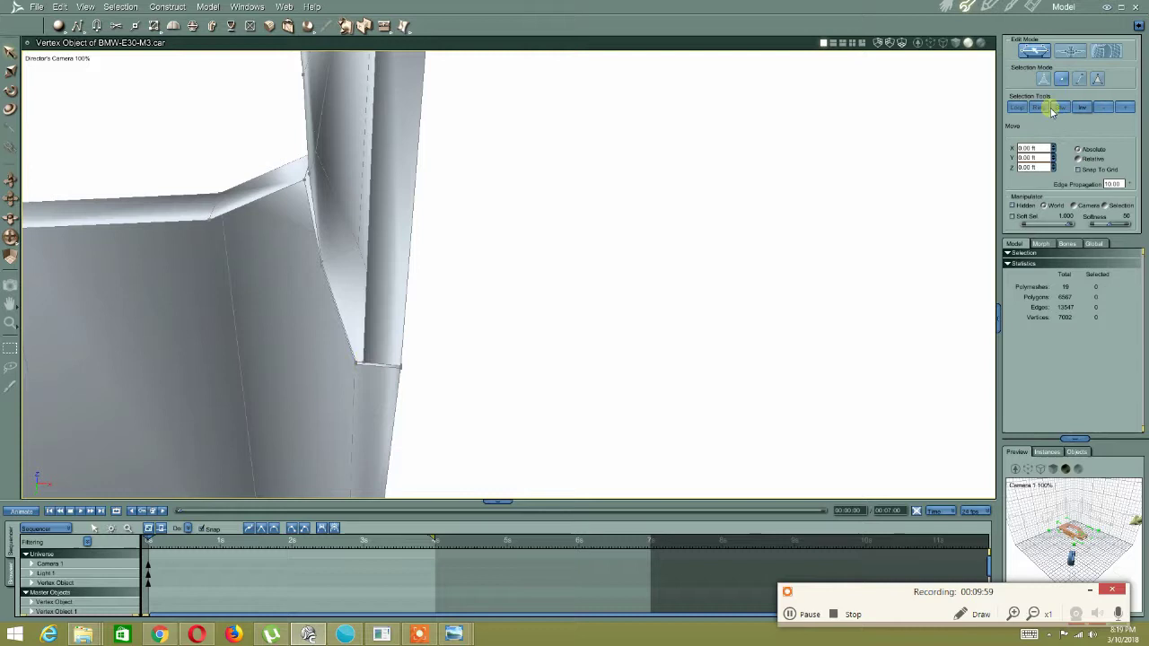
pyautogui.click(287, 26)
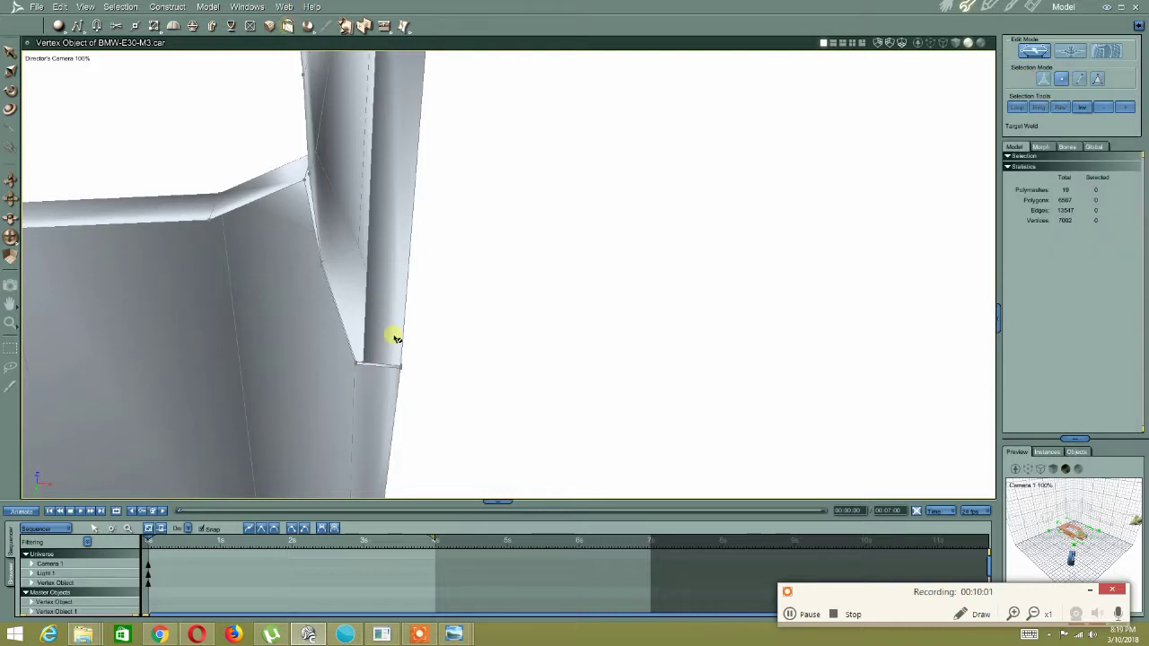
pyautogui.click(366, 365)
pyautogui.click(358, 365)
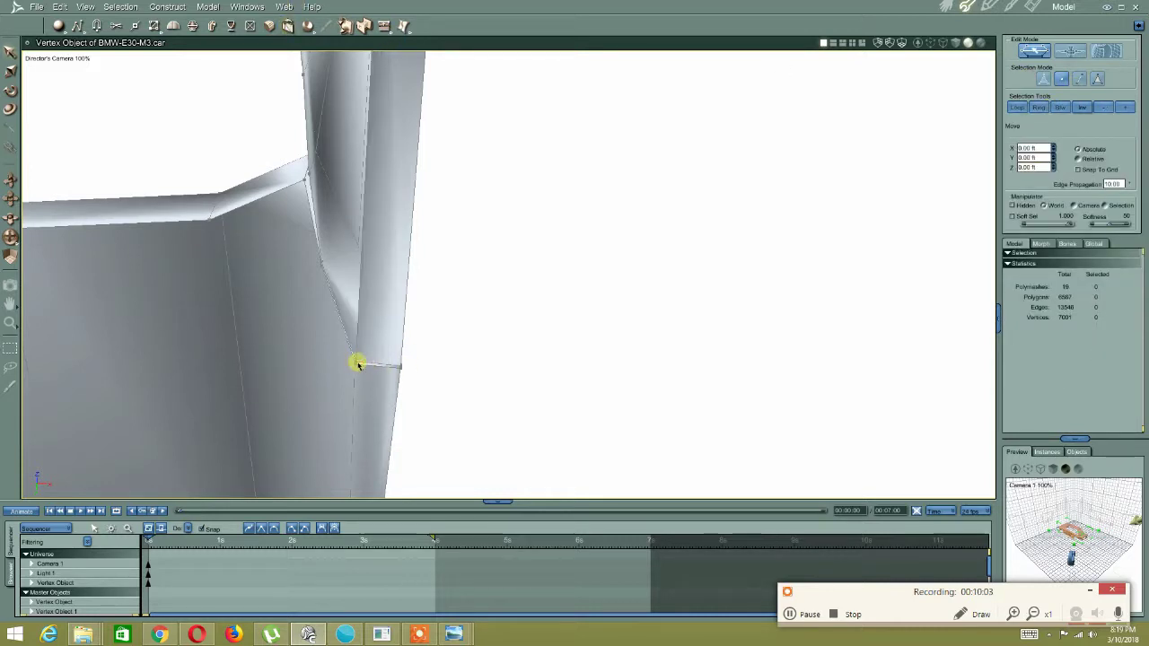
# Extrude a lip inward from the five lower edges running along the panel's side flange and around its corner
pyautogui.scroll(-5, 359, 364)
pyautogui.moveTo(508, 279); pyautogui.dragTo(662, 290, button='middle')
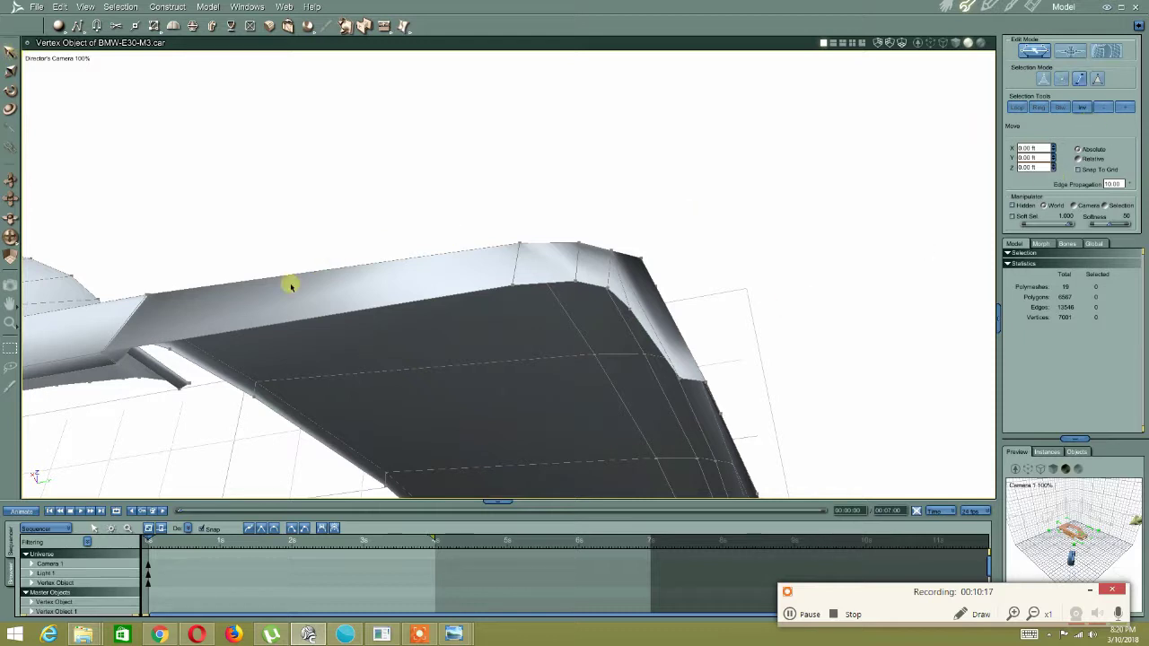
pyautogui.click(251, 331)
pyautogui.moveTo(221, 308); pyautogui.dragTo(422, 311, button='middle')
pyautogui.keyDown('shift'); pyautogui.click(416, 342); pyautogui.keyUp('shift')
pyautogui.keyDown('shift'); pyautogui.click(447, 340); pyautogui.keyUp('shift')
pyautogui.keyDown('shift'); pyautogui.click(468, 349); pyautogui.keyUp('shift')
pyautogui.keyDown('shift'); pyautogui.click(501, 400); pyautogui.keyUp('shift')
pyautogui.moveTo(521, 420); pyautogui.dragTo(506, 322, button='middle')
pyautogui.moveTo(498, 316); pyautogui.dragTo(464, 310)
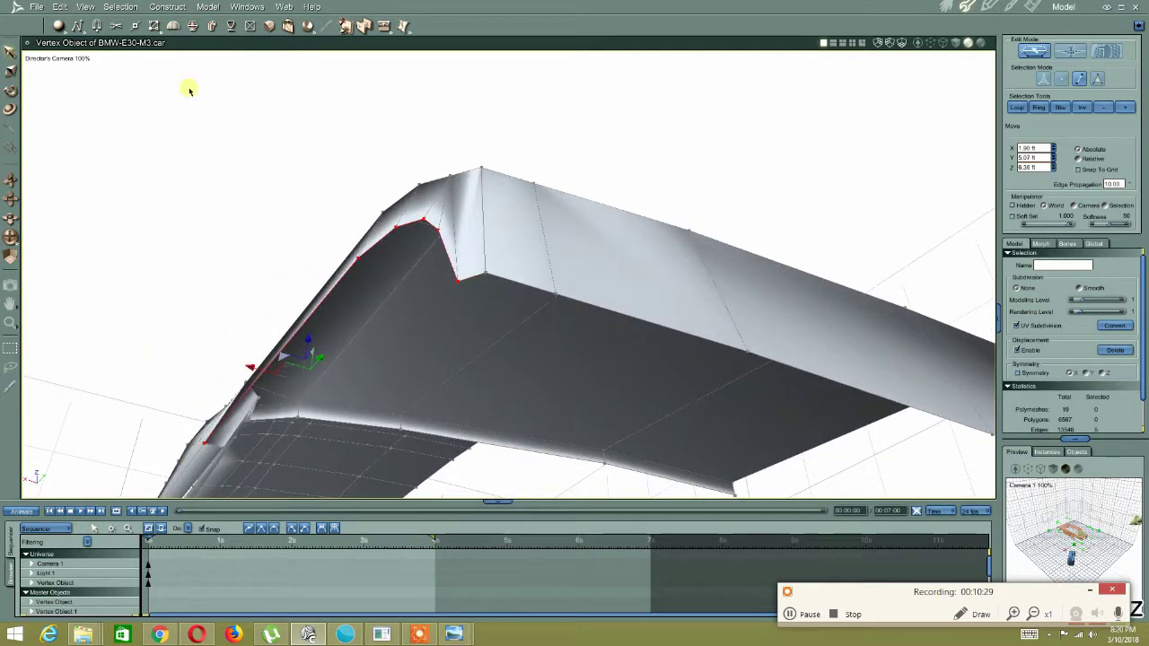
pyautogui.click(175, 24)
pyautogui.moveTo(398, 241); pyautogui.dragTo(407, 266)
pyautogui.click(407, 266)
# Lower the new side lip's edges slightly along the Z axis
pyautogui.rightClick(381, 225)
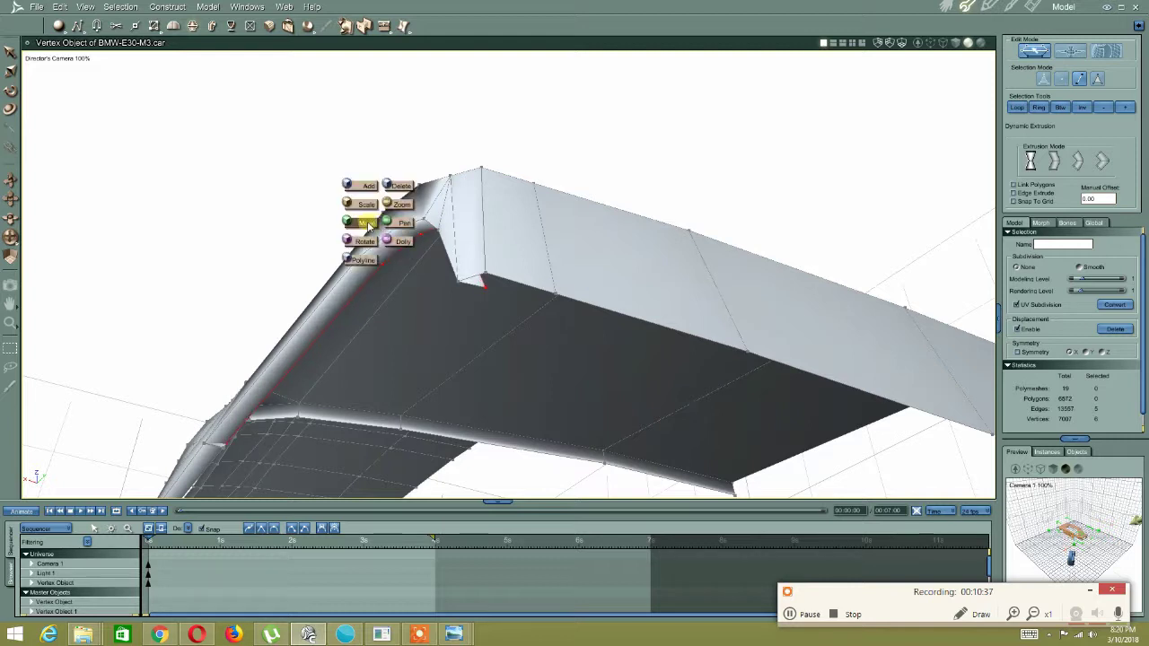
pyautogui.click(362, 223)
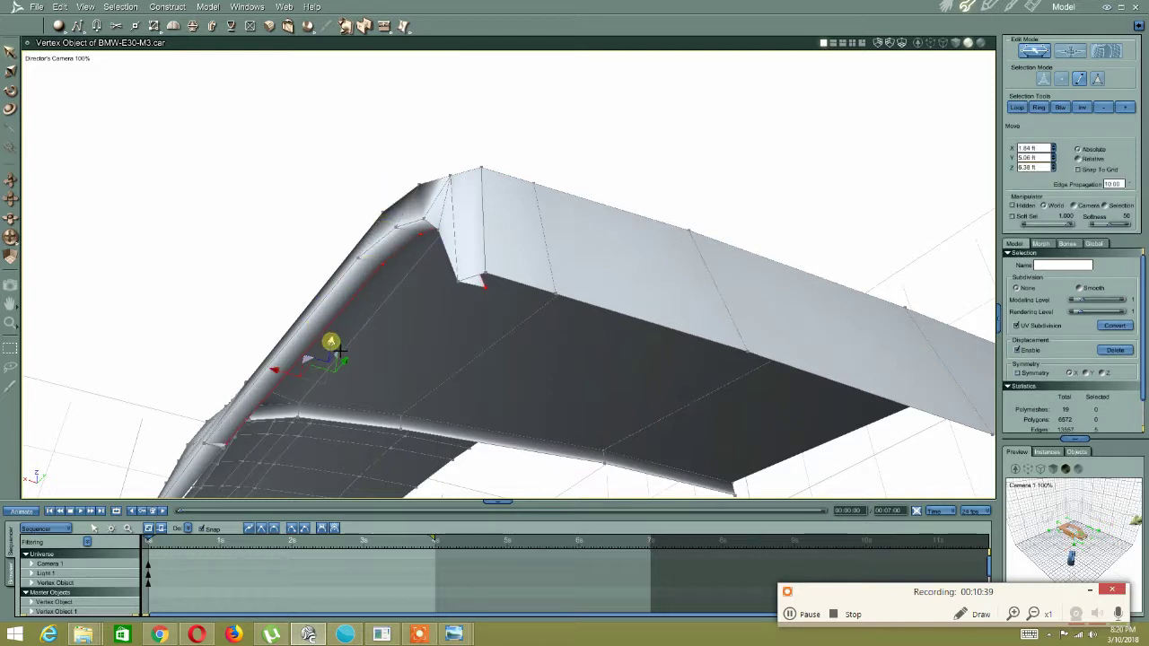
pyautogui.moveTo(341, 353); pyautogui.dragTo(337, 357)
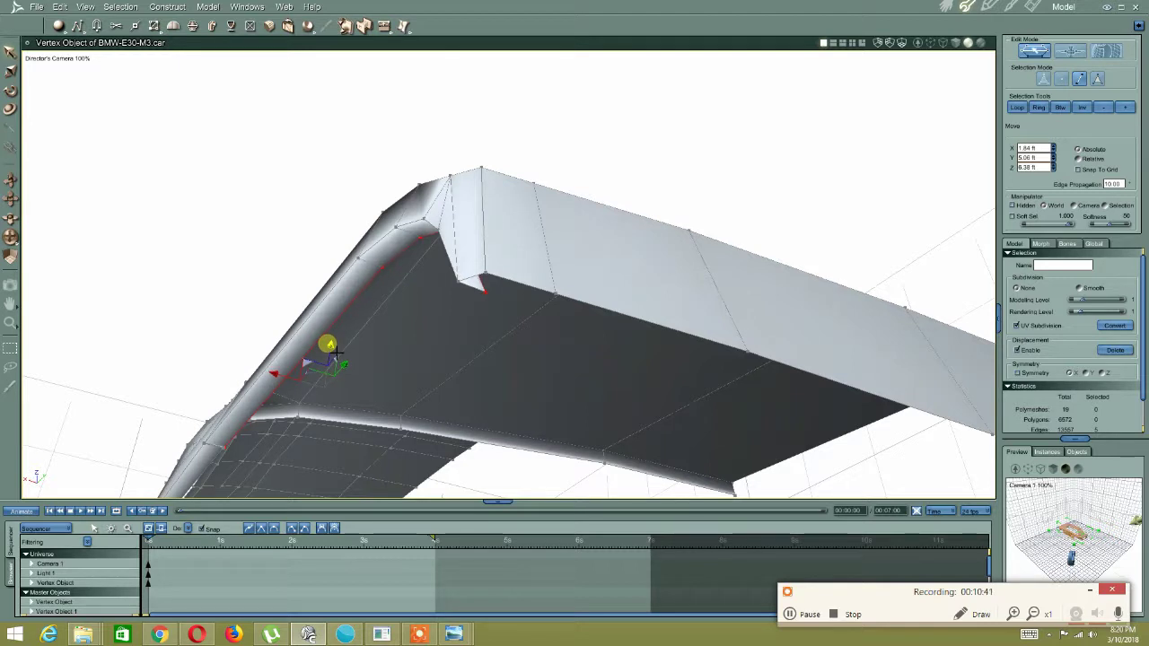
# Target-weld the overlapping vertices where the new side lip meets the pillar's bottom lip
pyautogui.moveTo(297, 341); pyautogui.dragTo(513, 371, button='middle')
pyautogui.scroll(3, 527, 355)
pyautogui.click(440, 392)
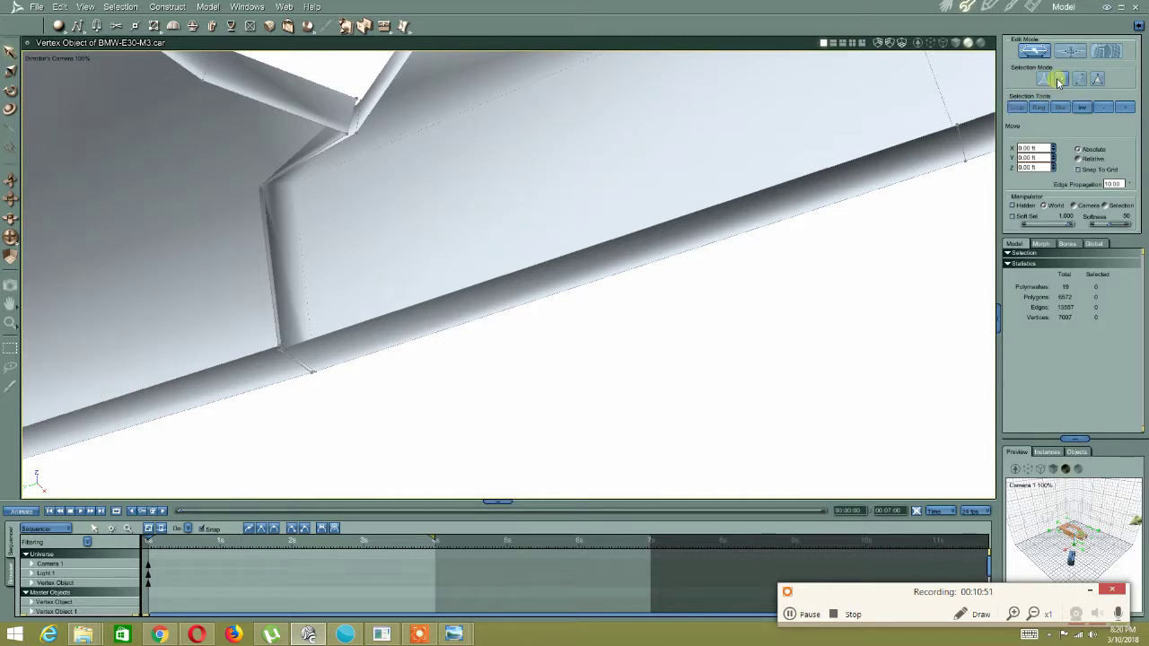
pyautogui.click(285, 26)
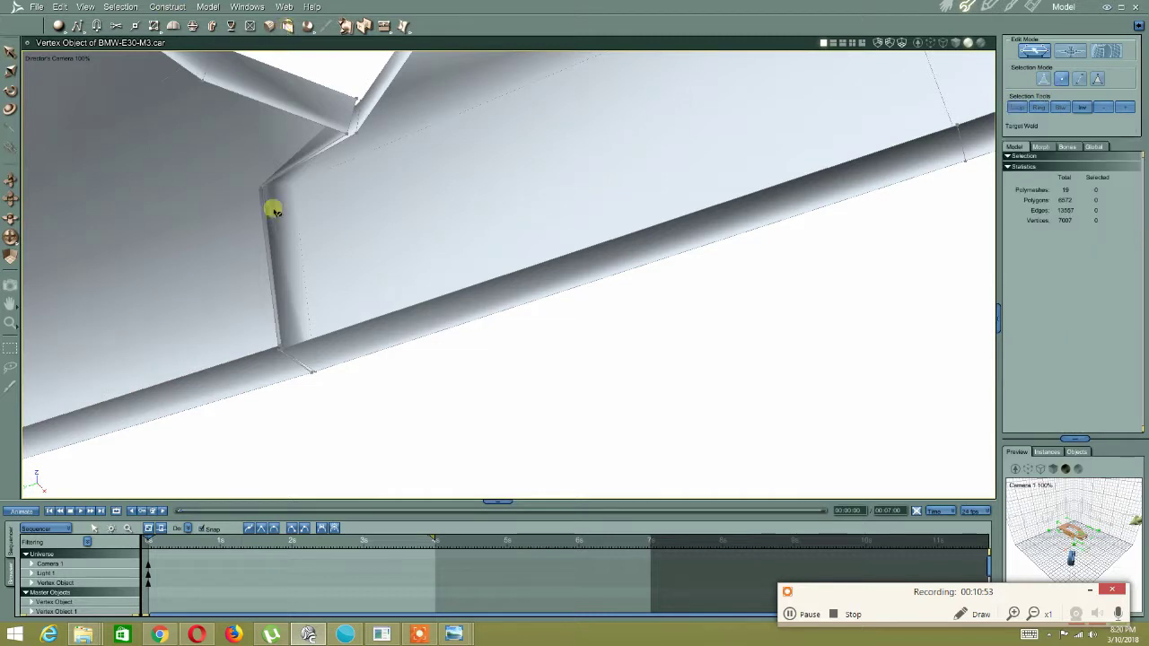
pyautogui.click(281, 349)
pyautogui.click(280, 350)
# Select the four lower edges along the panel's end flange, starting from the corner beside the new side lip
pyautogui.moveTo(280, 350); pyautogui.dragTo(222, 313, button='middle')
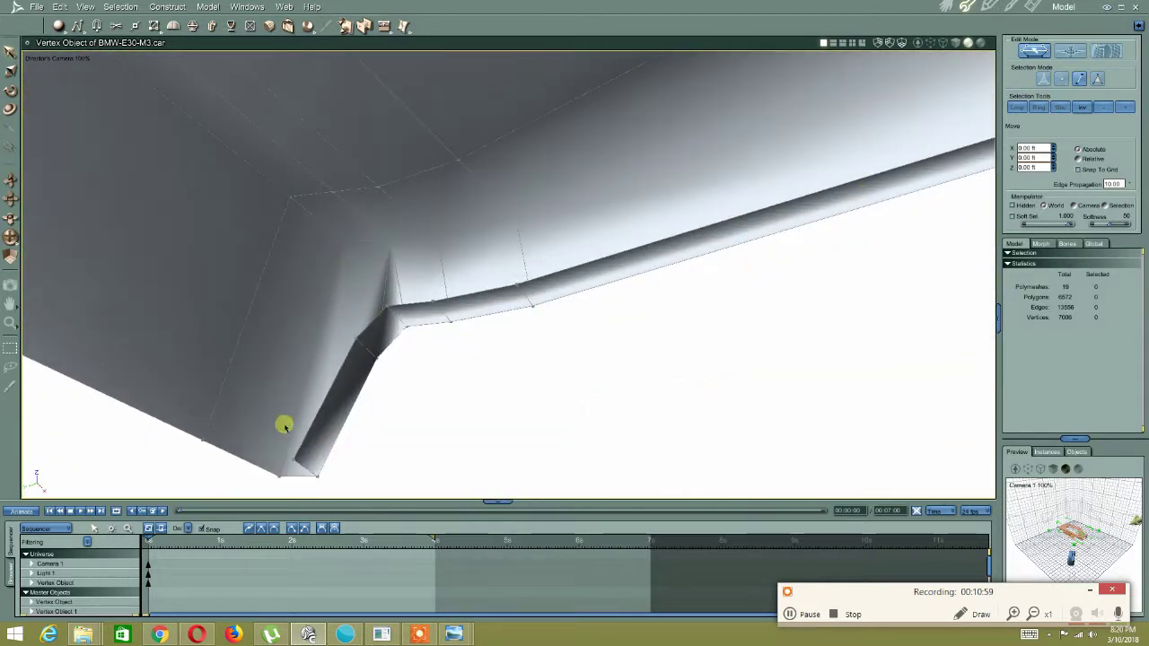
pyautogui.click(281, 478)
pyautogui.click(255, 468)
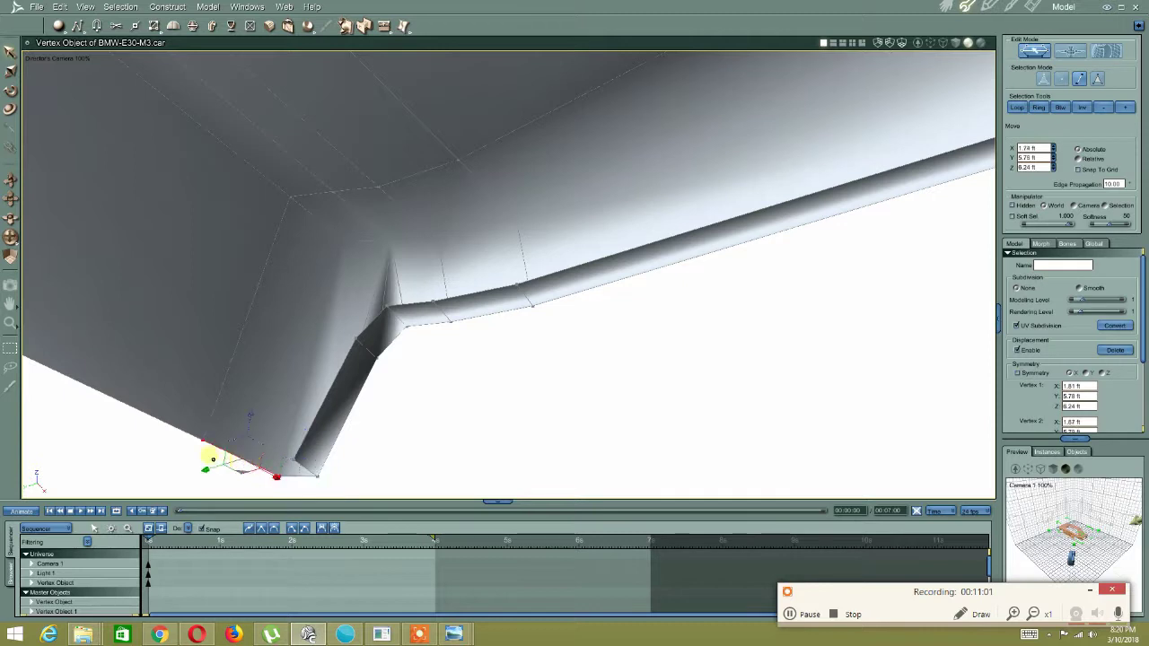
pyautogui.moveTo(166, 388); pyautogui.dragTo(222, 324, button='middle')
pyautogui.scroll(-3, 336, 380)
pyautogui.scroll(3, 353, 350)
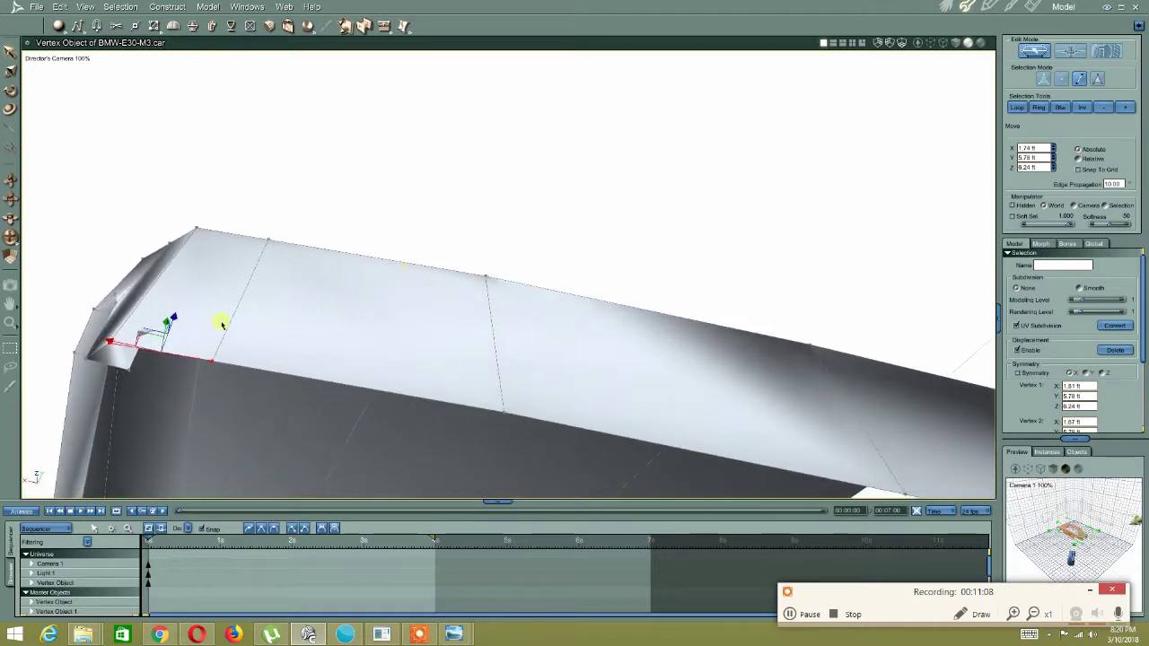
pyautogui.keyDown('shift'); pyautogui.click(289, 378); pyautogui.keyUp('shift')
pyautogui.moveTo(355, 370); pyautogui.dragTo(389, 391, button='middle')
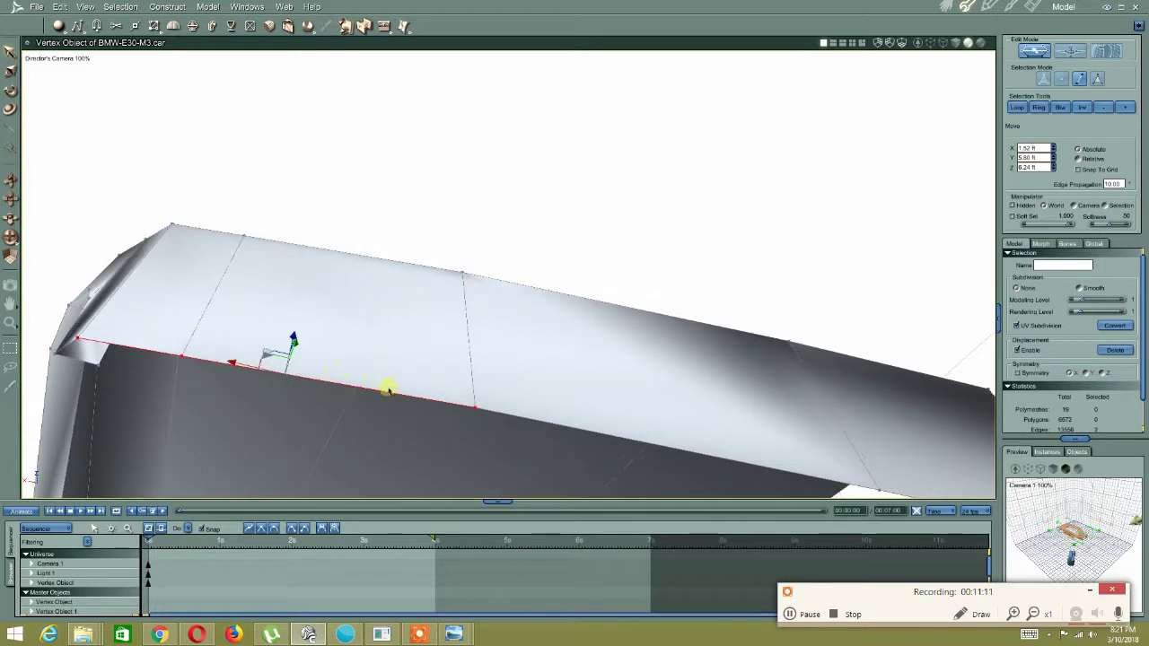
pyautogui.keyDown('shift'); pyautogui.click(501, 414); pyautogui.keyUp('shift')
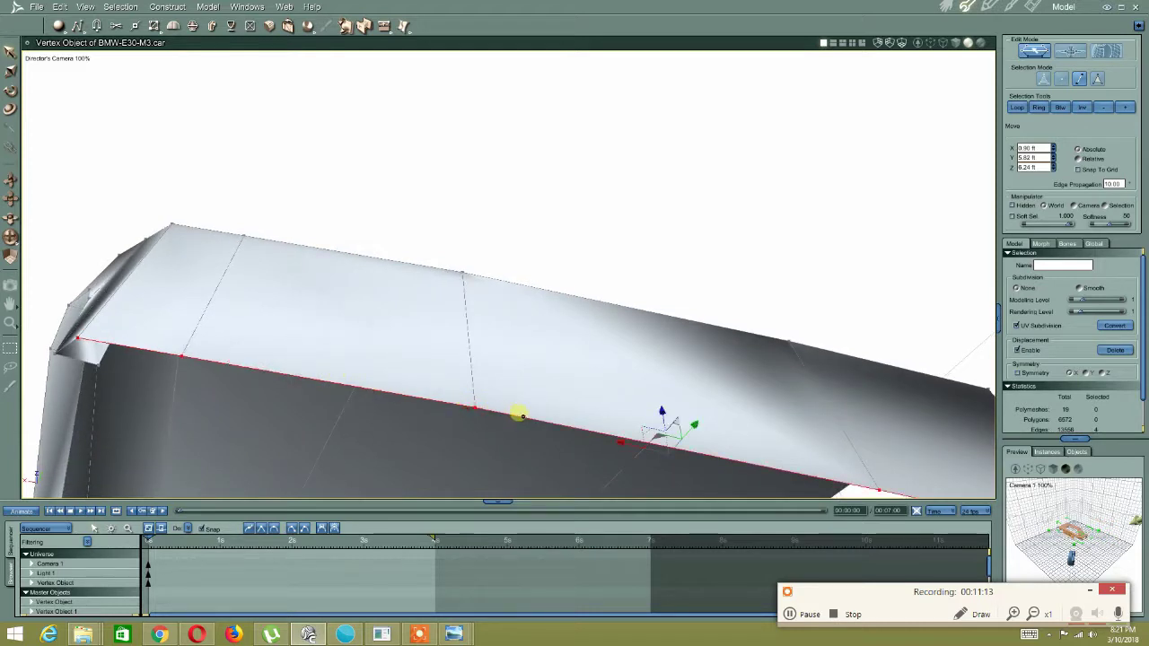
pyautogui.scroll(-3, 523, 415)
pyautogui.moveTo(501, 411); pyautogui.dragTo(626, 437, button='middle')
pyautogui.scroll(3, 457, 346)
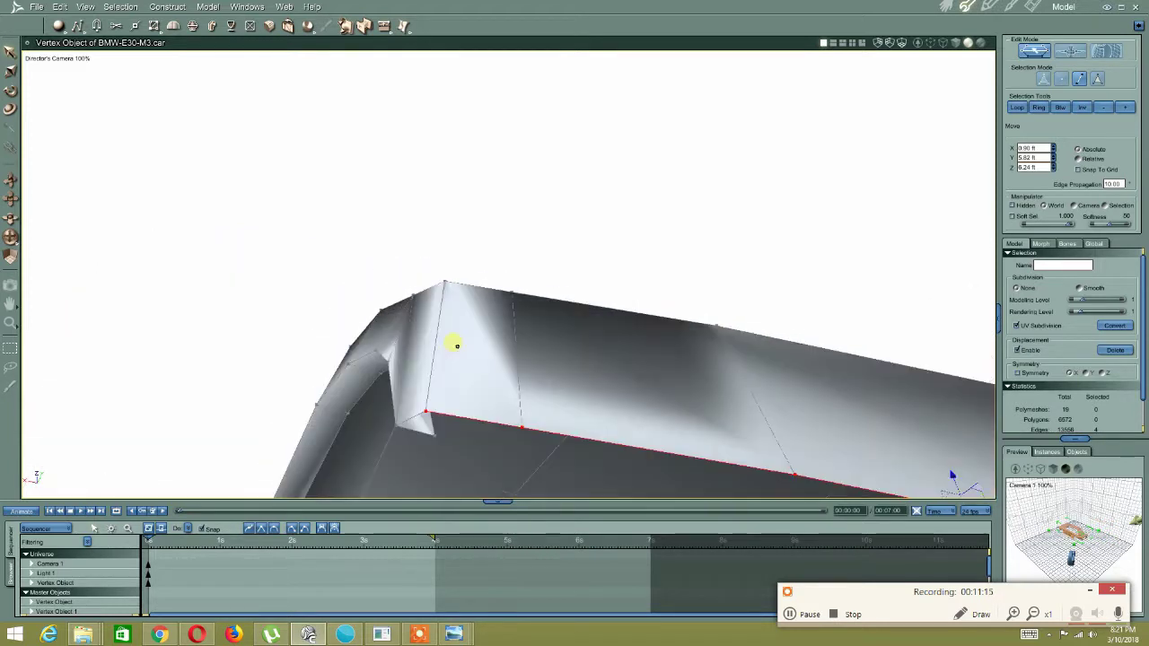
pyautogui.moveTo(473, 397)
pyautogui.mouseDown(button='middle')
pyautogui.moveTo(454, 389)
pyautogui.moveTo(467, 409)
pyautogui.mouseUp(button='middle')
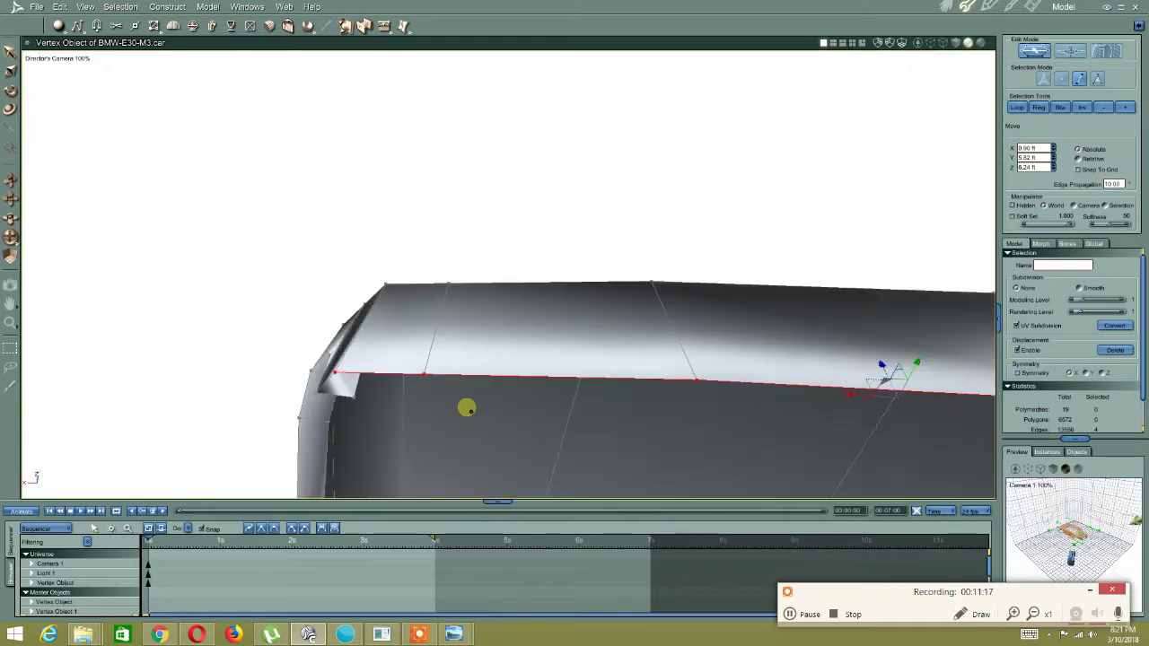
pyautogui.click(385, 27)
pyautogui.moveTo(273, 217); pyautogui.dragTo(385, 221, button='middle')
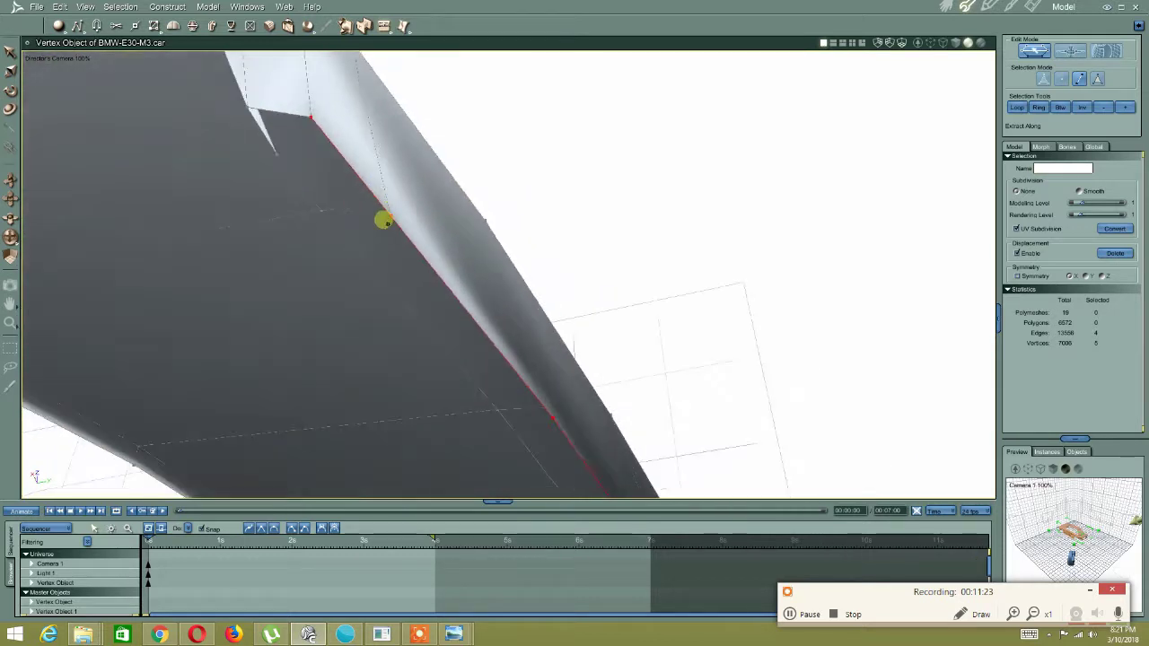
pyautogui.moveTo(395, 239); pyautogui.dragTo(387, 235)
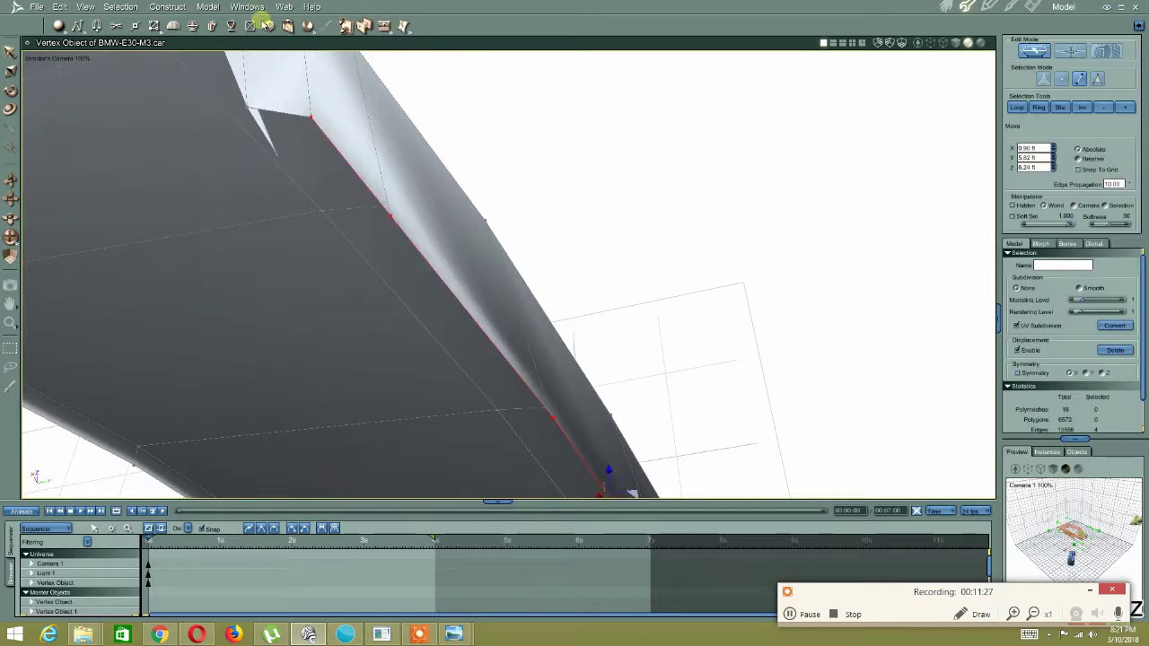
# Extrude a lip from the four selected end-flange edges and move it inward along the Y axis to about 5.77 ft
pyautogui.click(191, 26)
pyautogui.moveTo(381, 199); pyautogui.dragTo(114, 360)
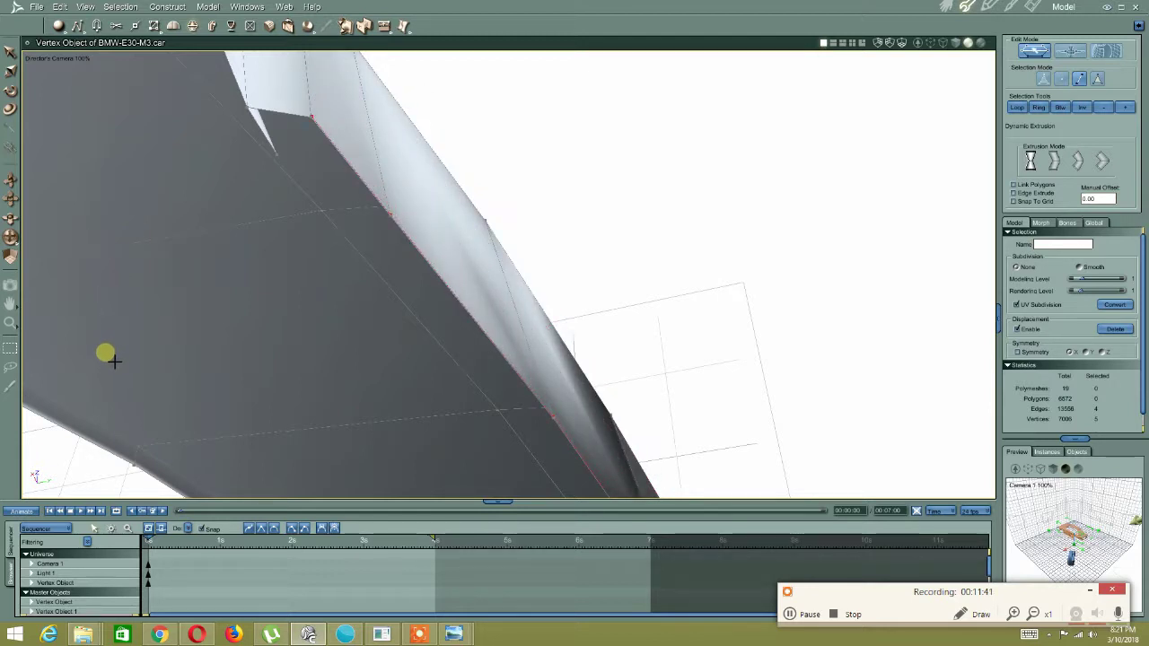
pyautogui.rightClick(278, 219)
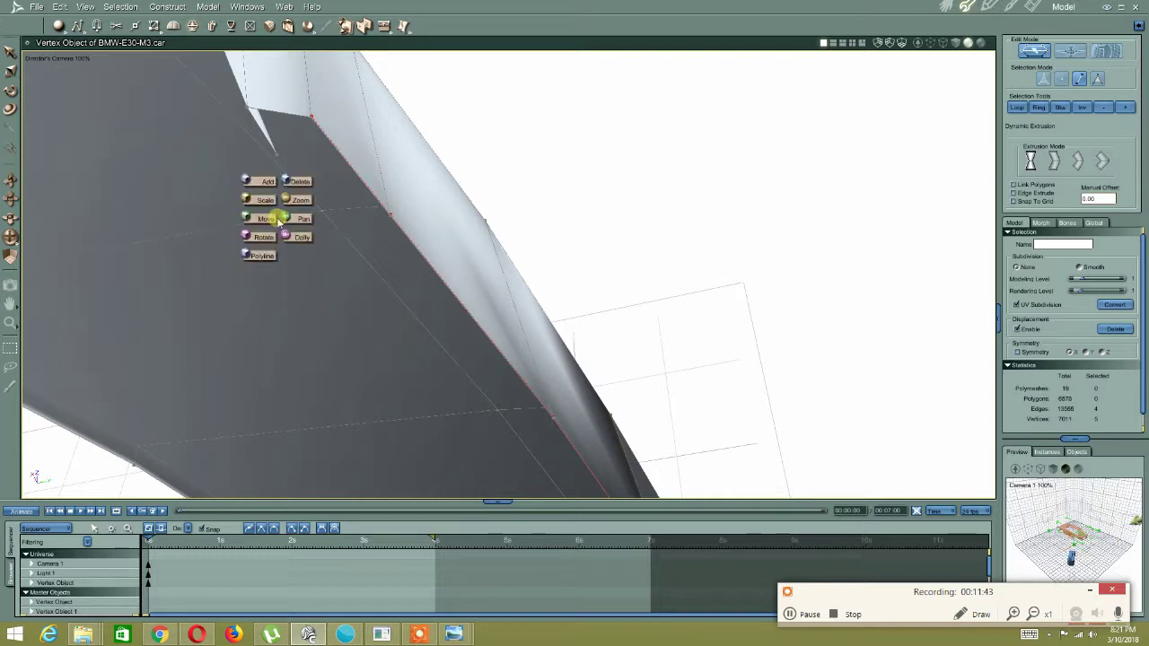
pyautogui.click(266, 223)
pyautogui.moveTo(306, 164); pyautogui.dragTo(345, 140, button='middle')
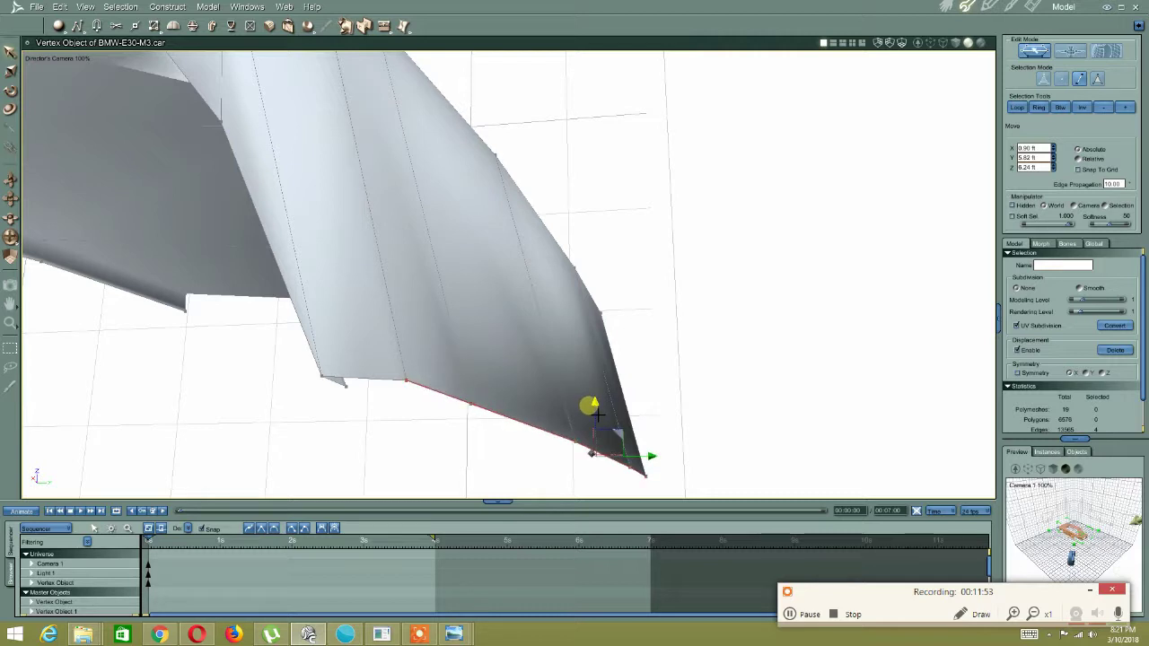
pyautogui.moveTo(658, 459); pyautogui.dragTo(619, 457)
pyautogui.moveTo(619, 457); pyautogui.dragTo(439, 346, button='middle')
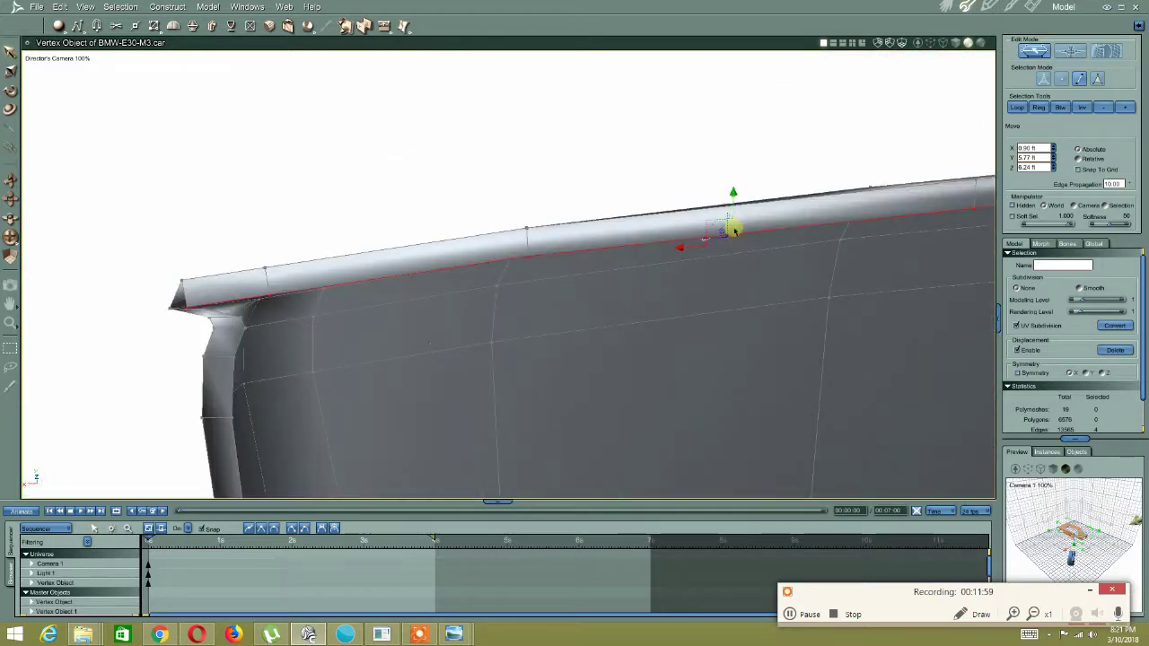
pyautogui.moveTo(742, 205); pyautogui.dragTo(741, 207)
# Target-weld the end lip's corner vertex and the next inner vertex onto the side lip's vertices at the panel corner
pyautogui.moveTo(585, 215); pyautogui.dragTo(588, 224, button='middle')
pyautogui.click(420, 147)
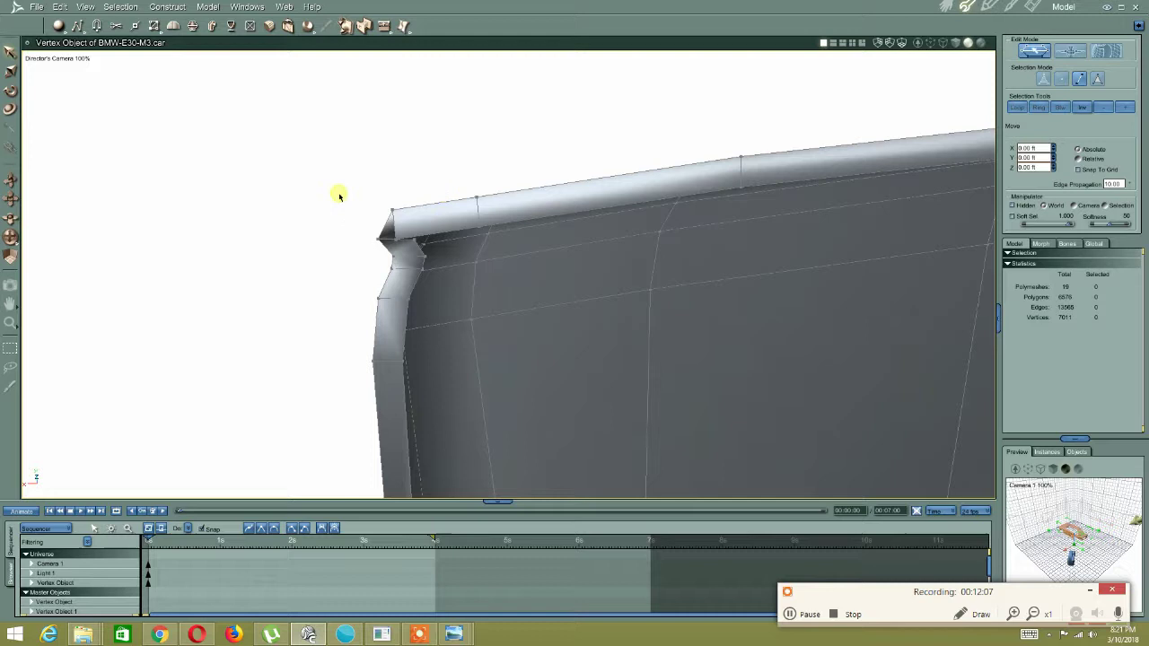
pyautogui.click(288, 25)
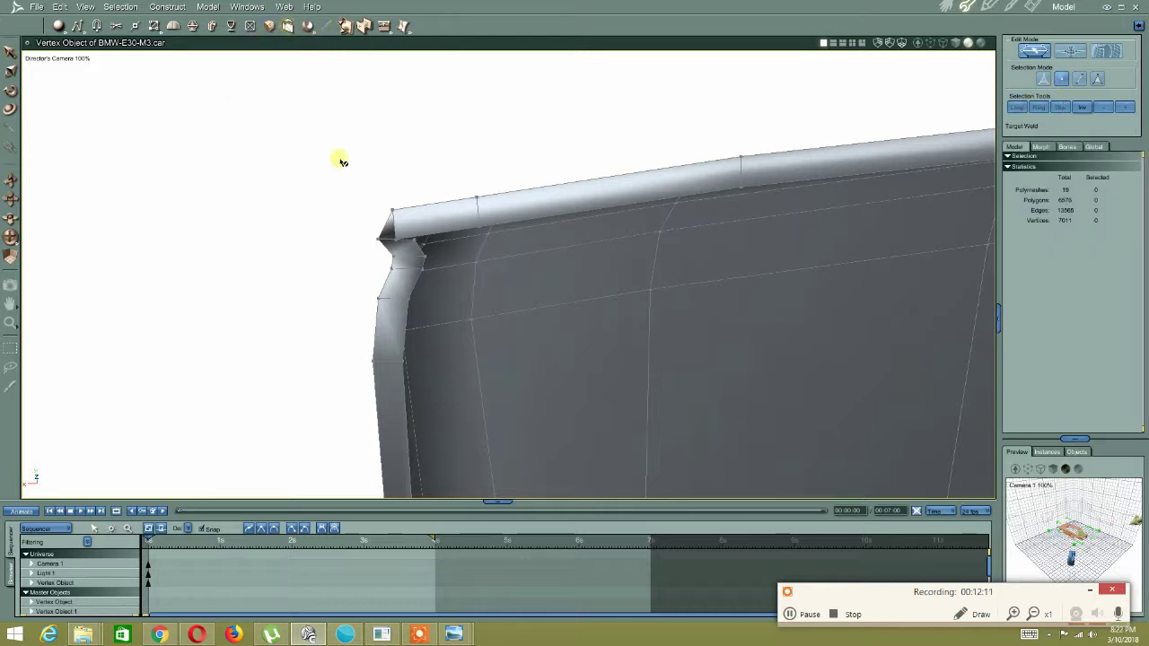
pyautogui.click(392, 239)
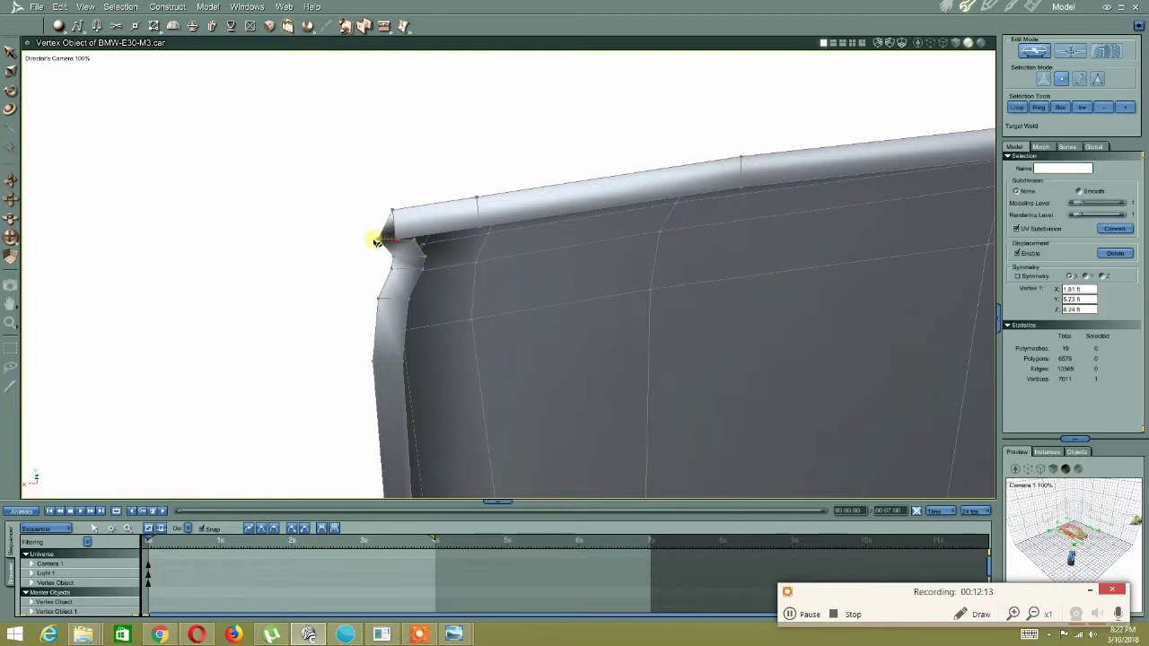
pyautogui.click(379, 239)
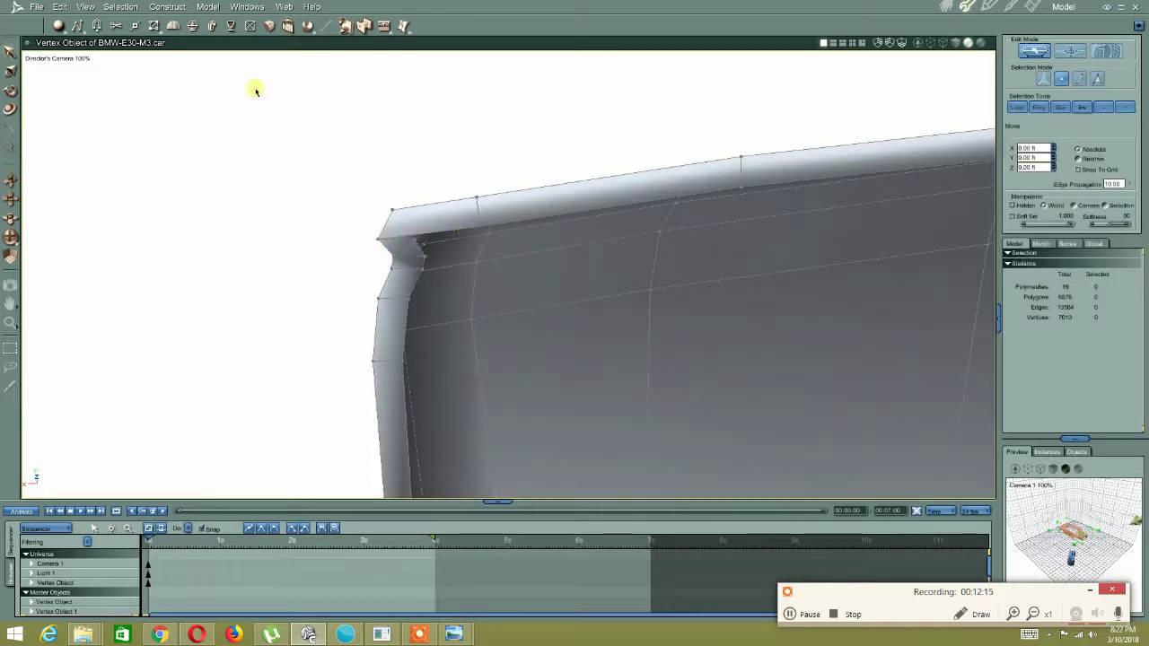
pyautogui.click(288, 26)
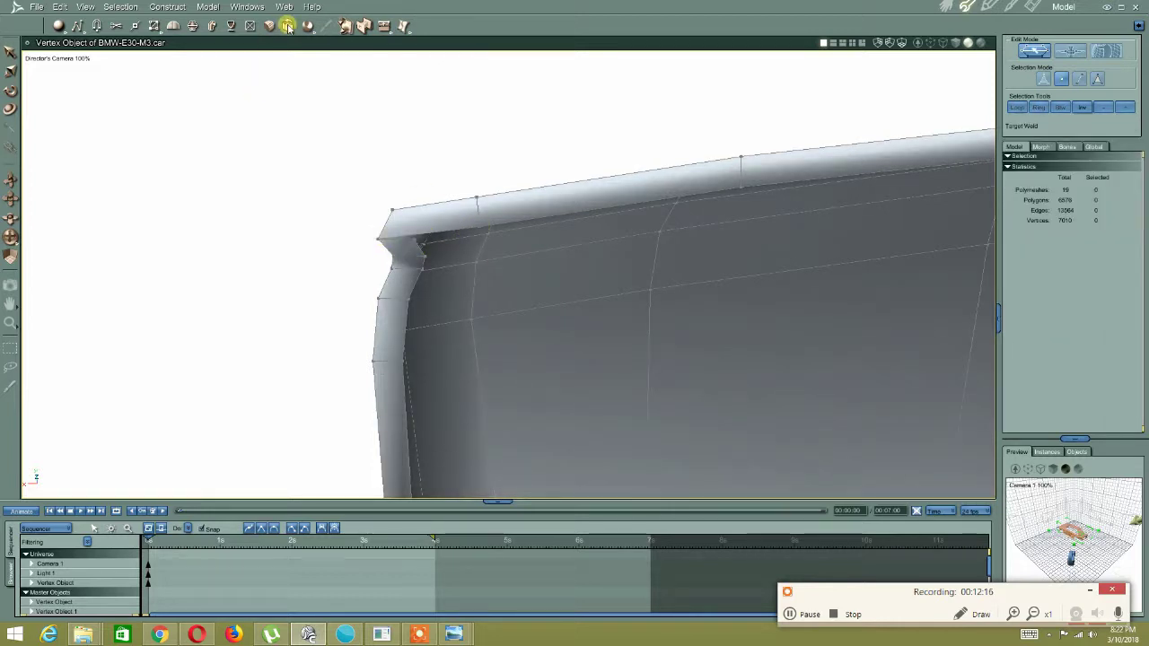
pyautogui.click(480, 228)
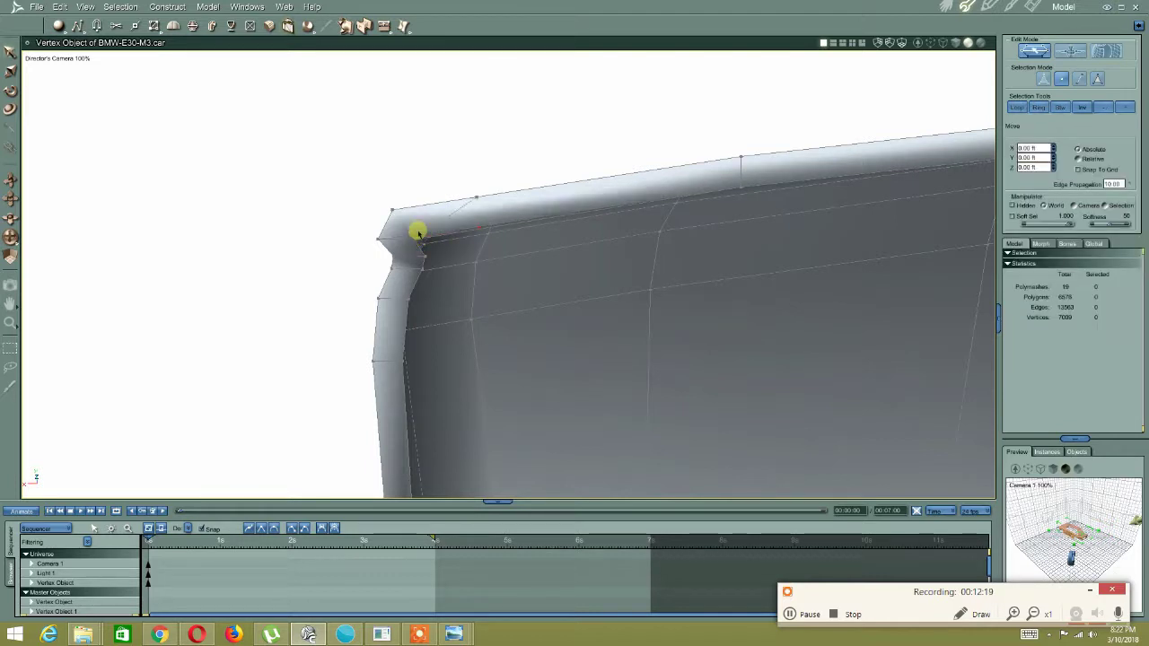
# Select the four connected edges of the first crosswise loop beside the corner, from the end flange up onto the top panel
pyautogui.scroll(-3, 439, 216)
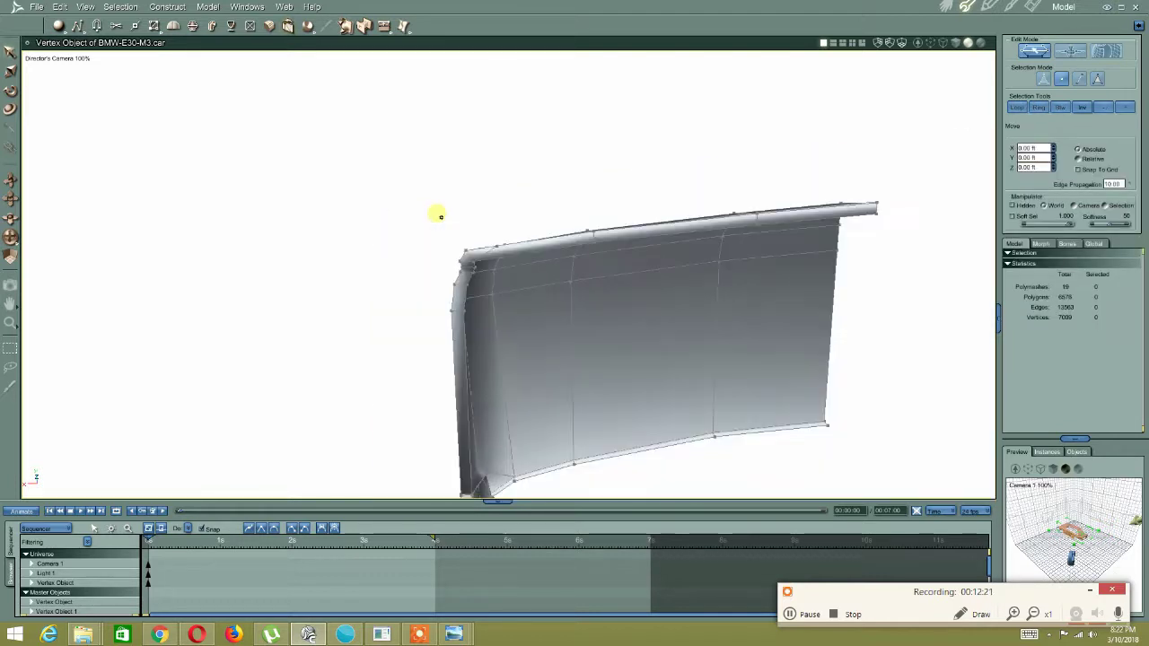
pyautogui.moveTo(464, 231); pyautogui.dragTo(464, 242, button='middle')
pyautogui.moveTo(322, 125); pyautogui.dragTo(320, 131, button='middle')
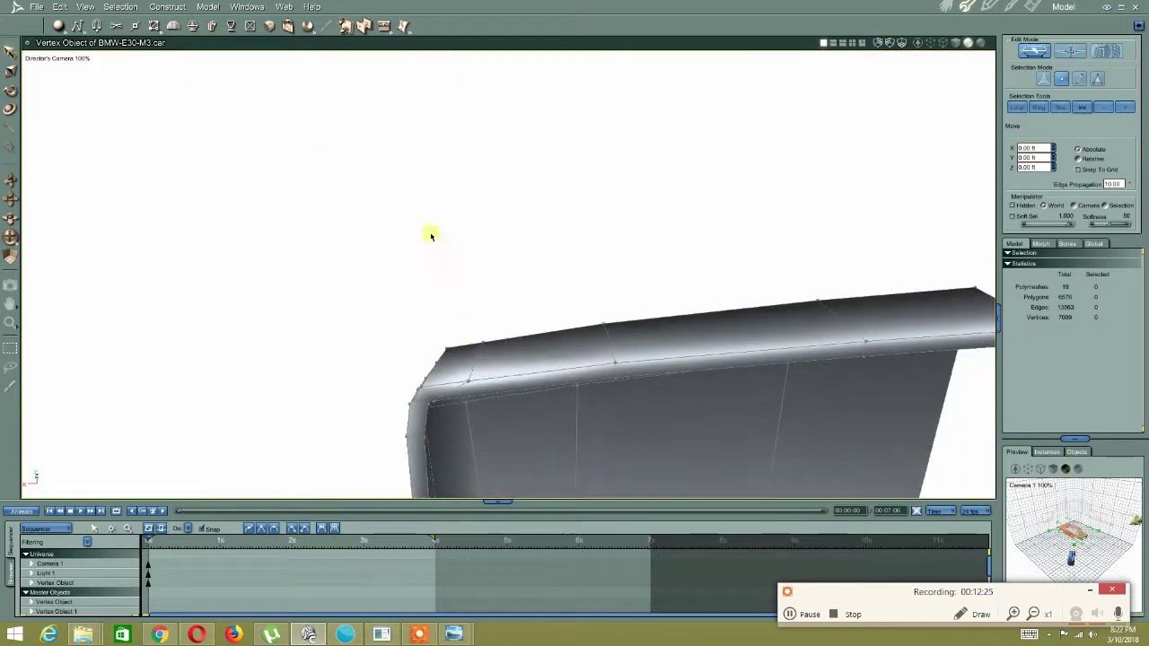
pyautogui.click(470, 381)
pyautogui.moveTo(500, 295); pyautogui.dragTo(536, 362, button='middle')
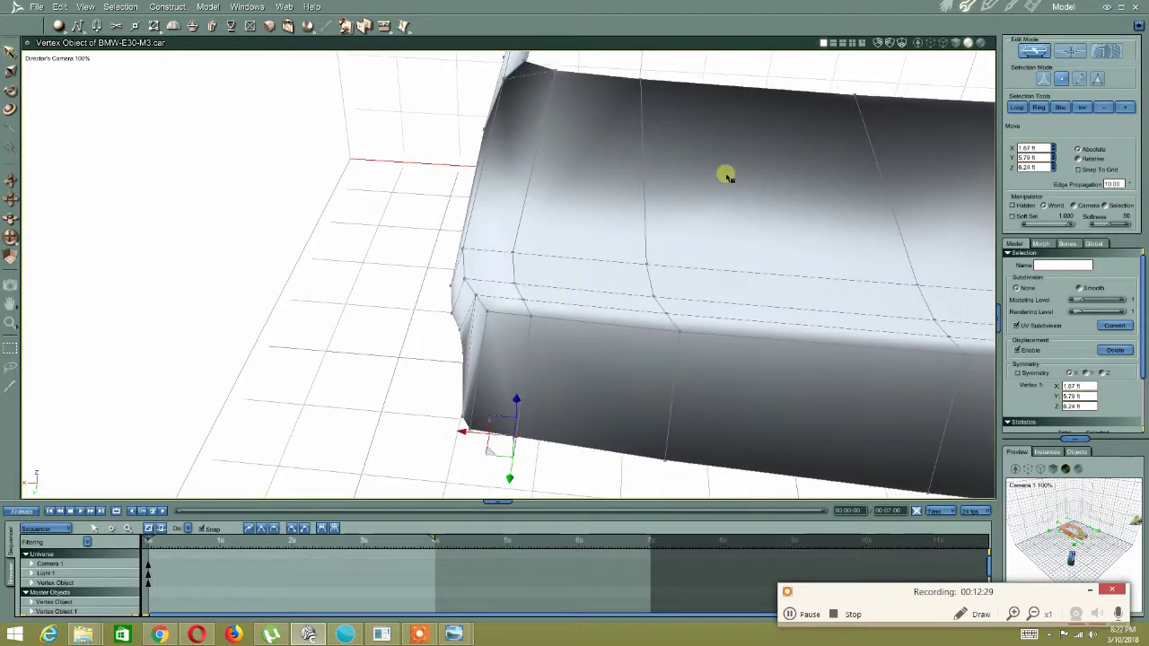
pyautogui.click(585, 214)
pyautogui.click(1076, 81)
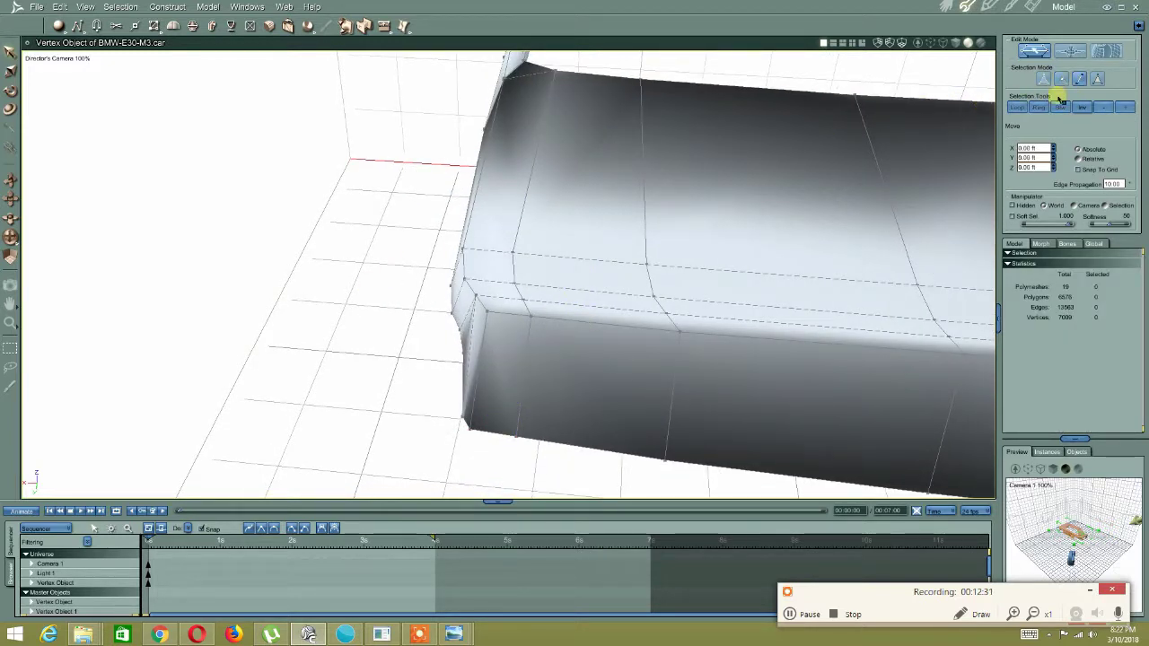
pyautogui.click(521, 393)
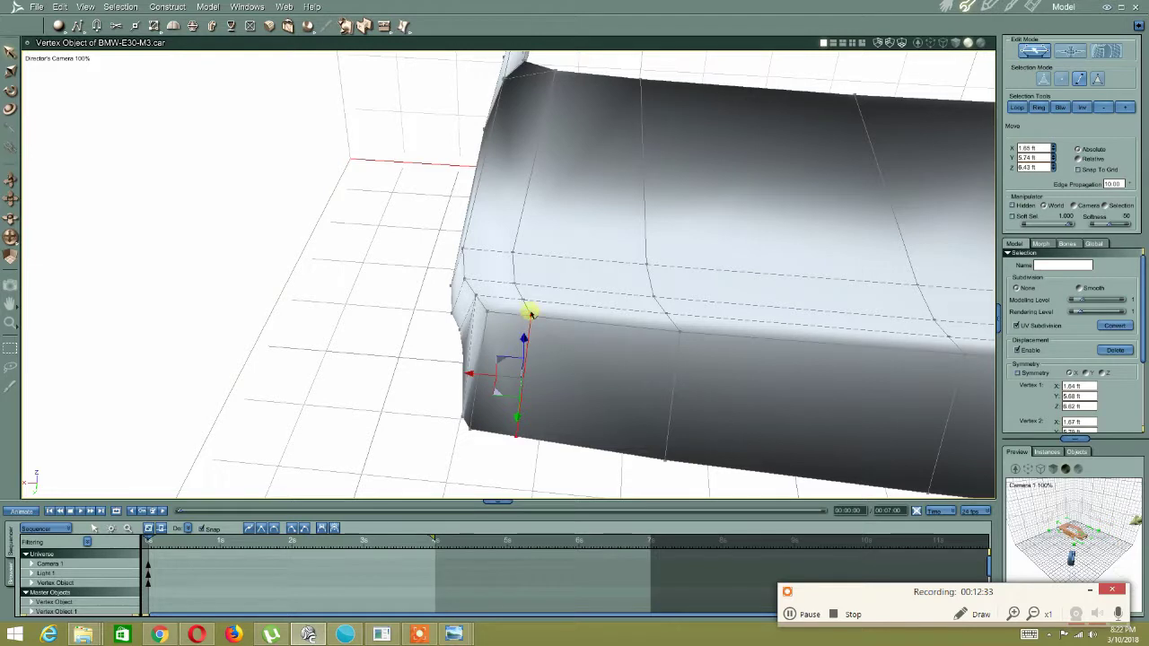
pyautogui.keyDown('shift'); pyautogui.click(528, 309); pyautogui.keyUp('shift')
pyautogui.keyDown('shift'); pyautogui.click(519, 292); pyautogui.keyUp('shift')
pyautogui.moveTo(514, 283)
pyautogui.mouseDown(button='middle')
pyautogui.moveTo(510, 303)
pyautogui.moveTo(526, 299)
pyautogui.mouseUp(button='middle')
pyautogui.keyDown('shift'); pyautogui.click(501, 258); pyautogui.keyUp('shift')
pyautogui.moveTo(501, 259); pyautogui.dragTo(504, 283, button='middle')
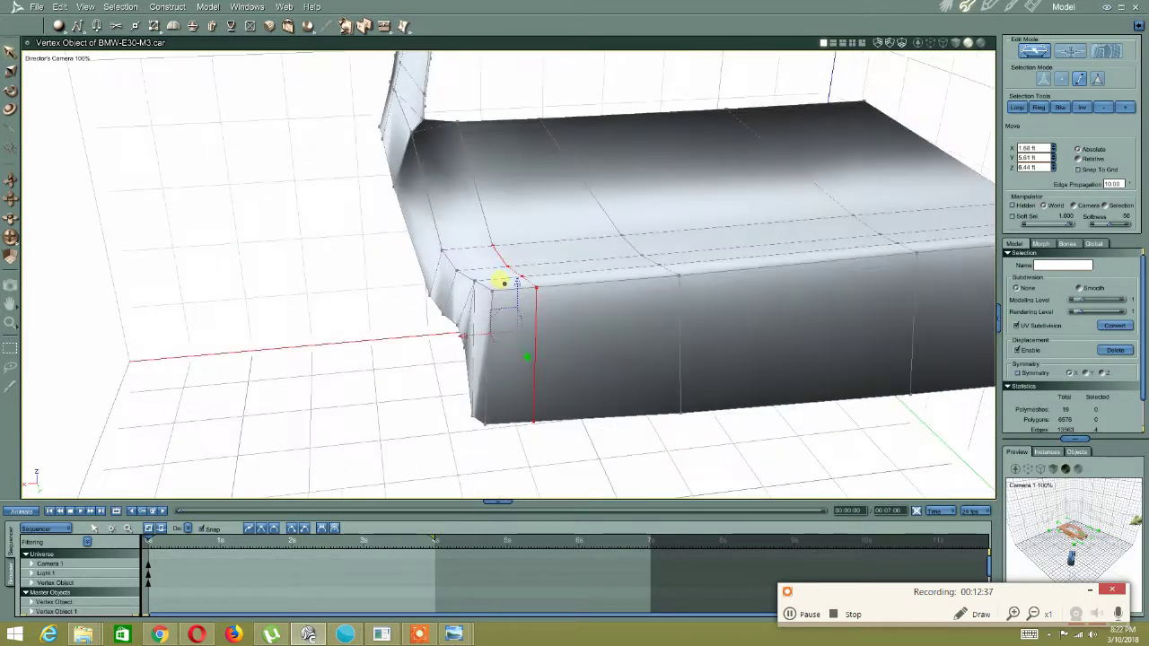
# Slide the four selected edges closer to the panel corner with Move Along and clear the selection
pyautogui.click(386, 28)
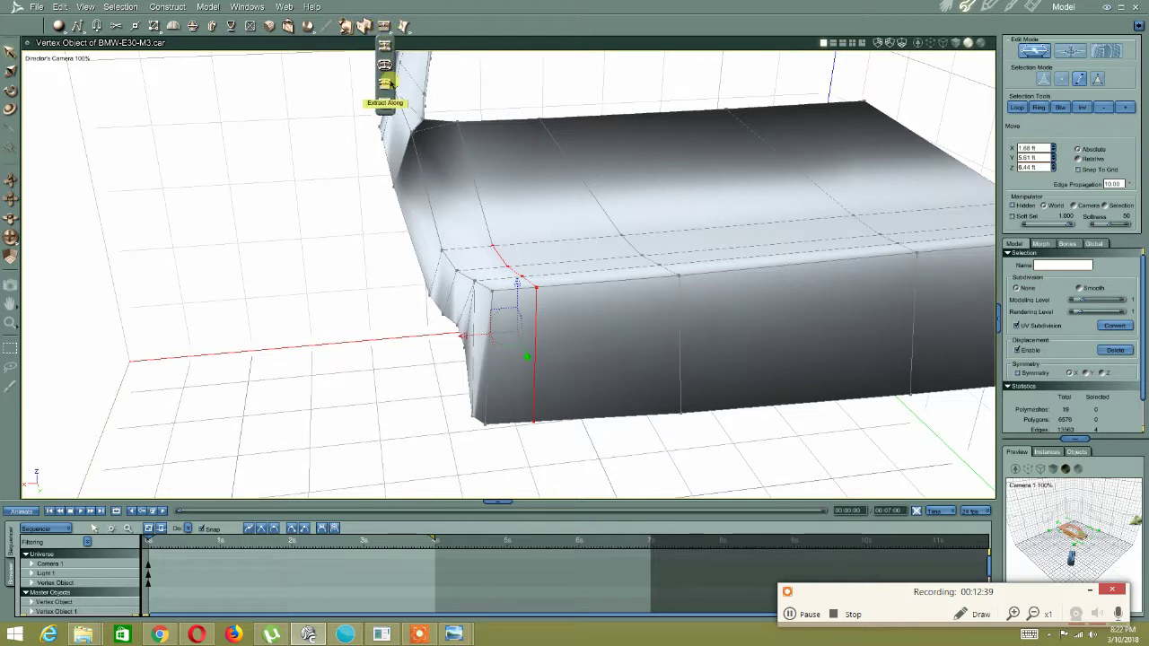
pyautogui.moveTo(381, 99); pyautogui.dragTo(384, 100)
pyautogui.moveTo(466, 292); pyautogui.dragTo(457, 221, button='middle')
pyautogui.moveTo(531, 304); pyautogui.dragTo(528, 316)
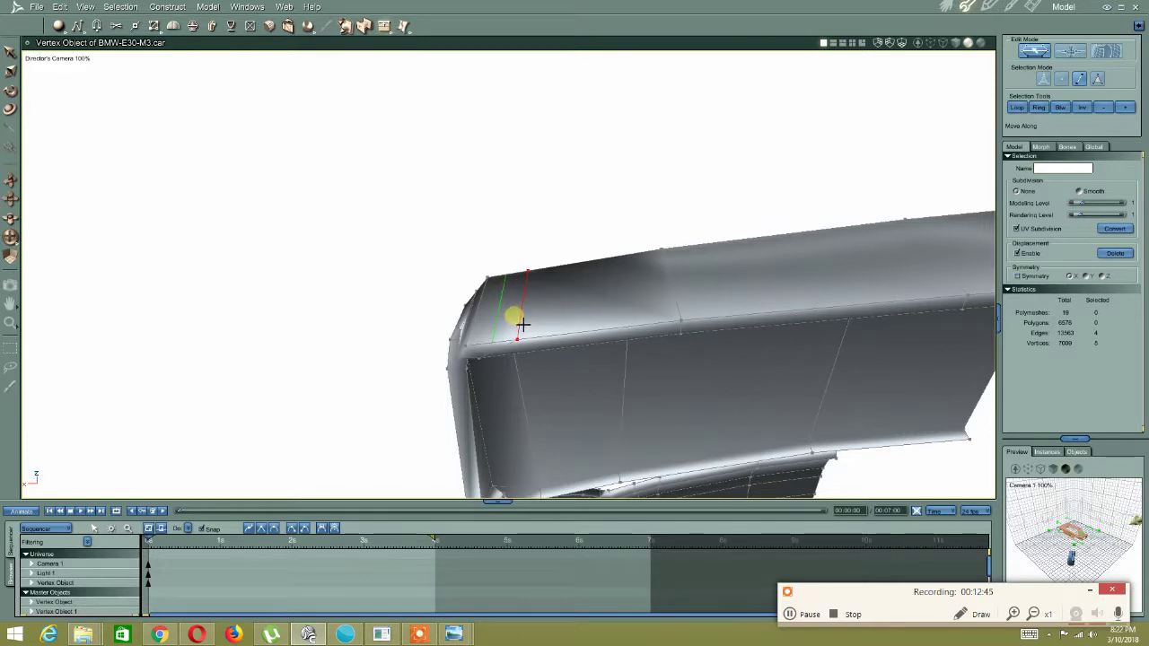
pyautogui.click(517, 320)
pyautogui.moveTo(477, 257); pyautogui.dragTo(489, 382, button='middle')
pyautogui.scroll(-3, 484, 322)
pyautogui.moveTo(488, 319); pyautogui.dragTo(399, 128, button='middle')
pyautogui.moveTo(471, 328); pyautogui.dragTo(528, 401, button='middle')
pyautogui.scroll(3, 573, 421)
pyautogui.click(508, 482)
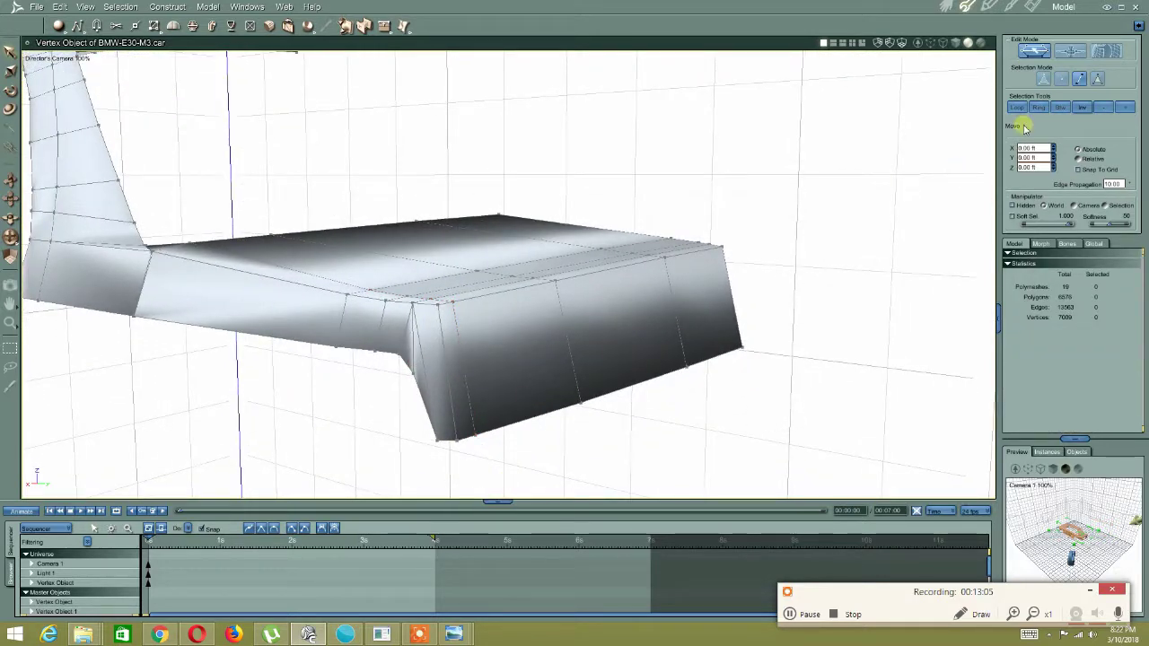
# Select the four lower border edges of the end flange, starting beside the corner
pyautogui.click(133, 26)
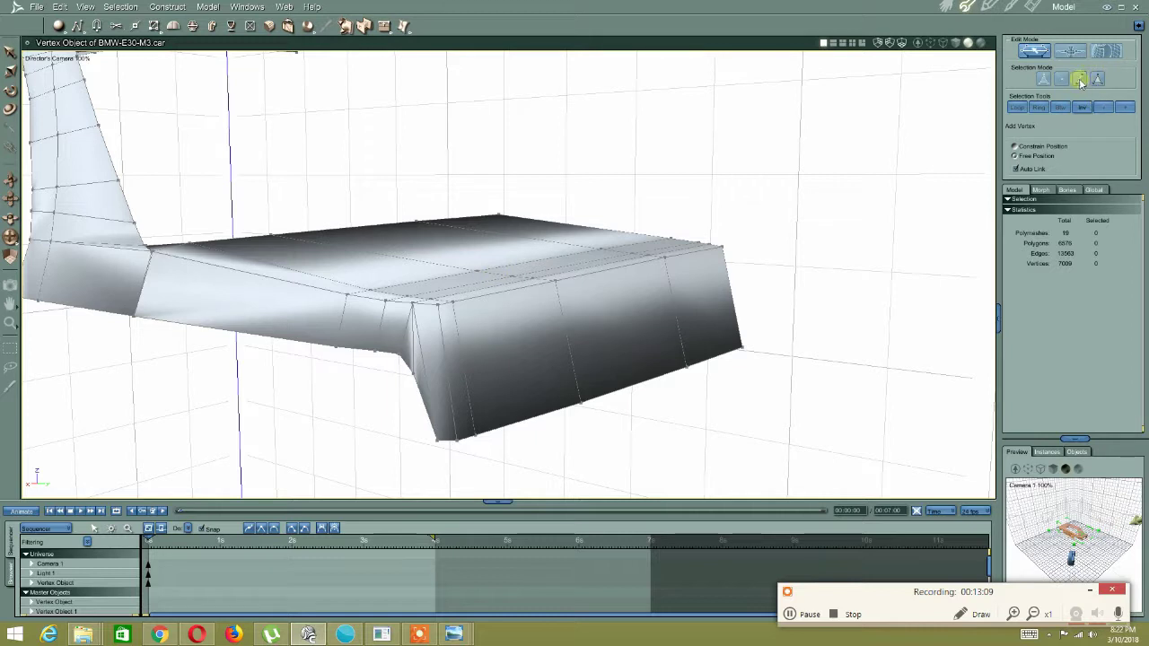
pyautogui.rightClick(367, 362)
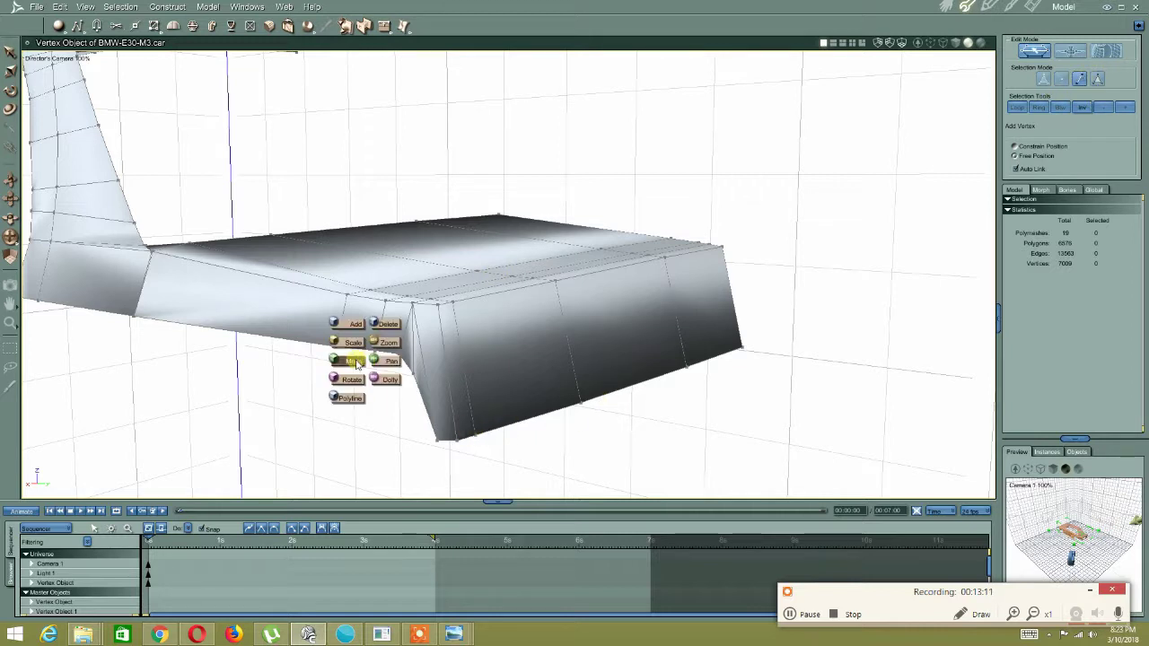
pyautogui.click(356, 362)
pyautogui.click(470, 439)
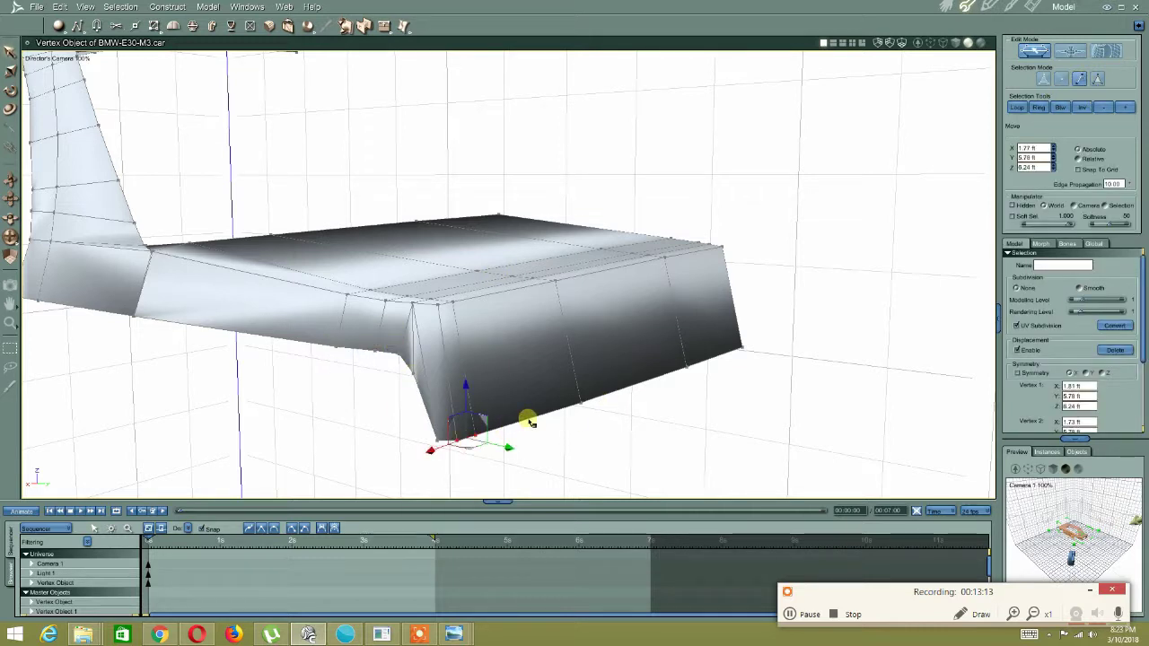
pyautogui.keyDown('shift'); pyautogui.click(536, 416); pyautogui.keyUp('shift')
pyautogui.keyDown('shift'); pyautogui.click(628, 388); pyautogui.keyUp('shift')
pyautogui.keyDown('shift'); pyautogui.click(700, 361); pyautogui.keyUp('shift')
# Try to shift the flange's lower edges upward and extract a parallel edge line from them, undoing the attempts
pyautogui.click(364, 26)
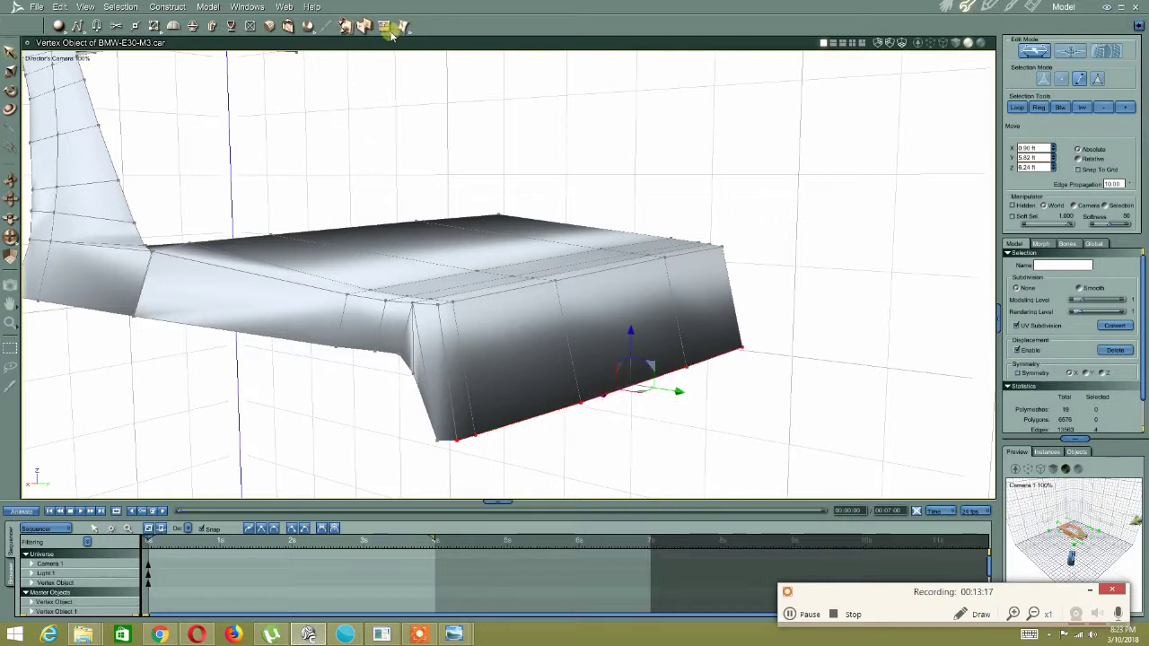
pyautogui.moveTo(505, 435); pyautogui.dragTo(495, 462)
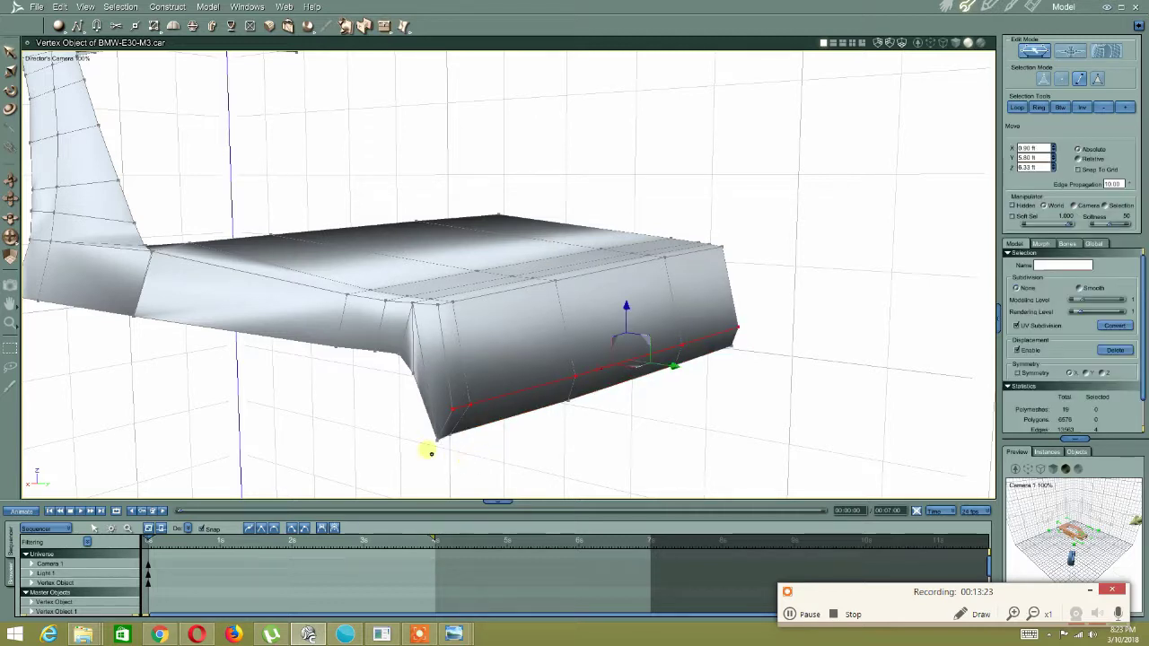
pyautogui.click(391, 30)
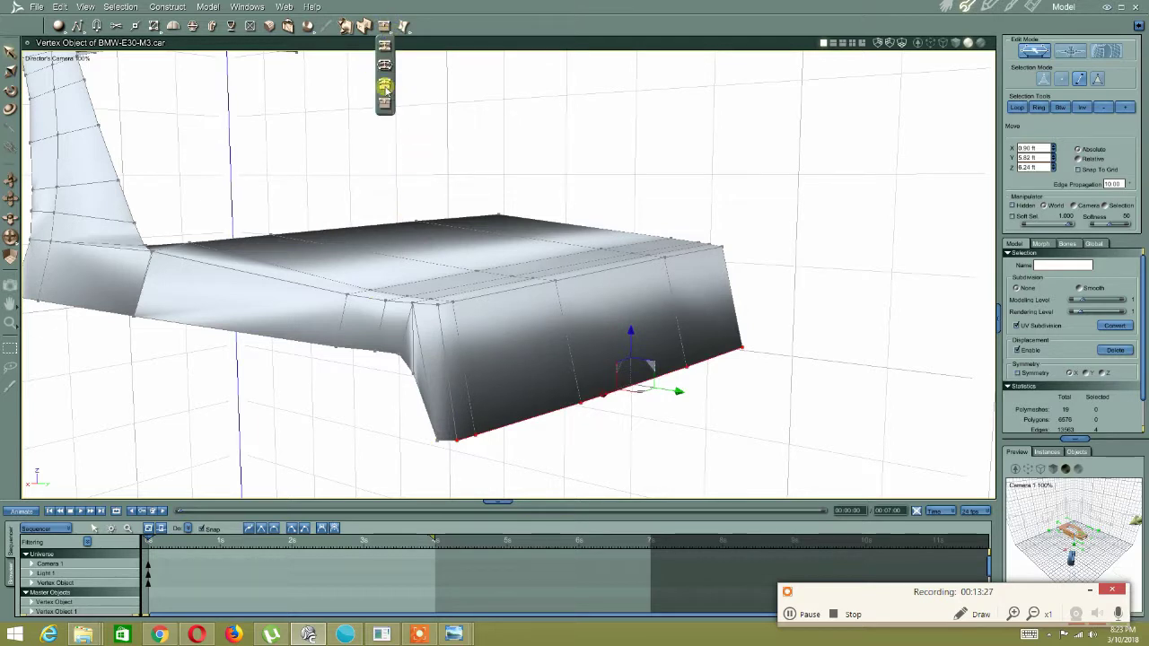
pyautogui.click(386, 90)
pyautogui.moveTo(529, 433); pyautogui.dragTo(520, 460)
pyautogui.moveTo(404, 455); pyautogui.dragTo(403, 432, button='middle')
pyautogui.hotkey('ctrl', 'z')
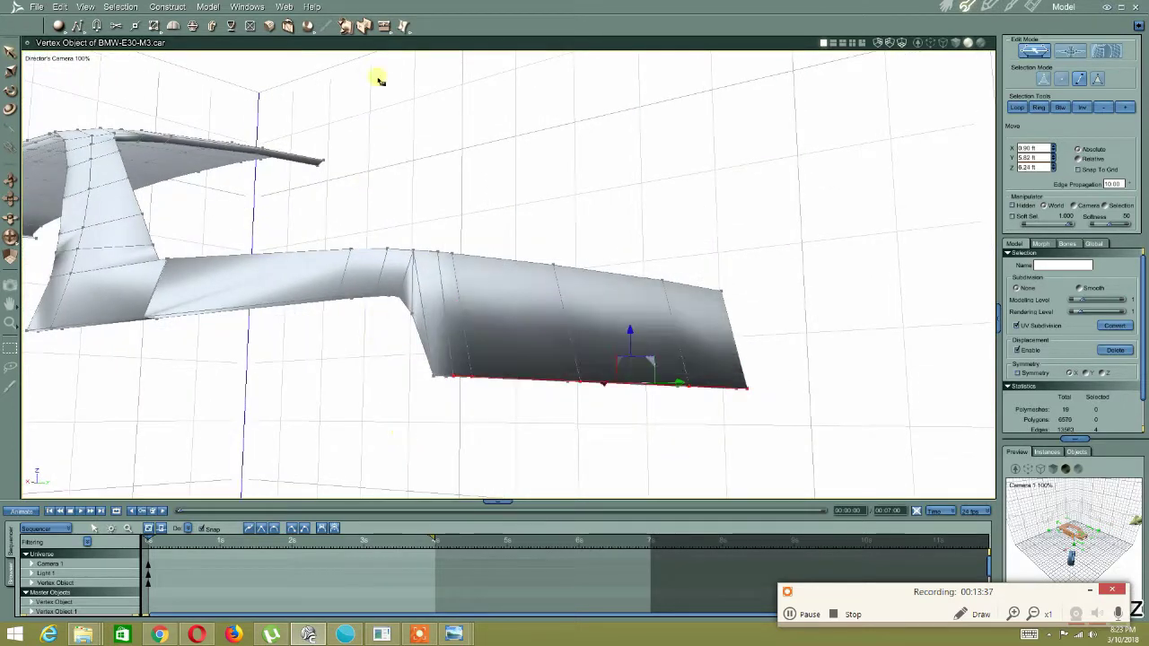
# Extract a parallel edge line across the end flange above its lower border with Extract Along and deselect it
pyautogui.click(383, 27)
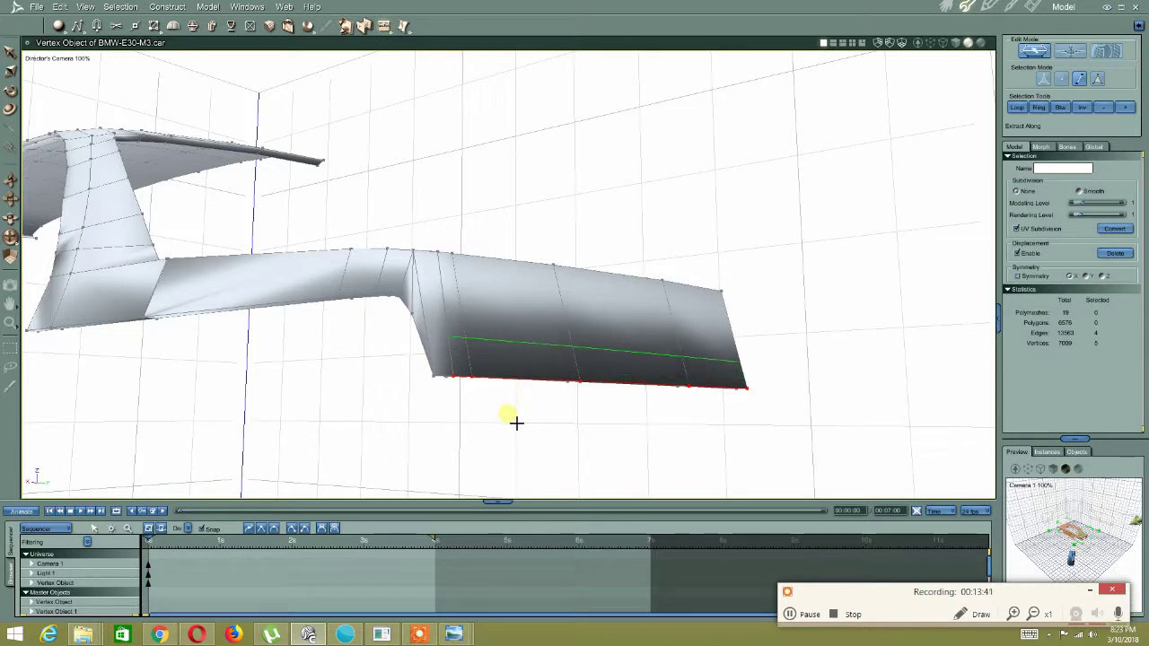
pyautogui.click(467, 409)
pyautogui.moveTo(420, 393)
pyautogui.mouseDown(button='middle')
pyautogui.moveTo(443, 380)
pyautogui.moveTo(433, 394)
pyautogui.mouseUp(button='middle')
pyautogui.click(431, 420)
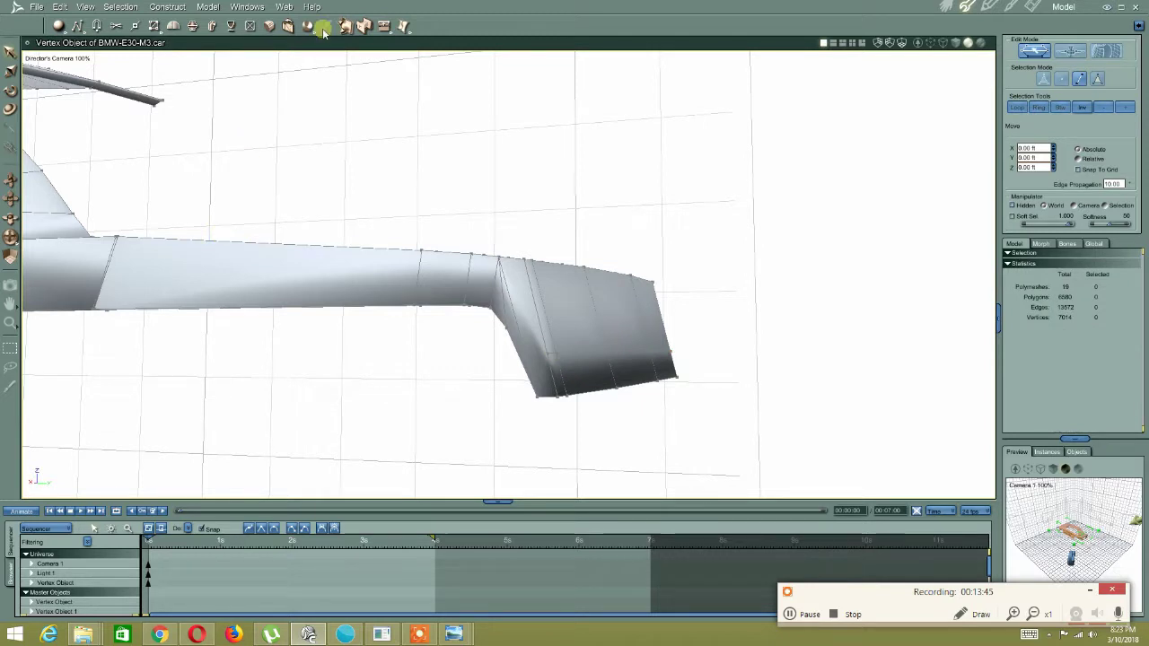
# Add a vertex on the corner fold edge between the side lip's outer vertex and the extracted line's end
pyautogui.click(385, 26)
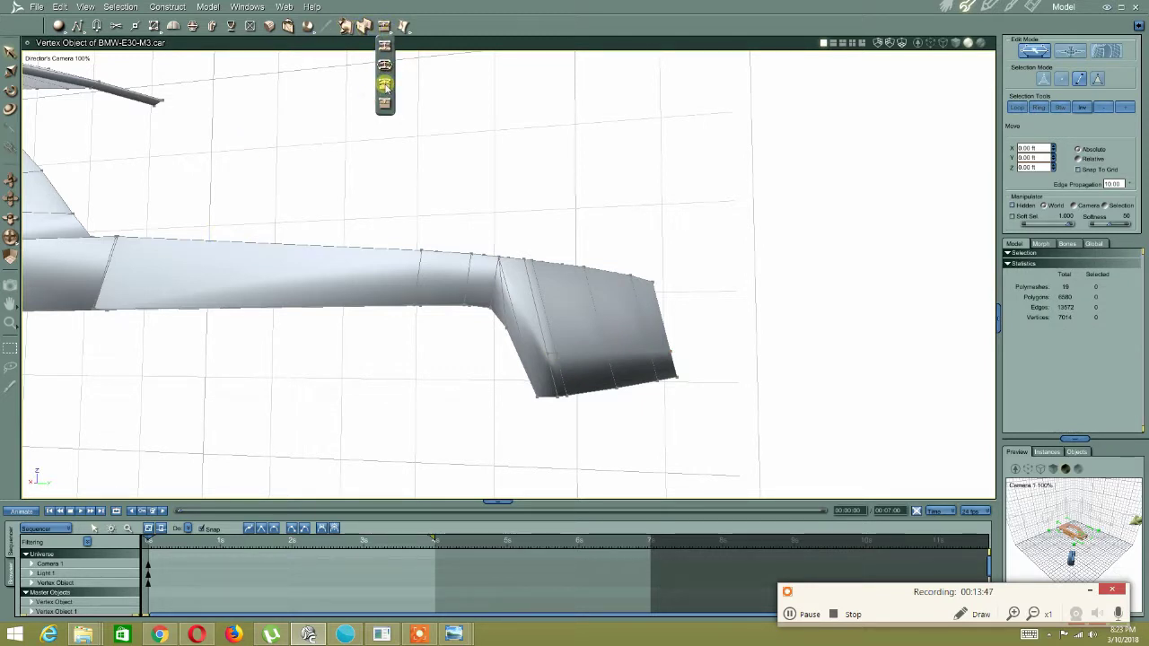
pyautogui.click(386, 88)
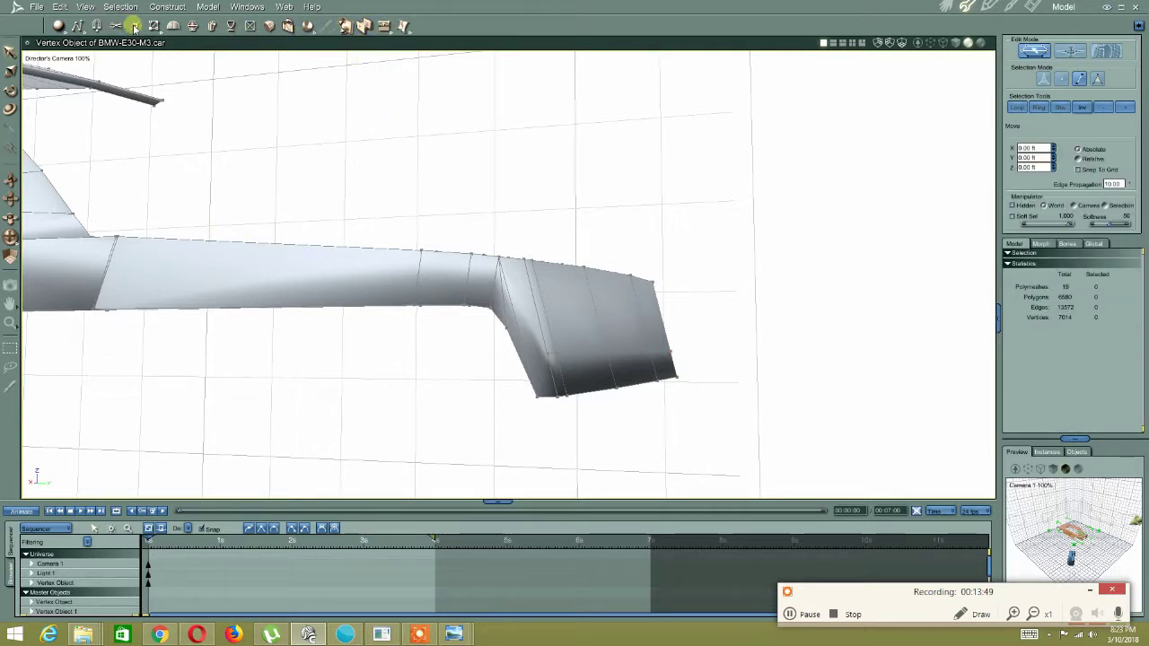
pyautogui.click(156, 28)
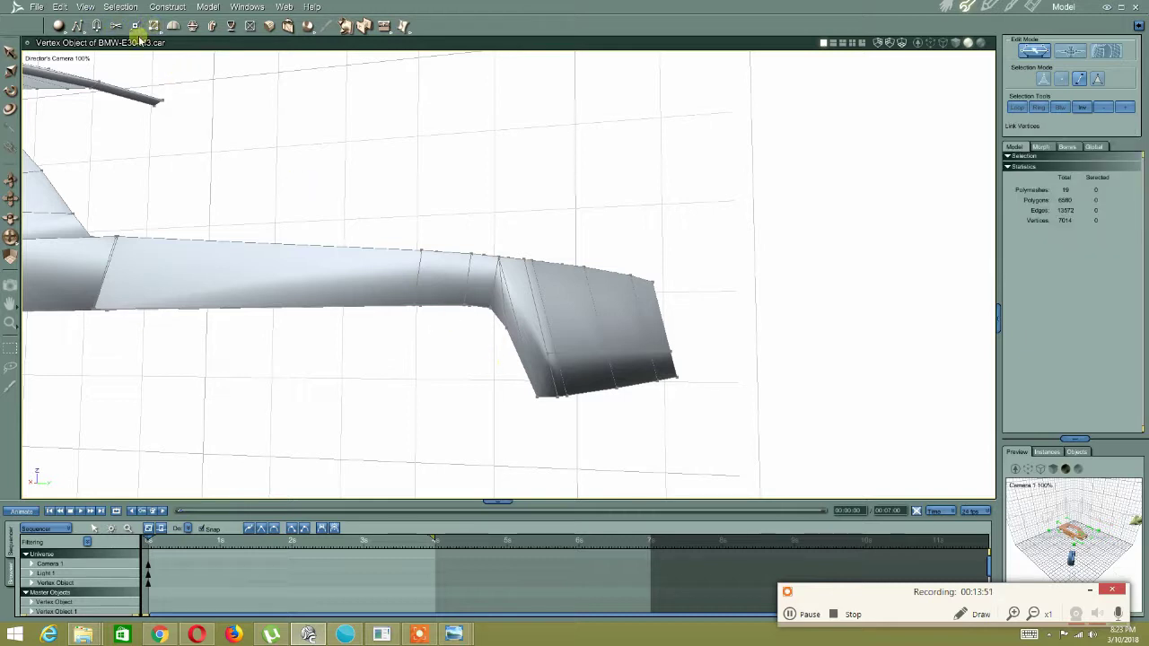
pyautogui.click(134, 27)
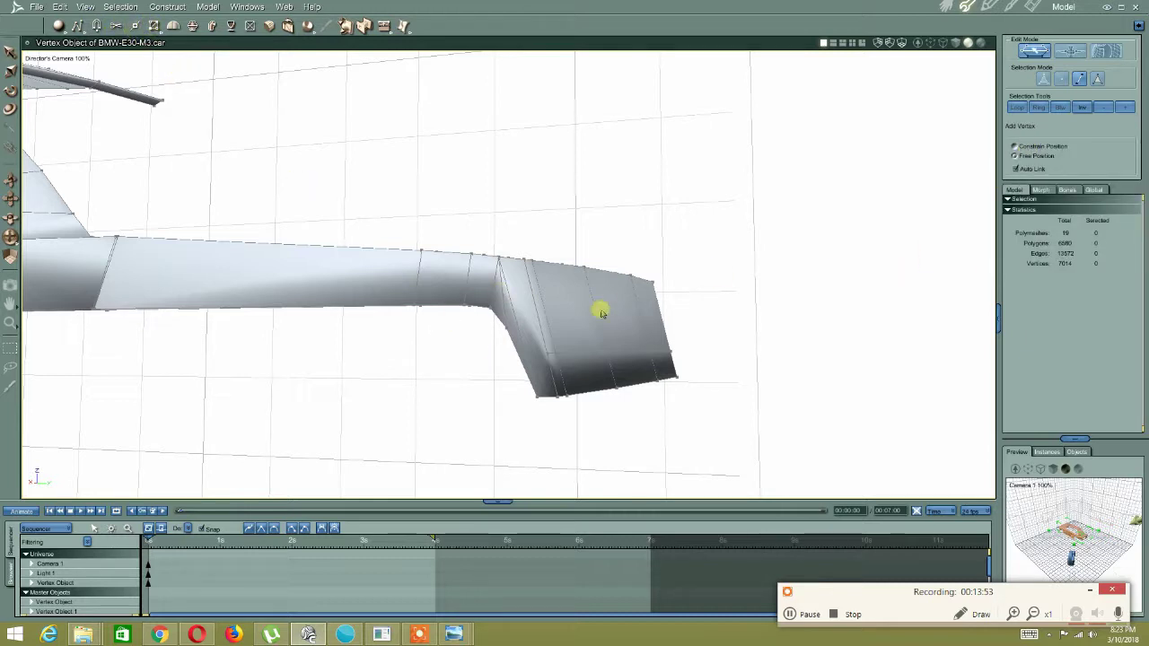
pyautogui.click(522, 341)
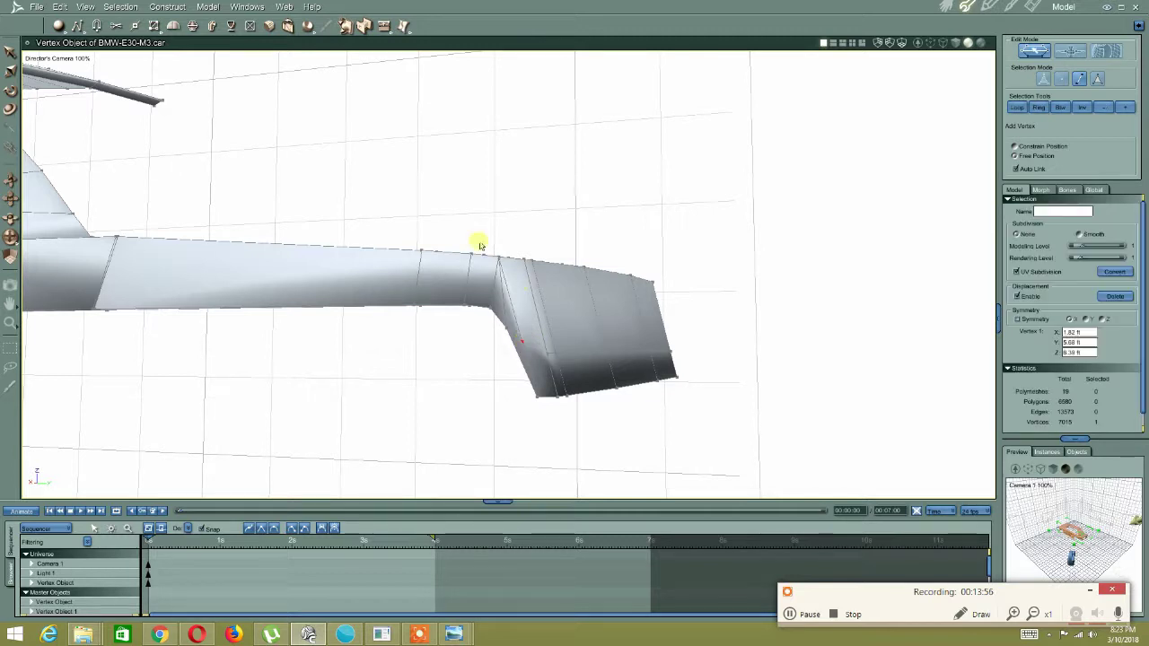
# Link the side lip's outer vertex through the added fold vertex to the end vertex of the extracted line
pyautogui.click(156, 28)
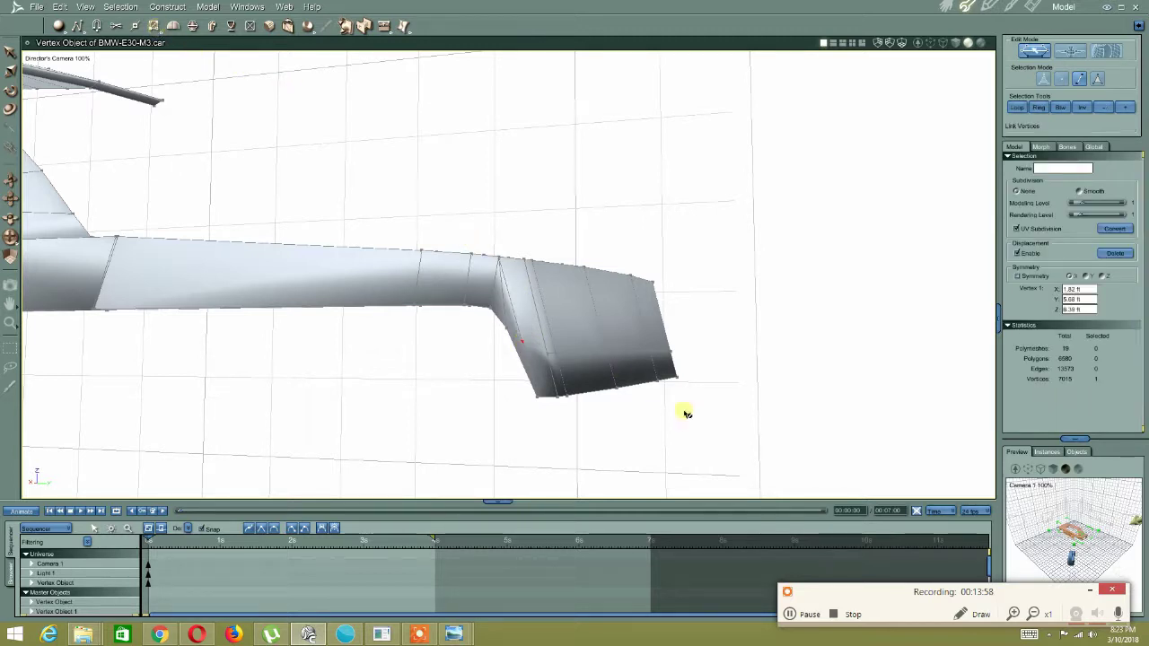
pyautogui.click(521, 341)
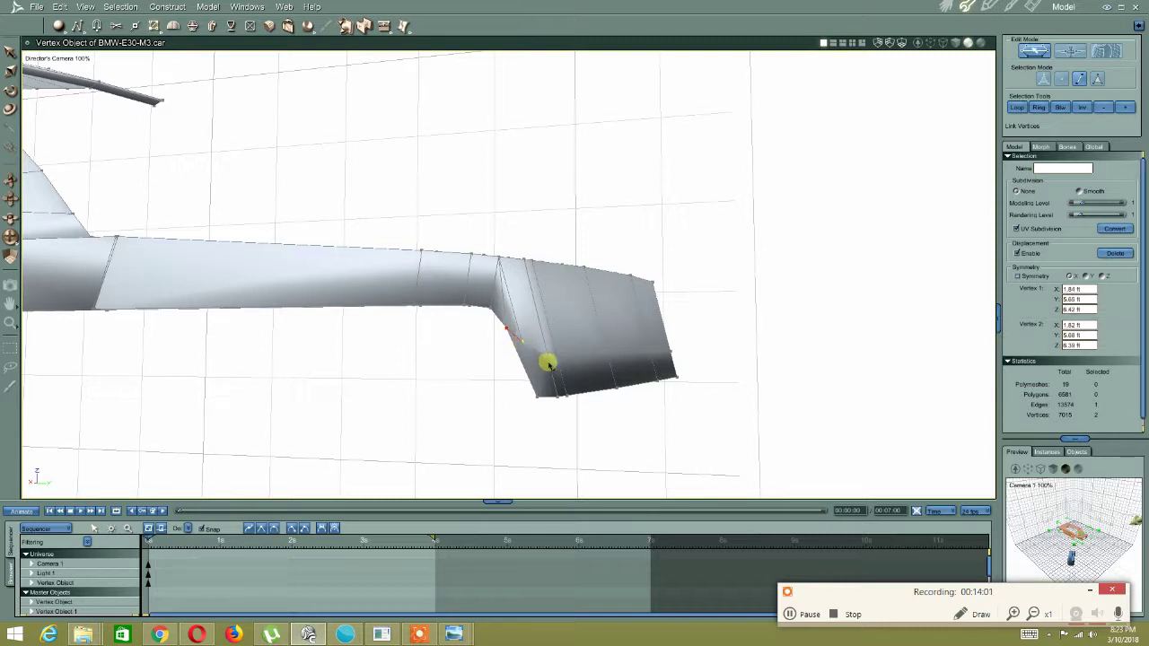
pyautogui.click(548, 356)
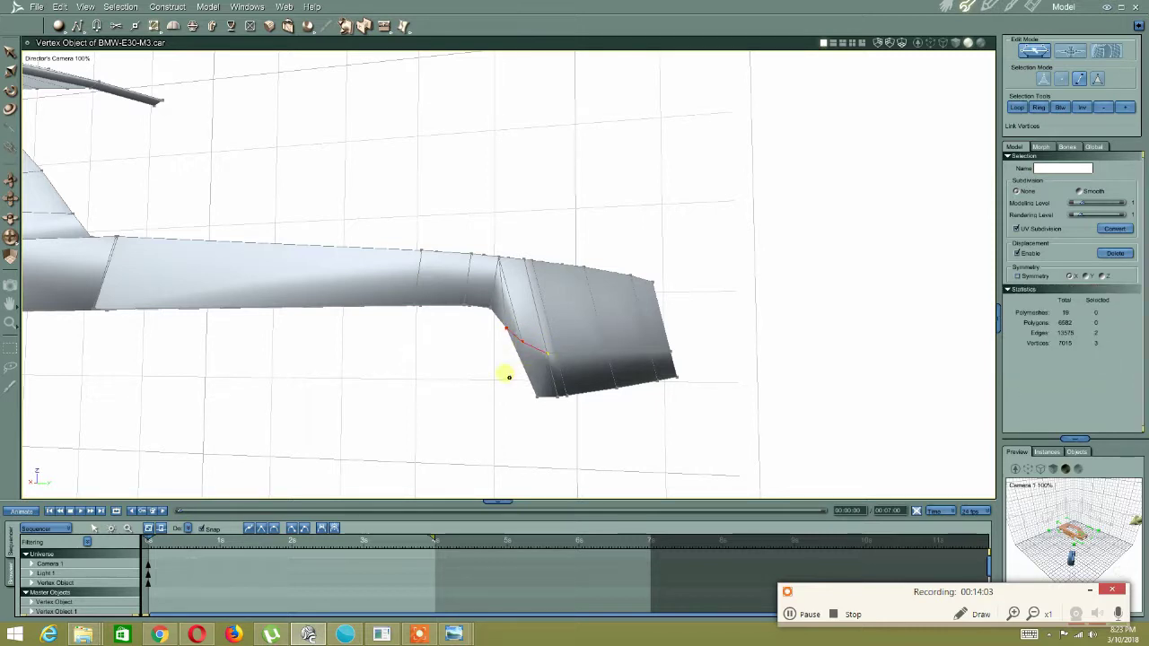
pyautogui.click(8, 52)
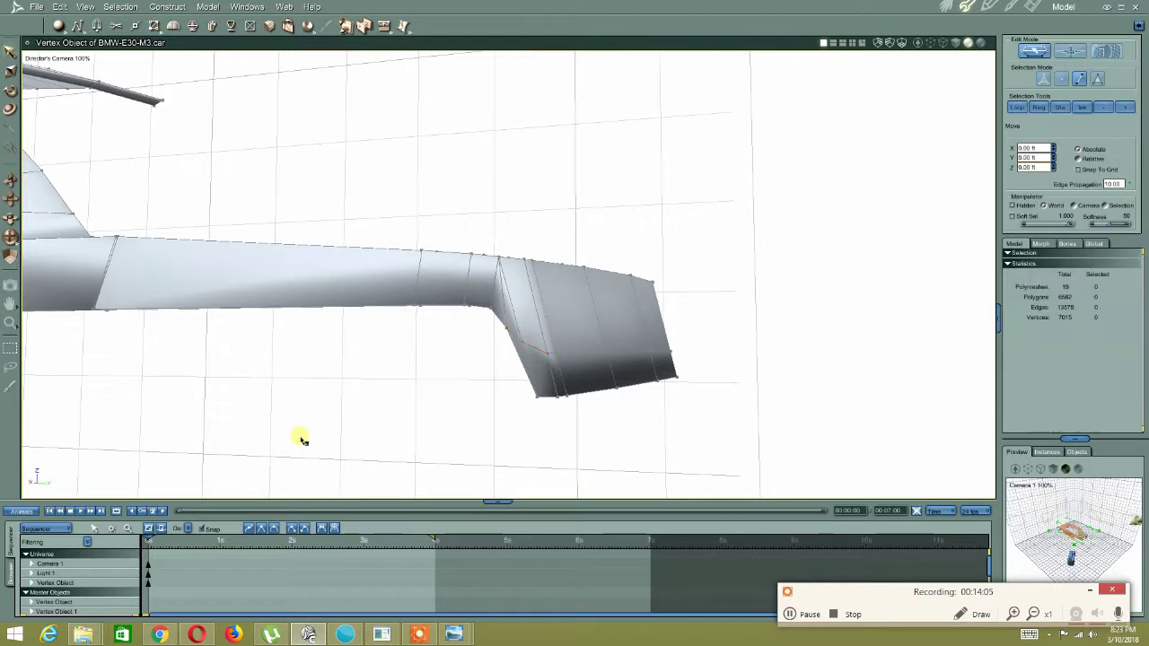
# Select the added vertex on the corner fold, nudge it slightly up along Z, and clear the selection
pyautogui.click(1059, 81)
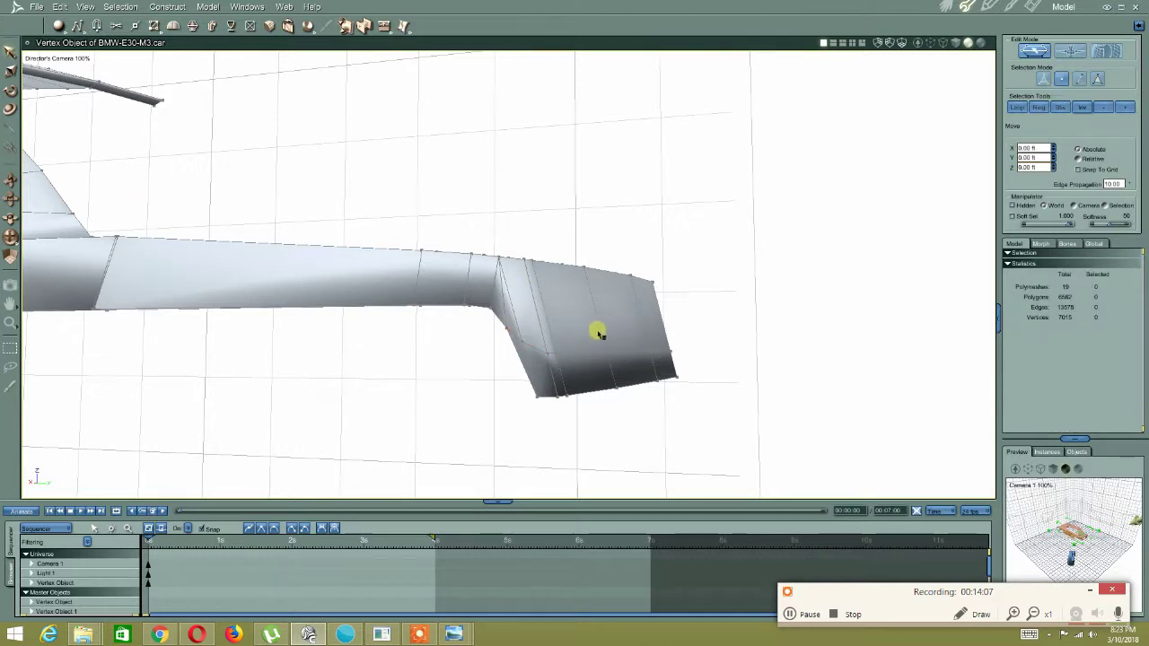
pyautogui.click(523, 344)
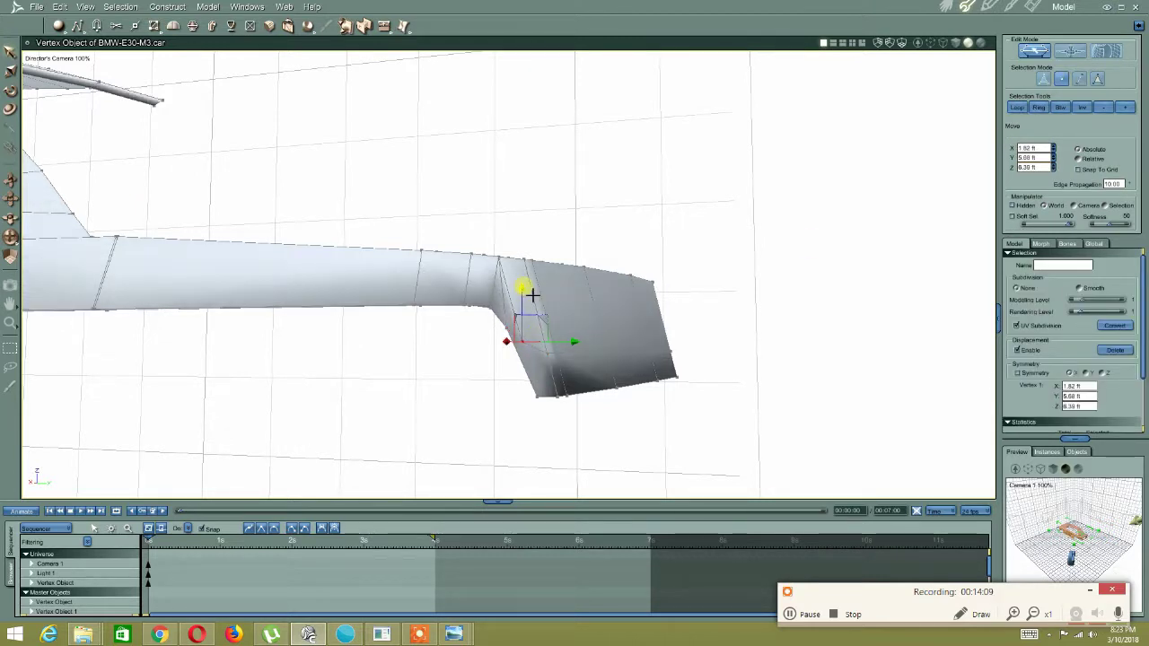
pyautogui.moveTo(534, 294); pyautogui.dragTo(533, 290)
pyautogui.moveTo(521, 292); pyautogui.dragTo(560, 326, button='middle')
pyautogui.click(467, 403)
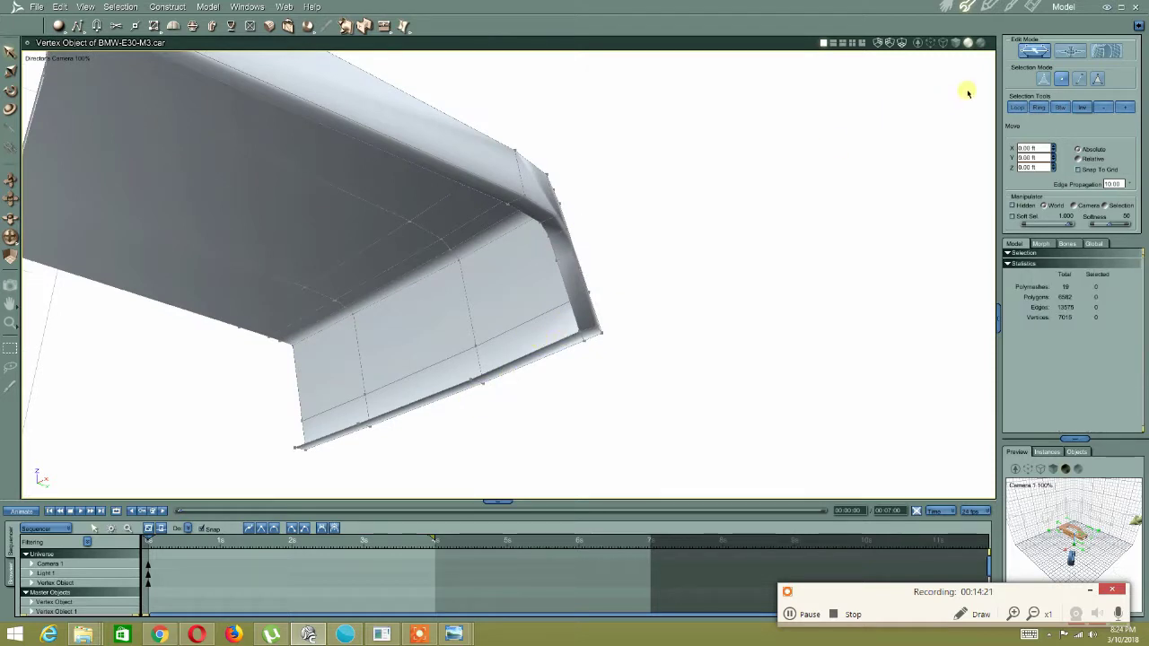
# Select the three inner border edges along the end flange's bottom lip
pyautogui.click(531, 355)
pyautogui.moveTo(546, 341); pyautogui.dragTo(533, 341, button='middle')
pyautogui.click(532, 351)
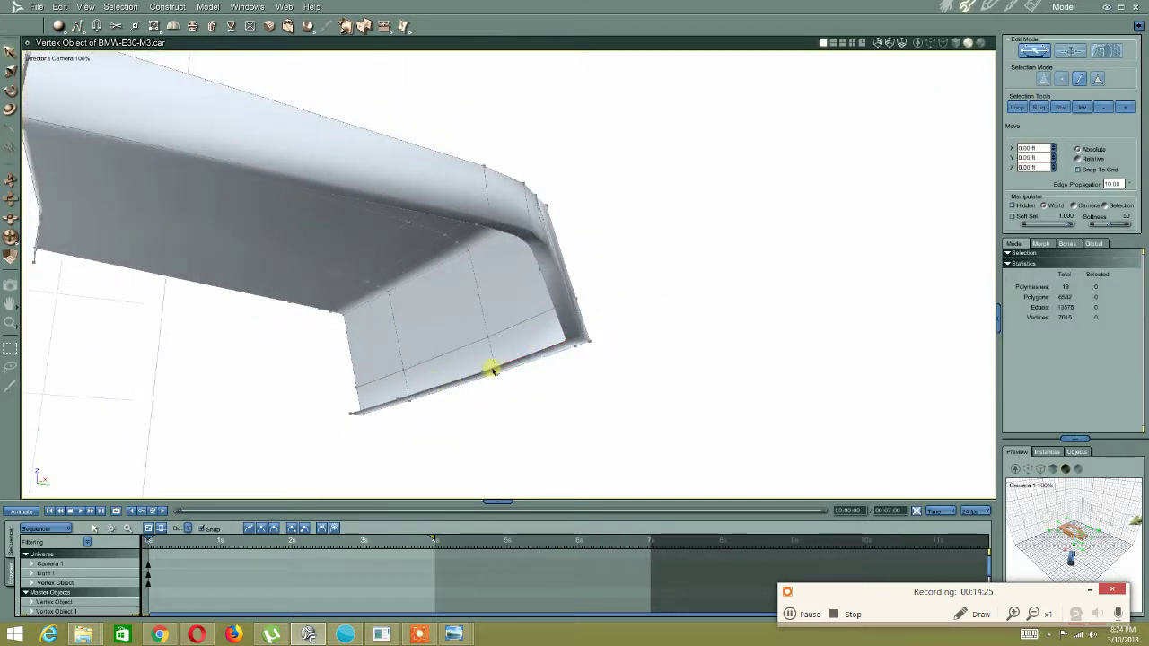
pyautogui.click(477, 375)
pyautogui.keyDown('shift'); pyautogui.click(391, 400); pyautogui.keyUp('shift')
pyautogui.keyDown('shift'); pyautogui.click(382, 407); pyautogui.keyUp('shift')
pyautogui.moveTo(533, 311); pyautogui.dragTo(480, 304, button='middle')
pyautogui.click(479, 303)
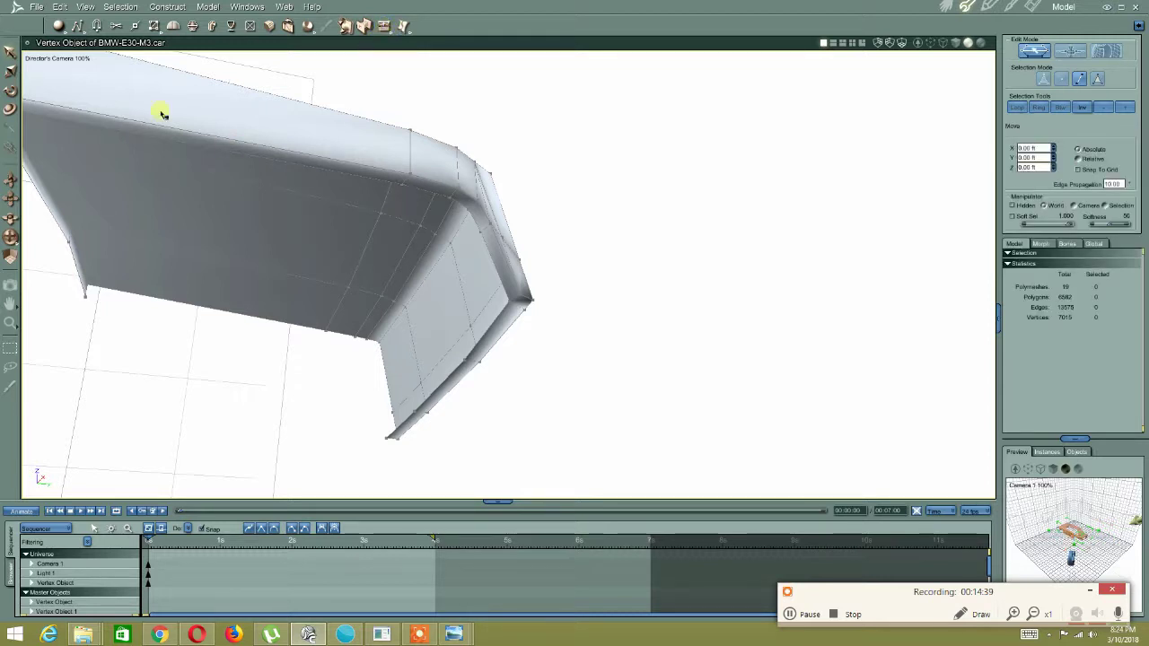
pyautogui.click(343, 177)
pyautogui.moveTo(390, 193); pyautogui.dragTo(396, 218, button='middle')
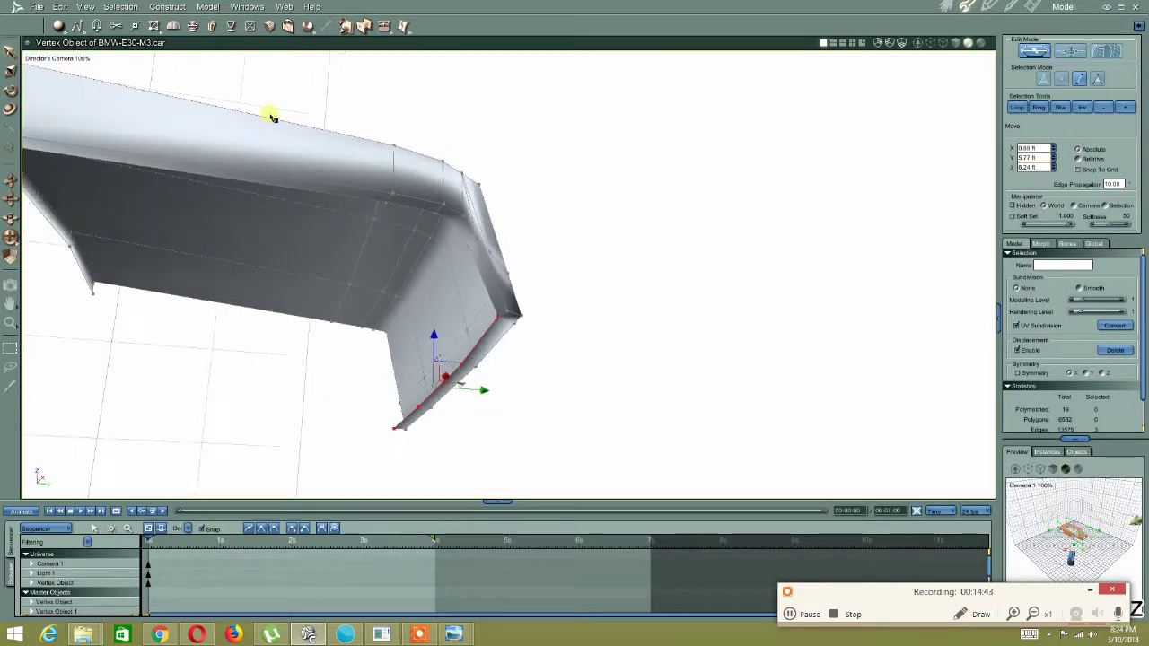
# Extrude the three selected lip edges upward behind the end flange to about 6.32 ft on Z
pyautogui.click(192, 26)
pyautogui.moveTo(489, 348); pyautogui.dragTo(479, 377)
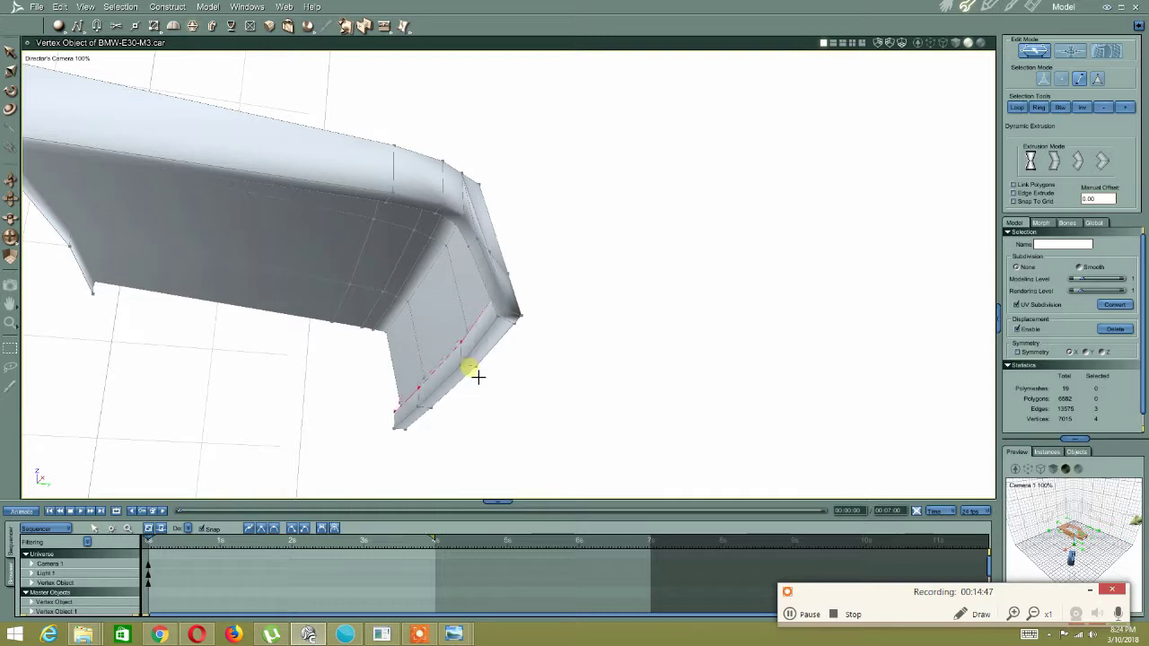
pyautogui.rightClick(477, 337)
pyautogui.click(468, 335)
pyautogui.moveTo(497, 312); pyautogui.dragTo(490, 344, button='middle')
pyautogui.click(49, 59)
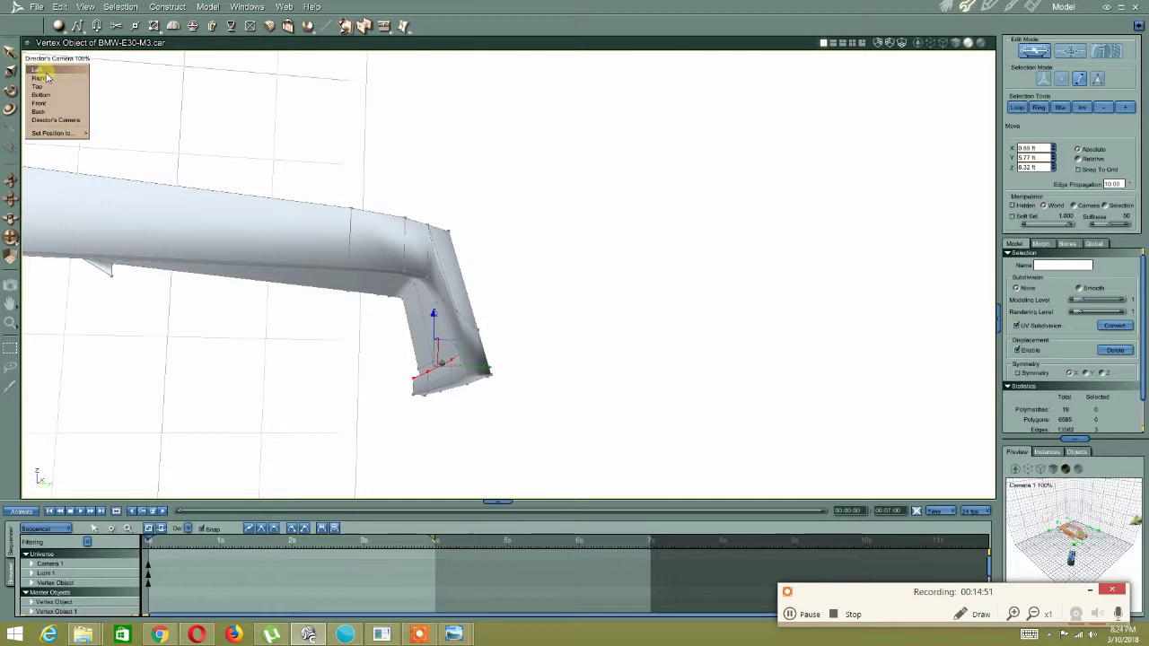
# Move the three extruded lip edges behind the end flange to about 5.89 ft on Y and 6.42 ft on Z, following the flange's slope
pyautogui.click(38, 71)
pyautogui.moveTo(588, 281); pyautogui.dragTo(490, 311, button='middle')
pyautogui.scroll(9, 352, 308)
pyautogui.moveTo(180, 284); pyautogui.dragTo(376, 335, button='middle')
pyautogui.scroll(7, 376, 334)
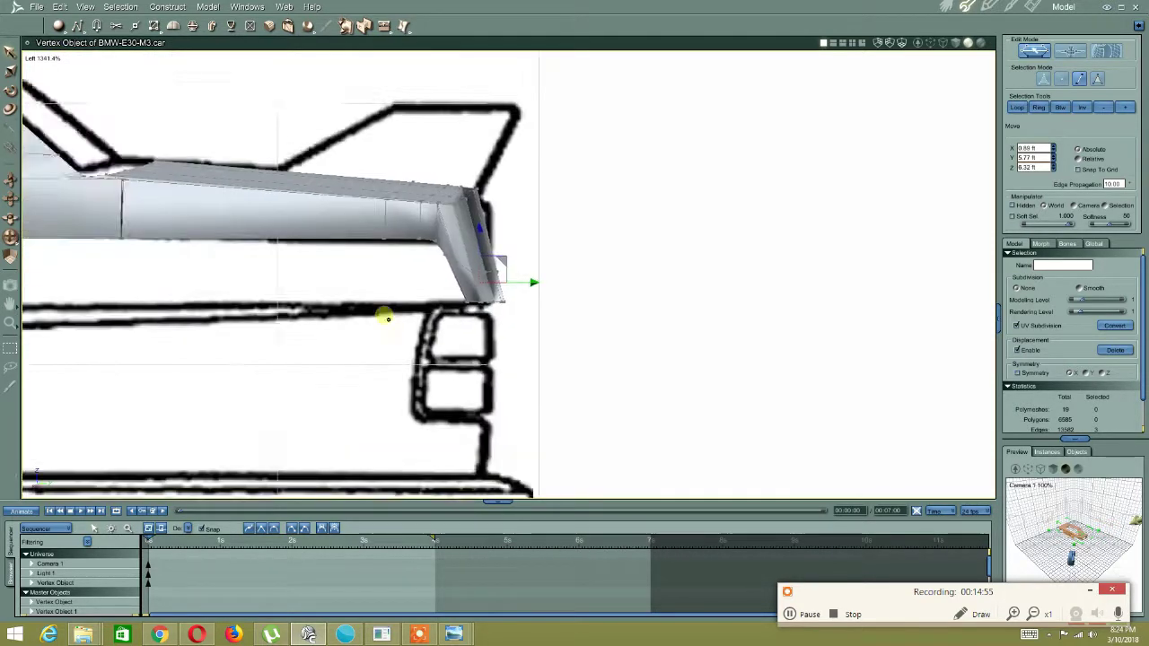
pyautogui.scroll(3, 516, 360)
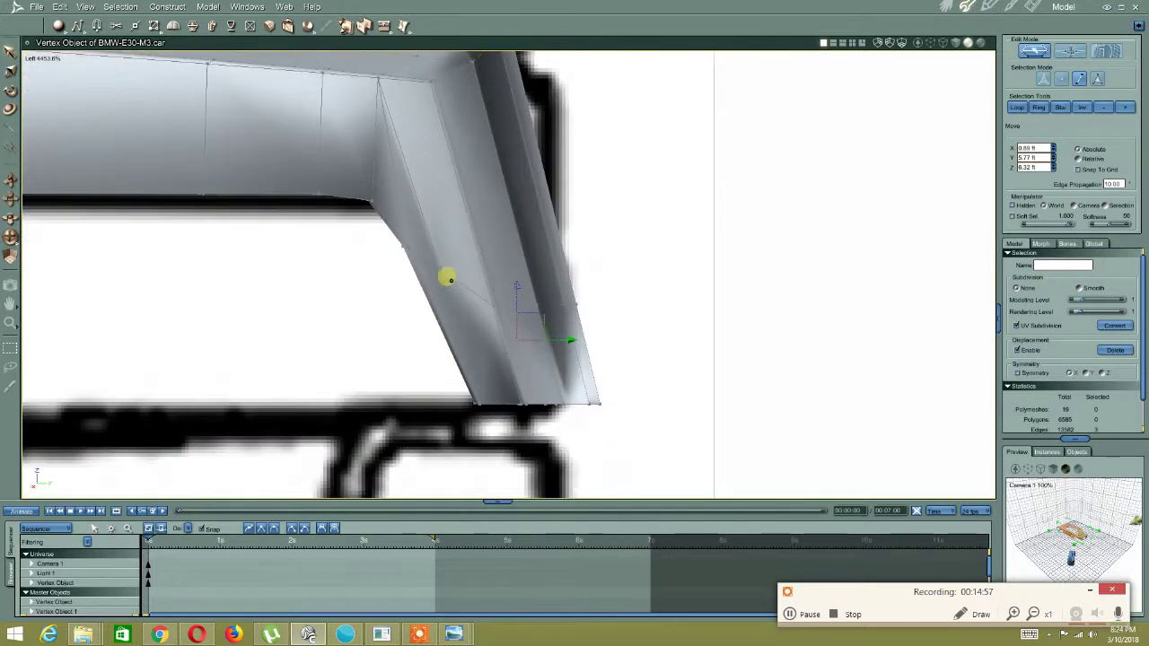
pyautogui.click(942, 43)
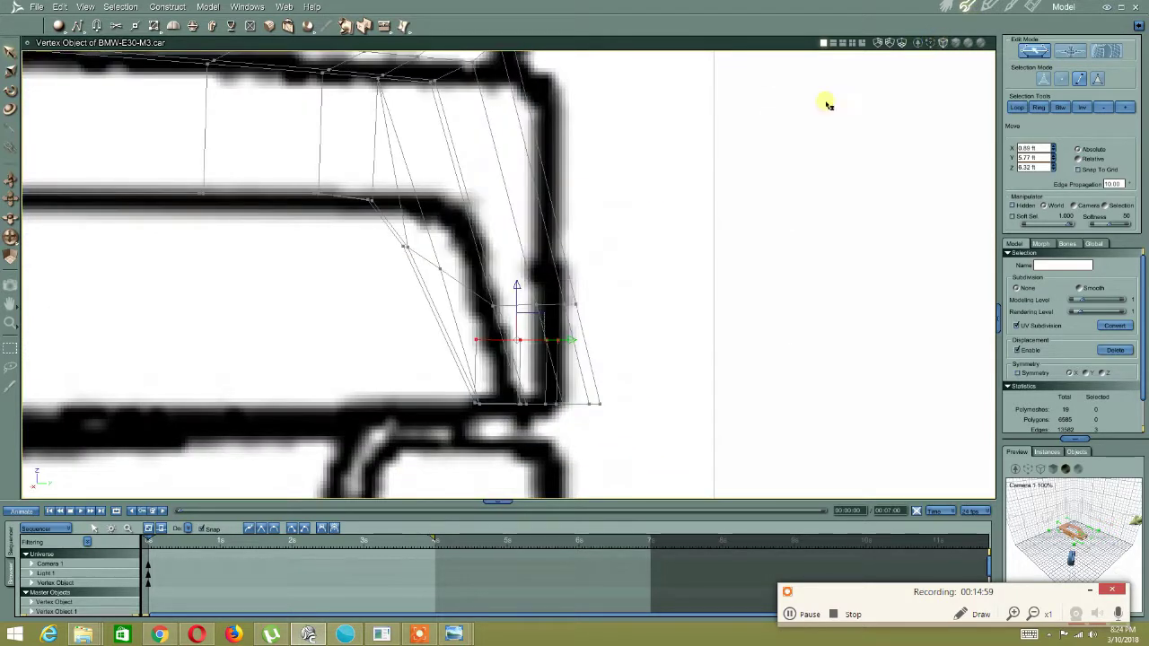
pyautogui.moveTo(538, 314); pyautogui.dragTo(479, 227)
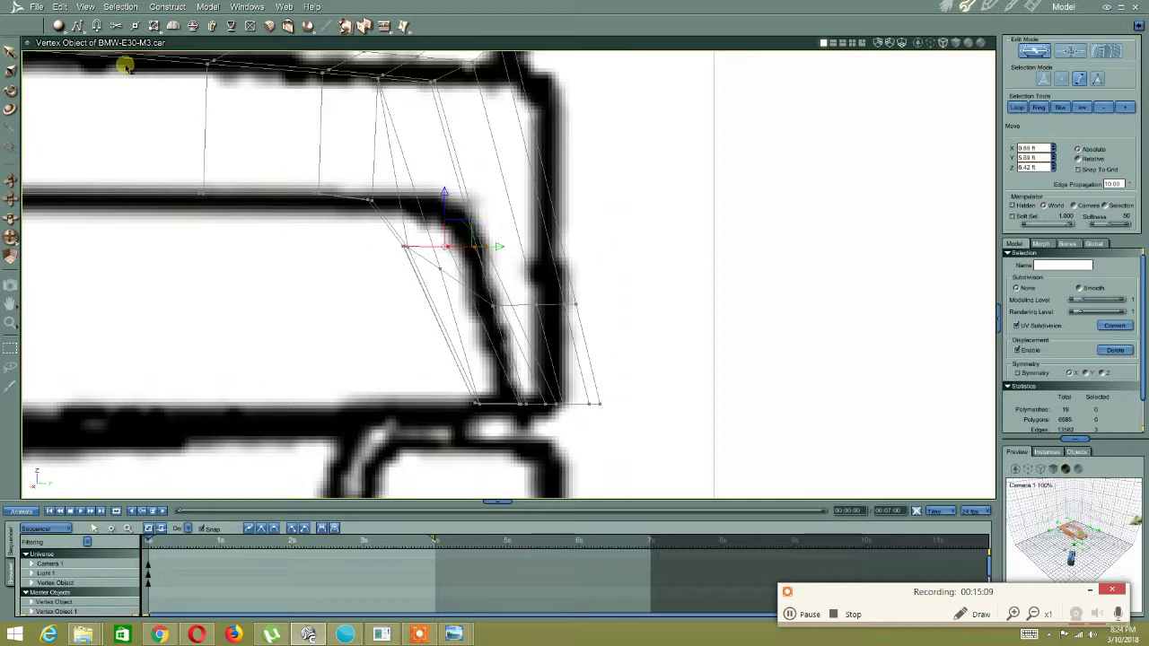
# Weld the outer end vertex of the moved lip edges to the adjacent side lip vertex using the default tolerance
pyautogui.click(36, 57)
pyautogui.click(47, 121)
pyautogui.moveTo(333, 221); pyautogui.dragTo(513, 237, button='middle')
pyautogui.moveTo(514, 237); pyautogui.dragTo(426, 296)
pyautogui.click(808, 115)
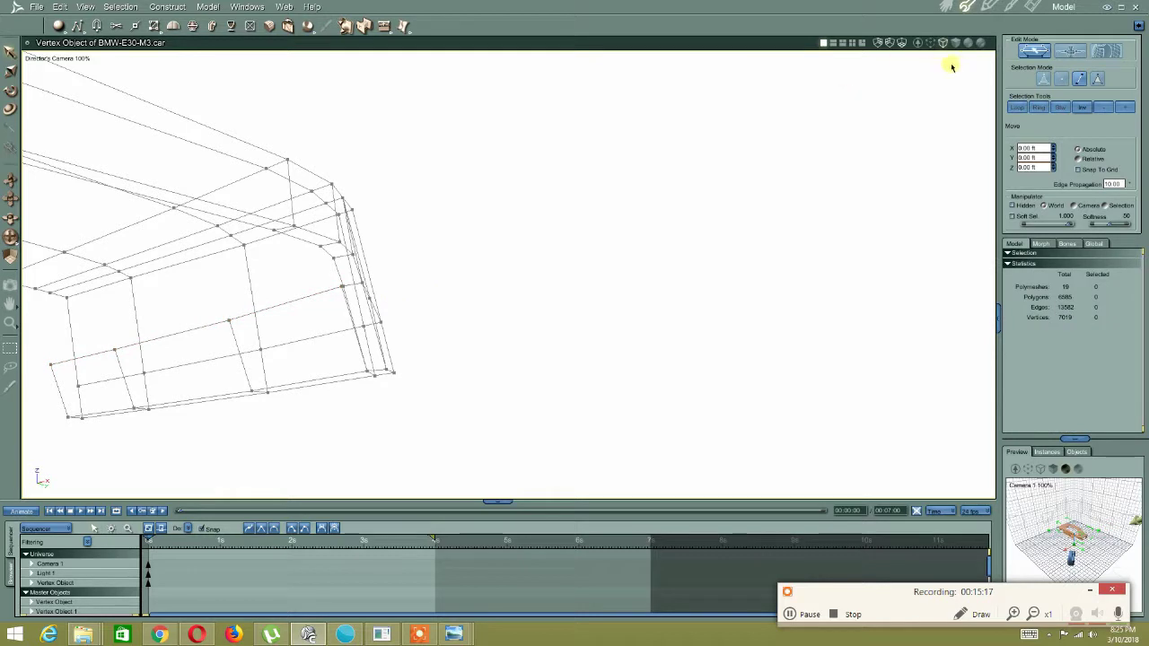
pyautogui.click(1057, 79)
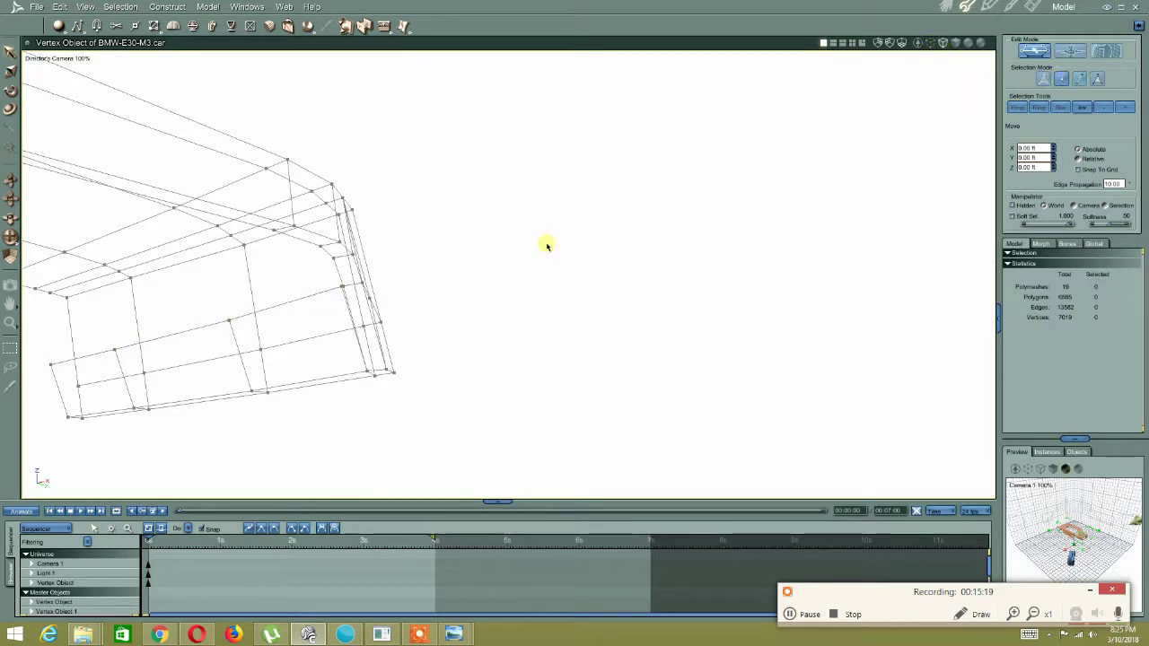
pyautogui.click(341, 296)
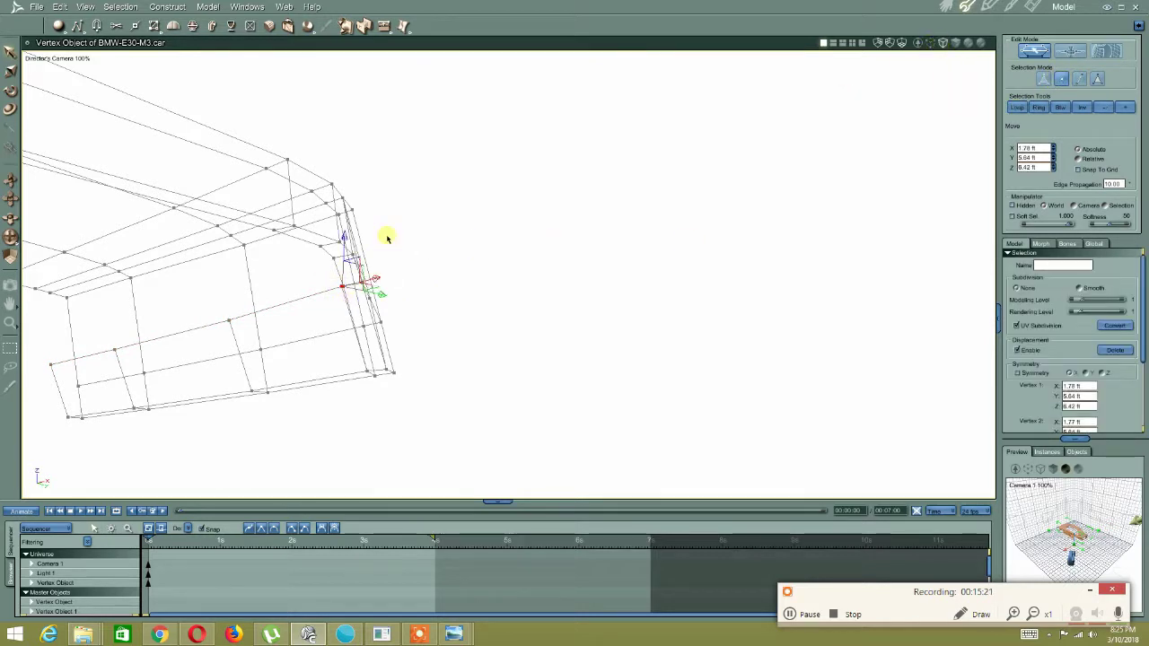
pyautogui.click(207, 6)
pyautogui.click(209, 19)
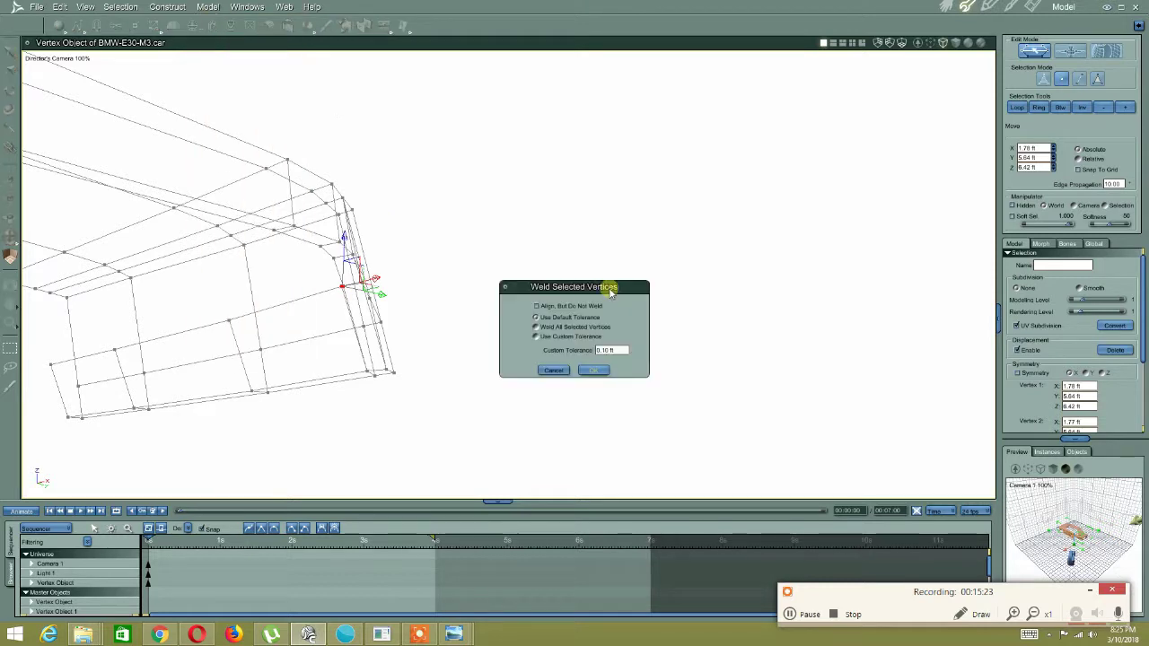
pyautogui.click(591, 371)
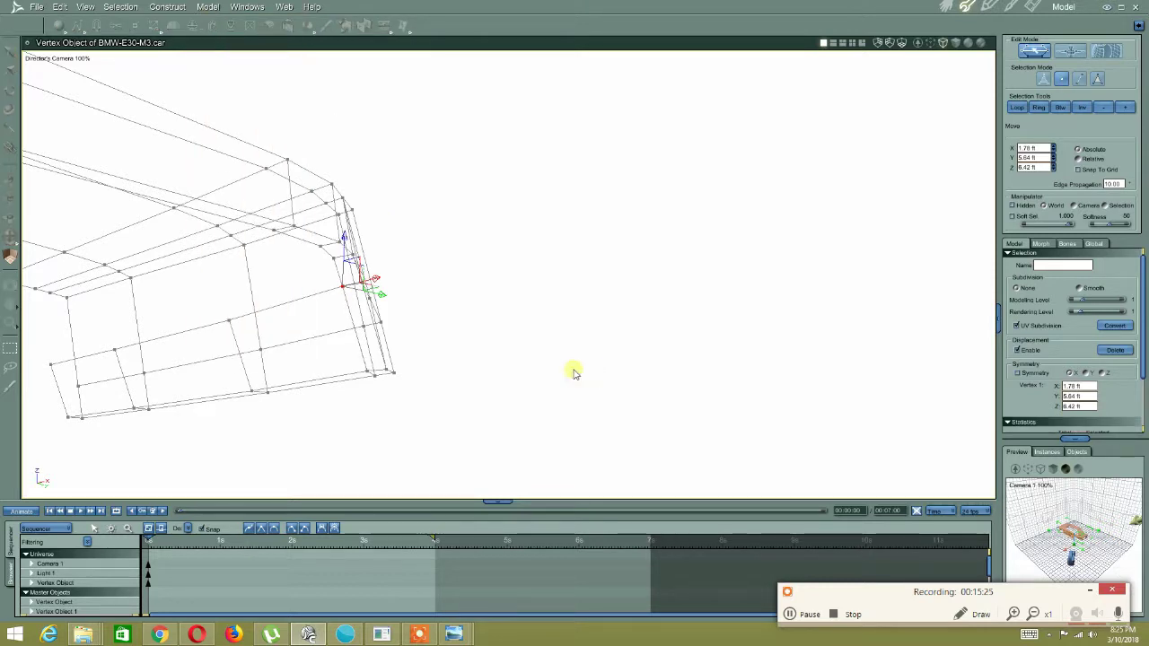
# Target-weld the remaining loose vertex at the flange corner onto the neighbouring vertex of the side lip
pyautogui.moveTo(436, 336); pyautogui.dragTo(334, 377, button='middle')
pyautogui.click(315, 374)
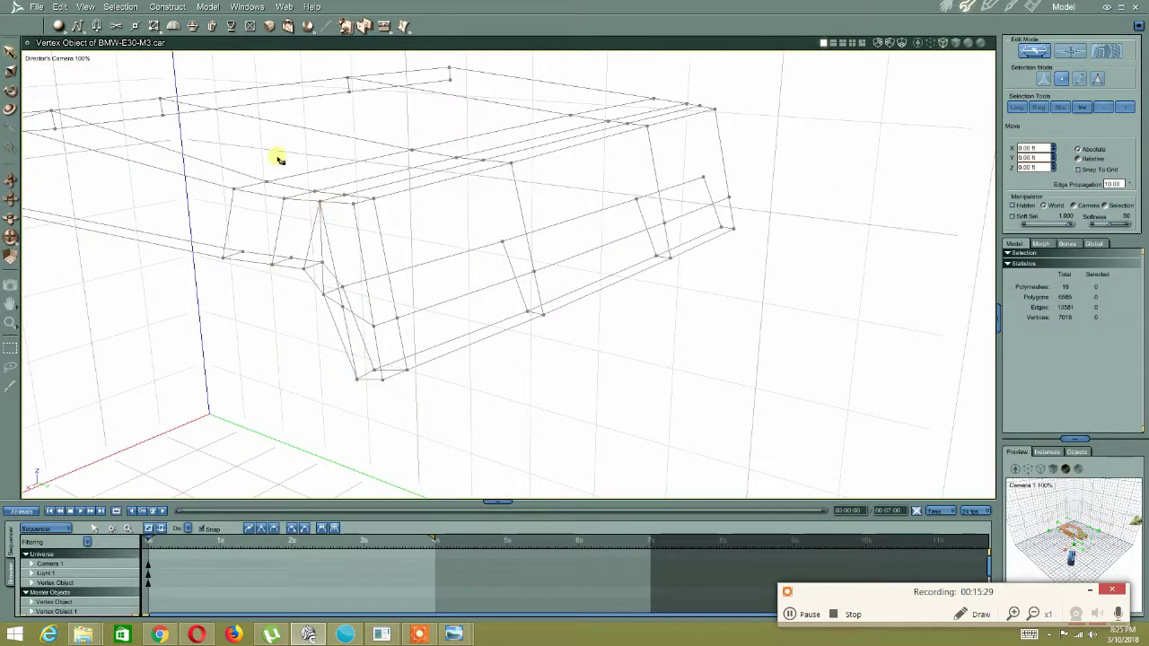
pyautogui.click(288, 27)
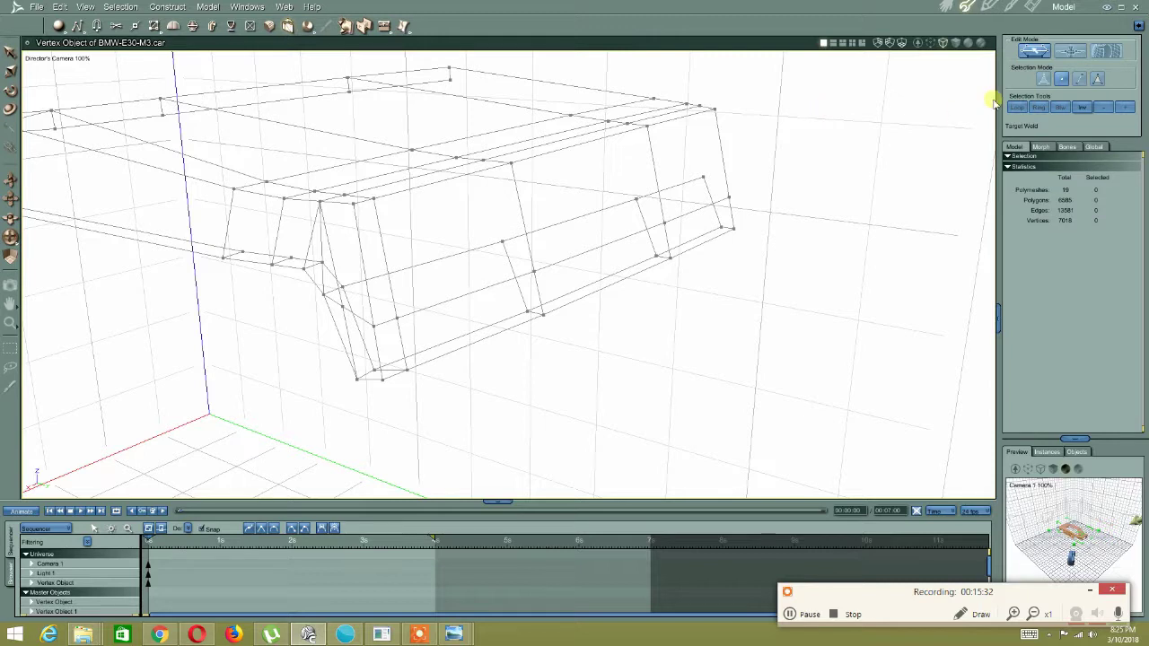
pyautogui.click(341, 309)
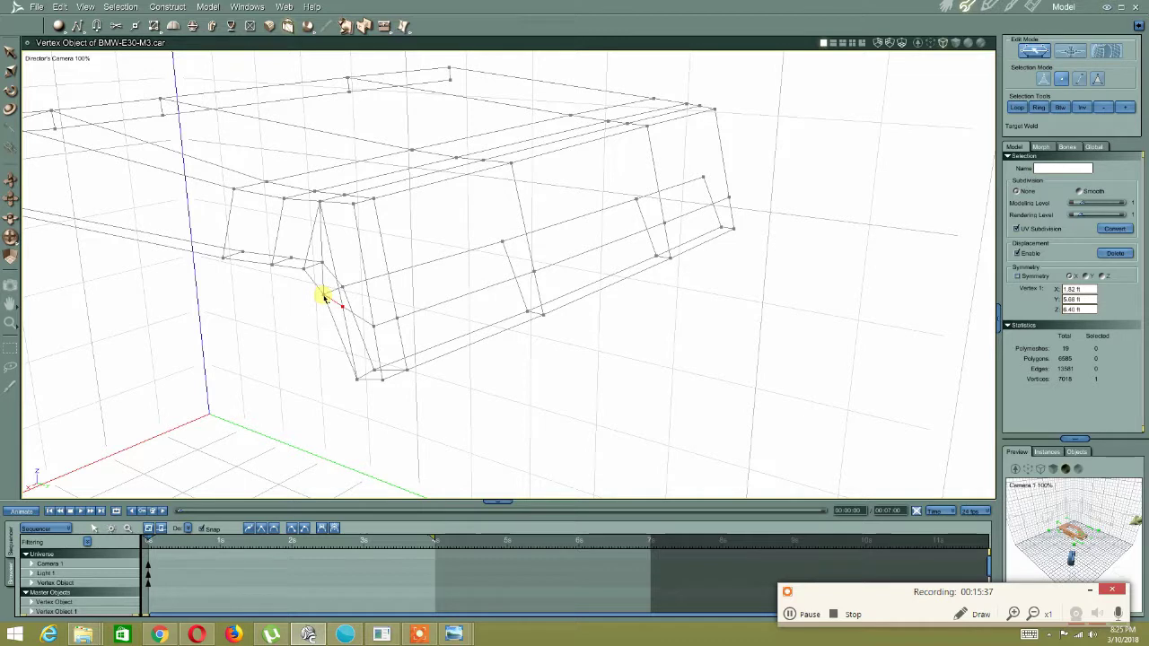
pyautogui.click(324, 298)
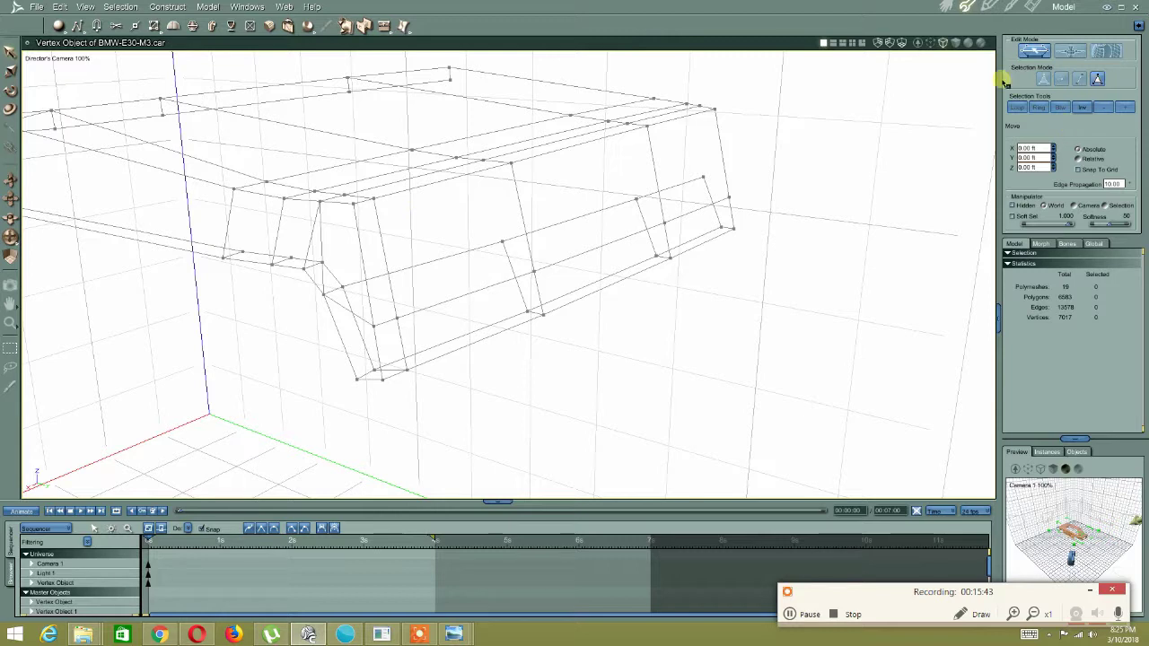
# Return to shaded display, clear the selection, and reveal the hidden parts of the car body
pyautogui.click(970, 43)
pyautogui.click(565, 256)
pyautogui.moveTo(473, 286)
pyautogui.mouseDown(button='middle')
pyautogui.moveTo(379, 261)
pyautogui.moveTo(374, 195)
pyautogui.moveTo(508, 197)
pyautogui.moveTo(518, 218)
pyautogui.moveTo(533, 213)
pyautogui.moveTo(446, 234)
pyautogui.moveTo(471, 245)
pyautogui.moveTo(451, 255)
pyautogui.moveTo(313, 246)
pyautogui.moveTo(364, 255)
pyautogui.moveTo(330, 288)
pyautogui.mouseUp(button='middle')
pyautogui.click(329, 289)
pyautogui.moveTo(351, 246); pyautogui.dragTo(520, 319, button='middle')
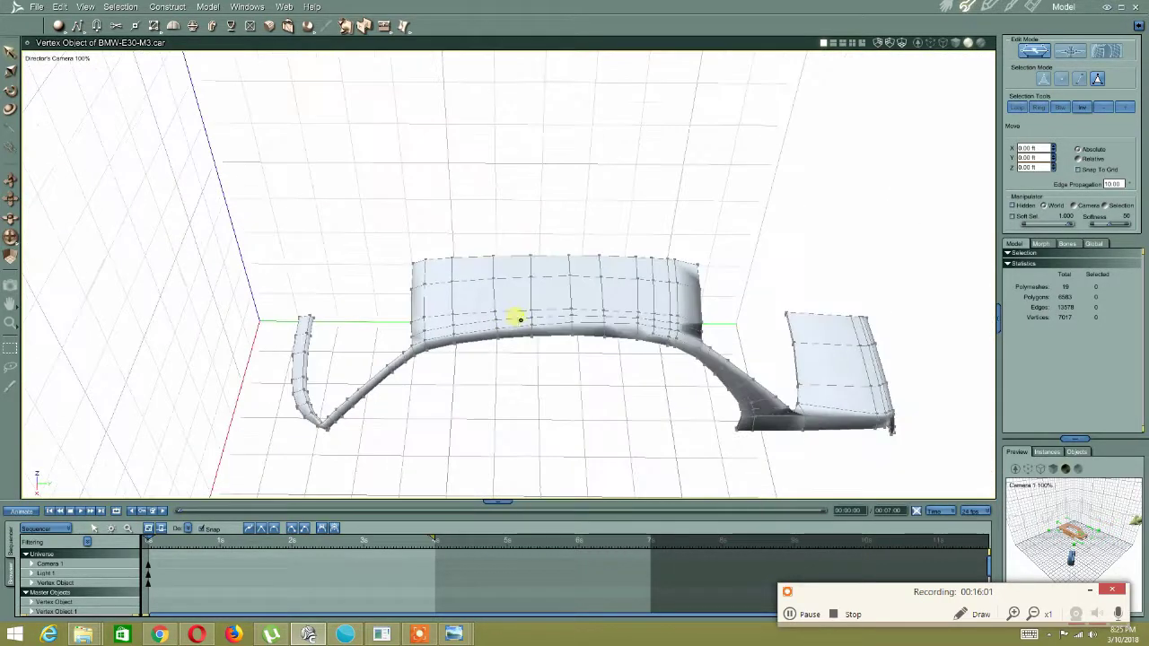
pyautogui.click(85, 7)
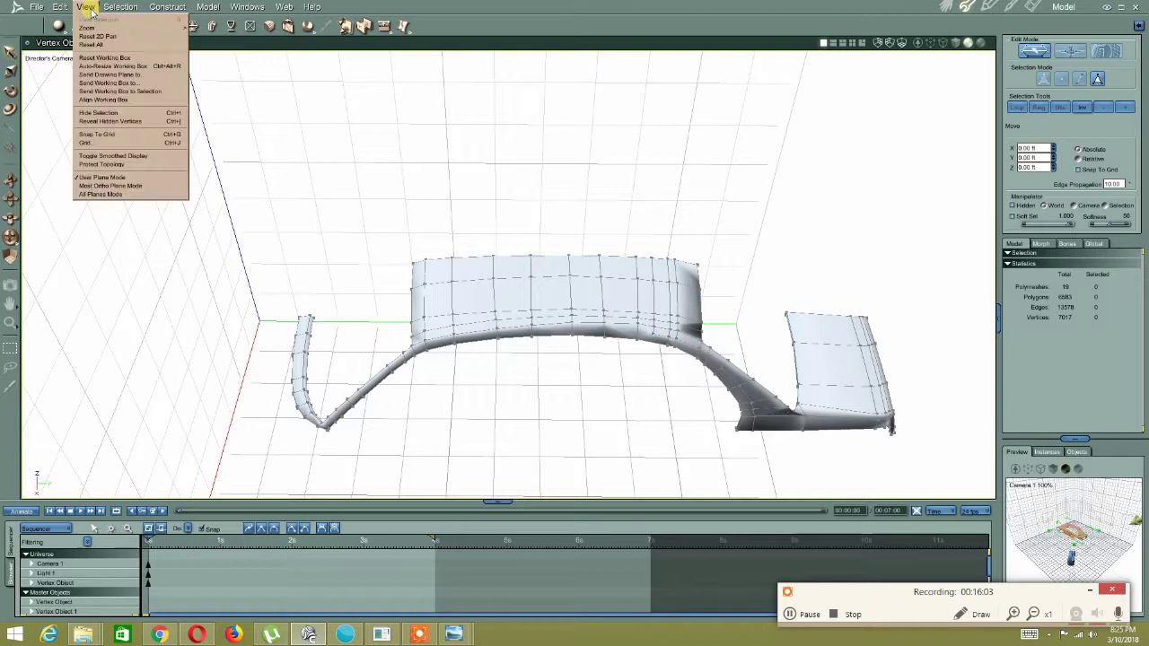
pyautogui.click(105, 121)
pyautogui.moveTo(357, 185); pyautogui.dragTo(549, 254, button='middle')
# Select the rear window, the connected roof, pillar and trunk mesh, and the windshield
pyautogui.doubleClick(723, 333)
pyautogui.keyDown('shift'); pyautogui.doubleClick(786, 350); pyautogui.keyUp('shift')
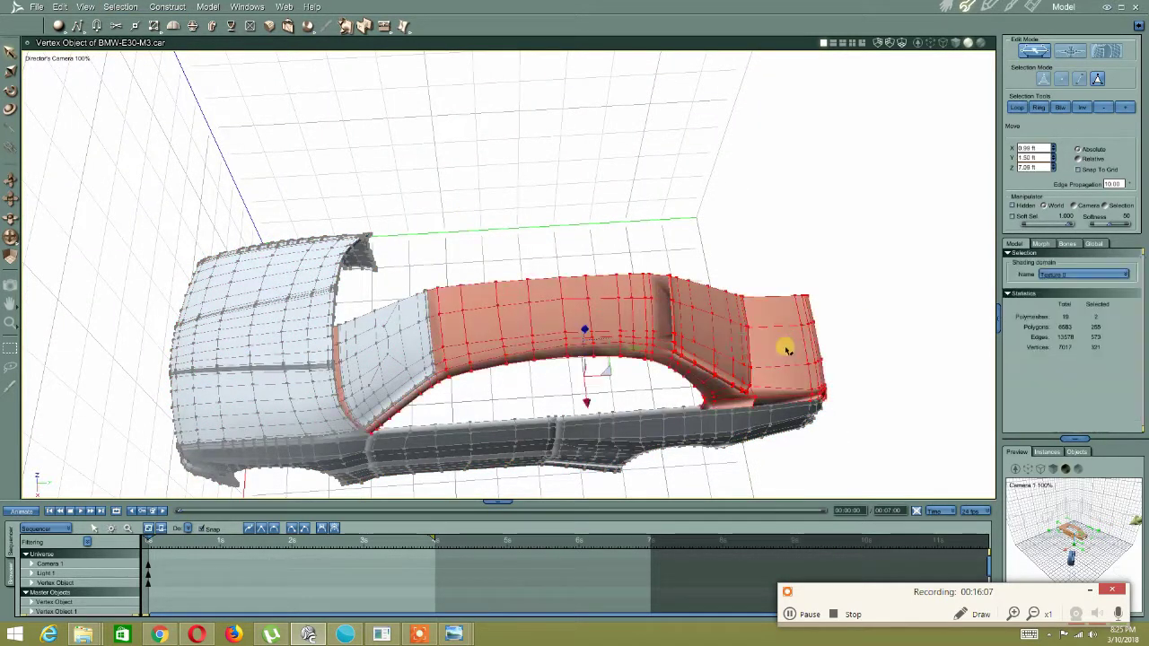
pyautogui.moveTo(474, 238); pyautogui.dragTo(313, 162, button='middle')
pyautogui.scroll(5, 492, 296)
pyautogui.moveTo(481, 303); pyautogui.dragTo(511, 272, button='middle')
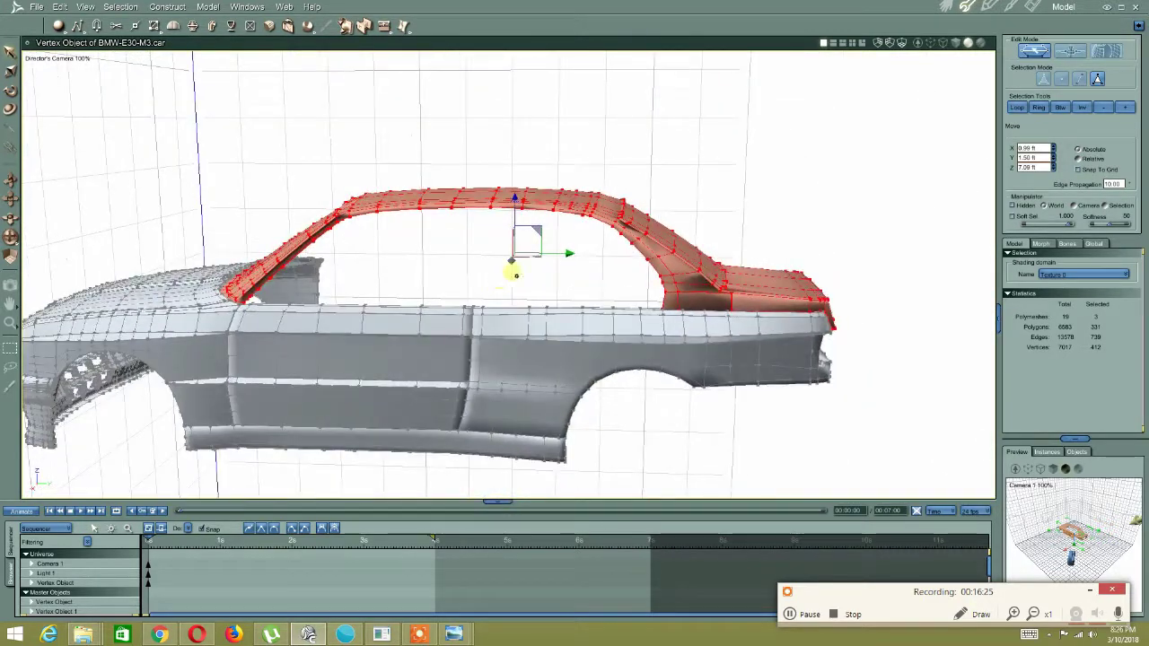
pyautogui.moveTo(531, 219); pyautogui.dragTo(424, 126, button='middle')
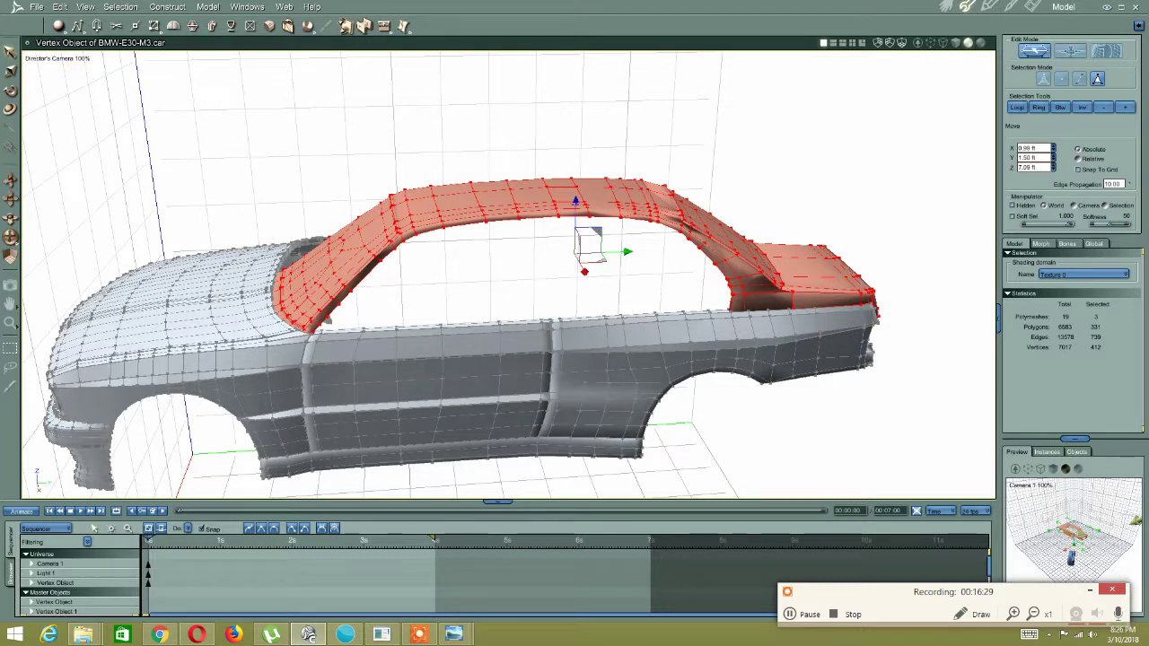
# Isolate the selected roof, window and trunk meshes by inverting the selection and hiding the rest of the body
pyautogui.click(60, 59)
pyautogui.click(60, 70)
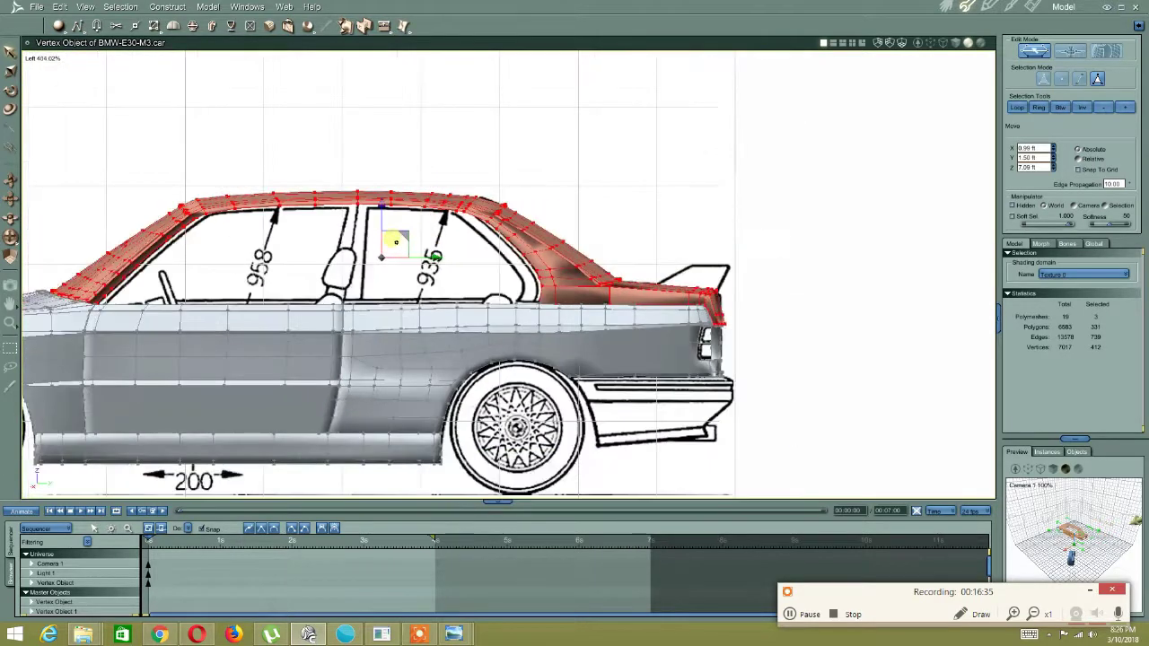
pyautogui.click(54, 63)
pyautogui.click(52, 119)
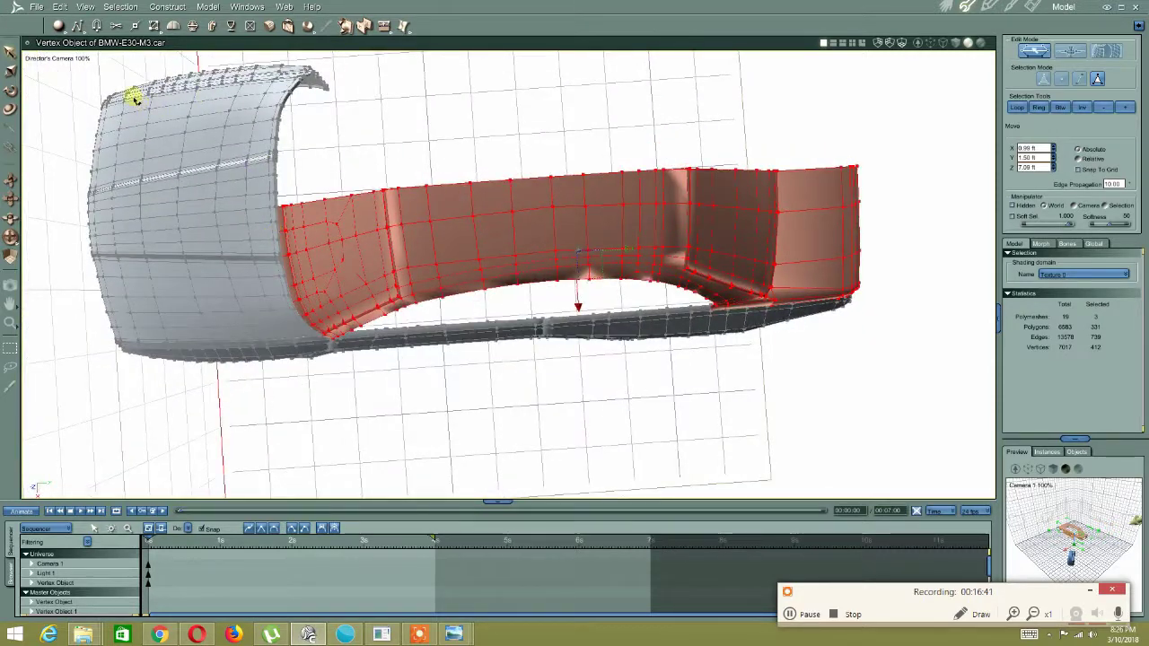
pyautogui.moveTo(374, 127); pyautogui.dragTo(401, 157, button='middle')
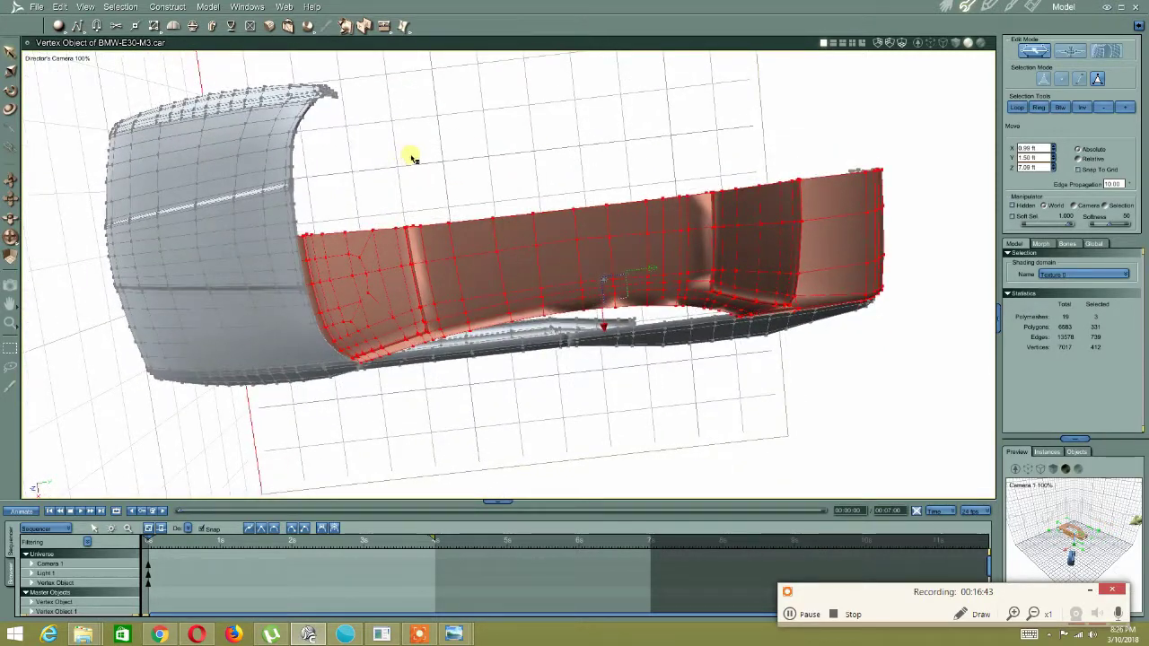
pyautogui.click(1081, 108)
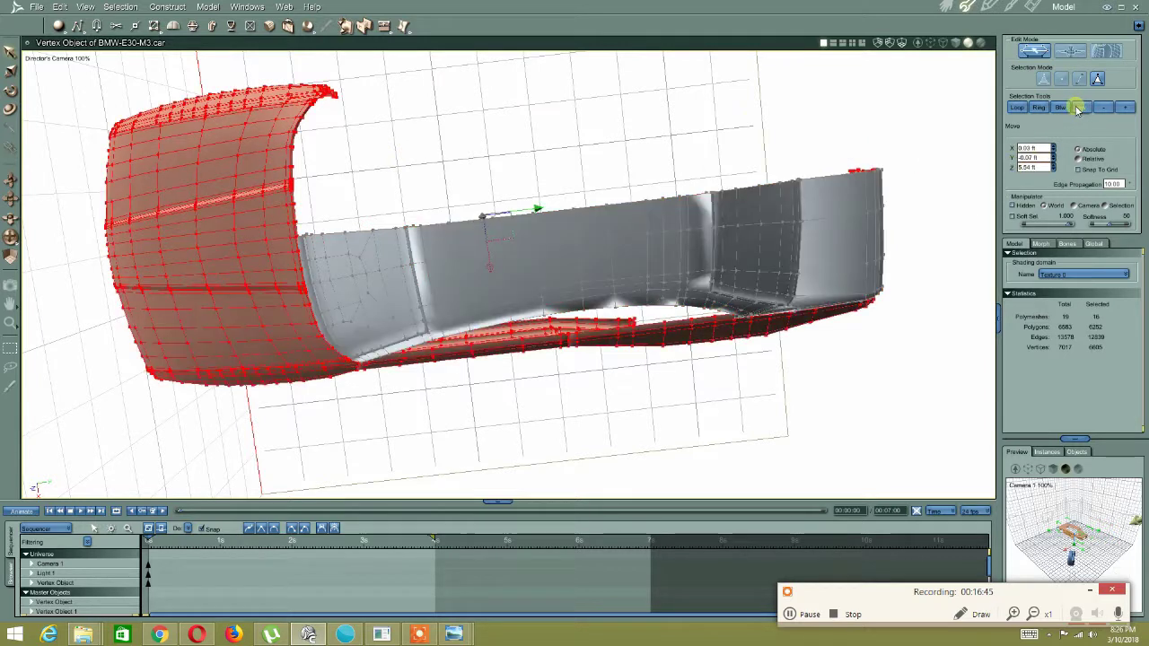
pyautogui.click(89, 7)
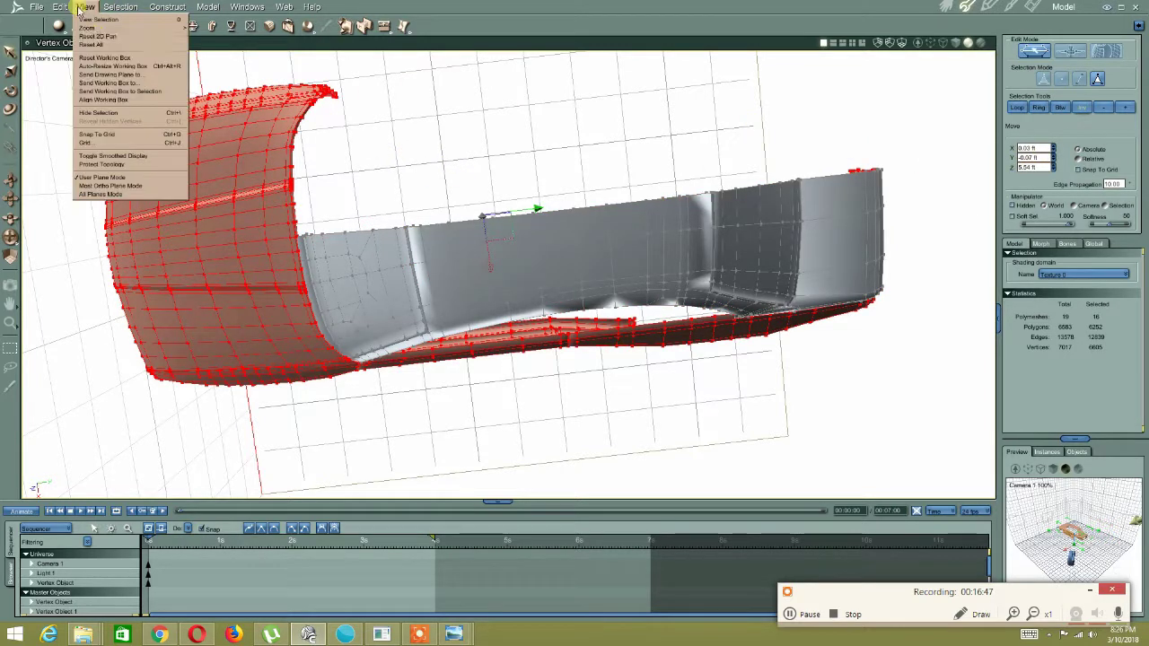
pyautogui.click(99, 114)
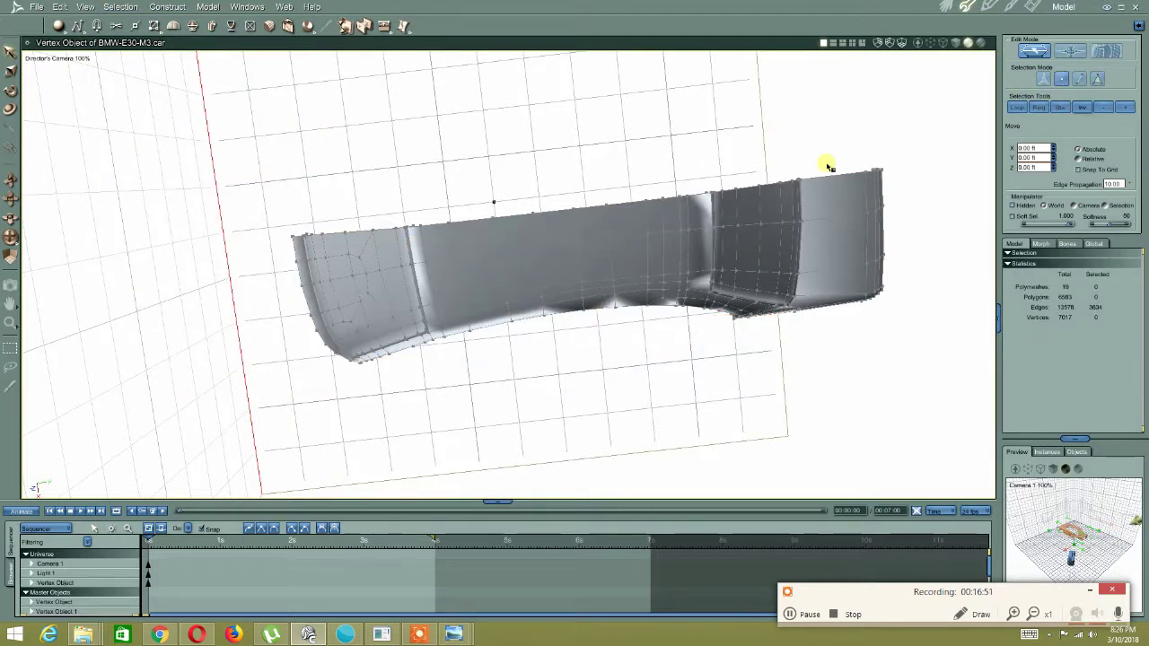
# Clear the vertex selection, select a vertex on the roof's centreline border, and send the working box to it
pyautogui.scroll(2, 499, 232)
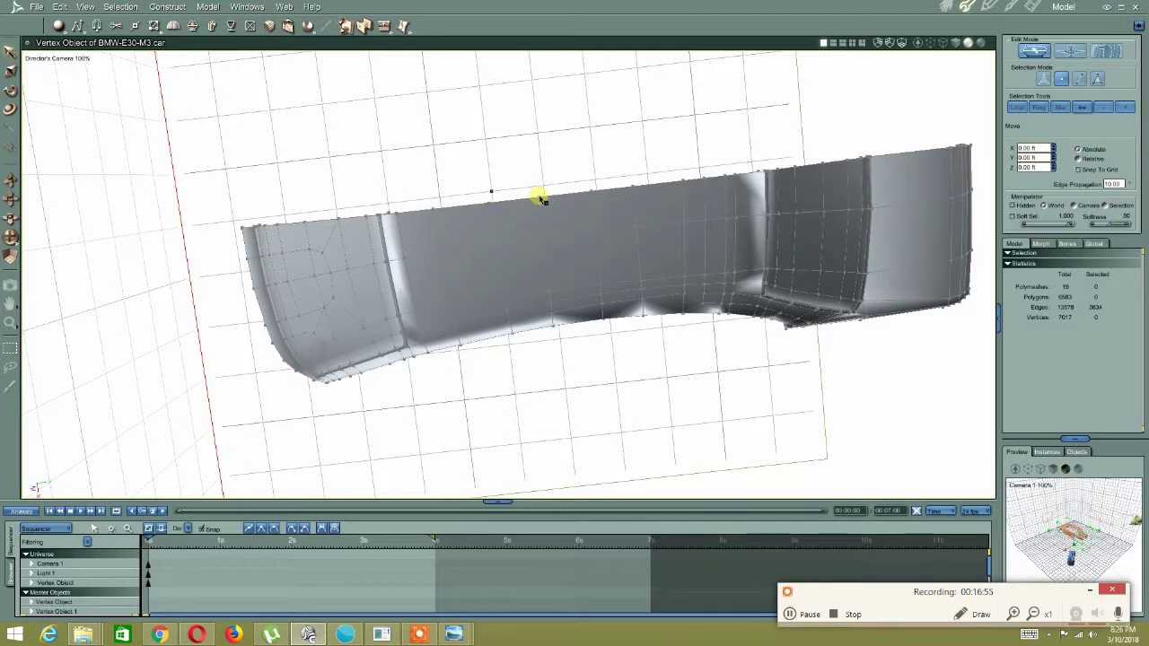
pyautogui.click(541, 199)
pyautogui.scroll(-3, 540, 199)
pyautogui.moveTo(485, 297); pyautogui.dragTo(250, 145, button='middle')
pyautogui.scroll(-3, 476, 244)
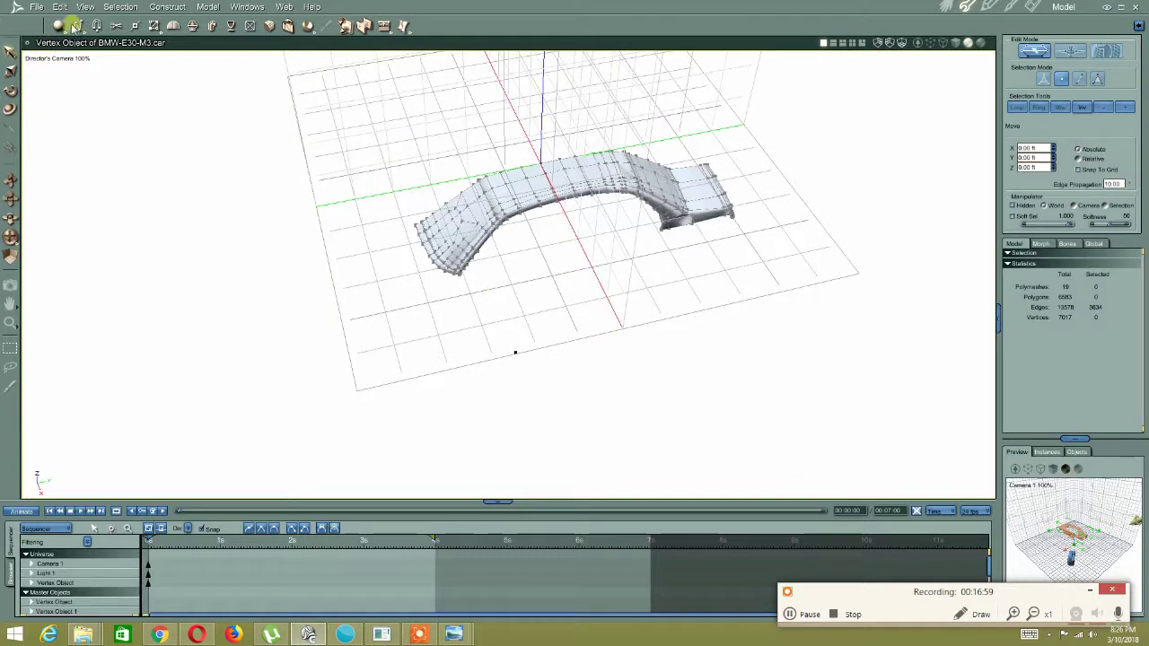
pyautogui.click(110, 9)
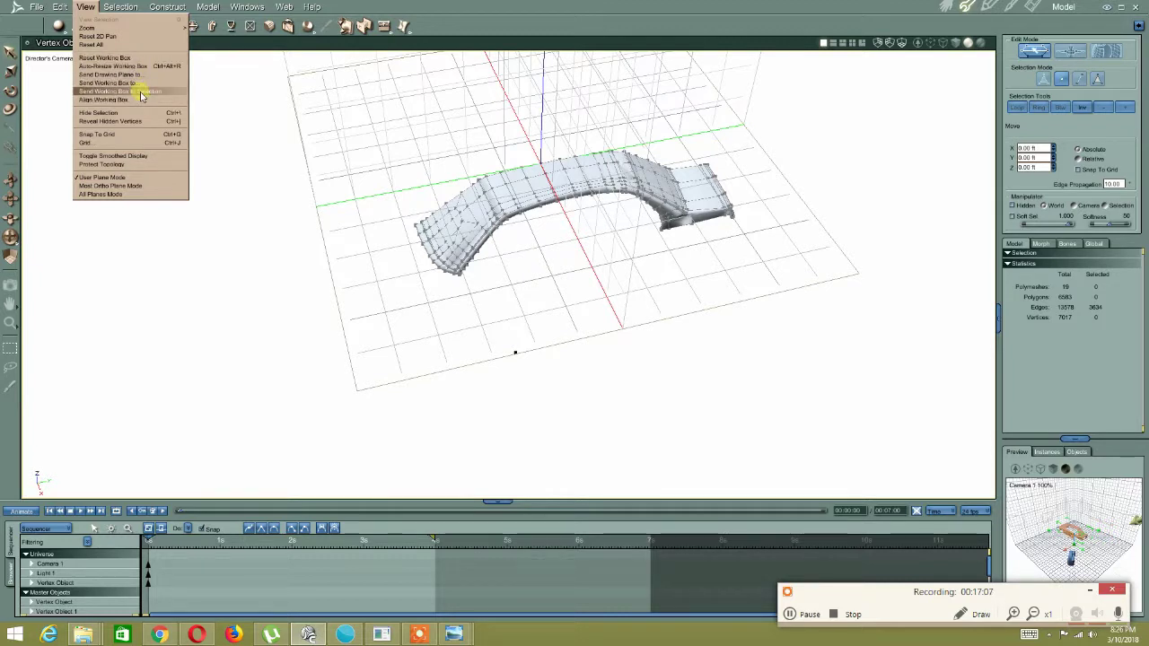
pyautogui.click(567, 398)
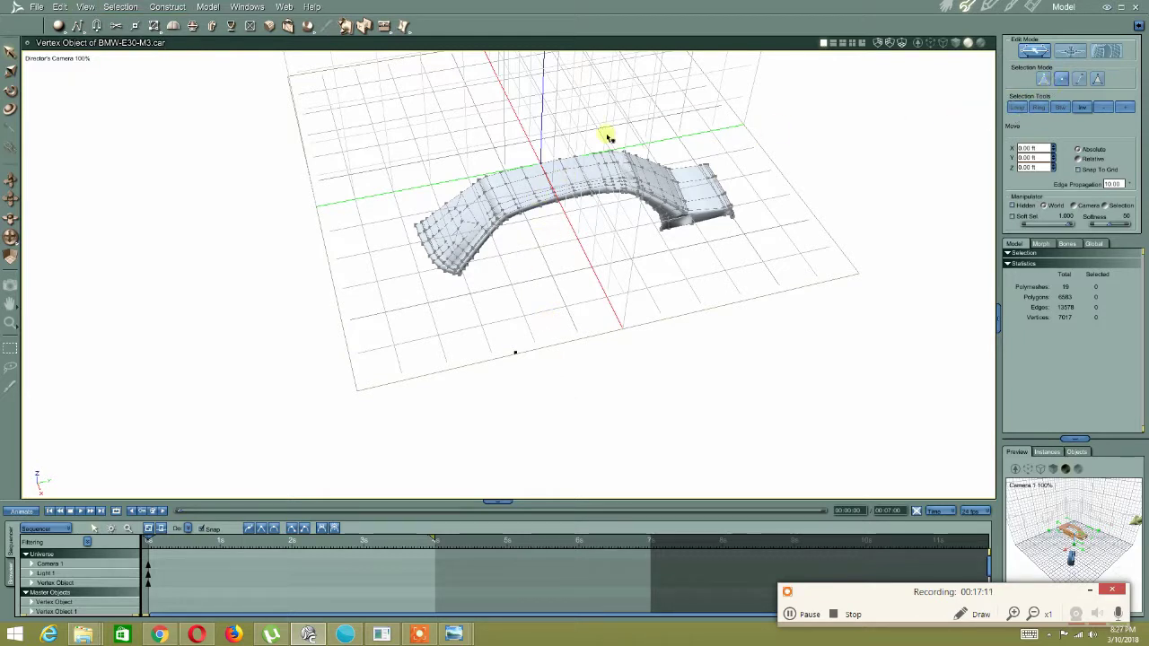
pyautogui.click(558, 161)
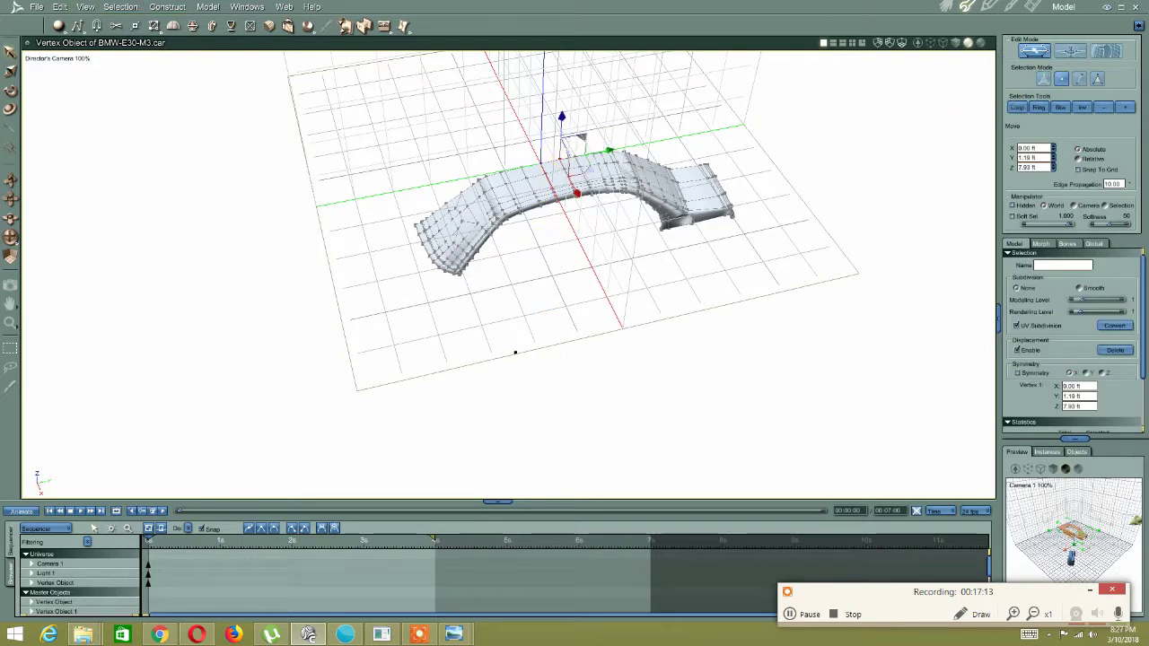
pyautogui.click(83, 8)
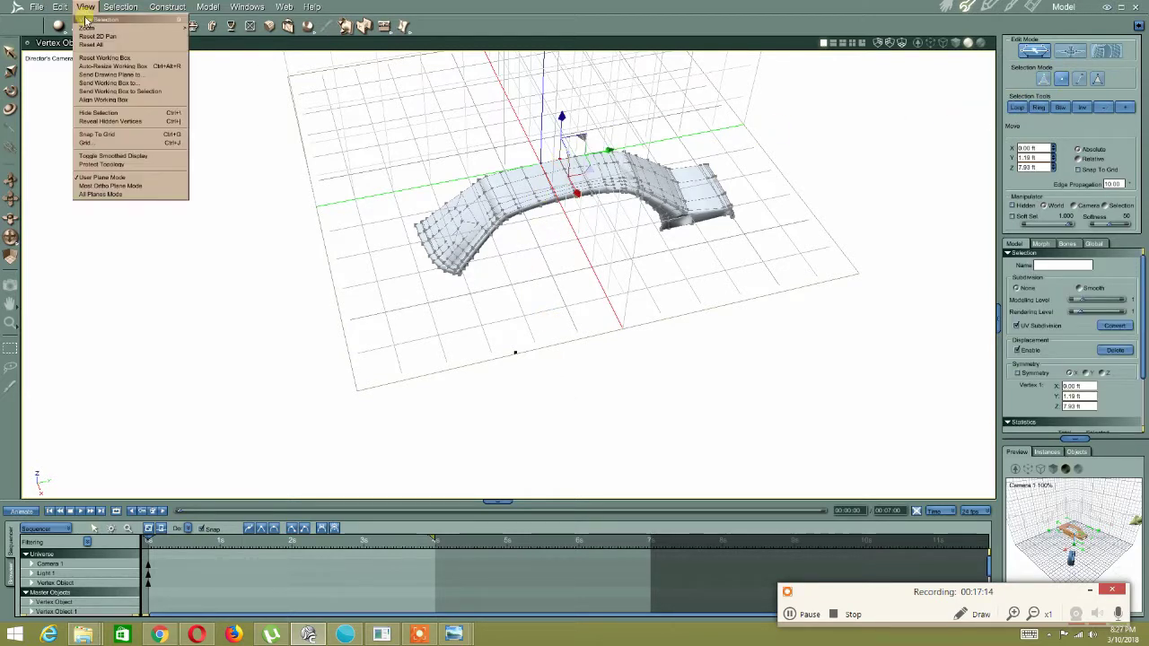
pyautogui.click(108, 93)
# Select all polygons of the visible roof, window and trunk meshes
pyautogui.moveTo(502, 281); pyautogui.dragTo(590, 215)
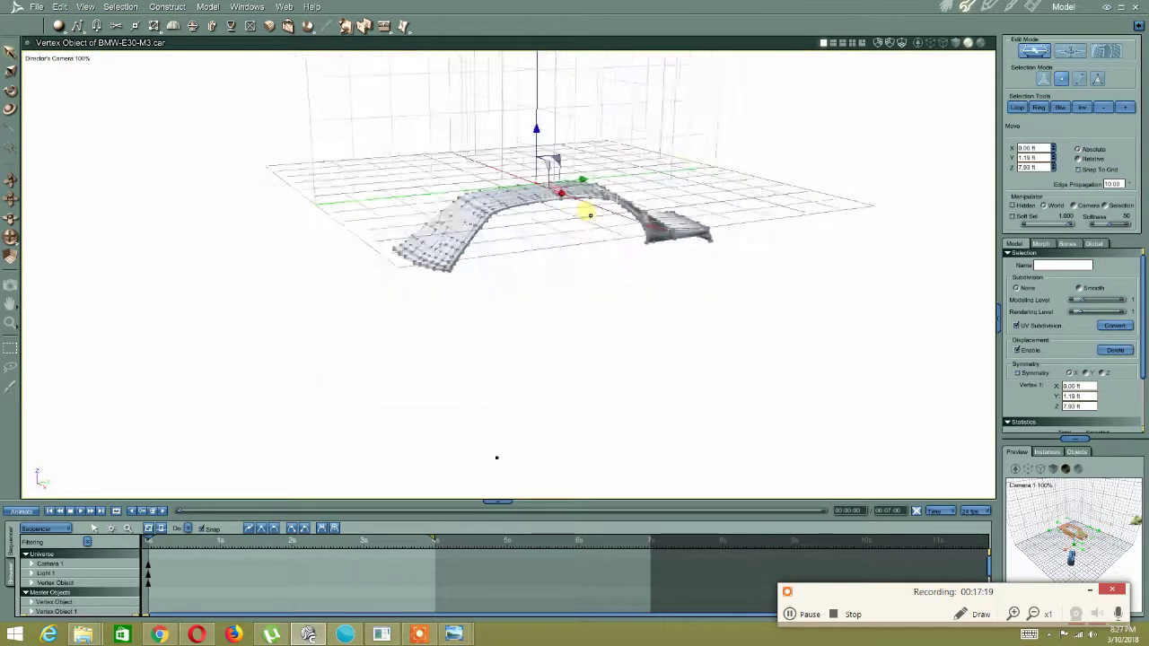
pyautogui.click(526, 329)
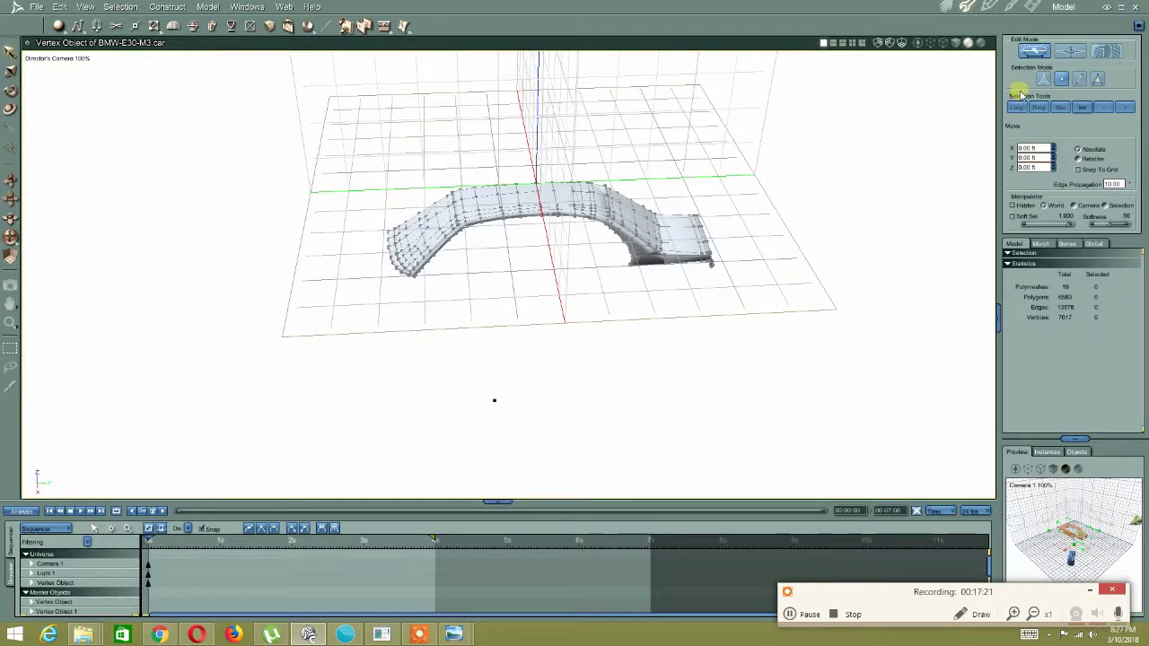
pyautogui.moveTo(718, 292); pyautogui.dragTo(284, 141)
pyautogui.moveTo(559, 213)
pyautogui.mouseDown(button='middle')
pyautogui.moveTo(625, 203)
pyautogui.moveTo(596, 185)
pyautogui.moveTo(560, 188)
pyautogui.moveTo(564, 198)
pyautogui.mouseUp(button='middle')
pyautogui.moveTo(492, 433); pyautogui.dragTo(495, 366, button='middle')
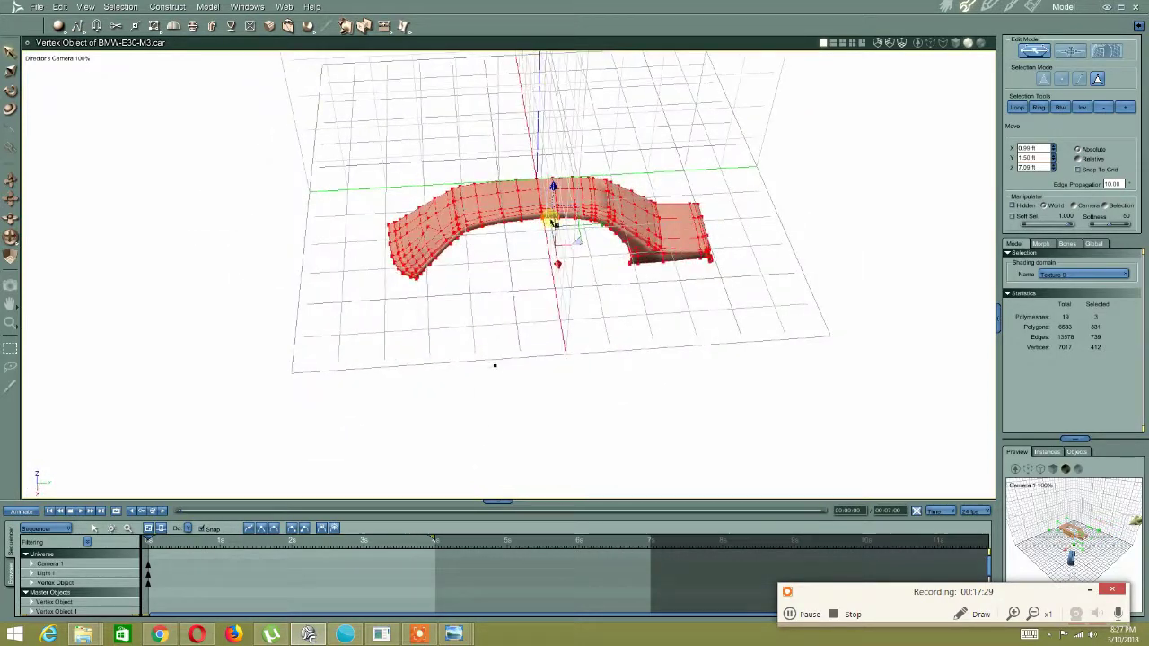
pyautogui.click(61, 7)
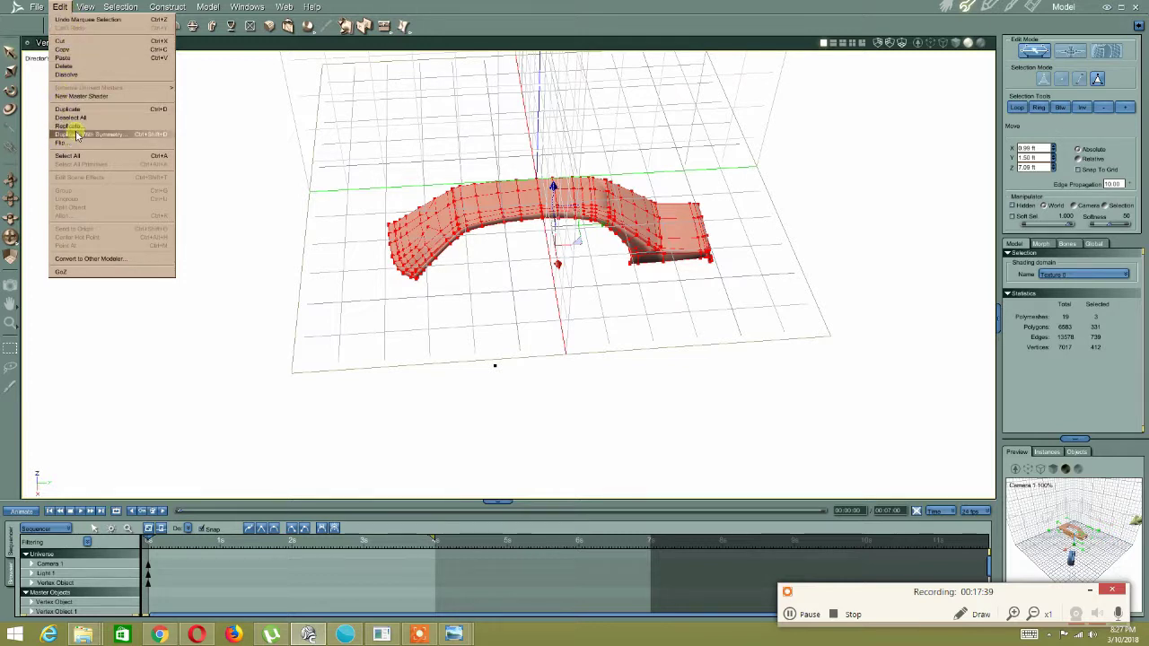
pyautogui.click(378, 9)
pyautogui.moveTo(192, 238); pyautogui.dragTo(262, 267, button='middle')
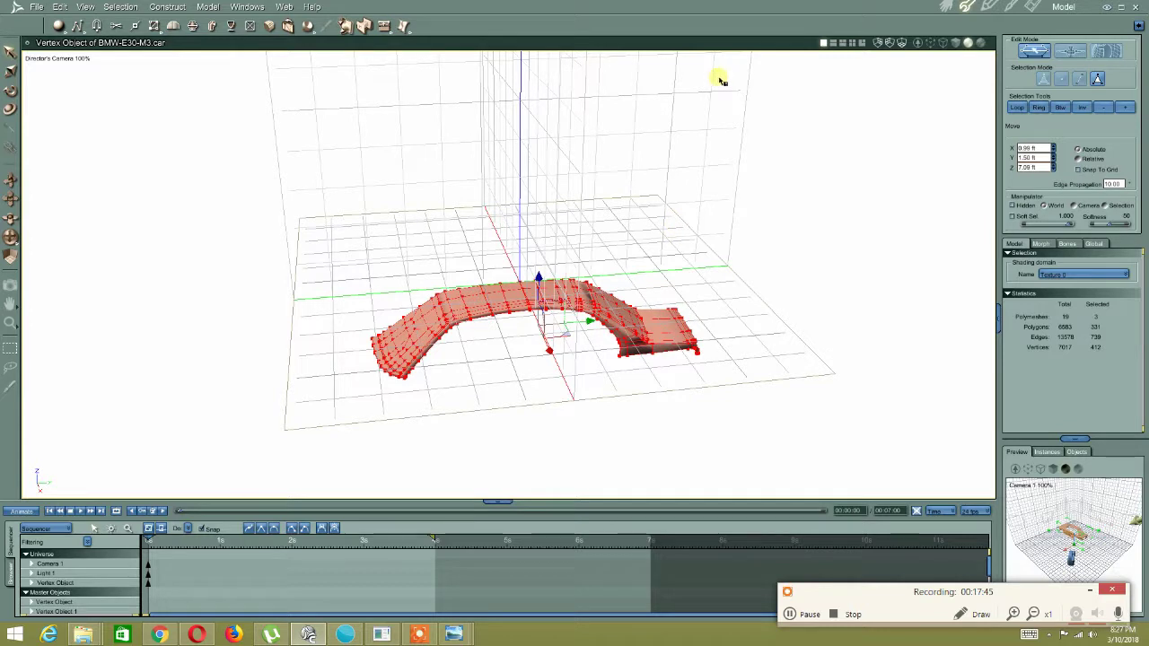
# Duplicate the selected roof, window and trunk meshes with symmetry across the car's centreline
pyautogui.moveTo(675, 128); pyautogui.dragTo(398, 250, button='middle')
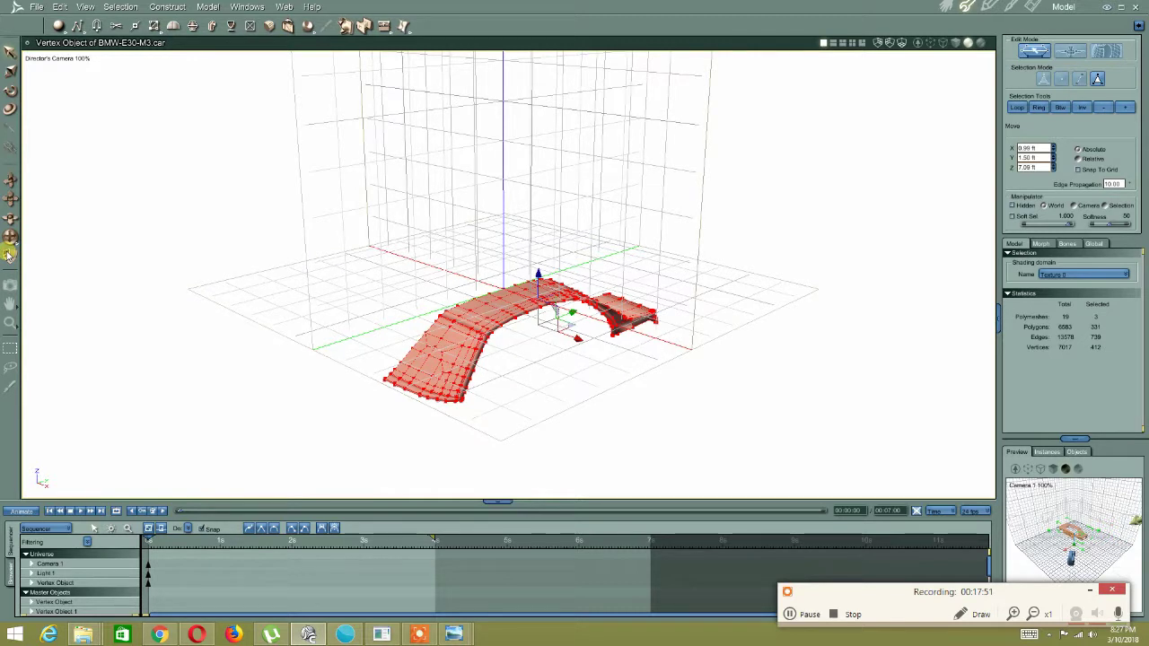
pyautogui.moveTo(404, 243); pyautogui.dragTo(403, 260, button='middle')
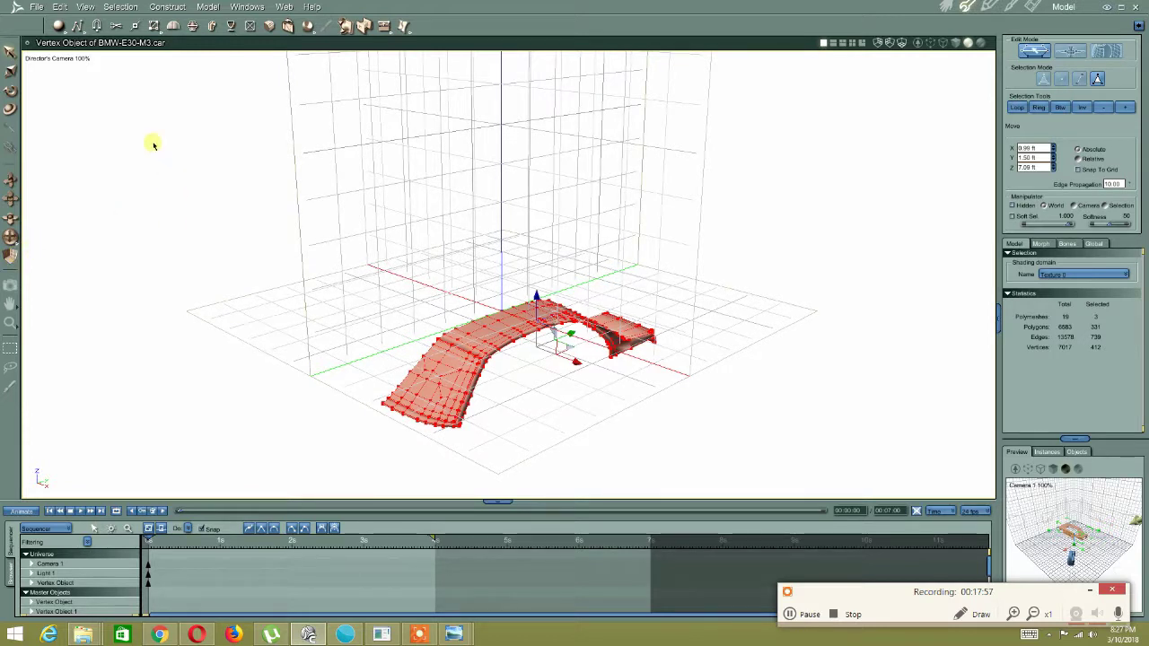
pyautogui.click(57, 9)
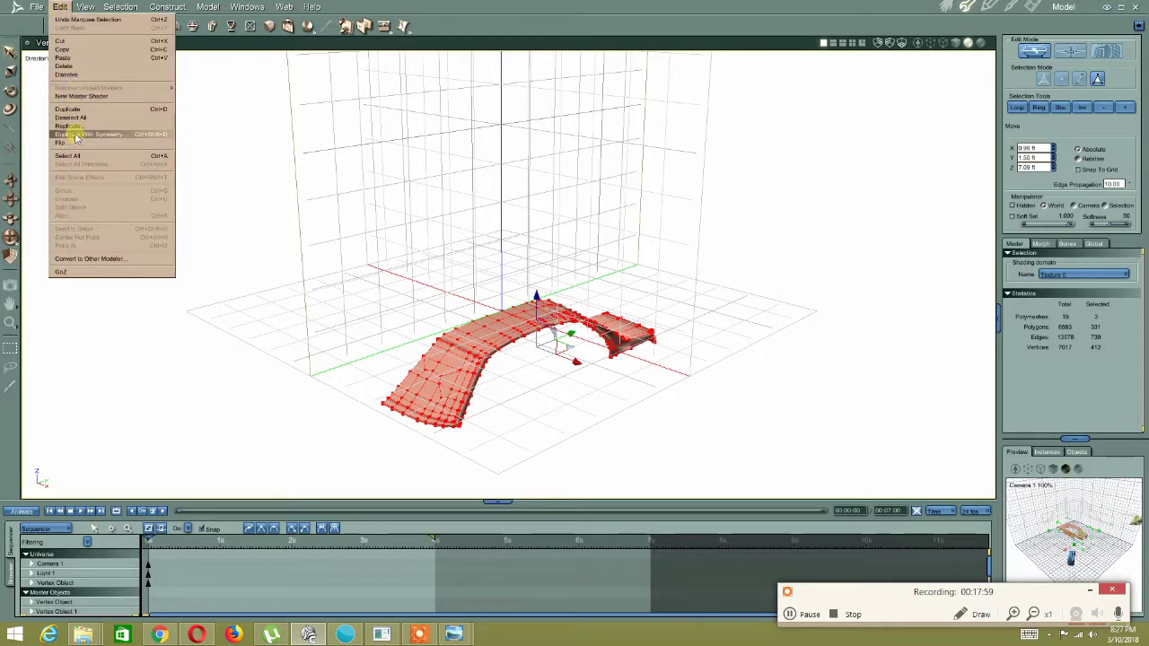
pyautogui.click(77, 137)
pyautogui.click(549, 368)
pyautogui.moveTo(538, 368); pyautogui.dragTo(405, 213, button='right')
# Reverse the polygon normals of both halves of the roof, window and trunk meshes, and clear the selection
pyautogui.click(199, 7)
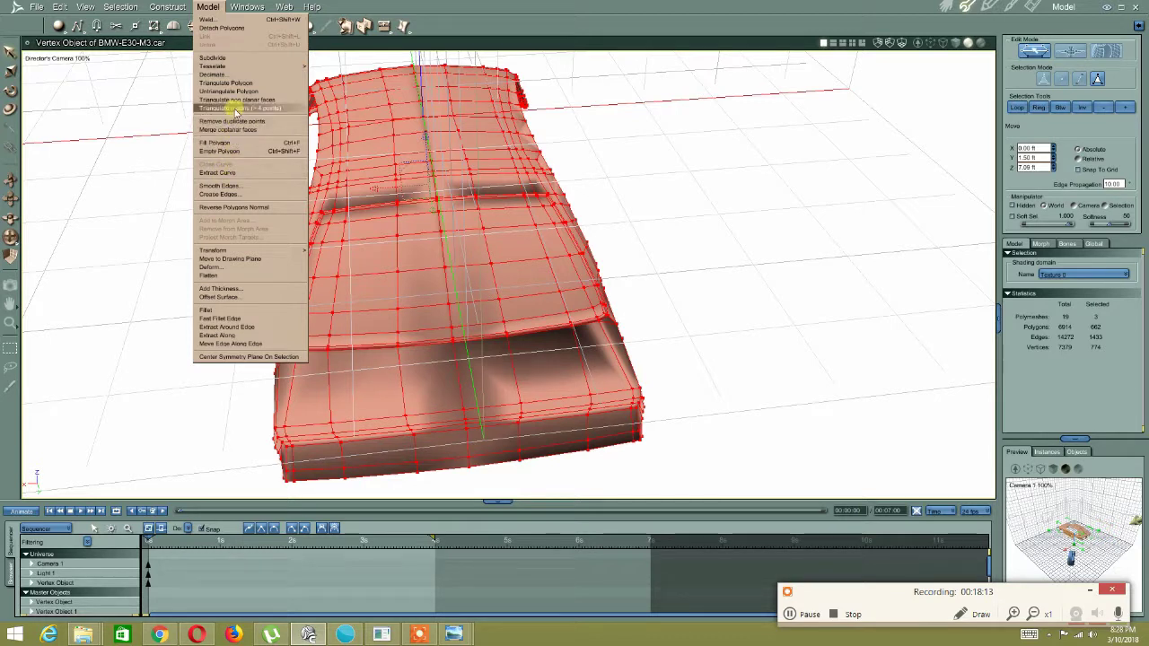
pyautogui.click(258, 209)
pyautogui.moveTo(499, 211); pyautogui.dragTo(551, 225, button='middle')
pyautogui.click(693, 176)
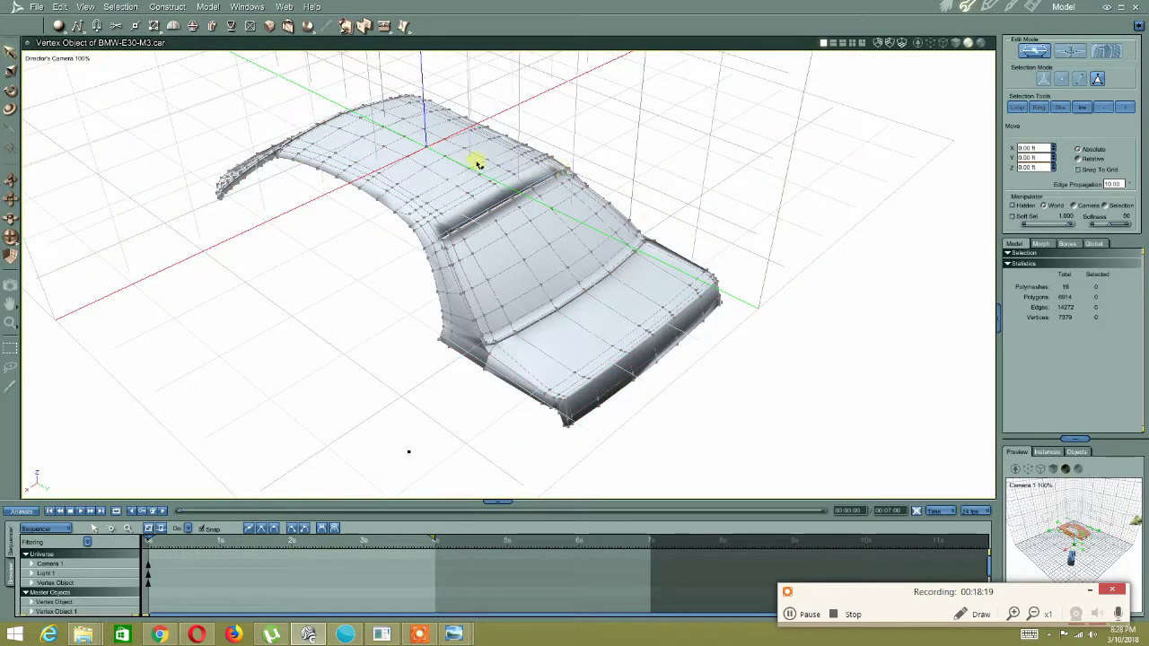
# Select the connected roof, pillar and trunk mesh, reverse its polygon normals, and clear the selection
pyautogui.doubleClick(435, 162)
pyautogui.click(214, 11)
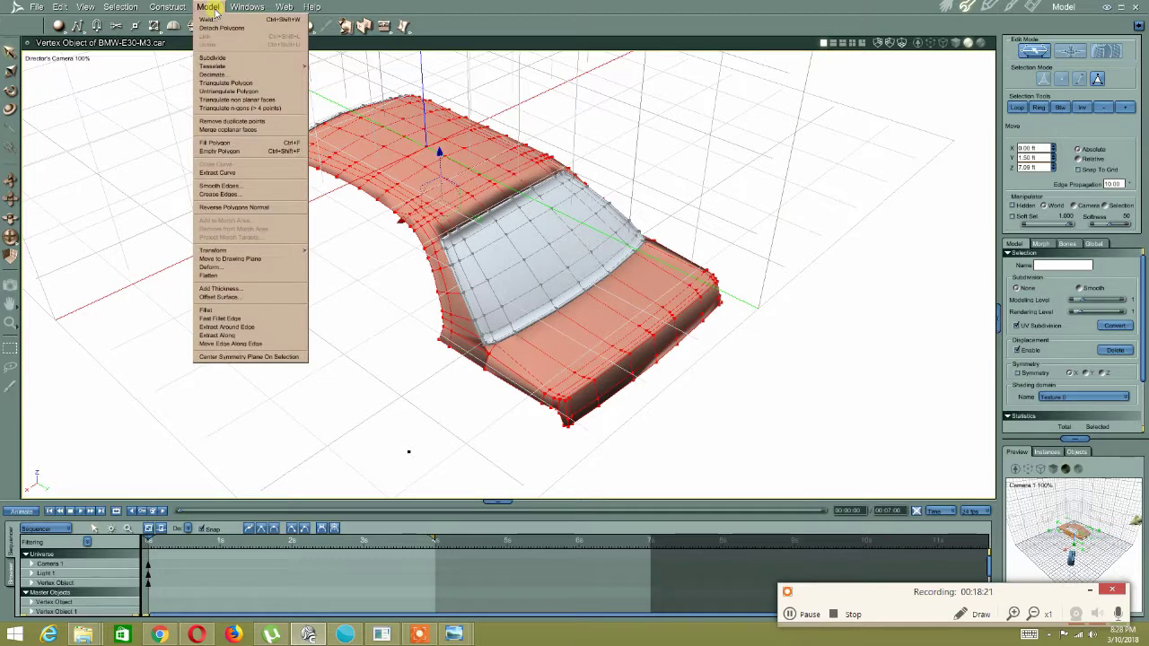
pyautogui.click(214, 207)
pyautogui.moveTo(331, 262); pyautogui.dragTo(451, 256, button='middle')
pyautogui.scroll(5, 451, 256)
pyautogui.scroll(-10, 226, 212)
pyautogui.moveTo(243, 236); pyautogui.dragTo(282, 282, button='middle')
pyautogui.scroll(2, 308, 215)
pyautogui.click(244, 271)
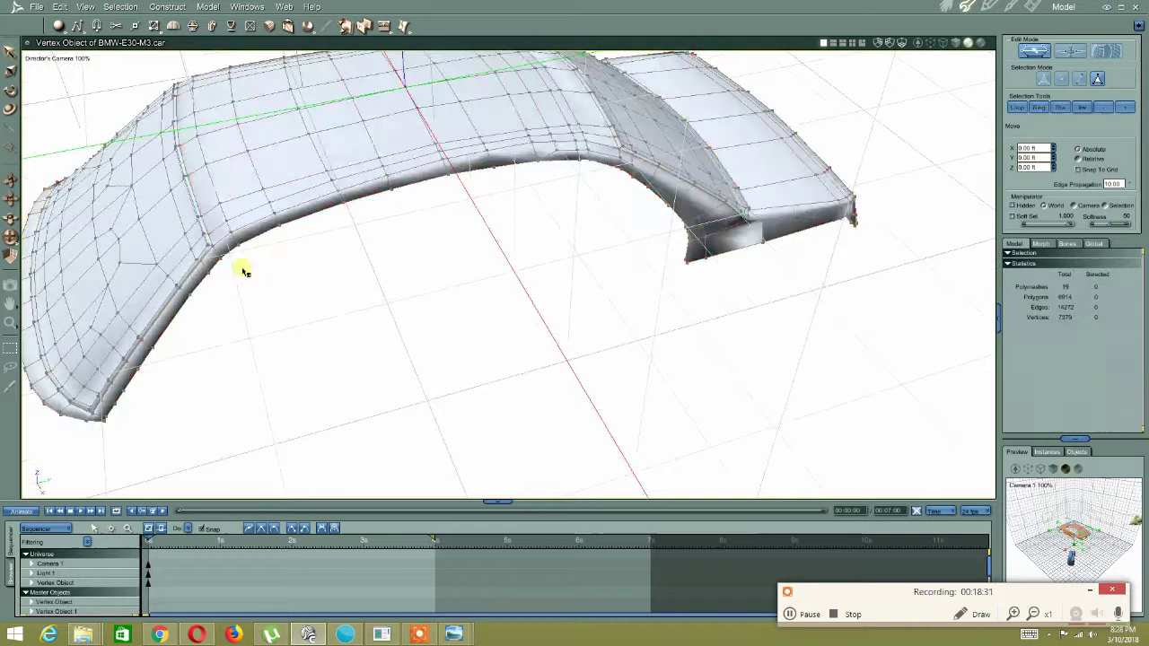
# Reselect the roof, pillar and trunk mesh without the windows and reverse its polygon normals again
pyautogui.moveTo(225, 246); pyautogui.dragTo(303, 225, button='middle')
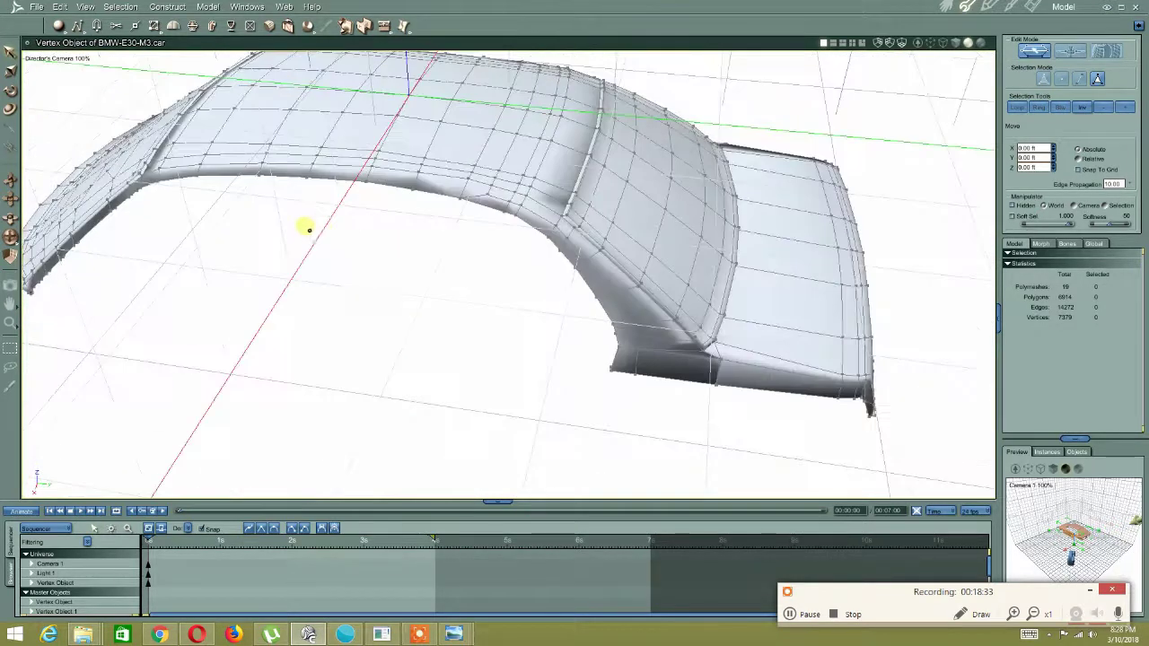
pyautogui.click(416, 192)
pyautogui.doubleClick(417, 186)
pyautogui.click(498, 304)
pyautogui.doubleClick(631, 235)
pyautogui.click(511, 170)
pyautogui.doubleClick(509, 169)
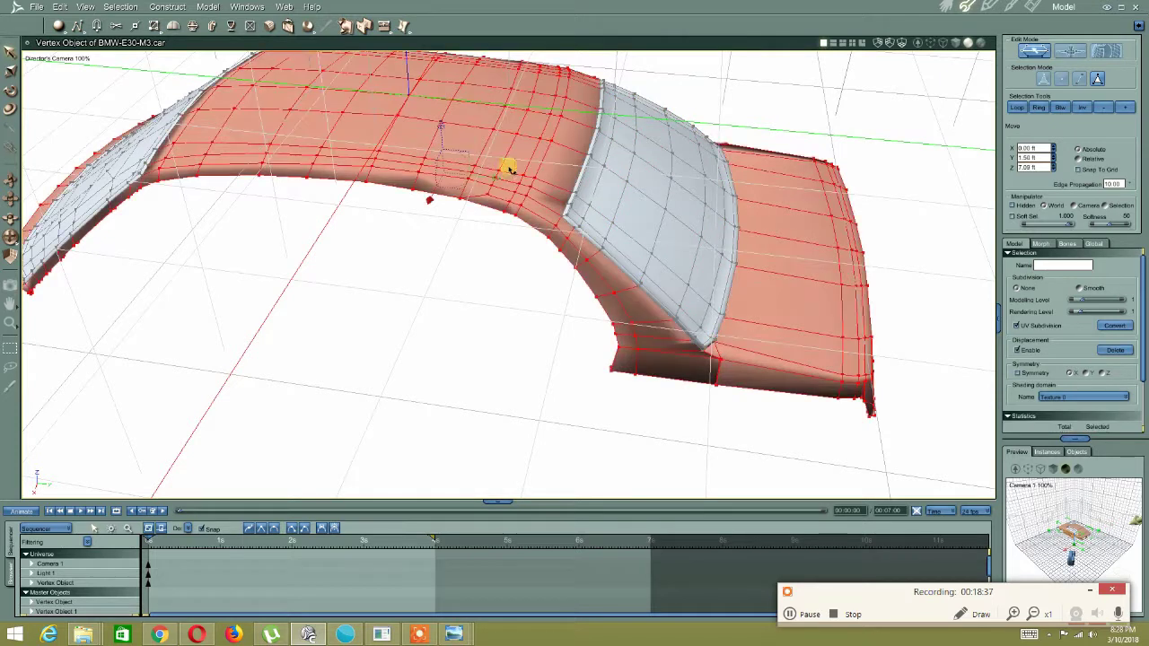
pyautogui.click(207, 8)
pyautogui.click(228, 210)
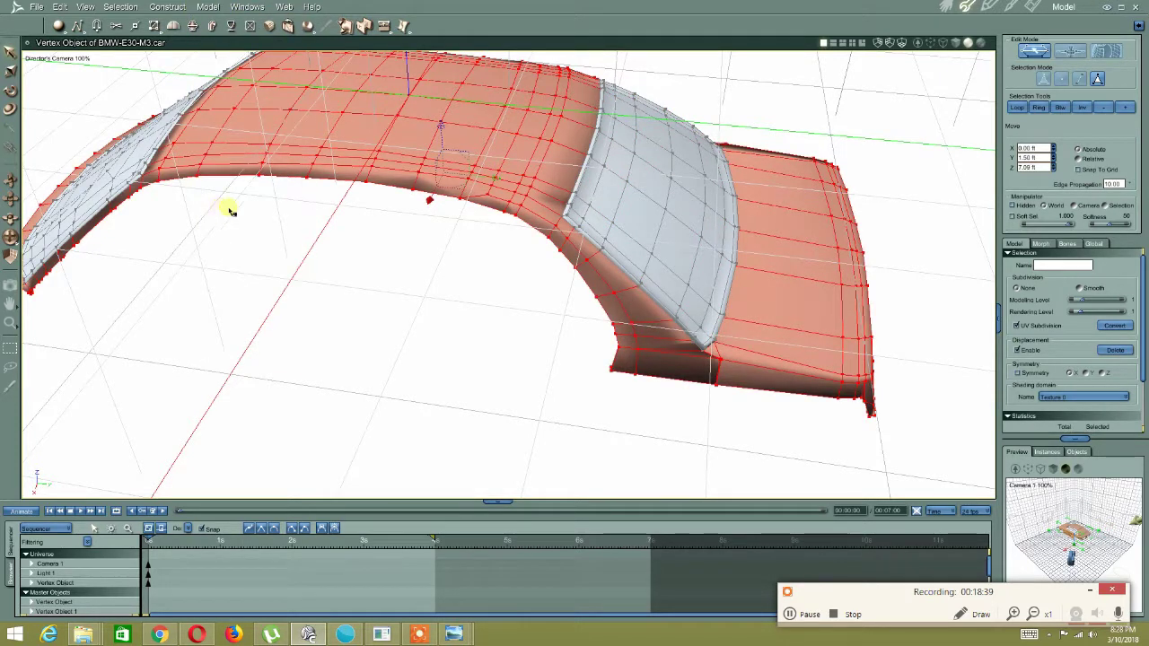
# Remove duplicate points and merge coplanar faces on the selected roof, pillar and trunk mesh
pyautogui.click(207, 7)
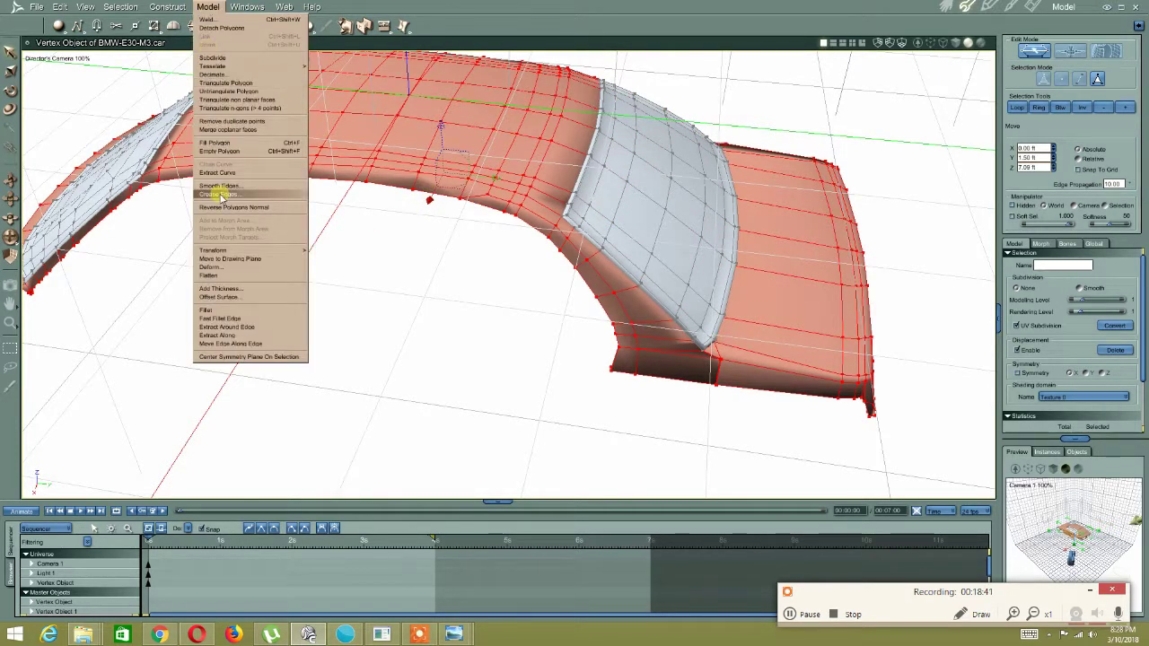
pyautogui.click(265, 122)
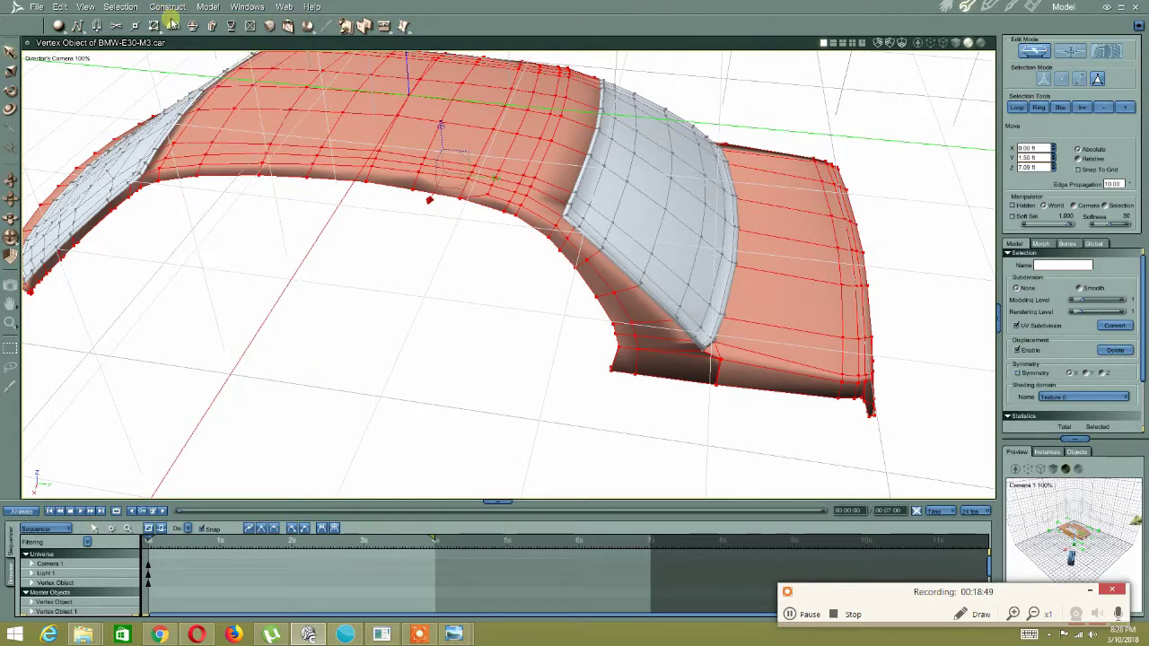
pyautogui.click(208, 7)
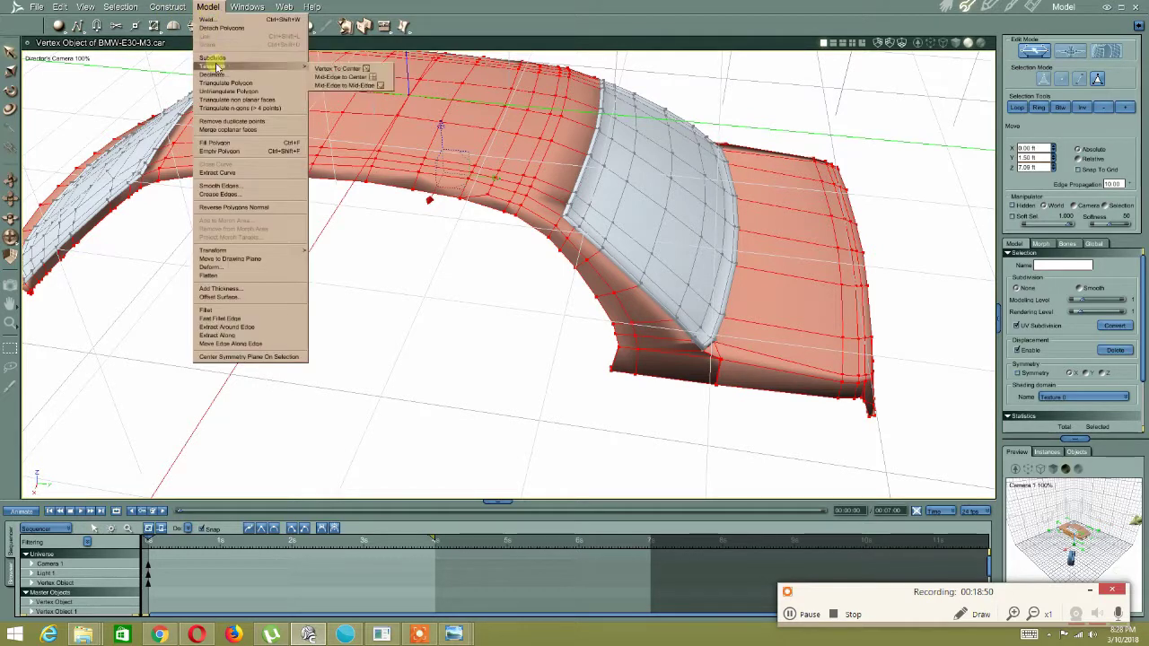
pyautogui.click(229, 129)
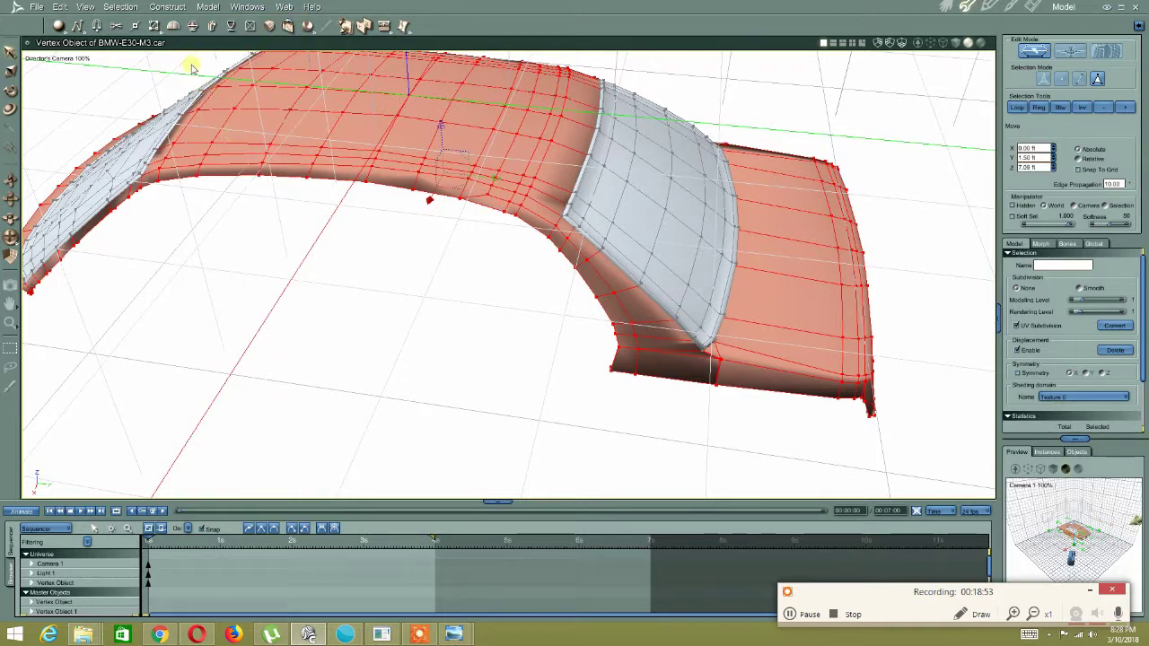
# Center the symmetry plane on the selected roof, pillar and trunk mesh, and clear the selection
pyautogui.click(209, 7)
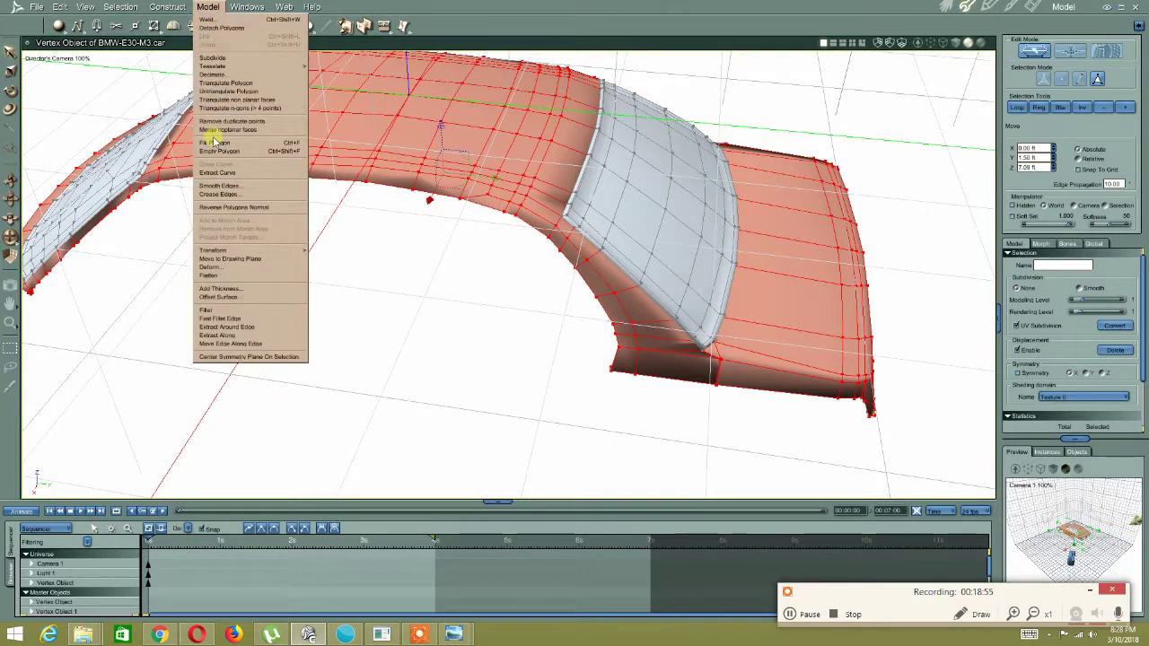
pyautogui.moveTo(233, 251)
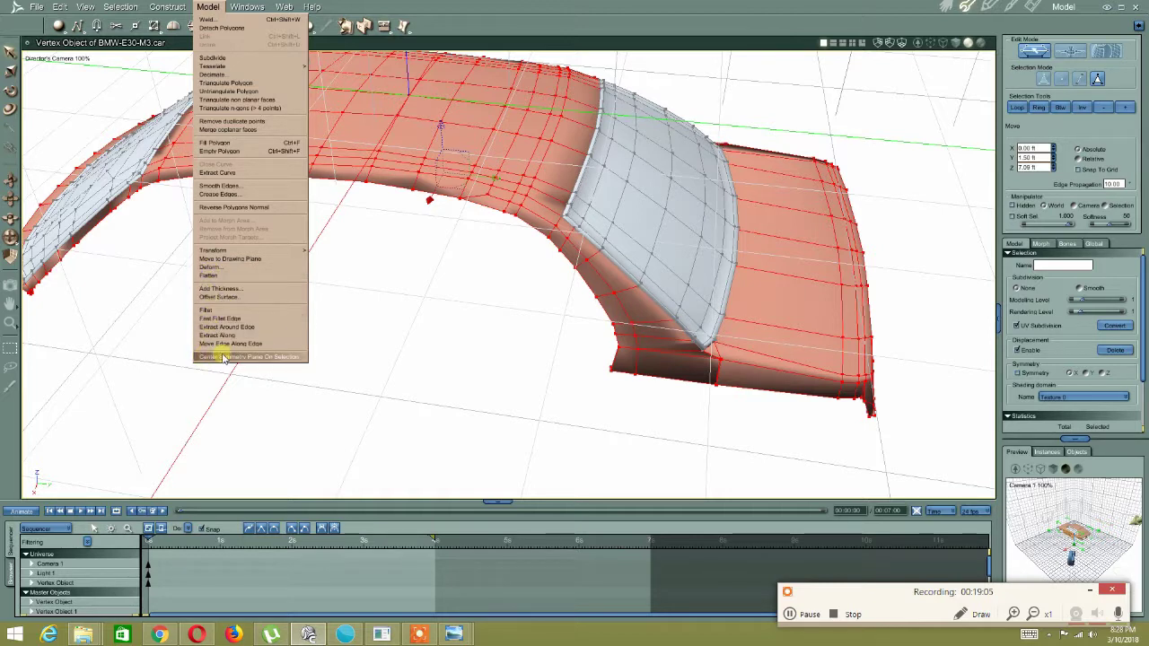
pyautogui.click(297, 358)
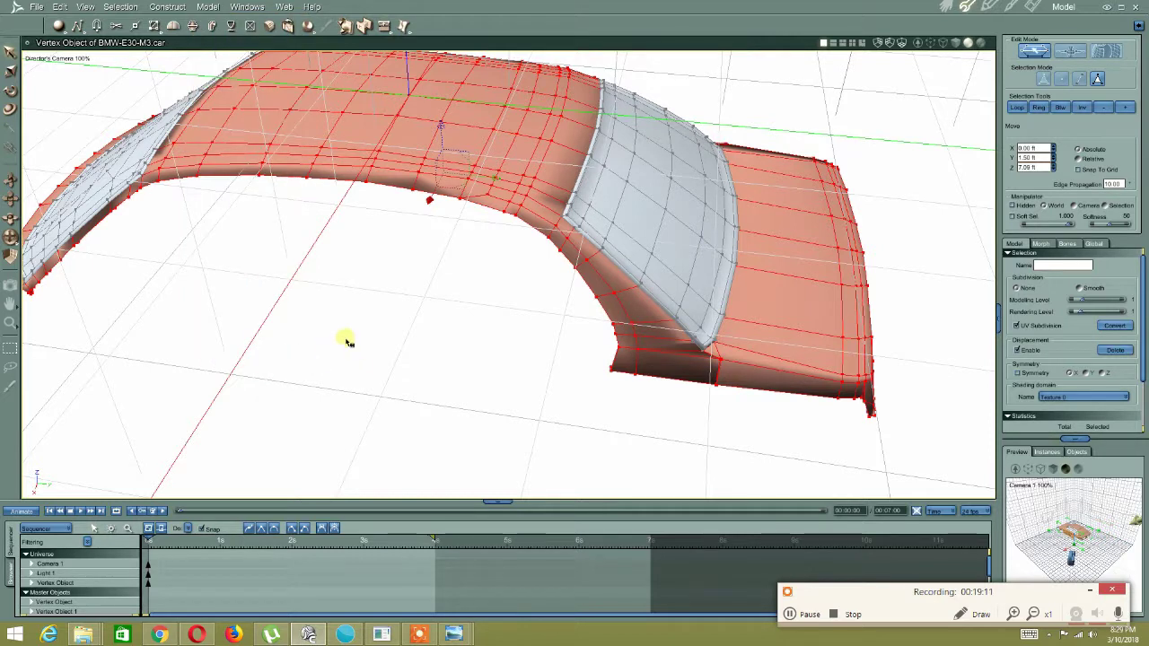
pyautogui.scroll(-6, 356, 339)
pyautogui.click(844, 382)
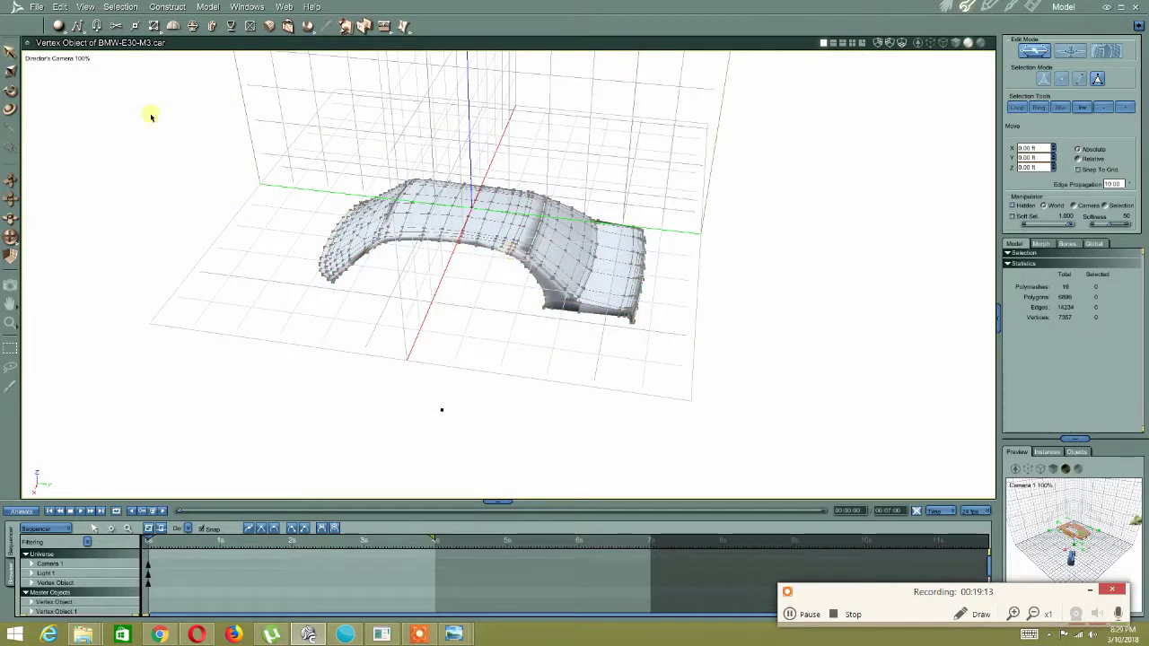
# Reset the working box to its default position
pyautogui.click(85, 9)
pyautogui.moveTo(108, 11)
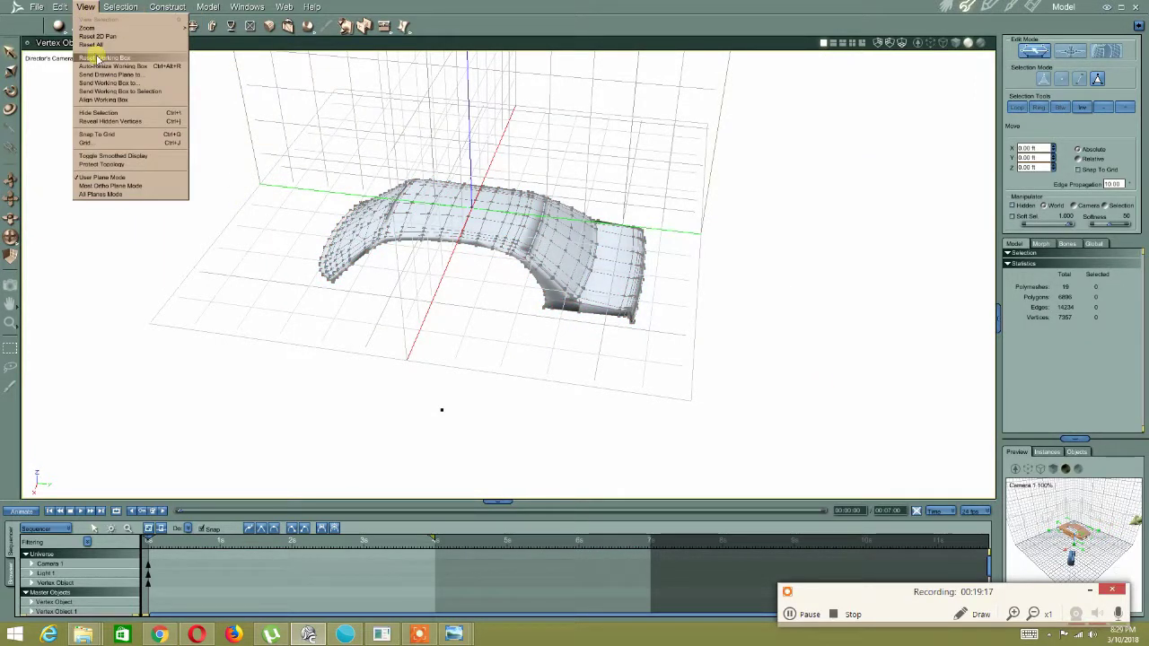
pyautogui.click(97, 58)
pyautogui.moveTo(431, 280); pyautogui.dragTo(546, 348, button='middle')
pyautogui.scroll(-8, 439, 281)
pyautogui.scroll(3, 439, 281)
pyautogui.moveTo(498, 299); pyautogui.dragTo(483, 329, button='middle')
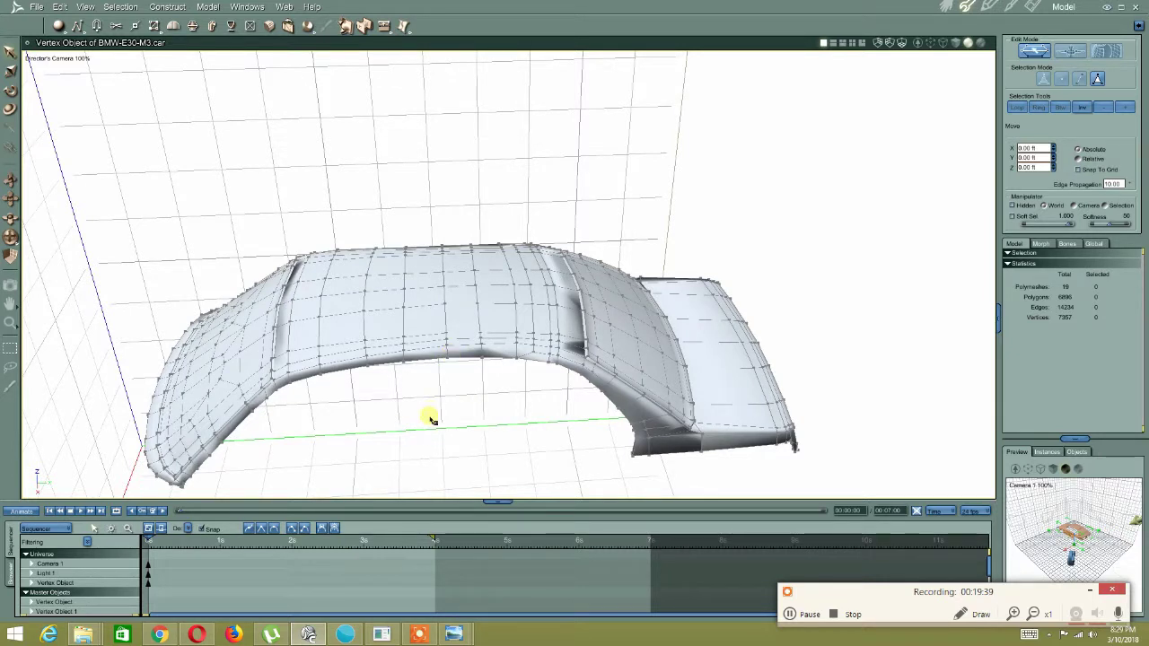
# Reveal the hidden vertices so the whole car body shows again
pyautogui.click(61, 7)
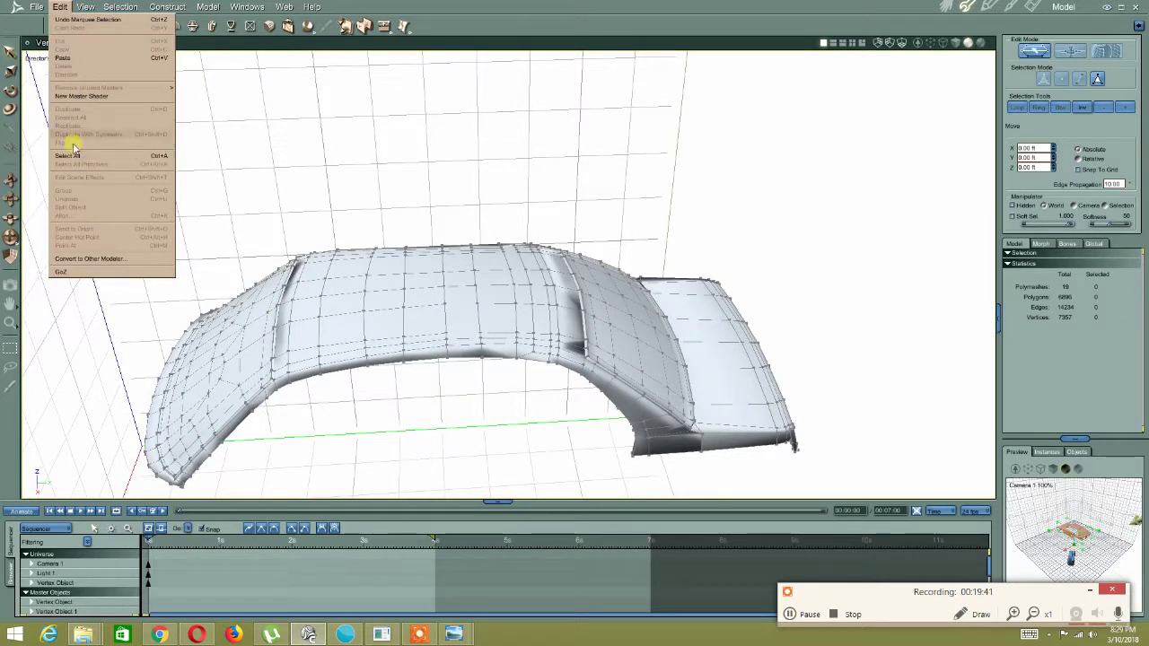
pyautogui.moveTo(85, 7)
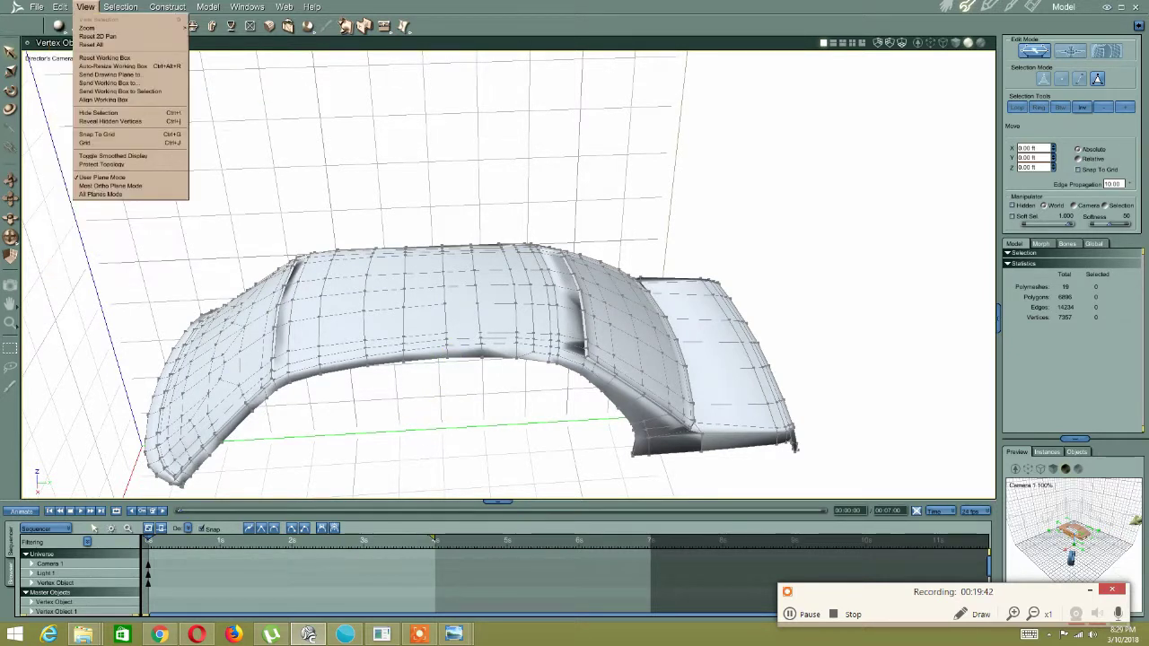
pyautogui.click(89, 122)
pyautogui.moveTo(346, 229); pyautogui.dragTo(385, 361, button='middle')
pyautogui.moveTo(429, 407); pyautogui.dragTo(506, 439, button='middle')
pyautogui.click(575, 486)
pyautogui.moveTo(400, 271); pyautogui.dragTo(481, 389, button='middle')
pyautogui.click(1061, 79)
pyautogui.click(424, 433)
pyautogui.scroll(-3, 455, 398)
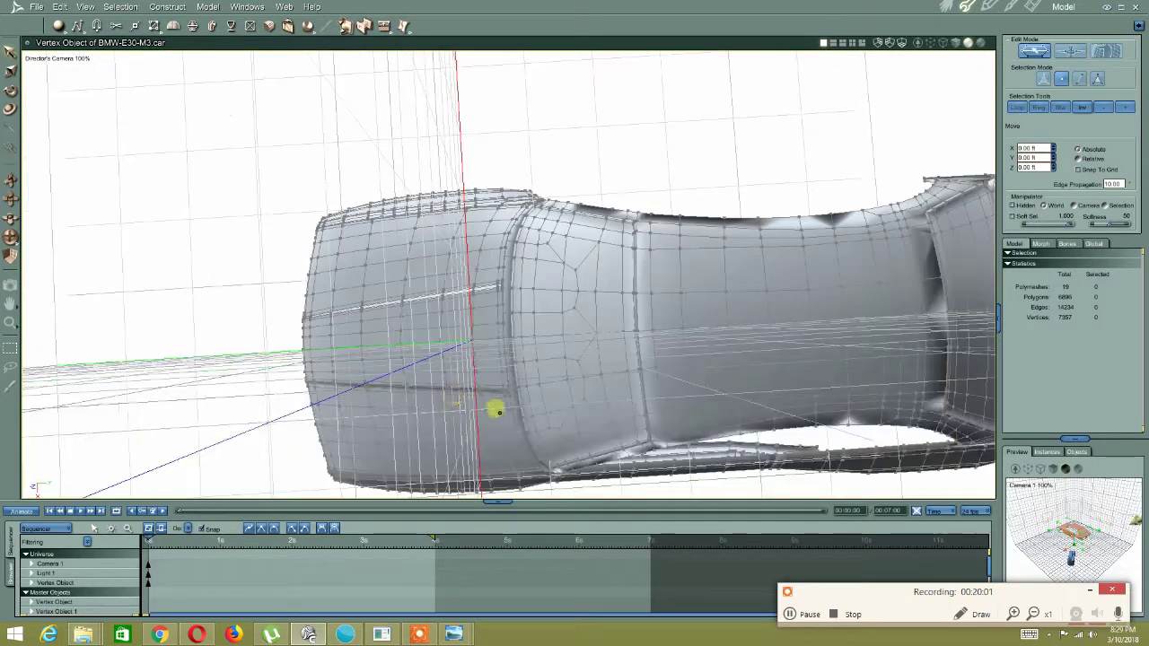
pyautogui.moveTo(499, 413); pyautogui.dragTo(493, 369, button='middle')
pyautogui.moveTo(551, 269); pyautogui.dragTo(539, 395, button='middle')
pyautogui.scroll(-3, 503, 339)
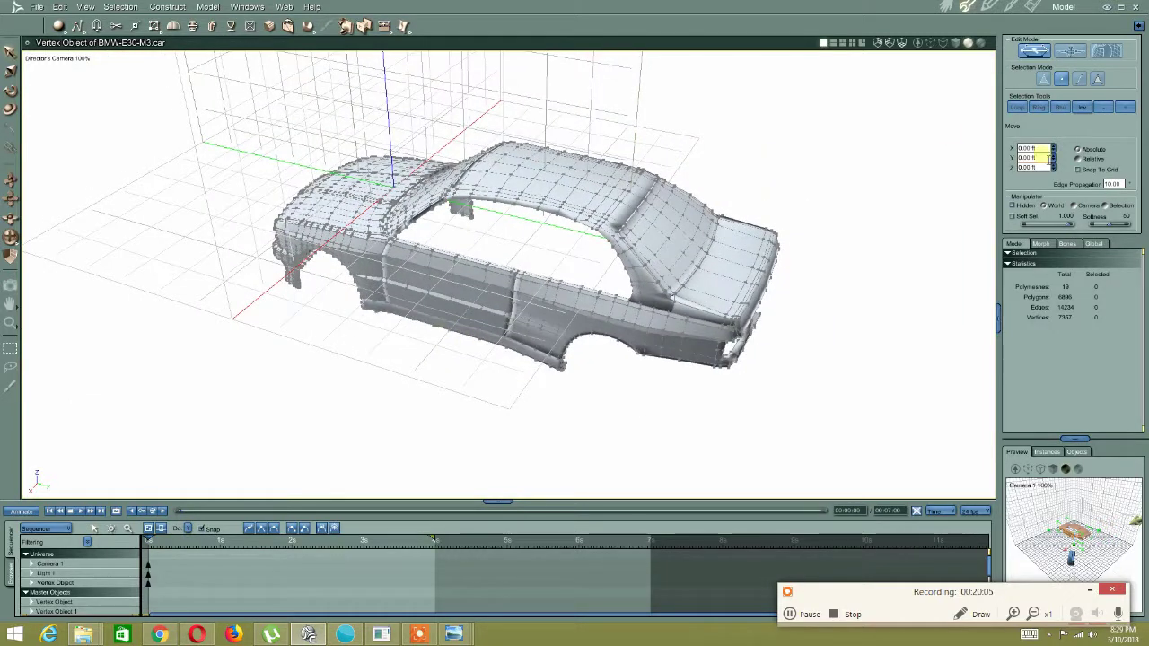
# Select the door, side skirt and rear quarter meshes in polygon selection mode
pyautogui.click(1097, 80)
pyautogui.click(615, 314)
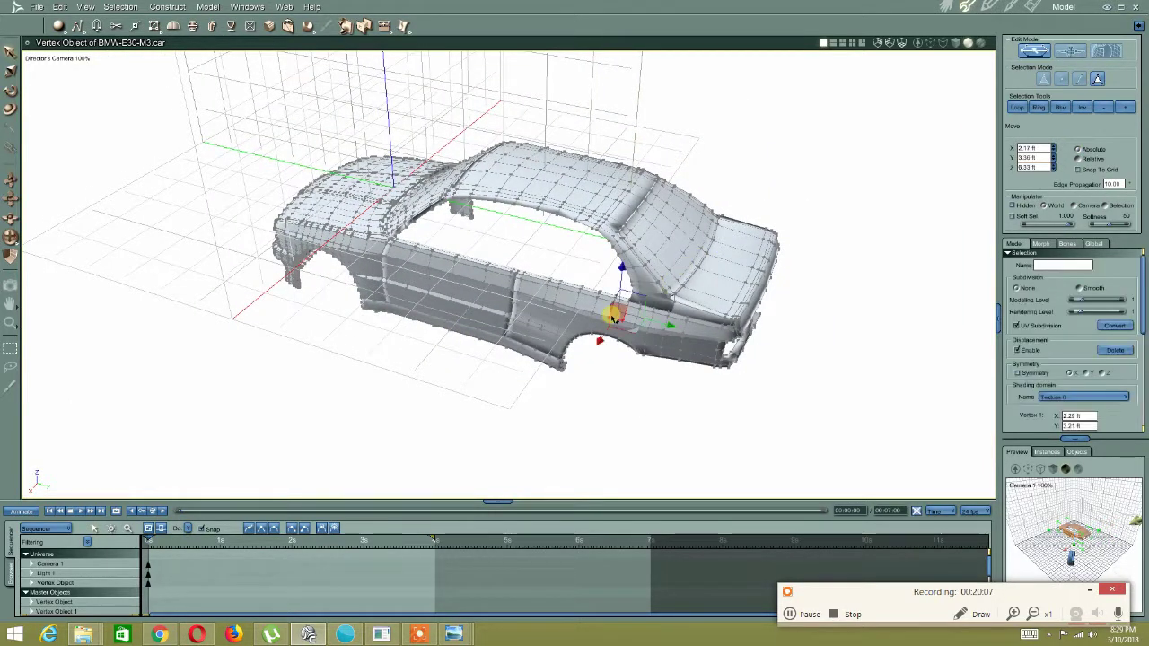
pyautogui.keyDown('shift'); pyautogui.click(502, 305); pyautogui.keyUp('shift')
pyautogui.keyDown('shift'); pyautogui.click(494, 337); pyautogui.keyUp('shift')
pyautogui.moveTo(559, 323)
pyautogui.mouseDown(button='middle')
pyautogui.moveTo(496, 297)
pyautogui.moveTo(549, 293)
pyautogui.moveTo(614, 261)
pyautogui.moveTo(545, 285)
pyautogui.moveTo(543, 329)
pyautogui.mouseUp(button='middle')
# Duplicate the selected door, side skirt and rear quarter meshes with symmetry to the opposite side of the car
pyautogui.click(59, 6)
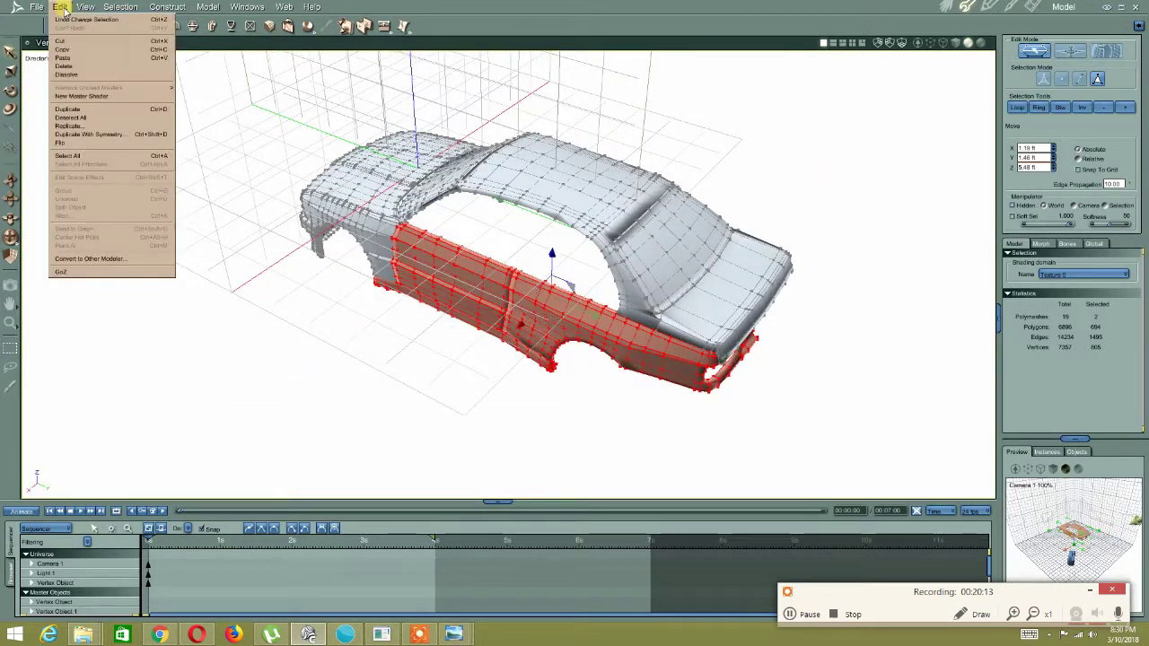
pyautogui.click(69, 135)
pyautogui.click(554, 369)
pyautogui.moveTo(554, 377); pyautogui.dragTo(572, 304, button='middle')
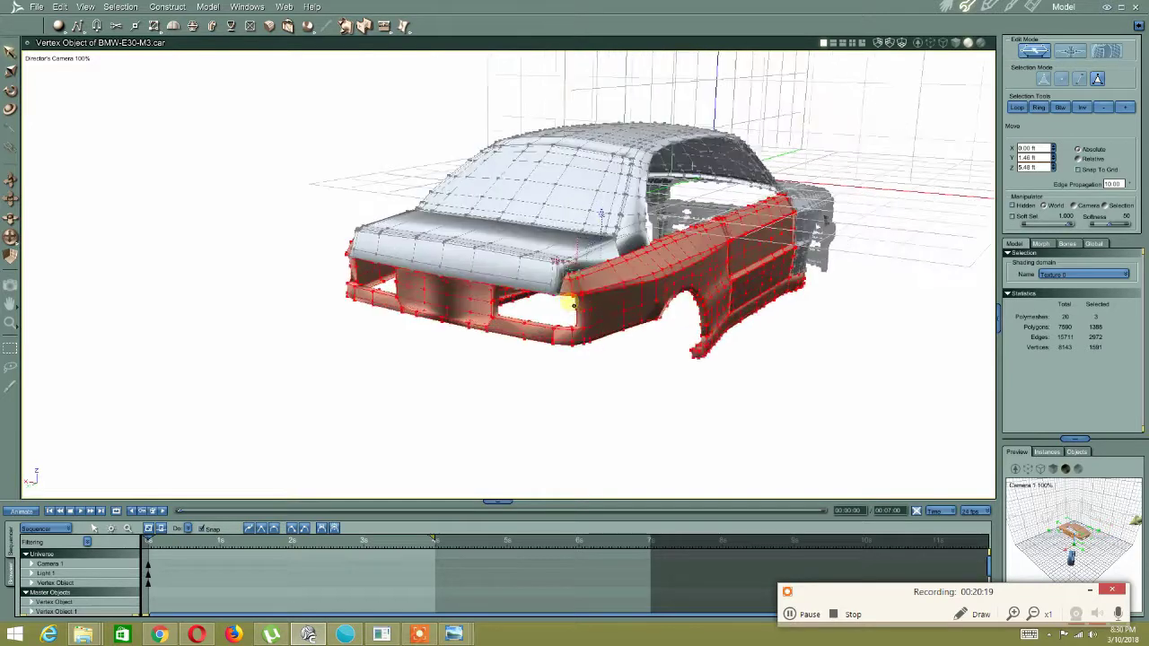
# Examine the mirrored side panels and the assembled car body from the rear, side, front and underside
pyautogui.moveTo(460, 308); pyautogui.dragTo(383, 386, button='middle')
pyautogui.moveTo(400, 346); pyautogui.dragTo(189, 357, button='middle')
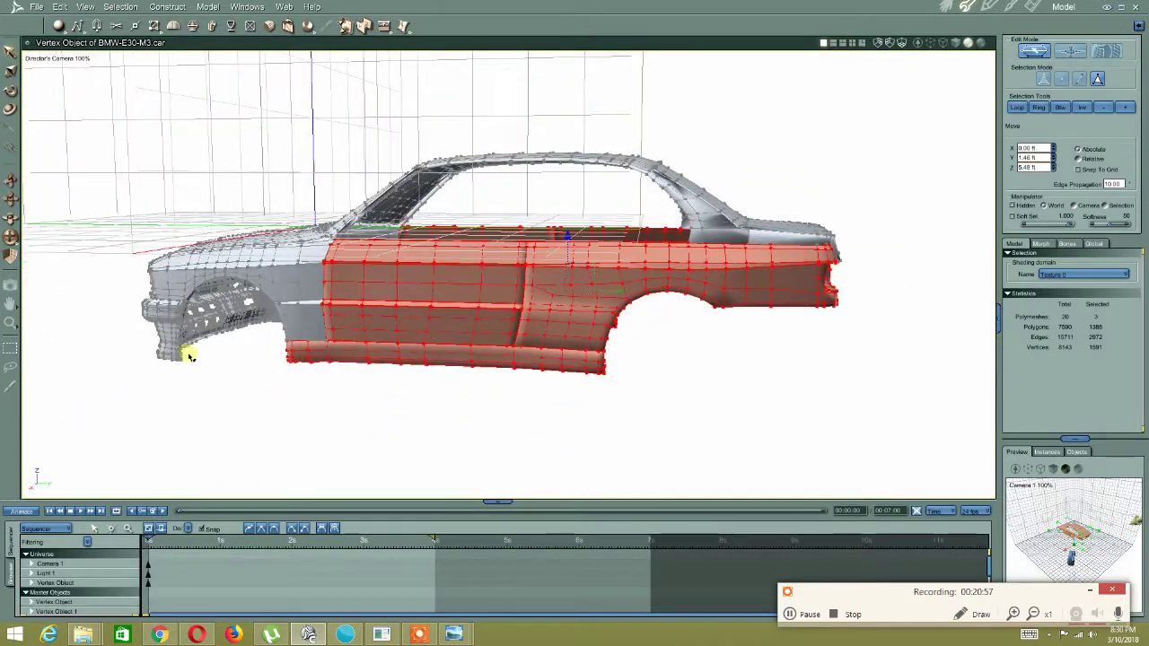
pyautogui.moveTo(264, 352); pyautogui.dragTo(380, 305, button='middle')
pyautogui.moveTo(430, 218); pyautogui.dragTo(382, 314, button='middle')
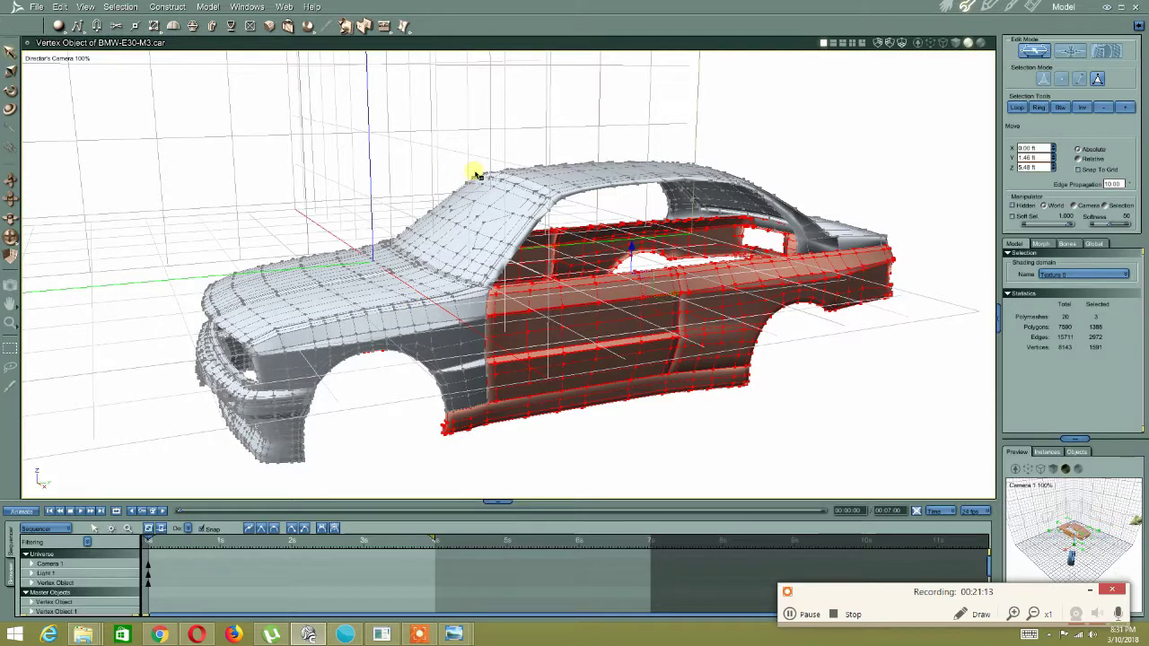
pyautogui.moveTo(442, 286); pyautogui.dragTo(672, 454, button='middle')
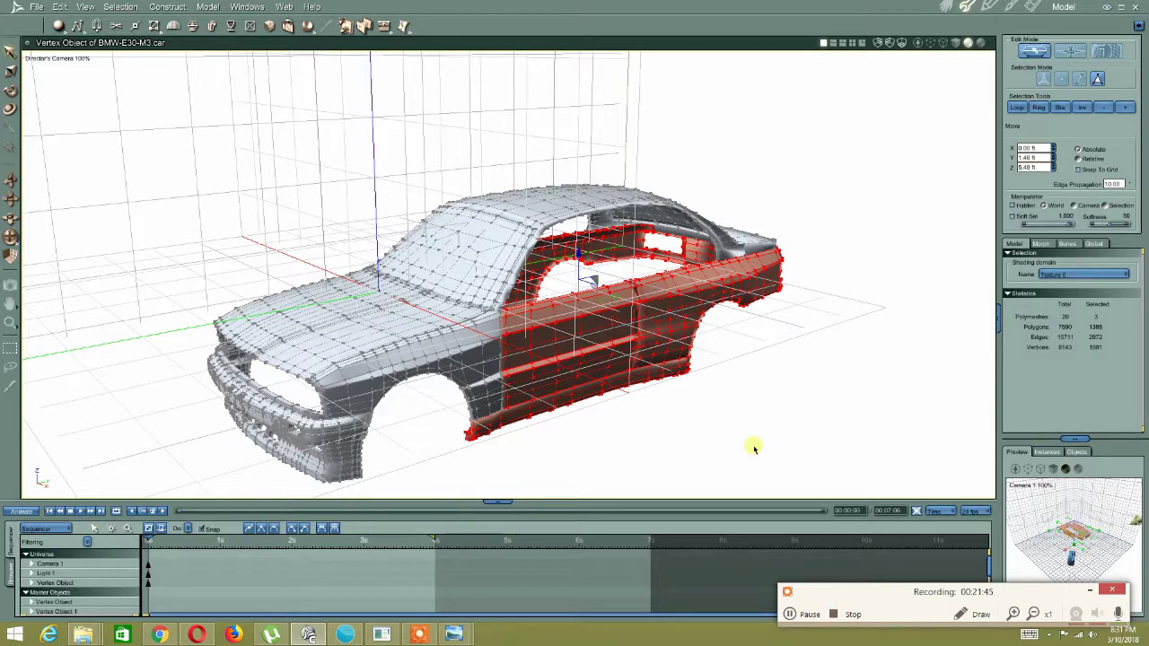
pyautogui.moveTo(836, 394); pyautogui.dragTo(576, 368, button='middle')
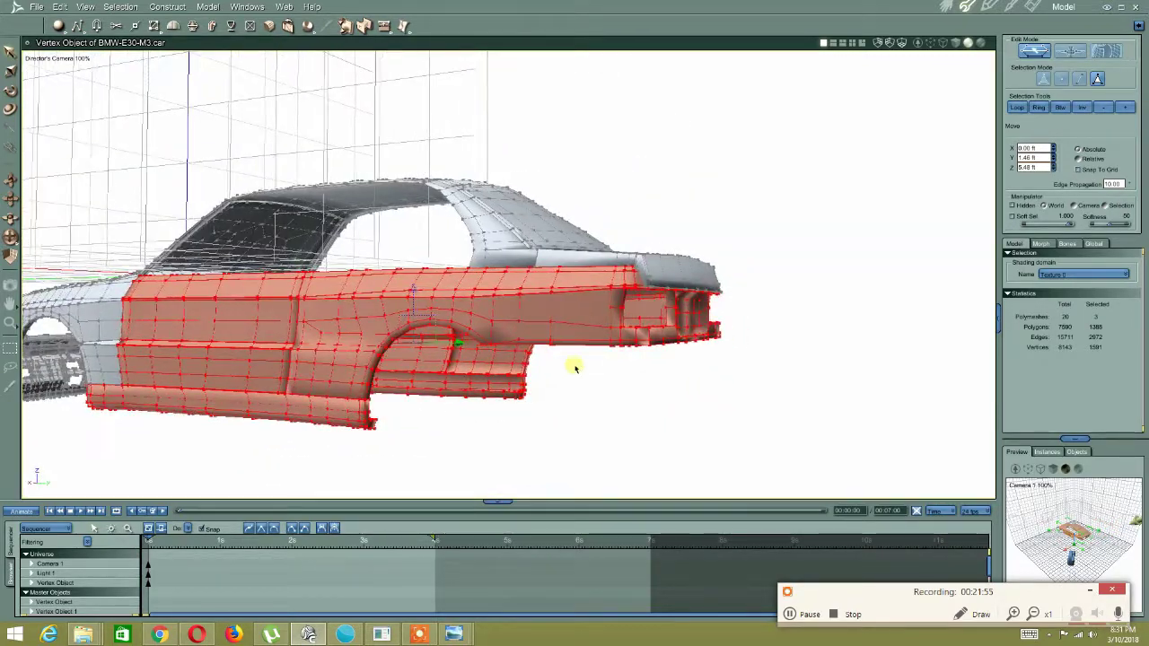
pyautogui.moveTo(499, 401); pyautogui.dragTo(532, 404, button='middle')
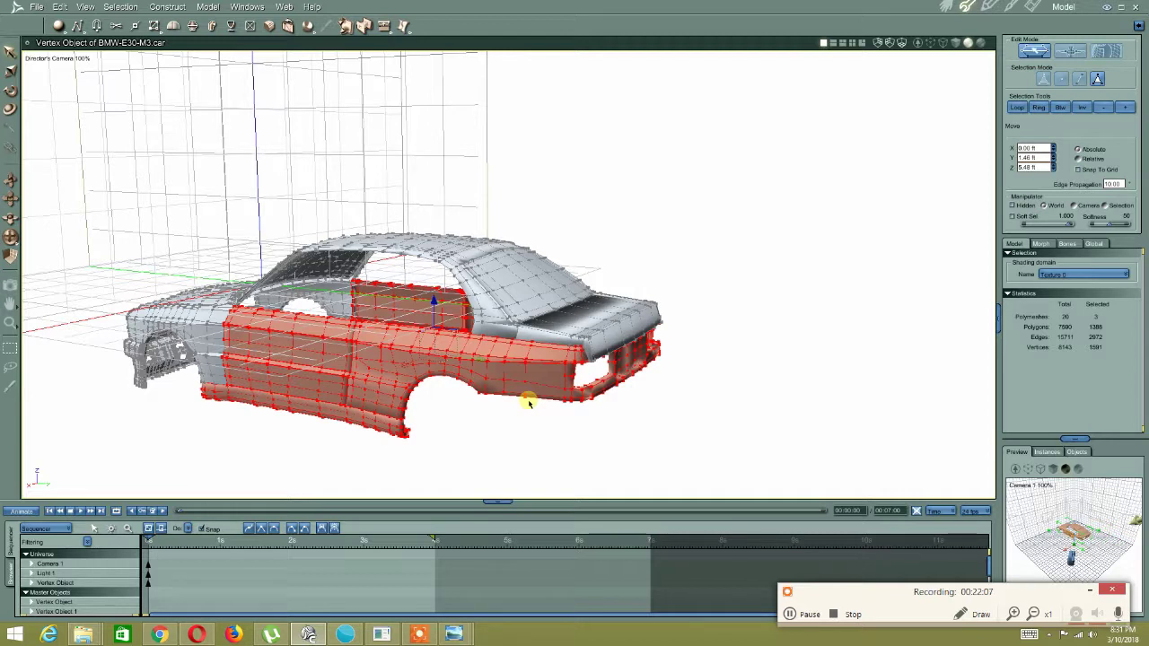
pyautogui.moveTo(497, 327); pyautogui.dragTo(434, 318, button='middle')
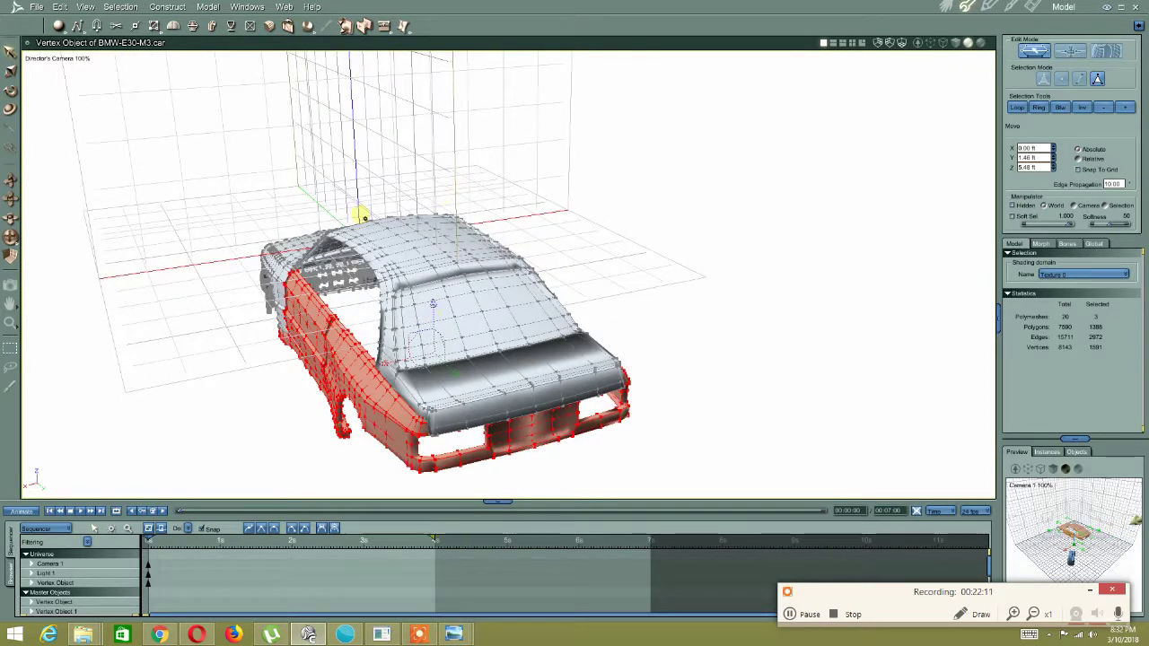
pyautogui.moveTo(434, 166); pyautogui.dragTo(430, 301, button='middle')
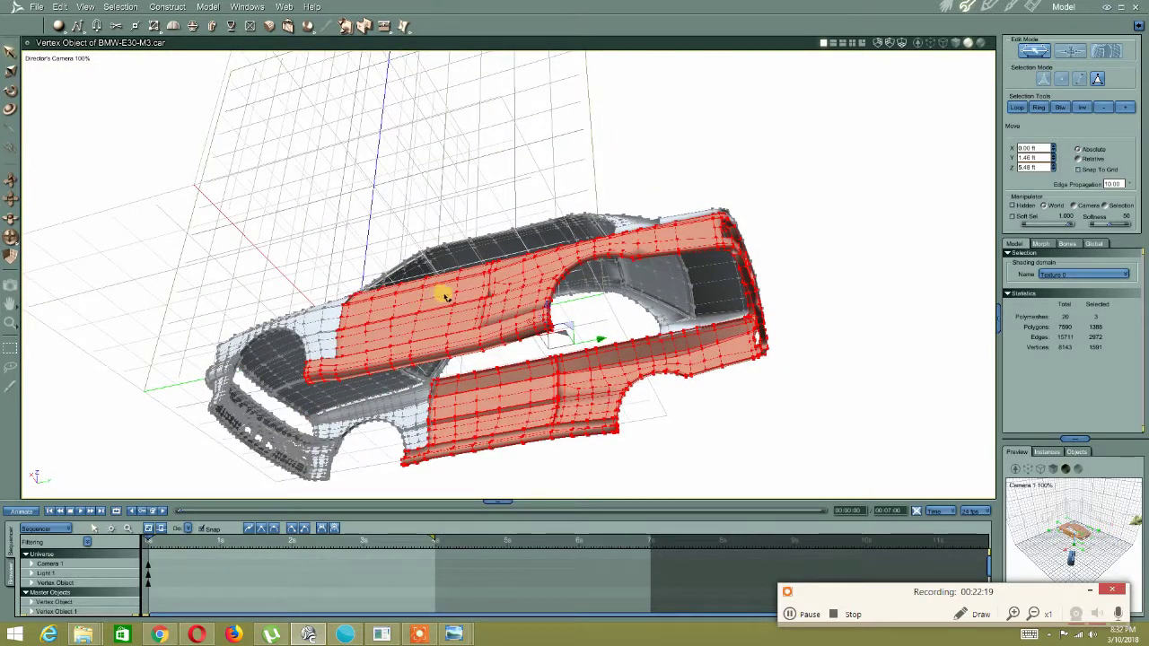
pyautogui.moveTo(444, 294); pyautogui.dragTo(349, 313, button='middle')
pyautogui.moveTo(563, 244); pyautogui.dragTo(682, 325, button='middle')
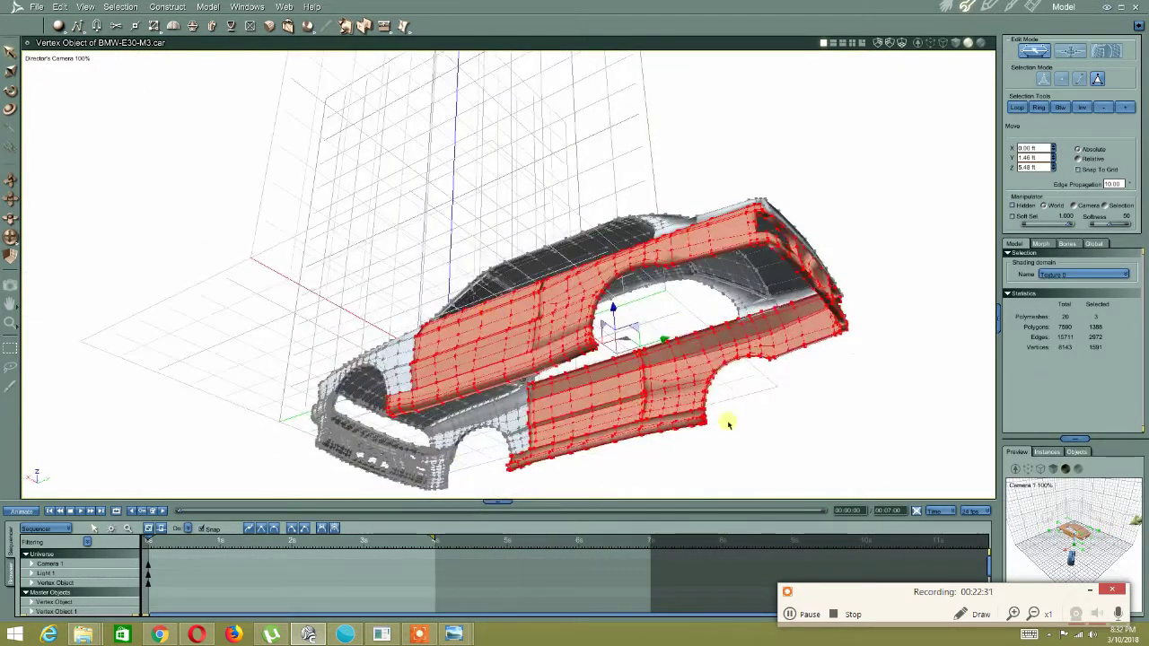
# Clear the selection of the side panel meshes on both sides of the car
pyautogui.moveTo(585, 369); pyautogui.dragTo(627, 400, button='middle')
pyautogui.moveTo(425, 308); pyautogui.dragTo(470, 329, button='middle')
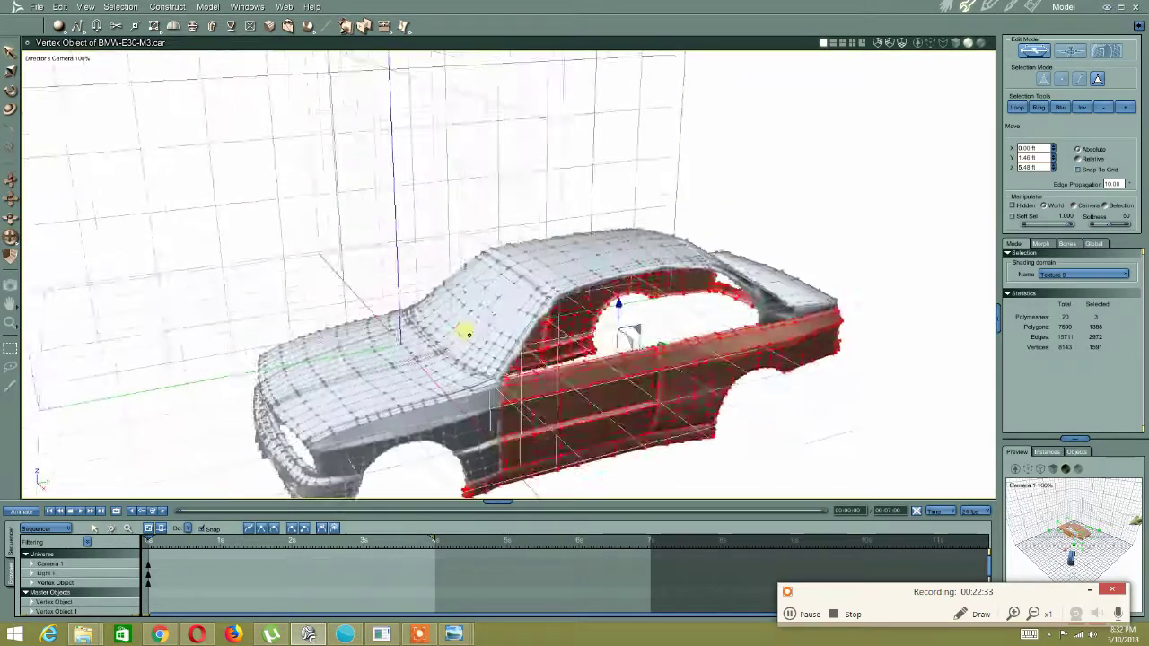
pyautogui.click(483, 296)
pyautogui.click(780, 422)
pyautogui.moveTo(736, 389); pyautogui.dragTo(572, 380, button='middle')
pyautogui.click(602, 390)
# Examine the door and fender seams, the windshield pillar and the inside of the front bumper up close
pyautogui.moveTo(496, 366); pyautogui.dragTo(389, 236, button='middle')
pyautogui.scroll(5, 458, 306)
pyautogui.scroll(4, 539, 318)
pyautogui.scroll(-1, 533, 329)
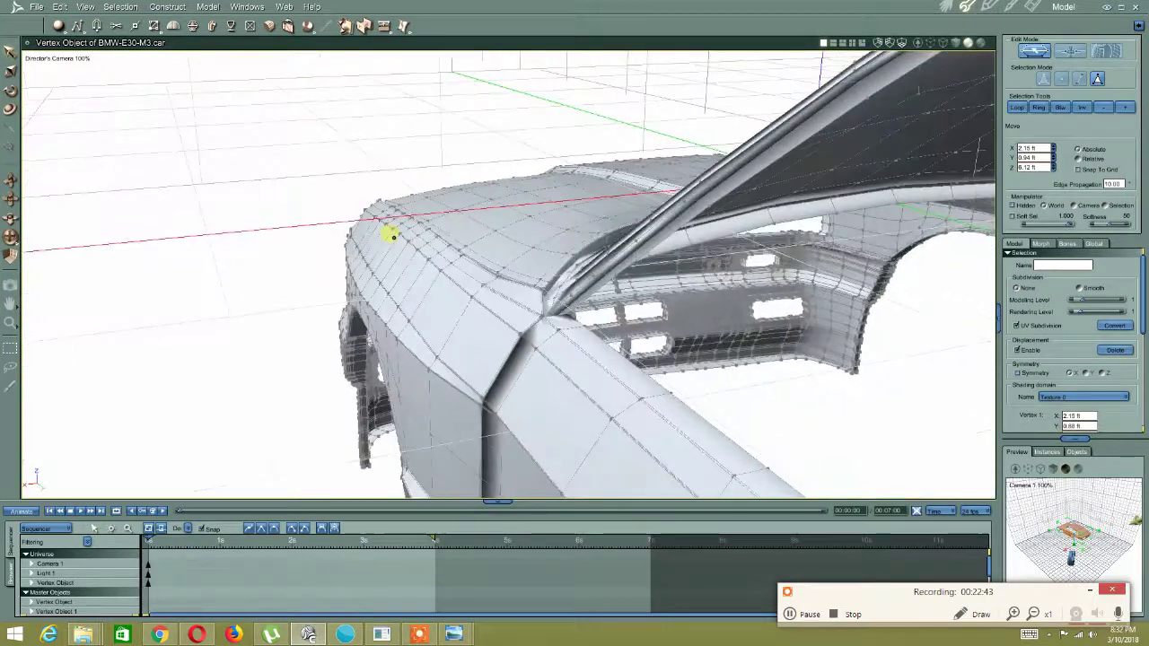
pyautogui.scroll(5, 701, 390)
pyautogui.scroll(-5, 646, 352)
pyautogui.moveTo(675, 346); pyautogui.dragTo(538, 320, button='middle')
pyautogui.scroll(3, 506, 309)
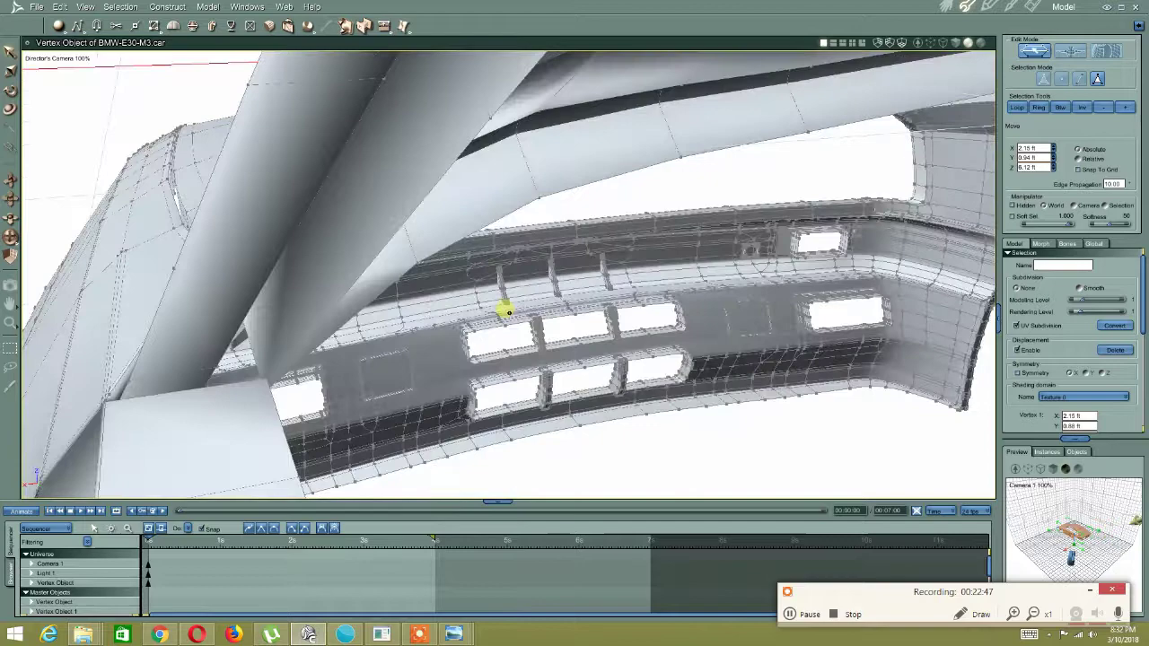
pyautogui.scroll(-5, 425, 310)
pyautogui.moveTo(423, 308)
pyautogui.mouseDown(button='middle')
pyautogui.moveTo(539, 327)
pyautogui.moveTo(405, 320)
pyautogui.mouseUp(button='middle')
pyautogui.scroll(-3, 528, 322)
pyautogui.scroll(6, 457, 303)
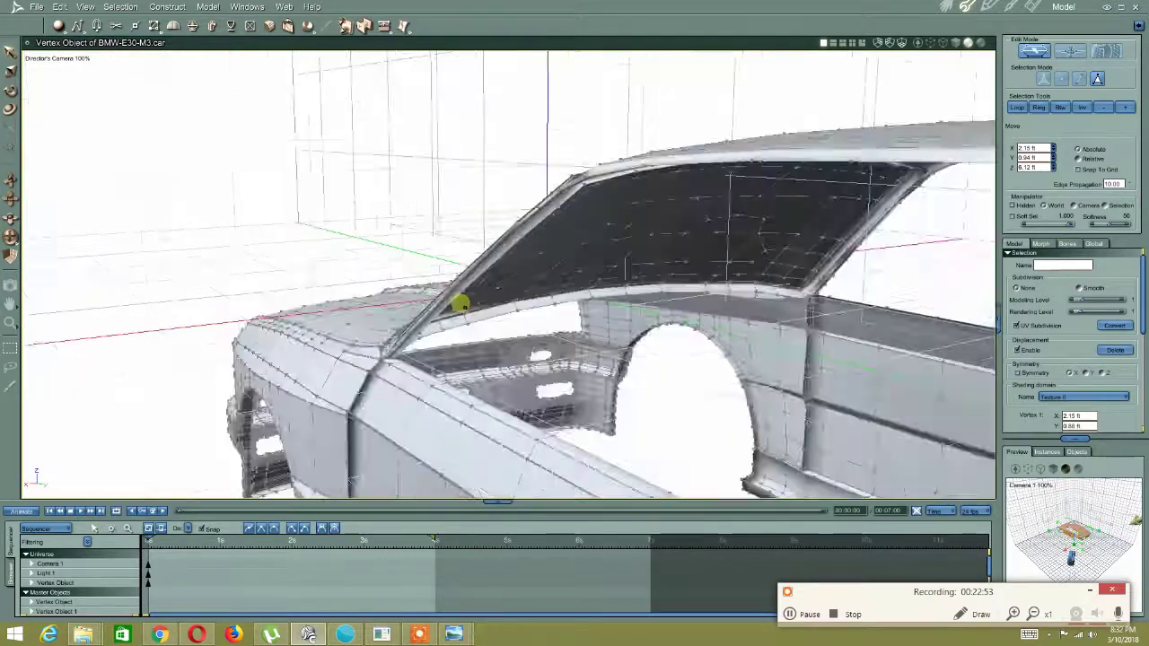
pyautogui.scroll(-3, 461, 305)
pyautogui.scroll(-3, 460, 305)
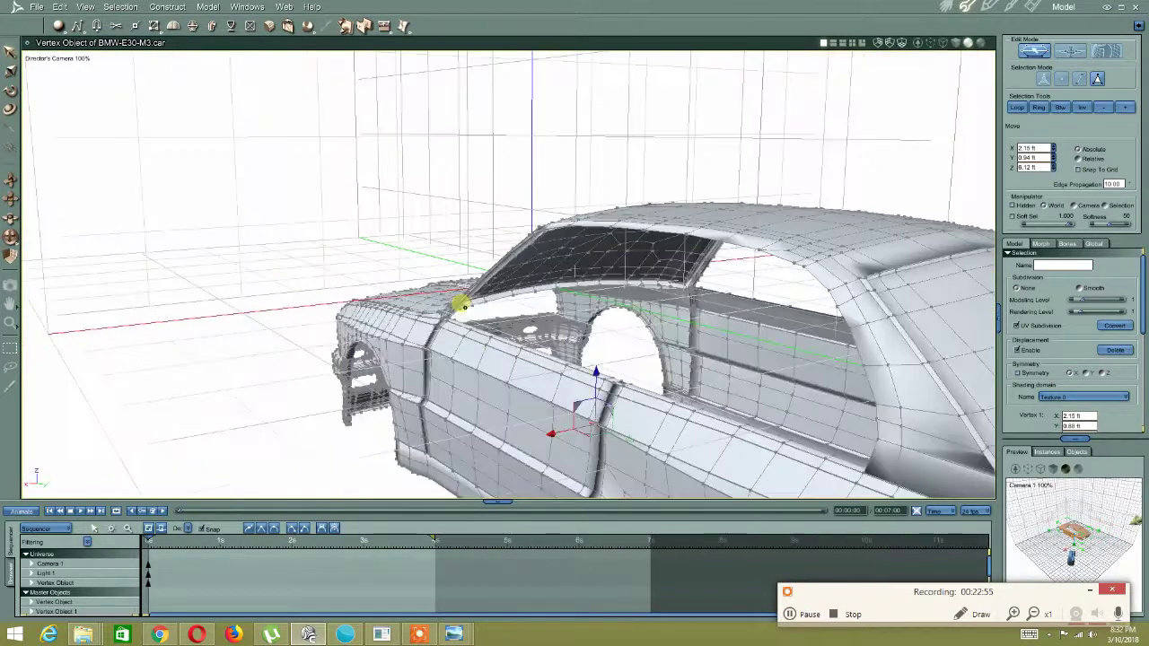
pyautogui.moveTo(461, 306); pyautogui.dragTo(485, 318, button='middle')
pyautogui.click(120, 7)
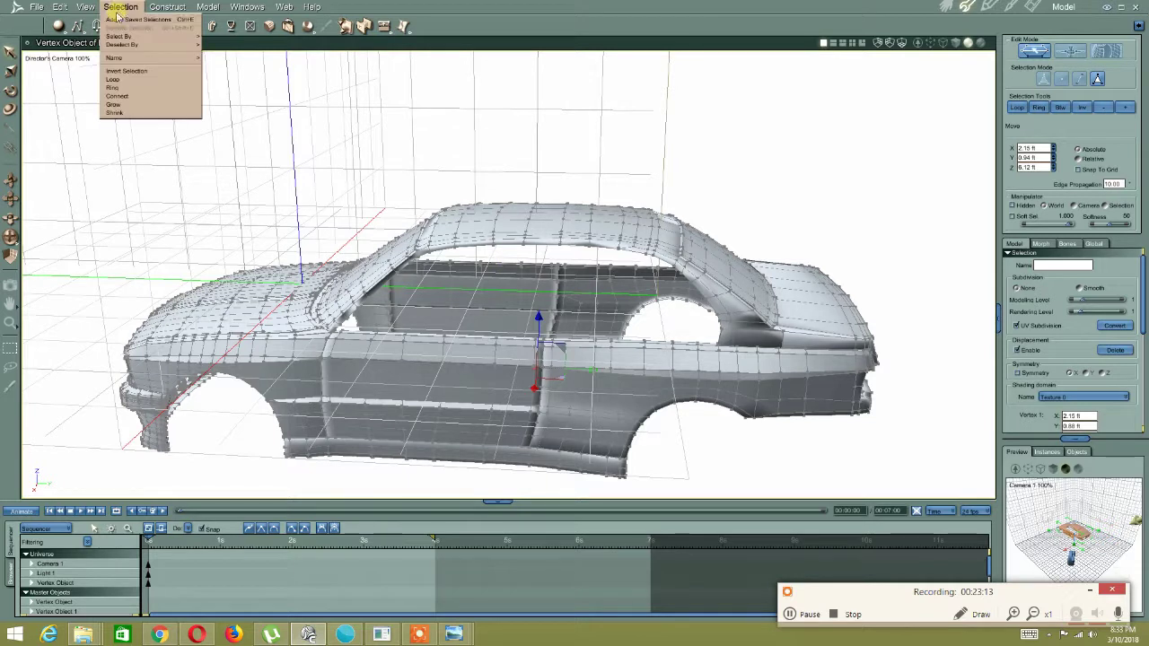
pyautogui.moveTo(85, 7)
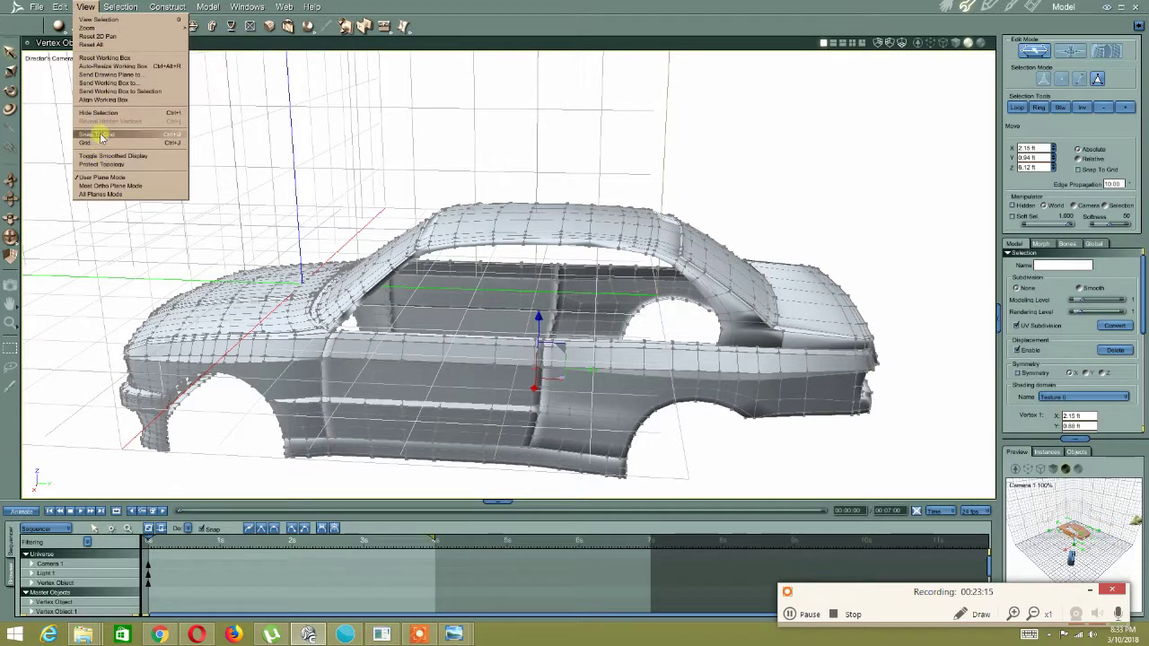
pyautogui.click(106, 61)
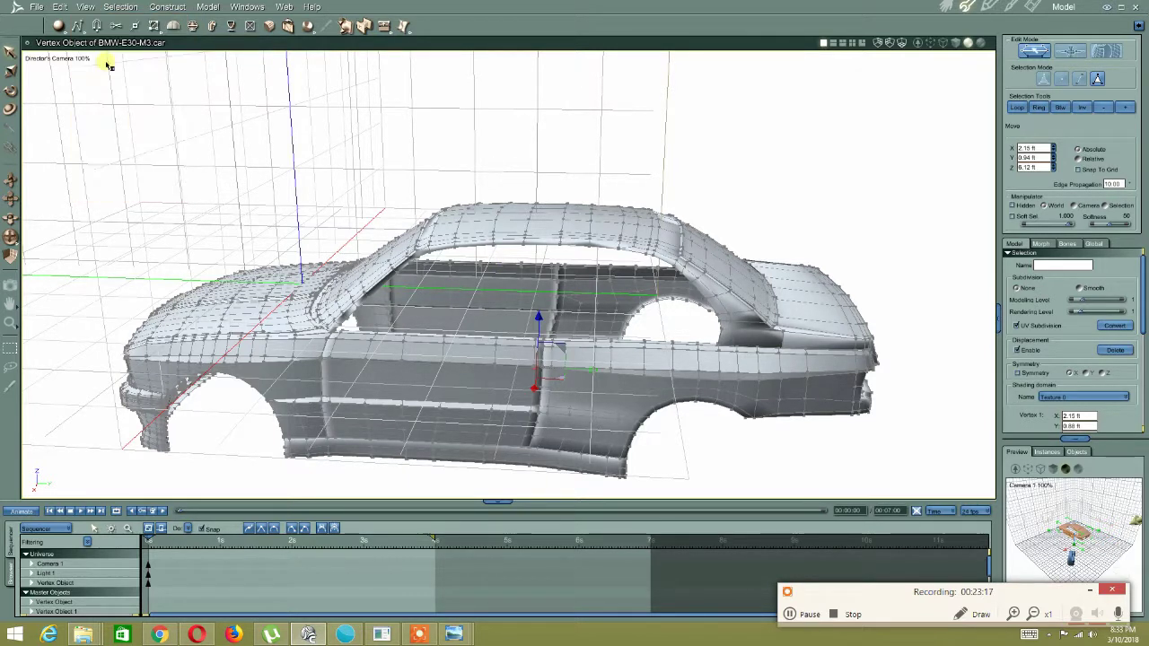
# Examine the complete mirrored car body mesh from the underside, side and front for gaps or misaligned panels
pyautogui.scroll(-3, 361, 224)
pyautogui.moveTo(362, 226); pyautogui.dragTo(521, 246, button='middle')
pyautogui.scroll(2, 485, 238)
pyautogui.scroll(3, 523, 247)
pyautogui.moveTo(626, 258); pyautogui.dragTo(464, 197, button='middle')
pyautogui.scroll(2, 545, 272)
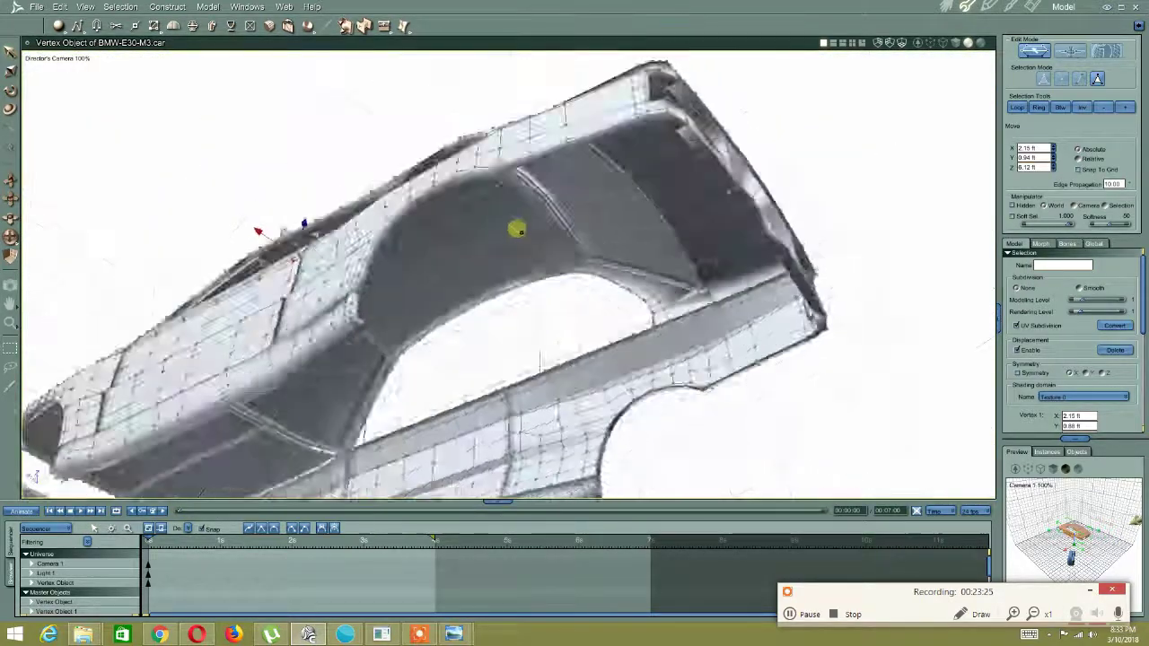
pyautogui.scroll(2, 374, 287)
pyautogui.moveTo(368, 286); pyautogui.dragTo(510, 282, button='middle')
pyautogui.scroll(5, 273, 290)
pyautogui.scroll(-5, 277, 290)
pyautogui.moveTo(343, 284); pyautogui.dragTo(481, 339, button='middle')
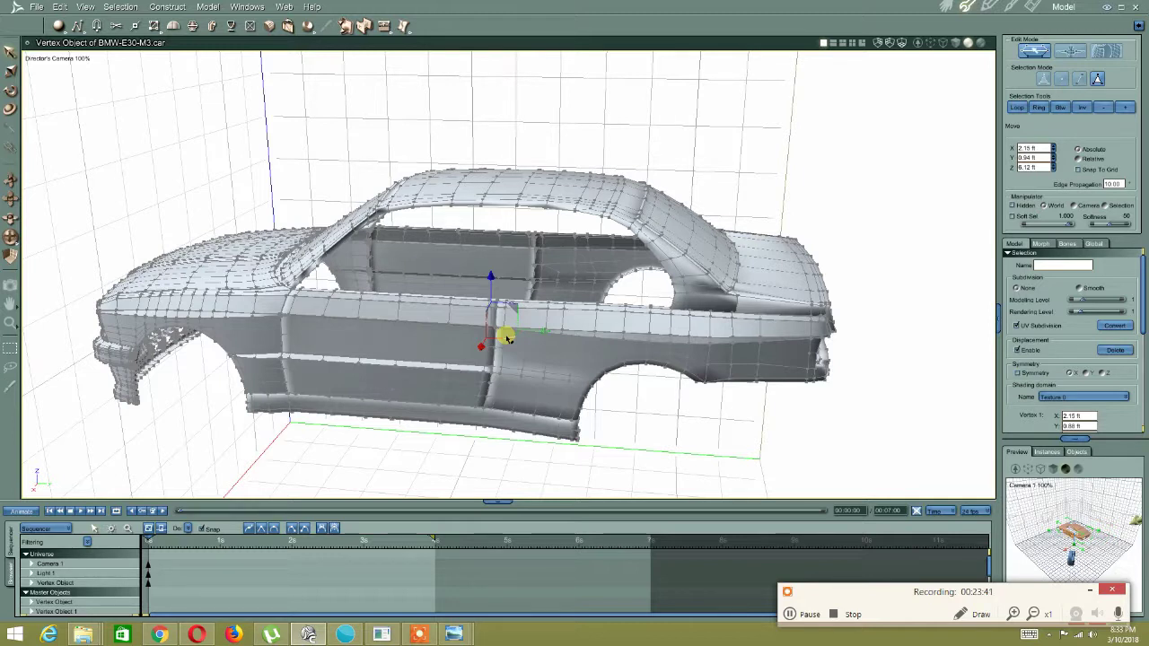
pyautogui.moveTo(885, 354); pyautogui.dragTo(495, 320, button='middle')
pyautogui.moveTo(805, 380); pyautogui.dragTo(611, 342, button='middle')
pyautogui.scroll(4, 613, 329)
pyautogui.scroll(-2, 610, 312)
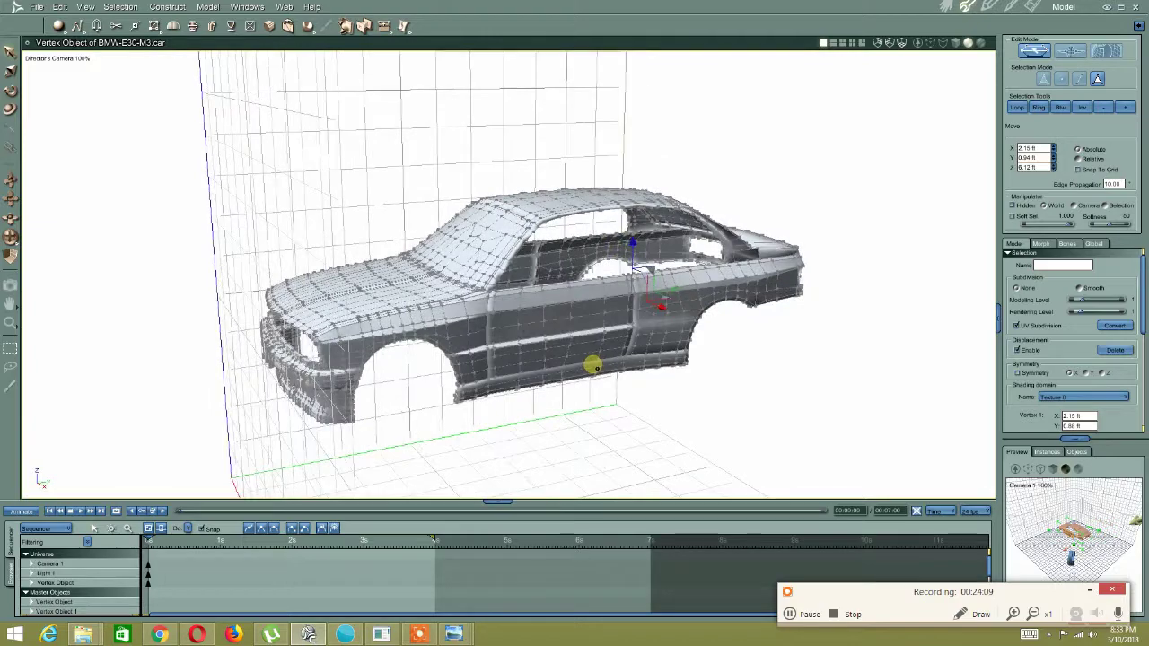
pyautogui.moveTo(569, 374); pyautogui.dragTo(557, 366, button='middle')
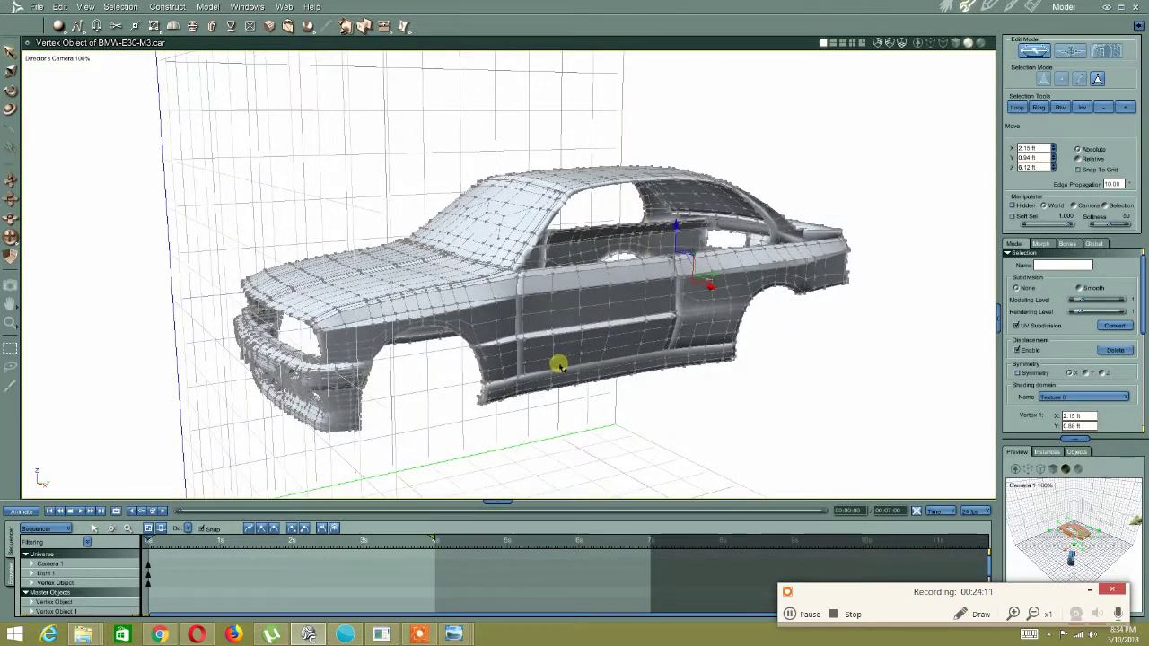
# Switch from the Model room to the Assemble room and select the car body's vertex object in the scene
pyautogui.click(943, 8)
pyautogui.moveTo(507, 211); pyautogui.dragTo(485, 272, button='middle')
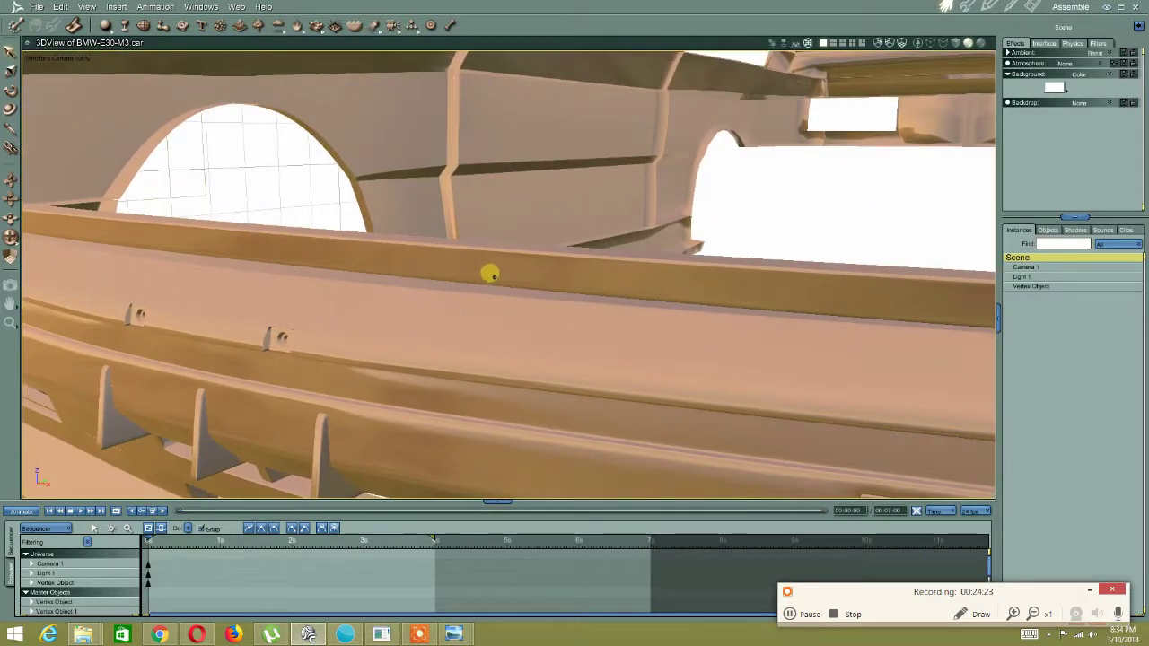
pyautogui.scroll(-3, 493, 276)
pyautogui.scroll(-3, 493, 275)
pyautogui.click(651, 218)
pyautogui.moveTo(703, 218); pyautogui.dragTo(643, 272, button='middle')
pyautogui.scroll(-3, 596, 285)
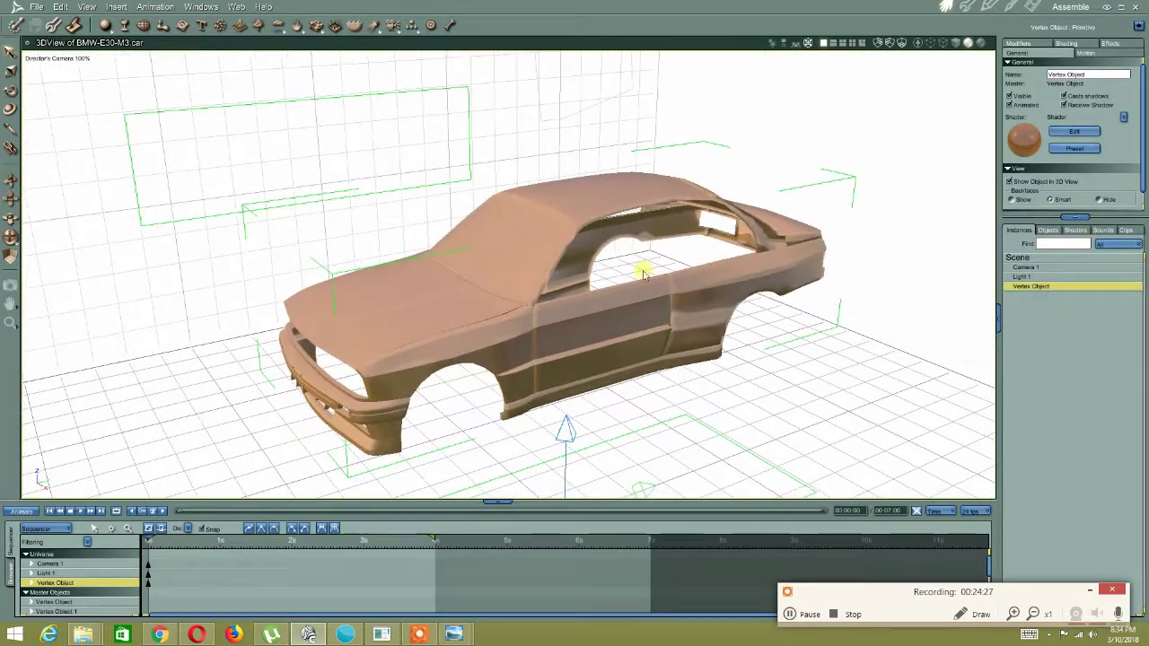
pyautogui.hotkey('ctrl', 'z')
pyautogui.hotkey('ctrl', 'z')
pyautogui.hotkey('ctrl', 'z')
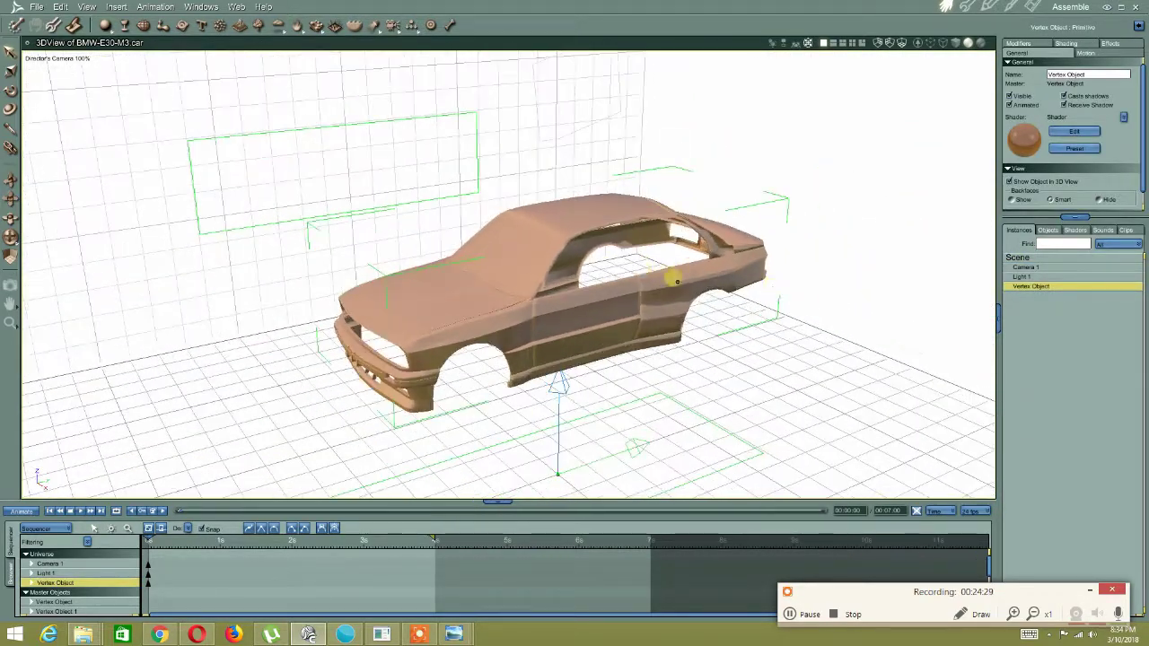
pyautogui.hotkey('ctrl', 'z')
pyautogui.hotkey('ctrl', 'z')
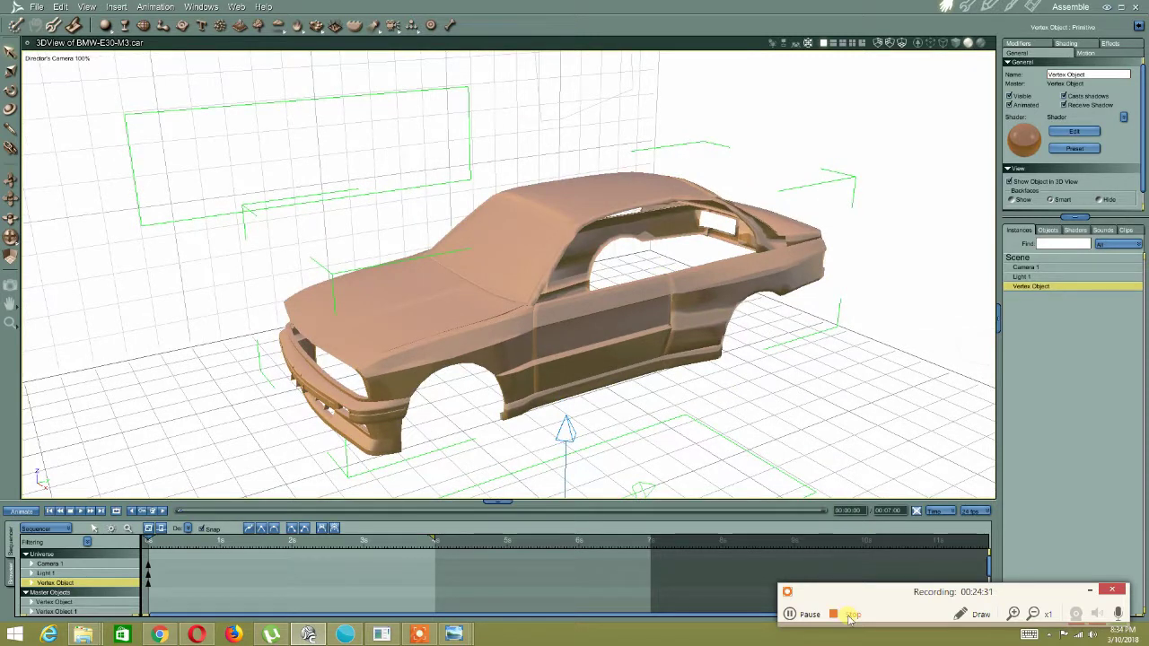